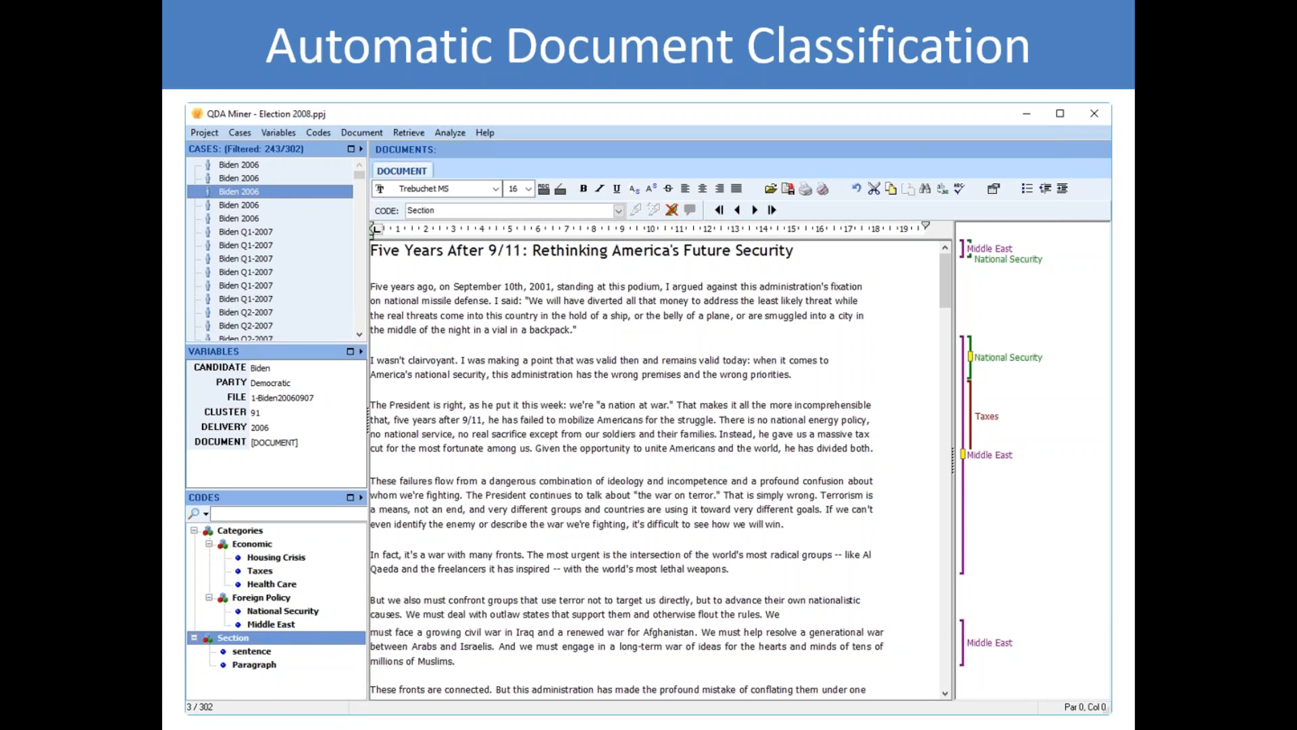
key("Right")
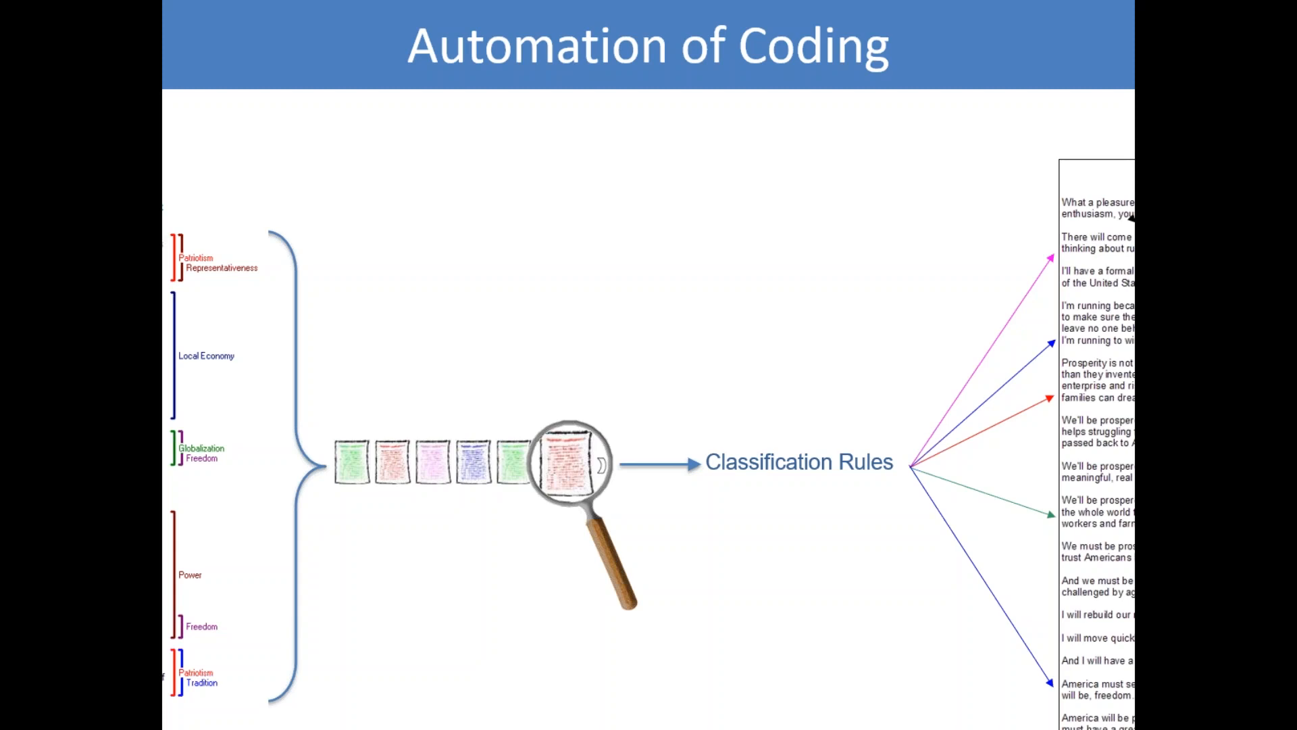
key("Escape")
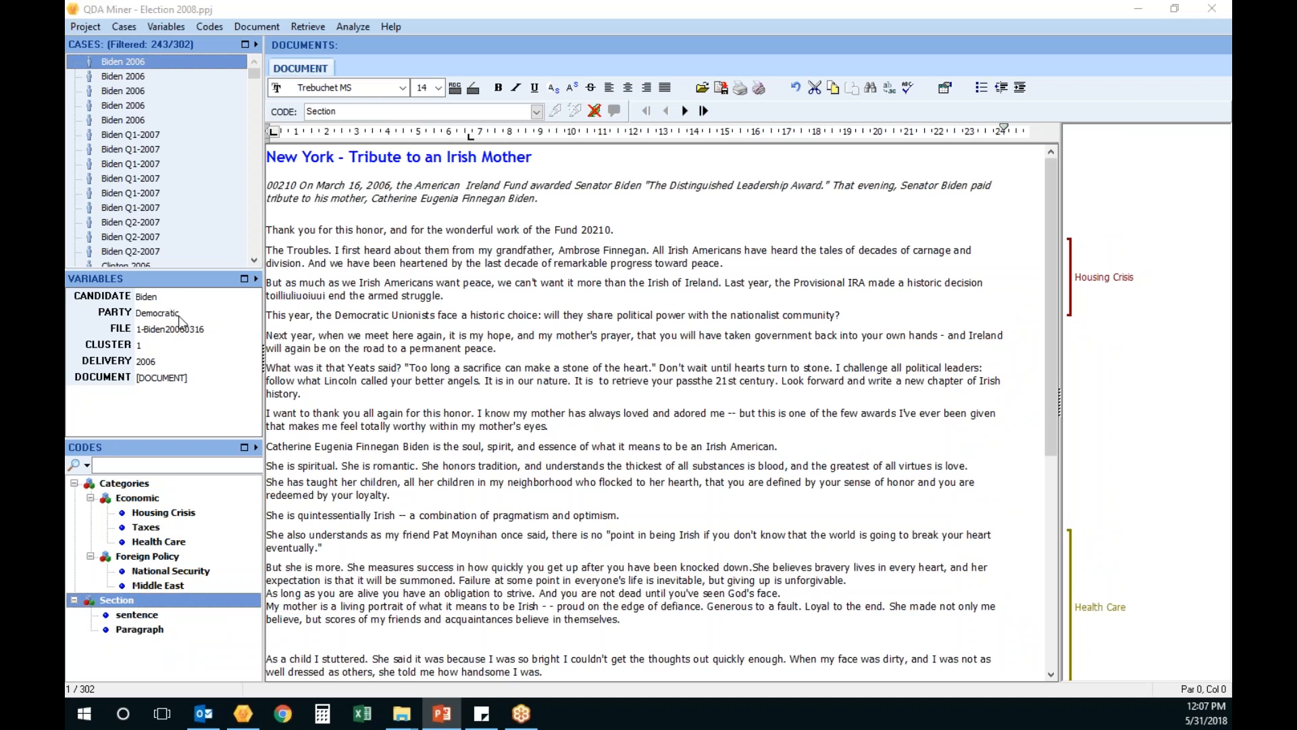
Start a content analysis of the project with DOCUMENT as the text variable to analyze.
left_click(358, 26)
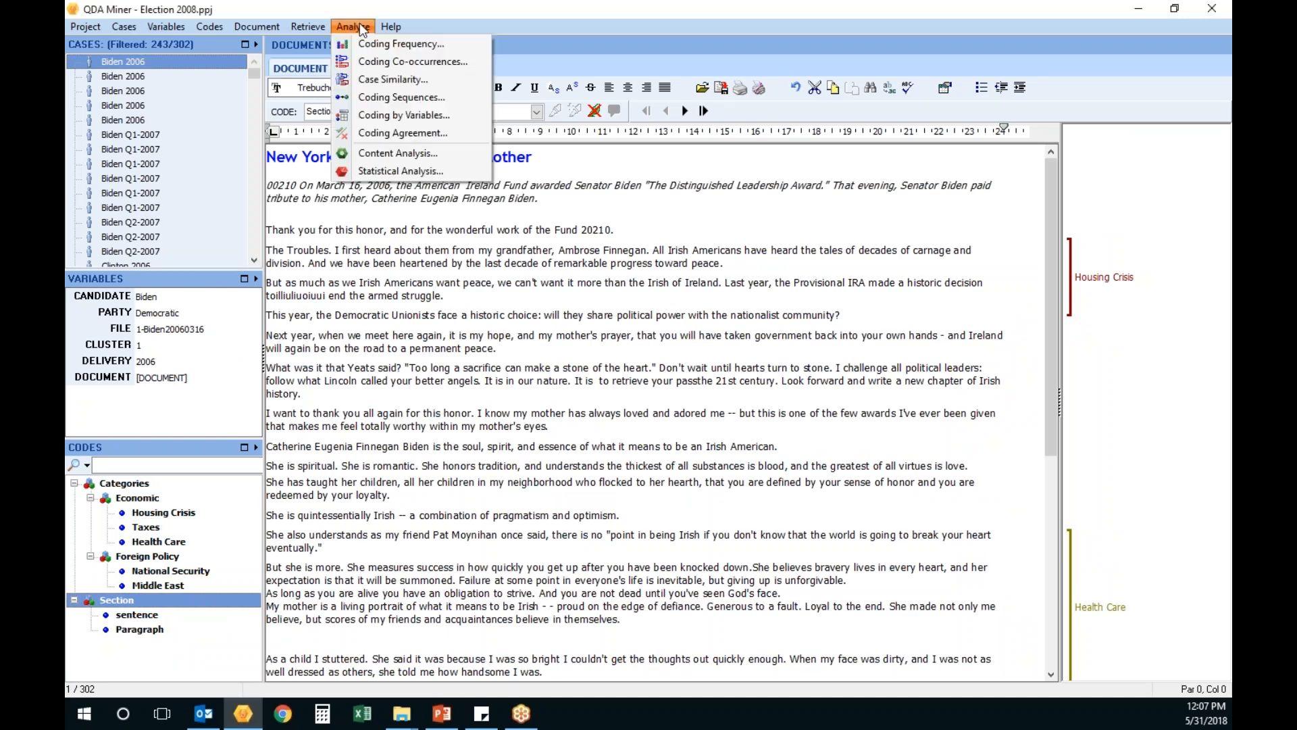
left_click(404, 154)
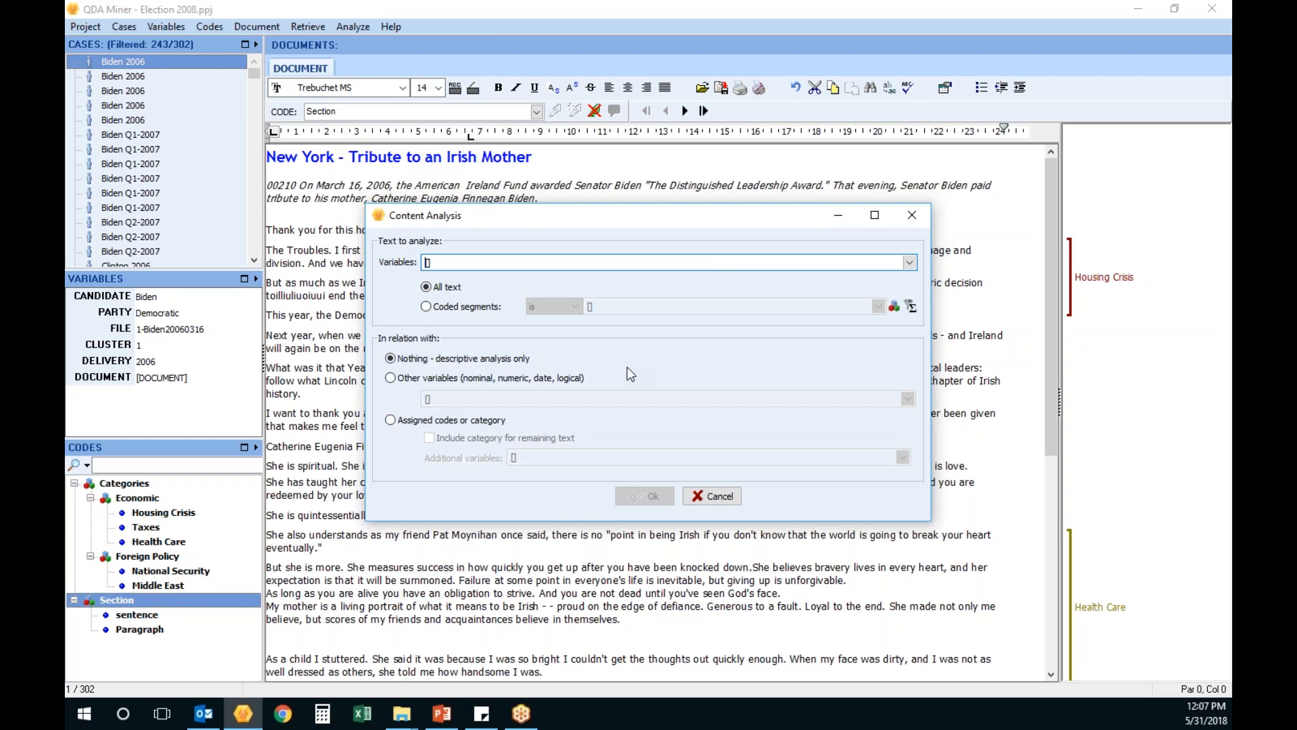
left_click(909, 262)
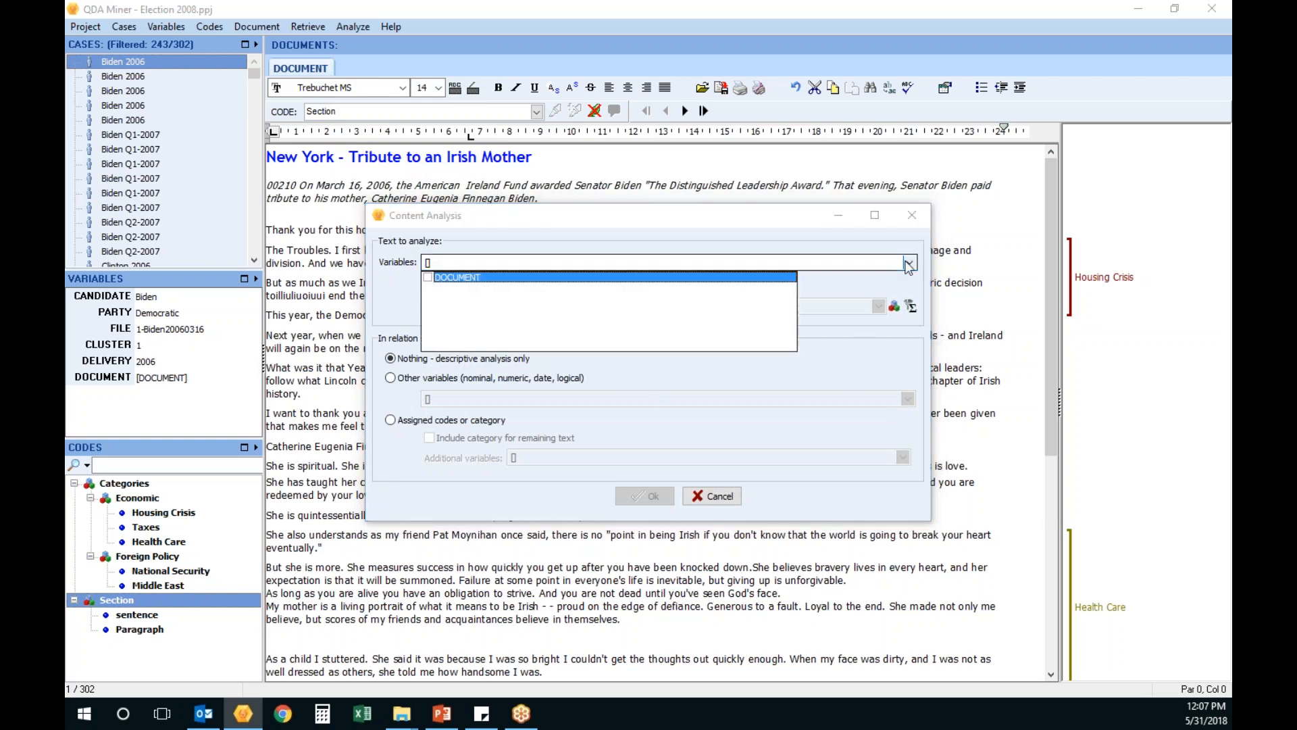
left_click(428, 277)
key("Return")
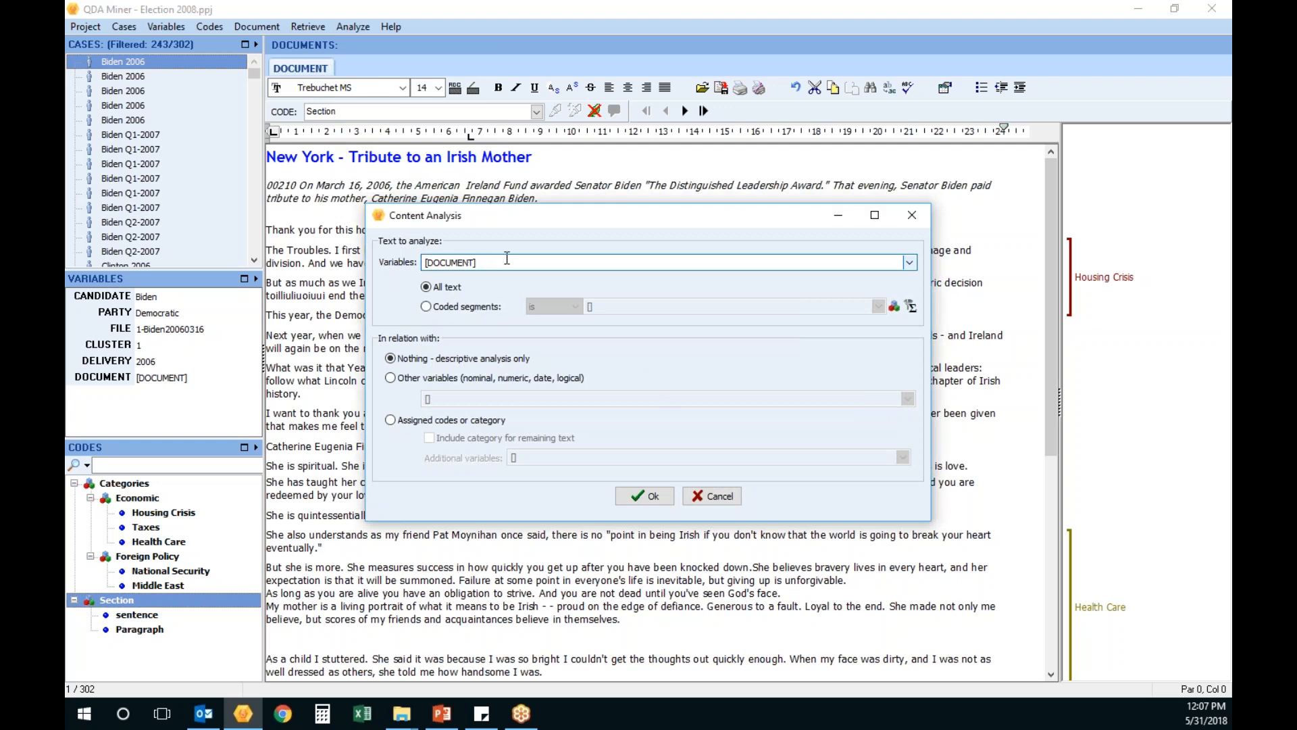
Relate the text to the other variables CANDIDATE and PARTY and launch the content analysis in WordStat.
left_click(406, 379)
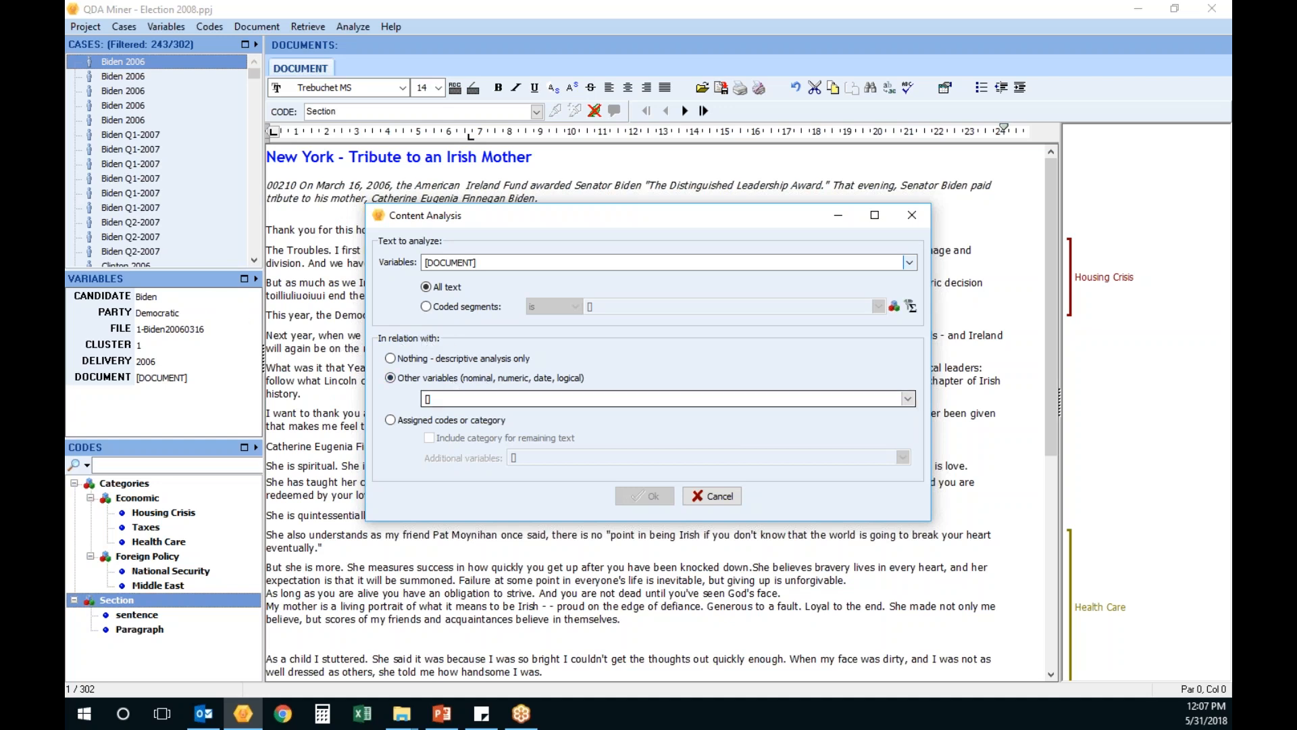
left_click(908, 399)
left_click(436, 414)
left_click(433, 425)
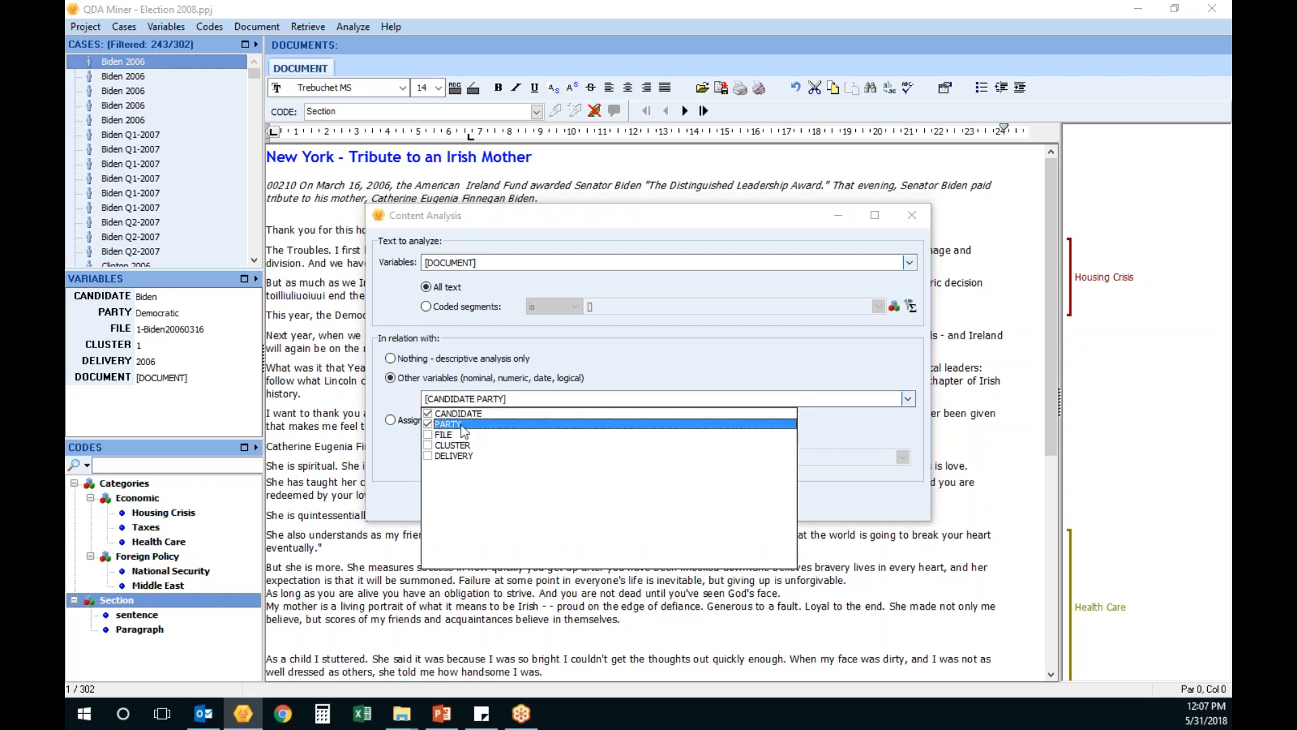
left_click(574, 399)
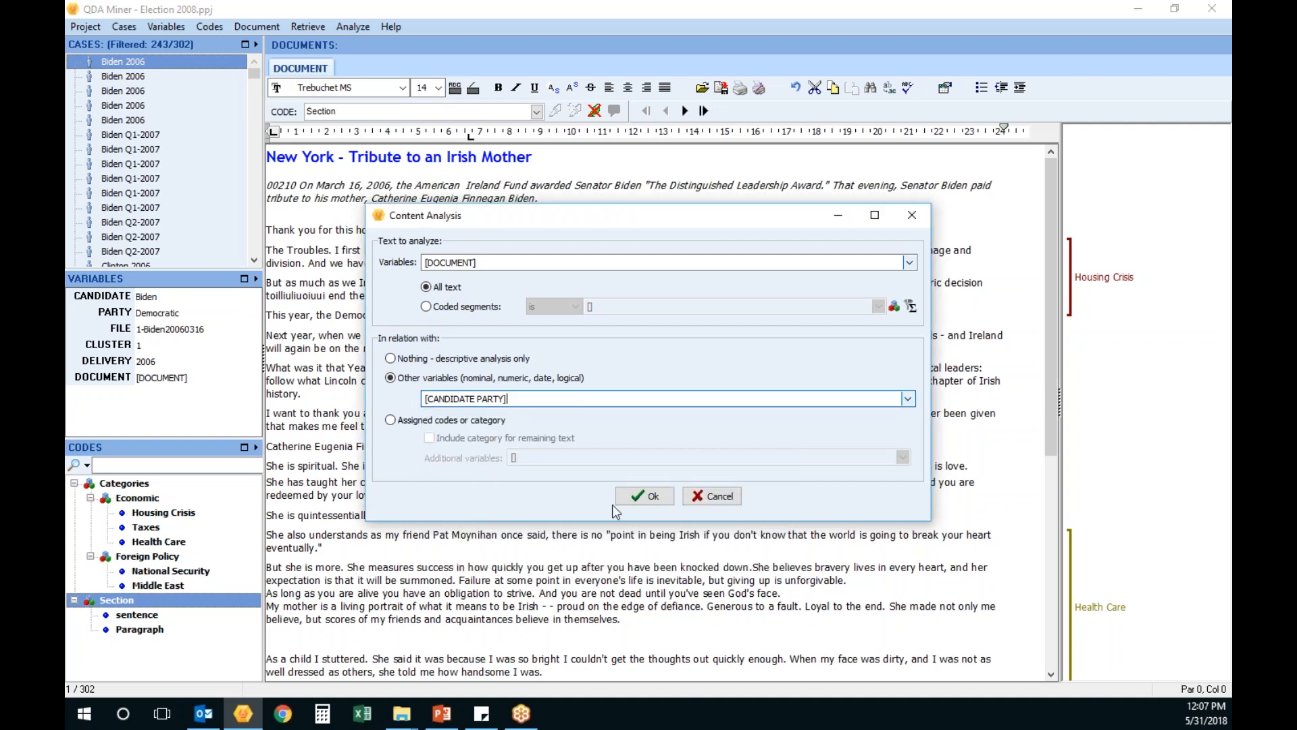
left_click(653, 496)
left_click(683, 369)
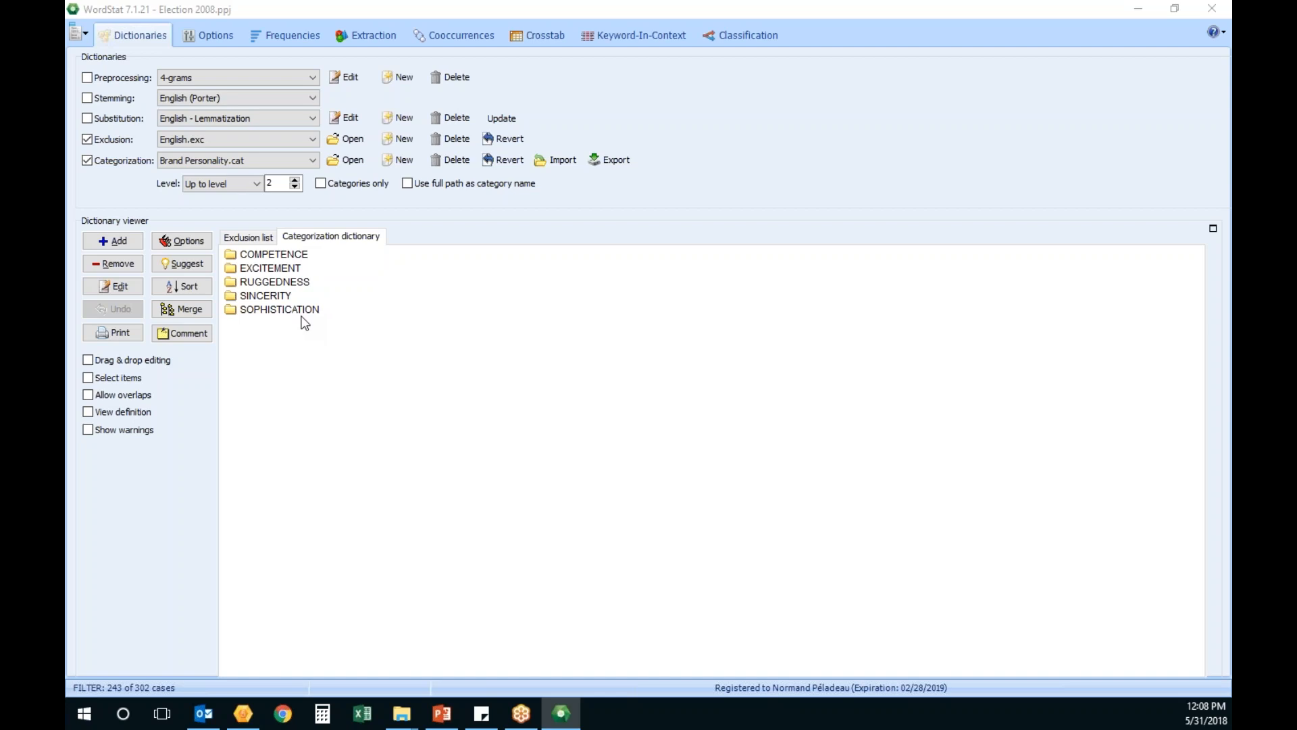
Disable the Brand Personality categorization dictionary and compute the word frequencies.
left_click(112, 165)
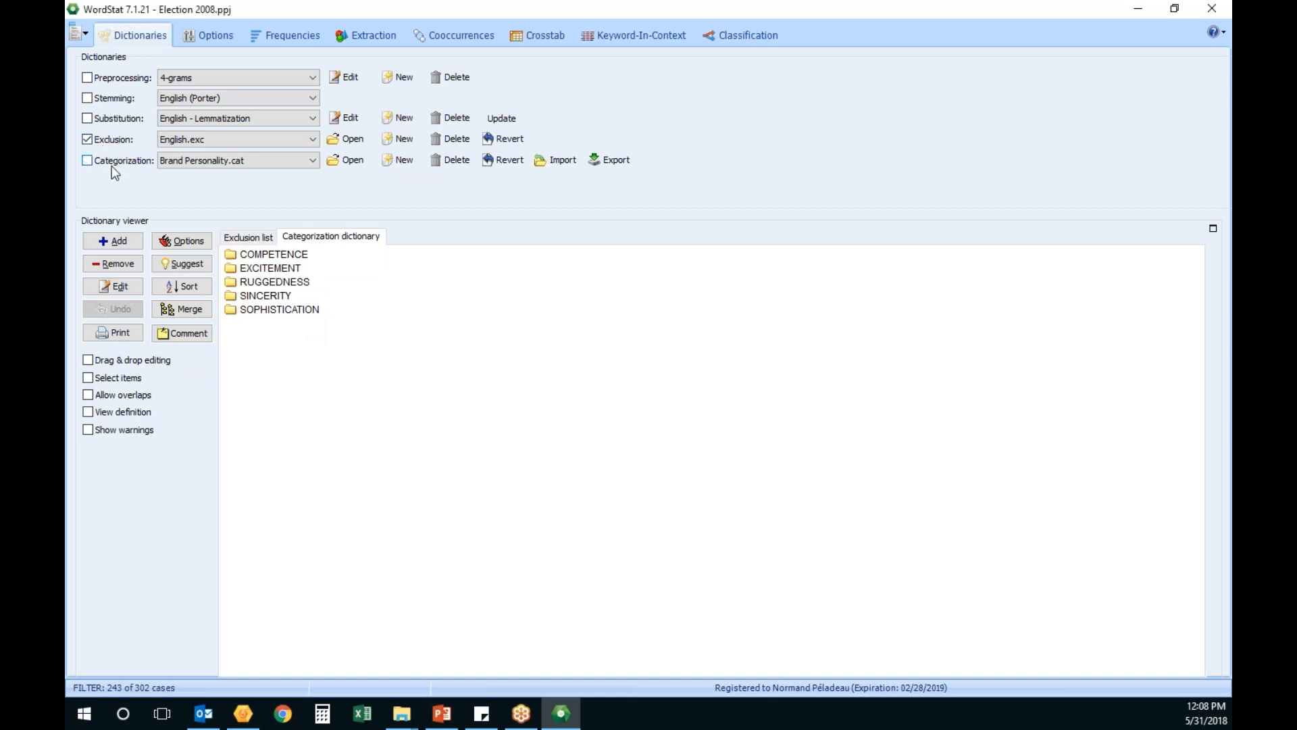
left_click(216, 37)
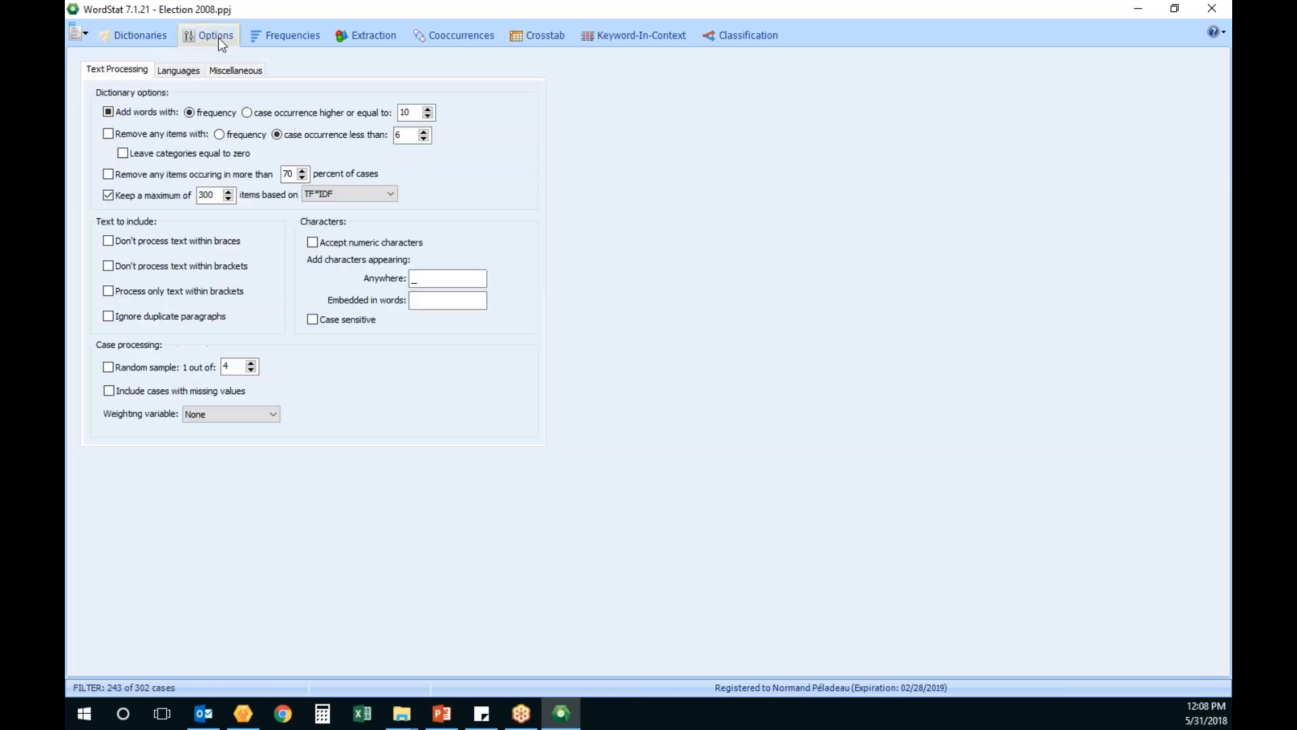
left_click(296, 38)
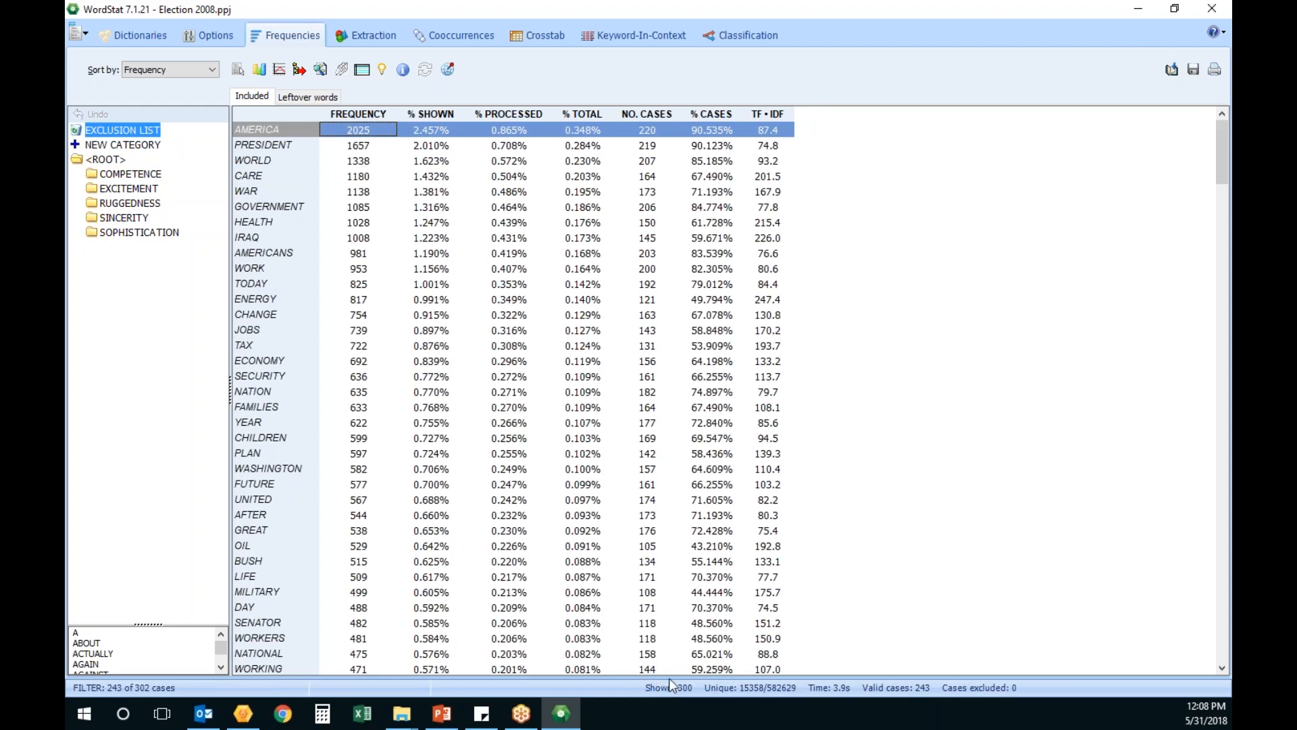
Raise the maximum number of items kept by TF*IDF to 3000 and recompute the word list, sorted by frequency.
left_click(209, 36)
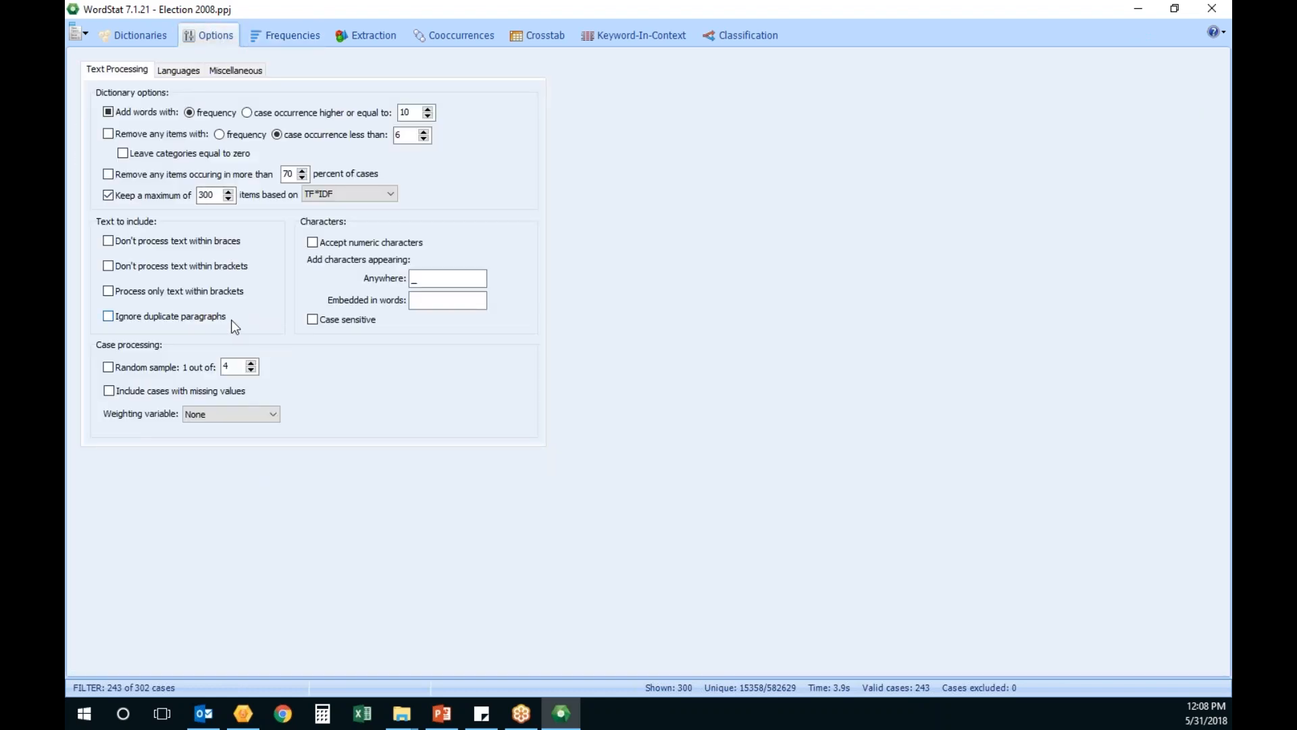
left_click(214, 195)
type("0")
left_click(317, 33)
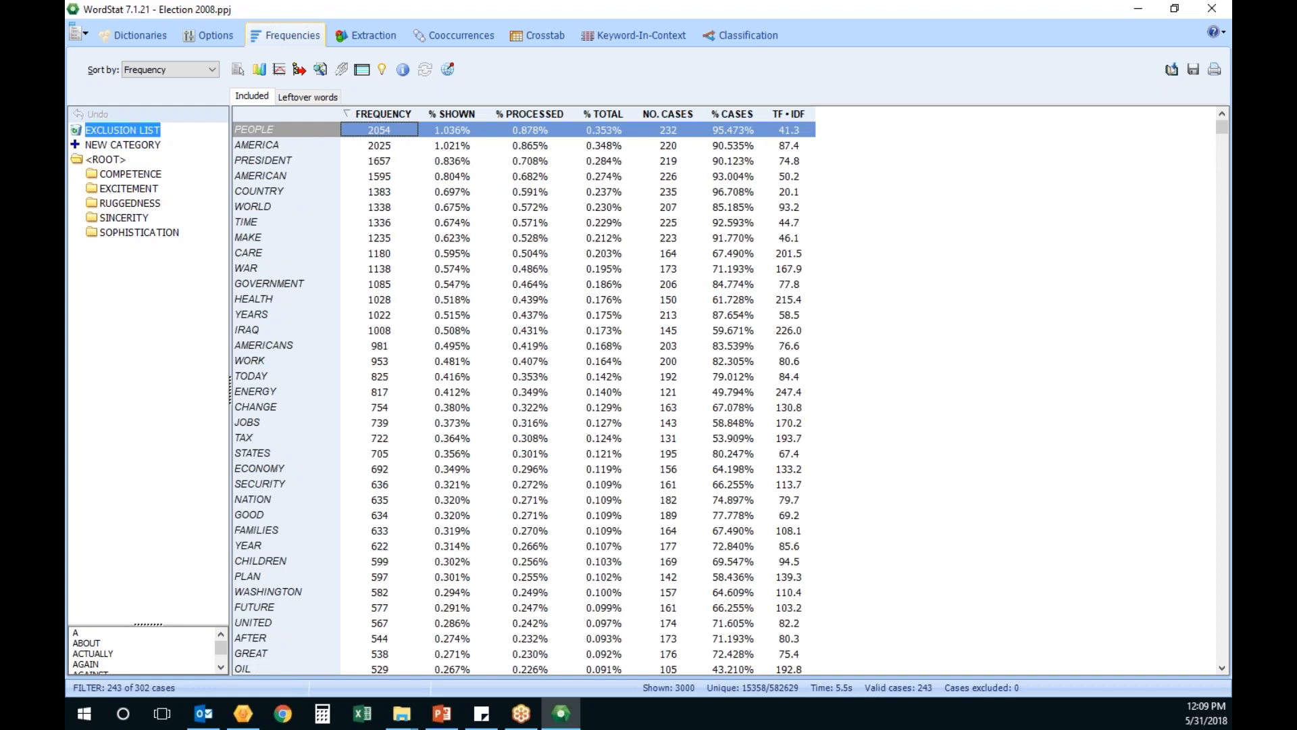
left_click(380, 115)
left_click(379, 114)
Set PARTY as the variable to predict for the document classification.
left_click(753, 35)
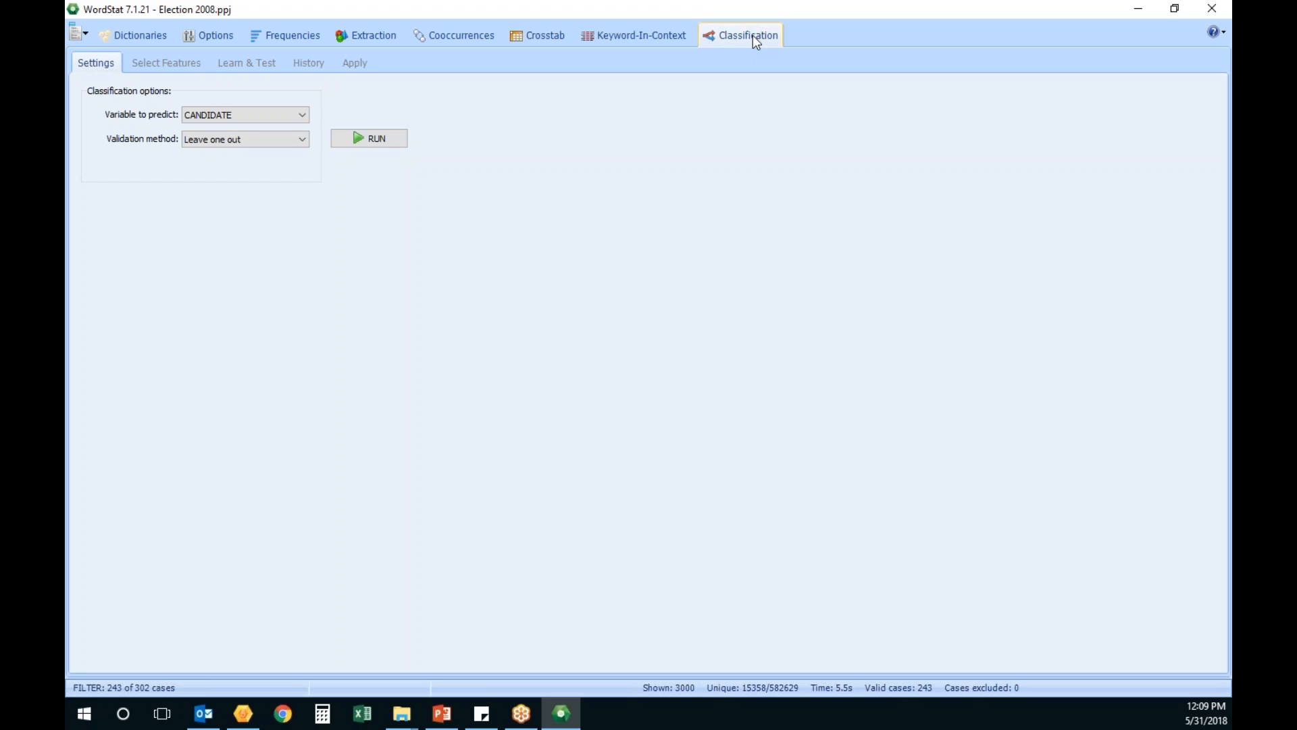
left_click(256, 113)
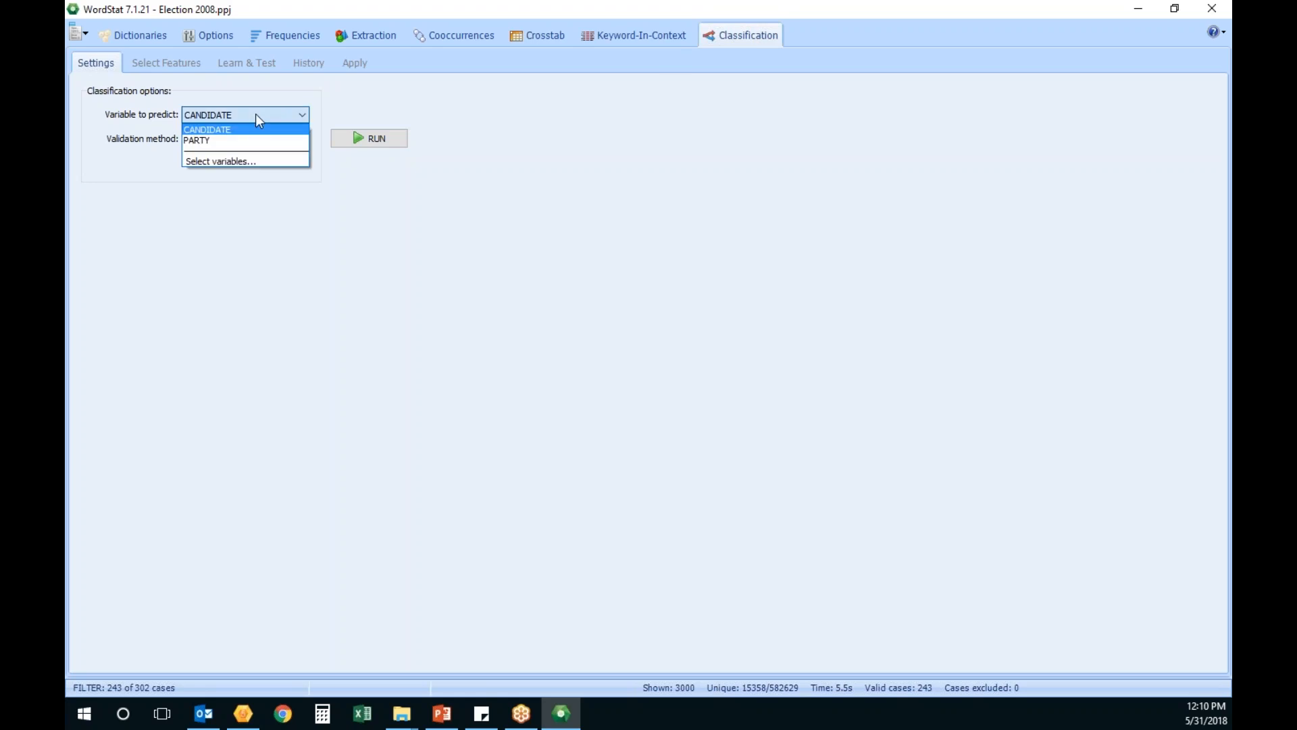
left_click(256, 113)
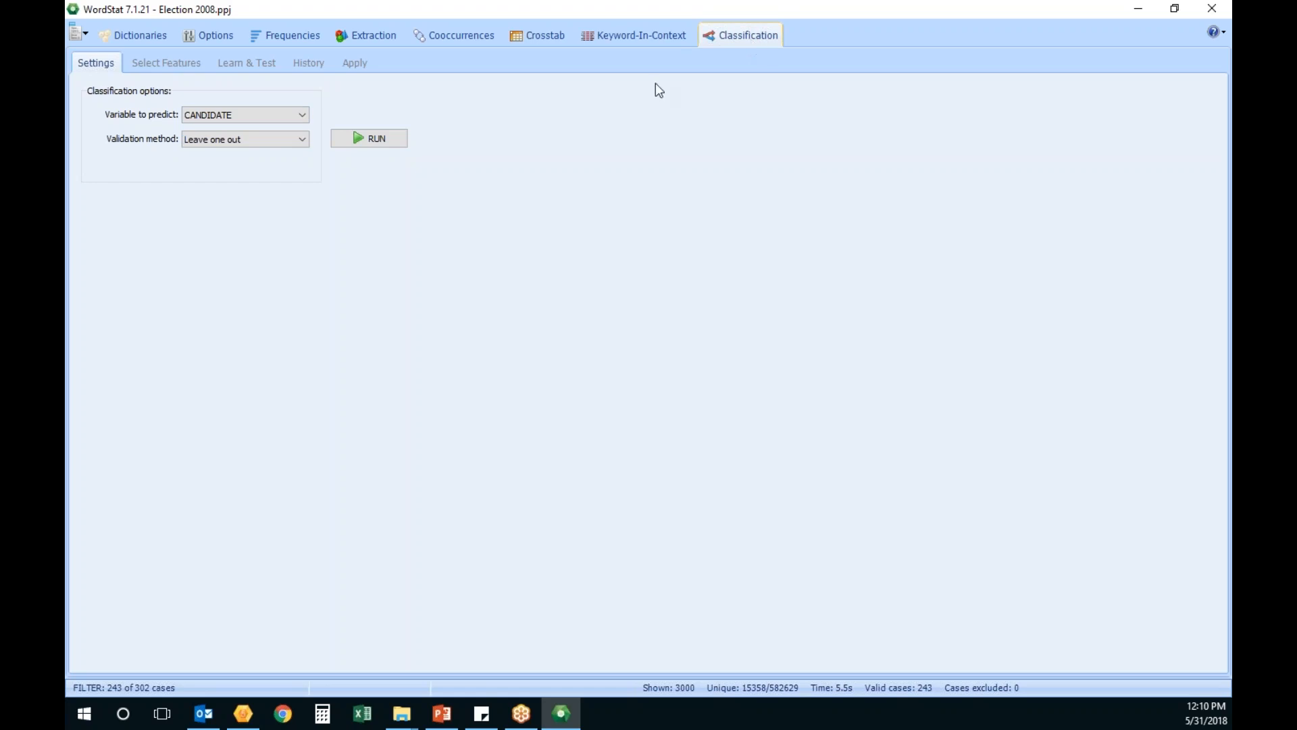
left_click(302, 118)
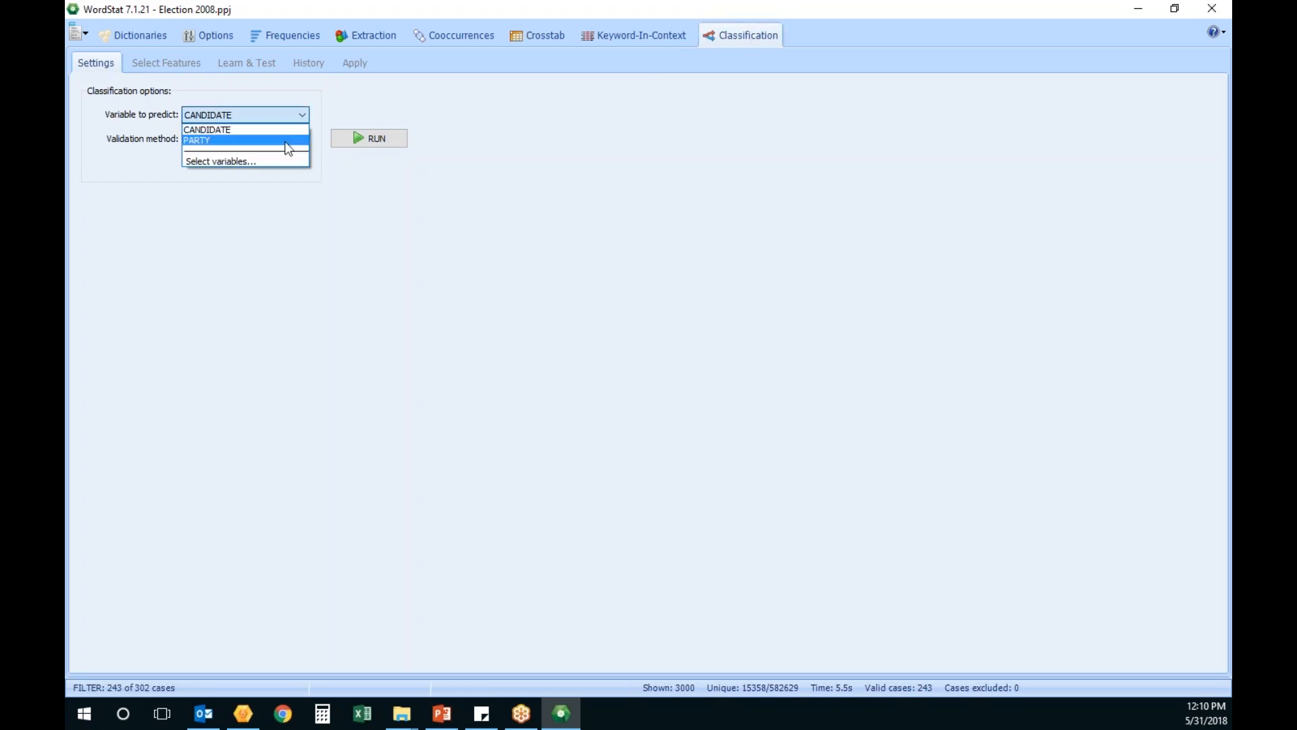
left_click(289, 141)
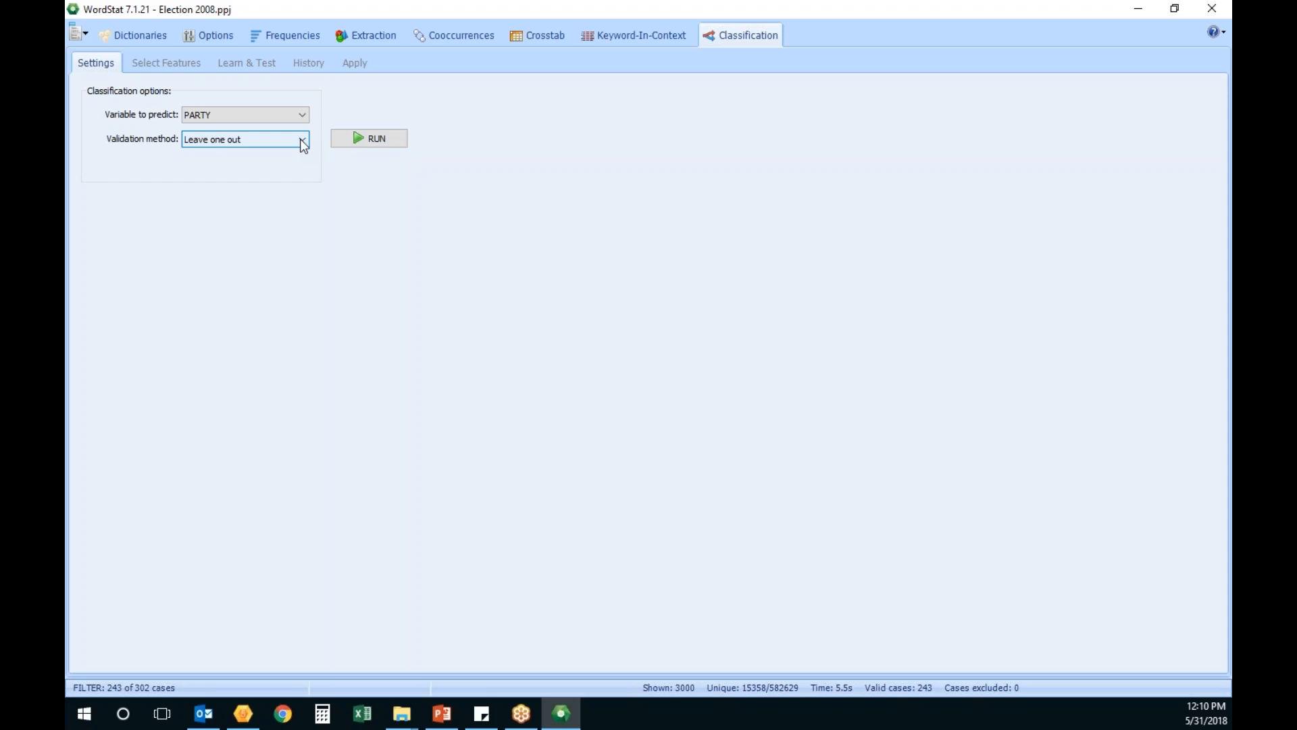
Try the 5, 10 and 20 folds crossvalidation options as the validation method.
left_click(302, 142)
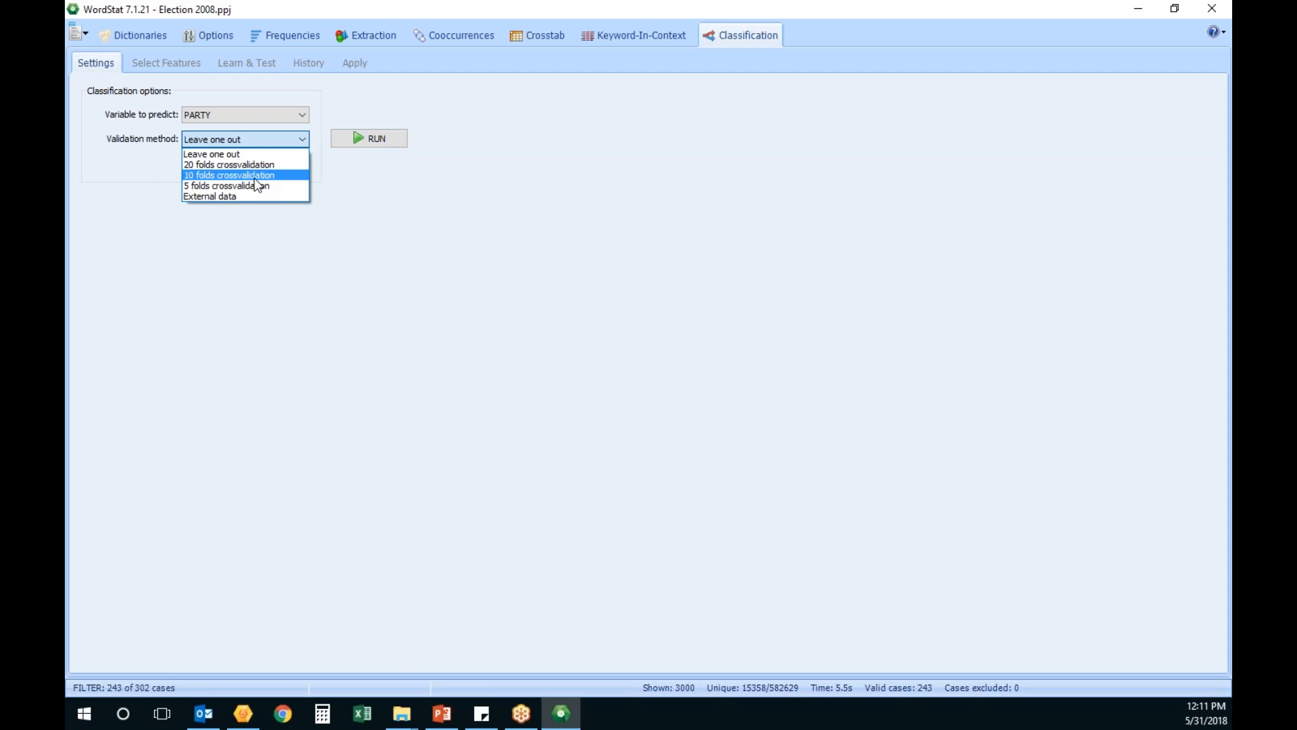
left_click(256, 186)
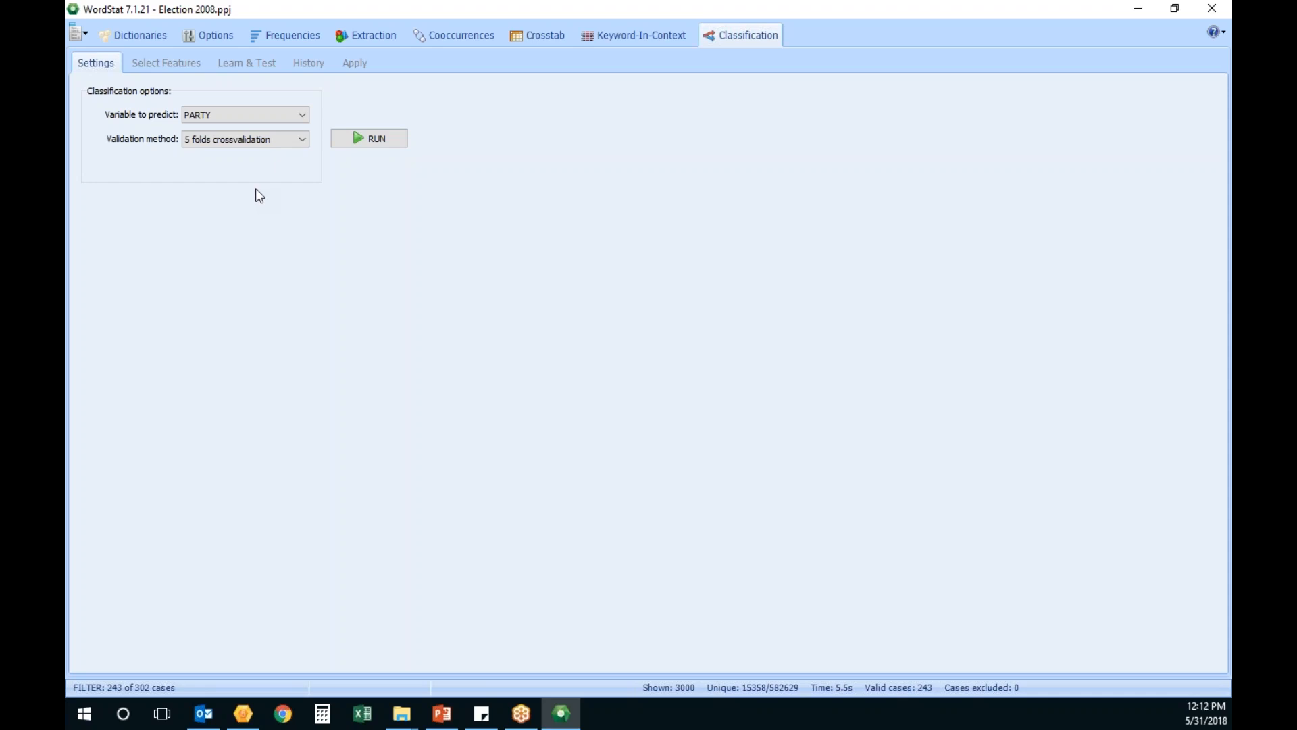
left_click(283, 138)
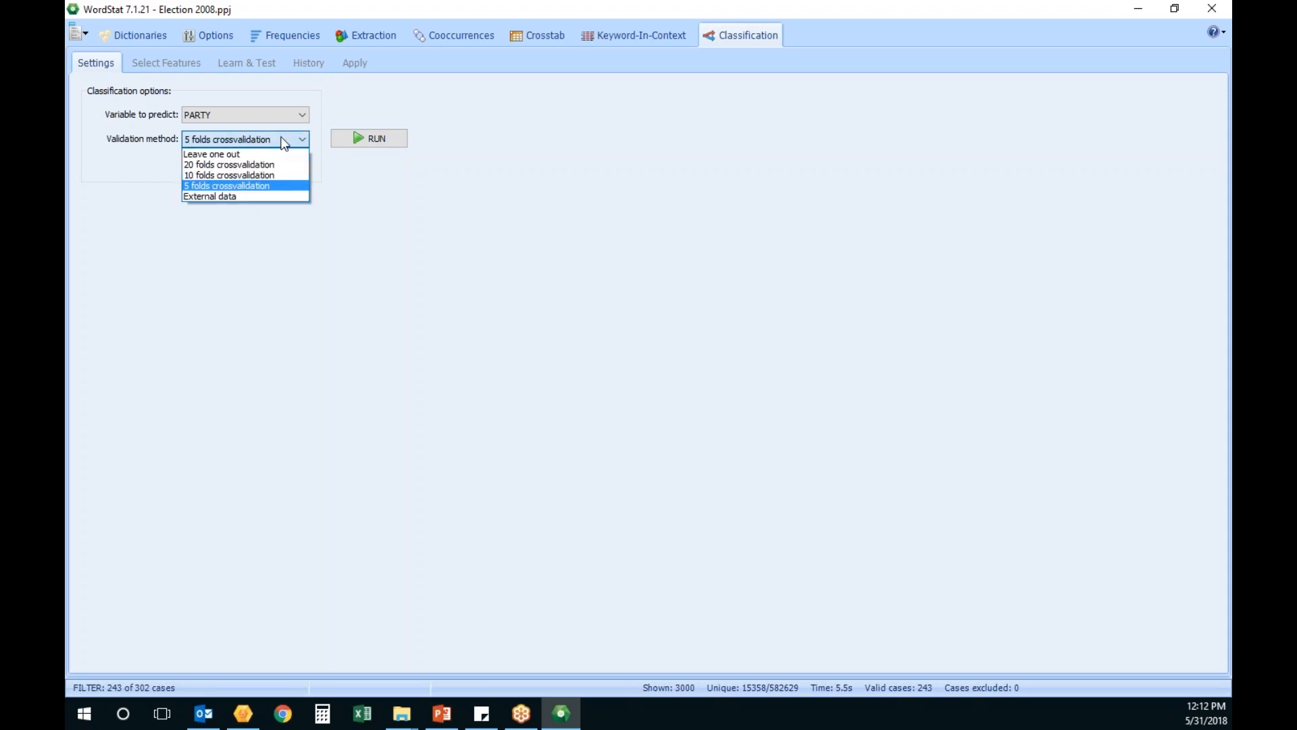
left_click(272, 175)
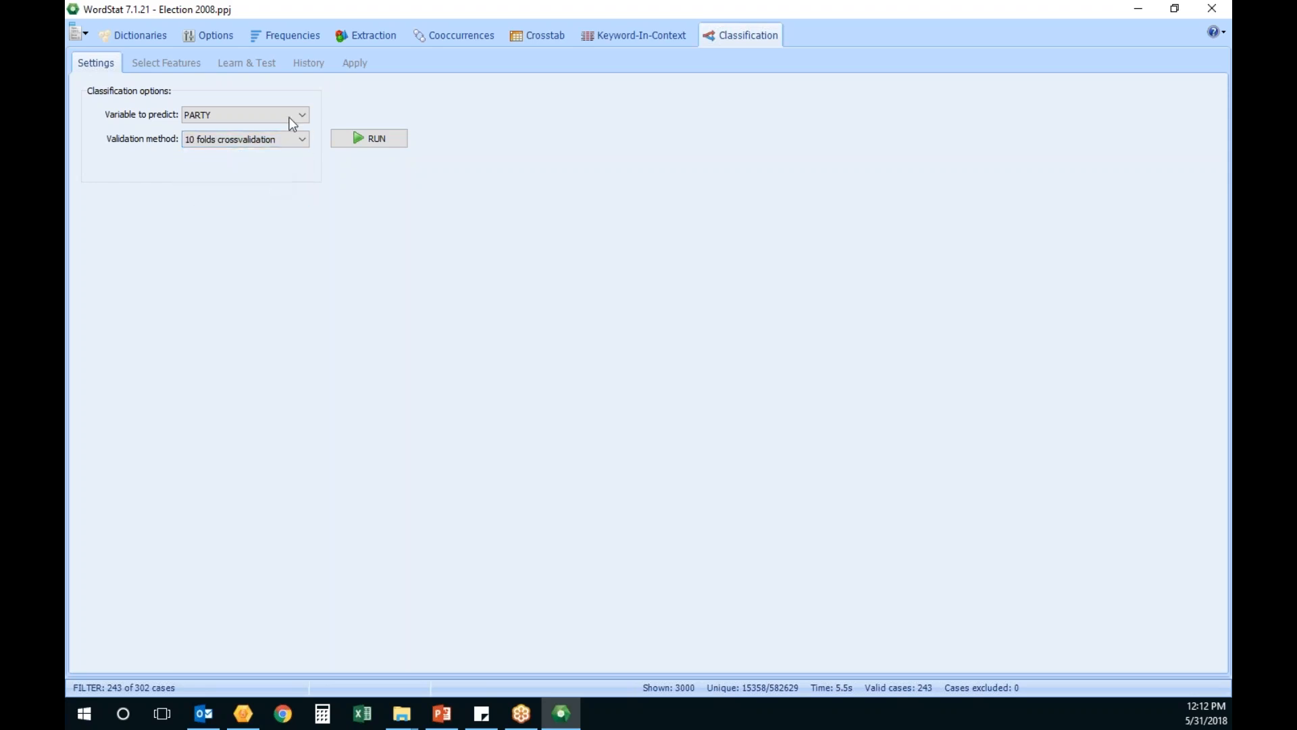
left_click(292, 138)
left_click(287, 166)
Choose Leave one out as the validation method and run the classification setup.
left_click(294, 140)
left_click(296, 155)
left_click(389, 145)
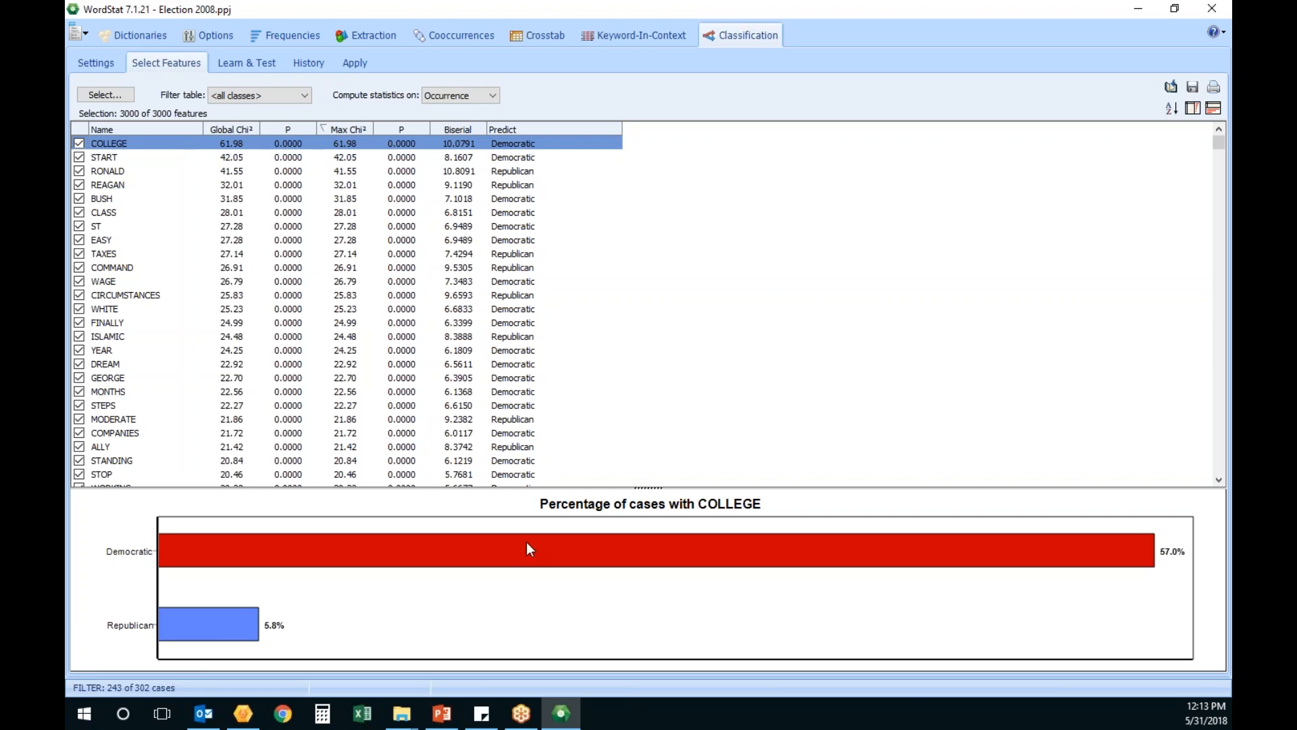
Compare the percentage of cases per party for the top-ranked features, from COLLEGE down to DREAM.
left_click(242, 160)
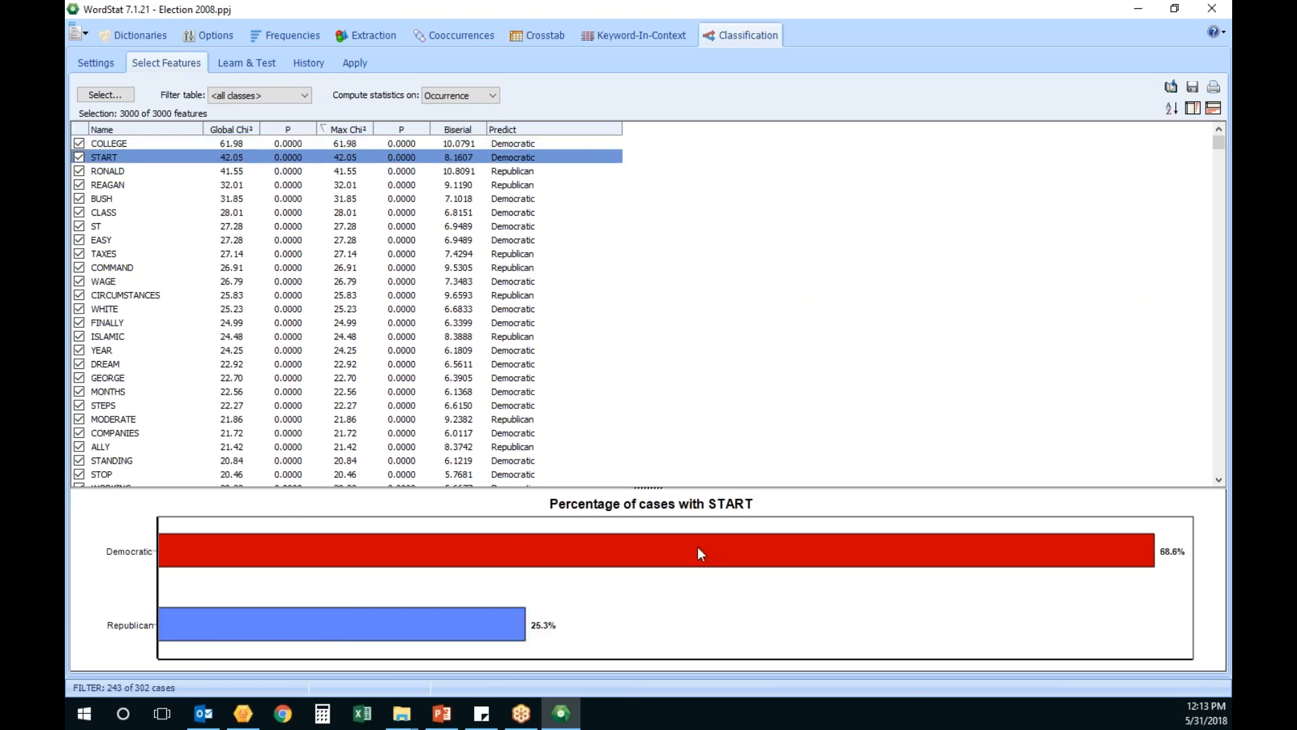
left_click(284, 173)
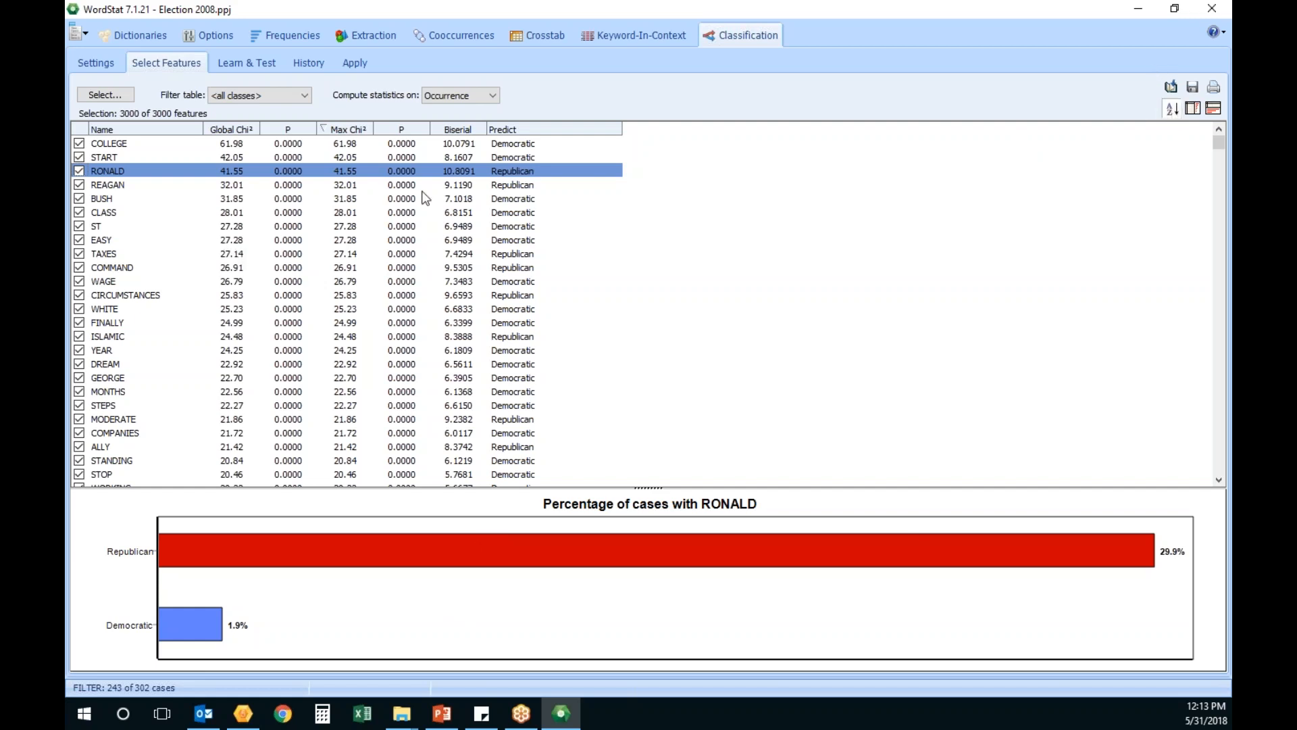
left_click(239, 157)
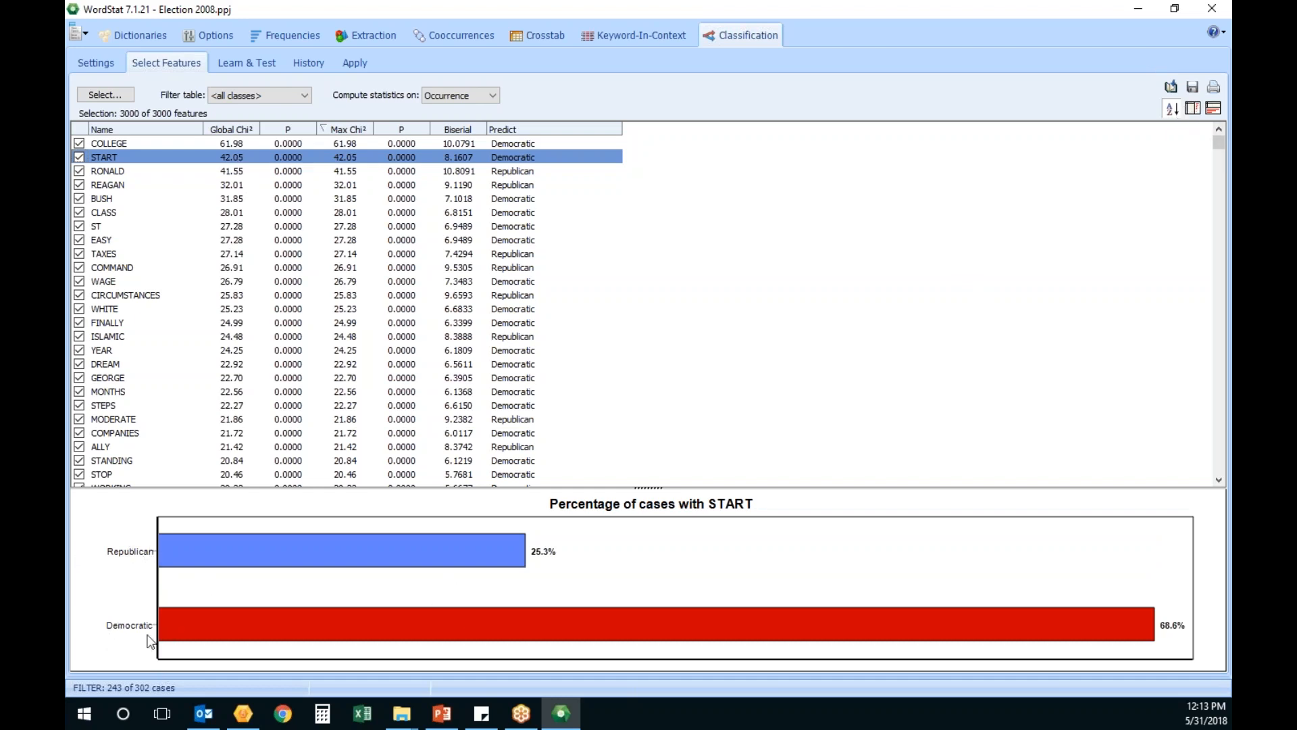
left_click(249, 143)
left_click(250, 161)
left_click(250, 180)
left_click(250, 198)
left_click(256, 226)
left_click(260, 254)
left_click(262, 295)
left_click(265, 322)
left_click(267, 349)
left_click(271, 363)
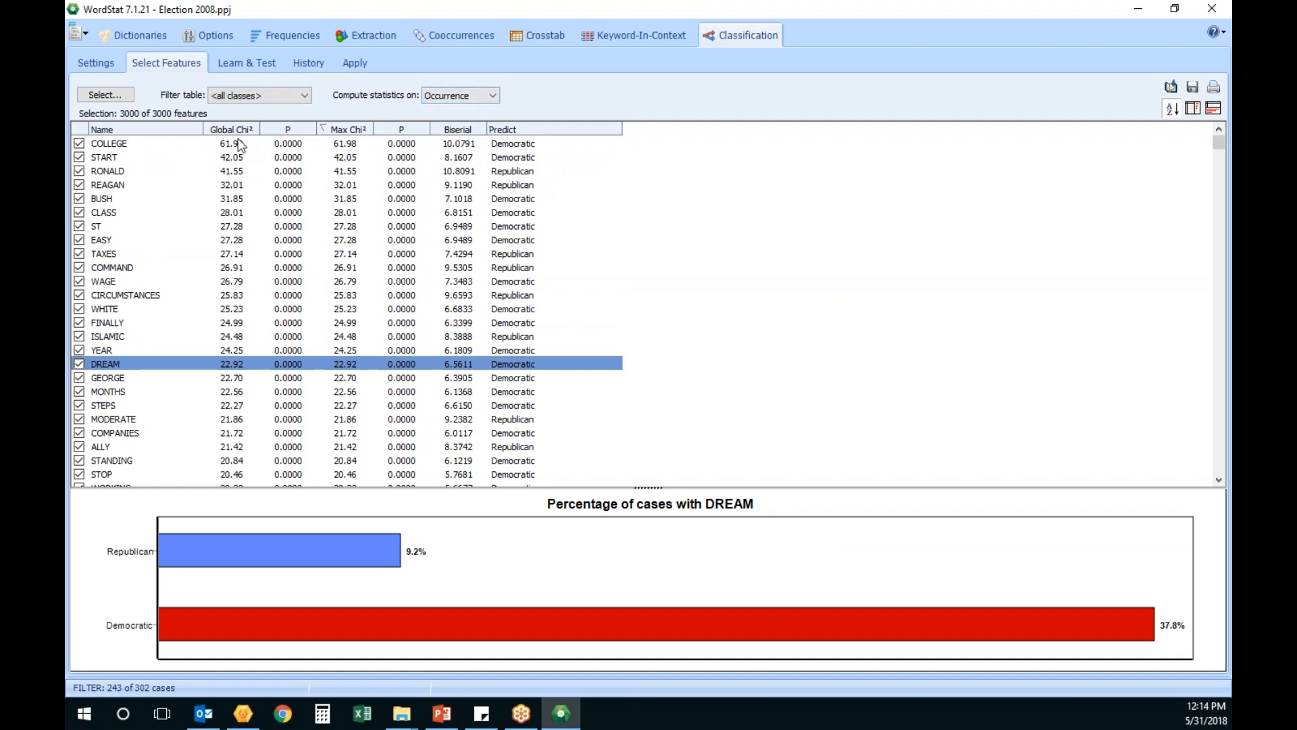
Compute the feature statistics on Frequency and compare the party charts for BUSH, TAXES and REAGAN.
left_click(465, 98)
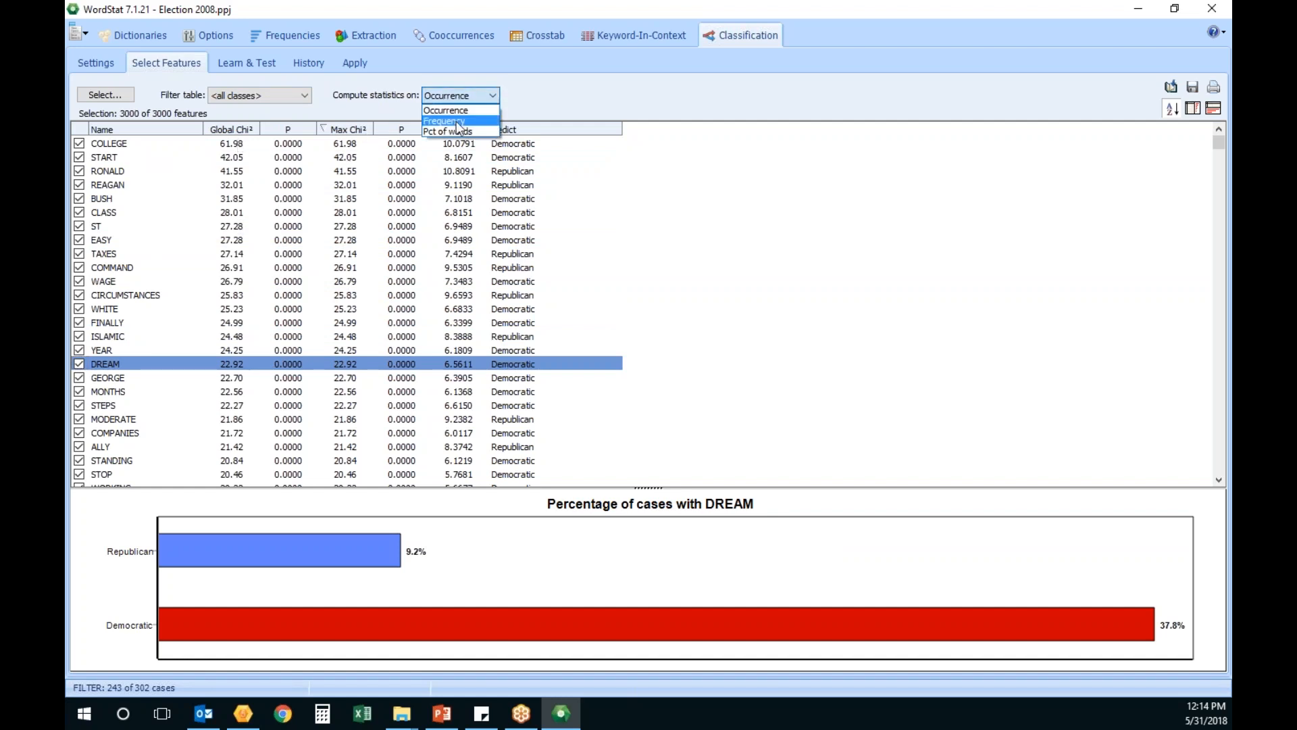
left_click(459, 121)
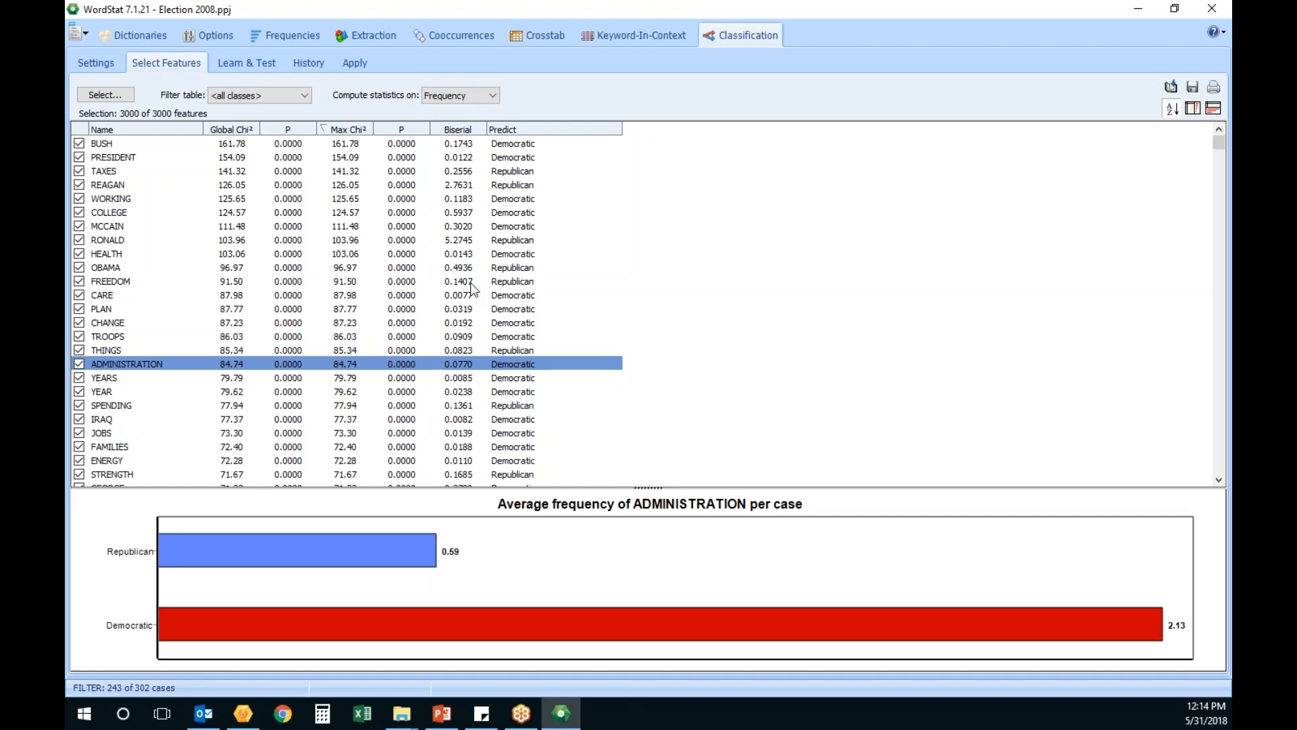
left_click(261, 145)
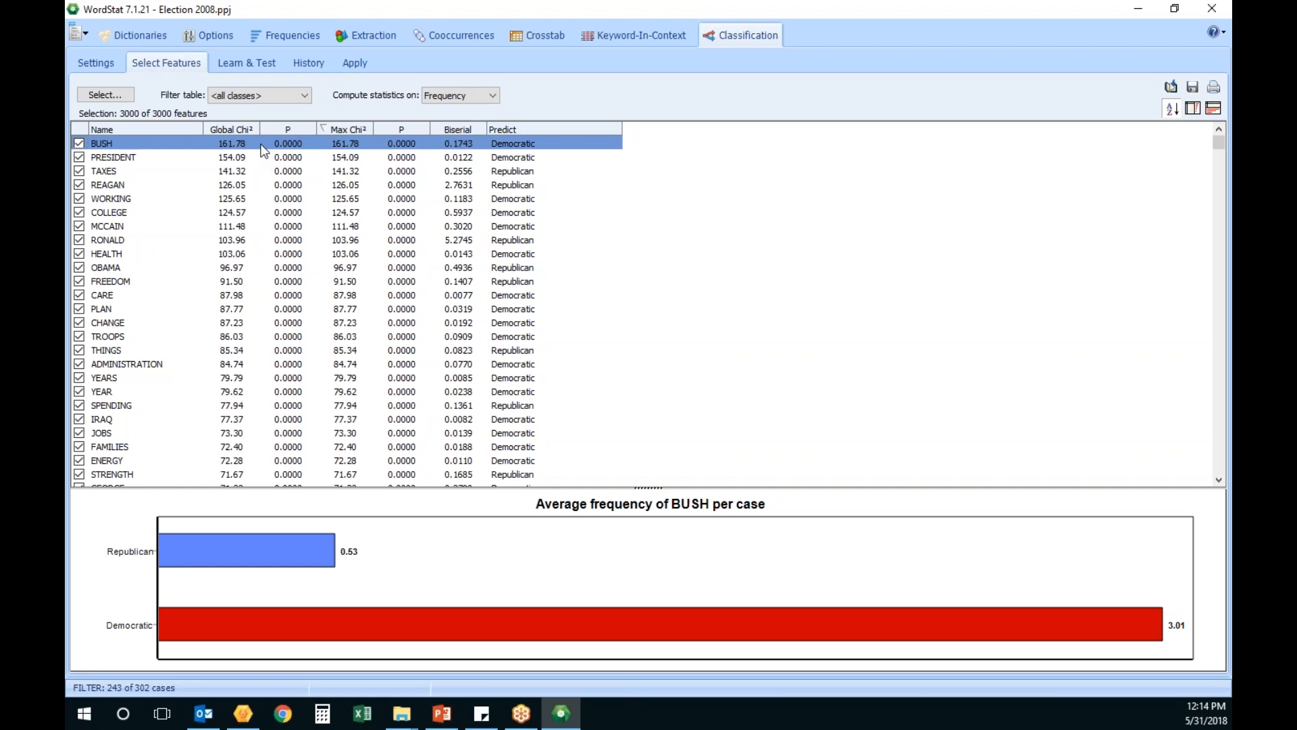
left_click(250, 174)
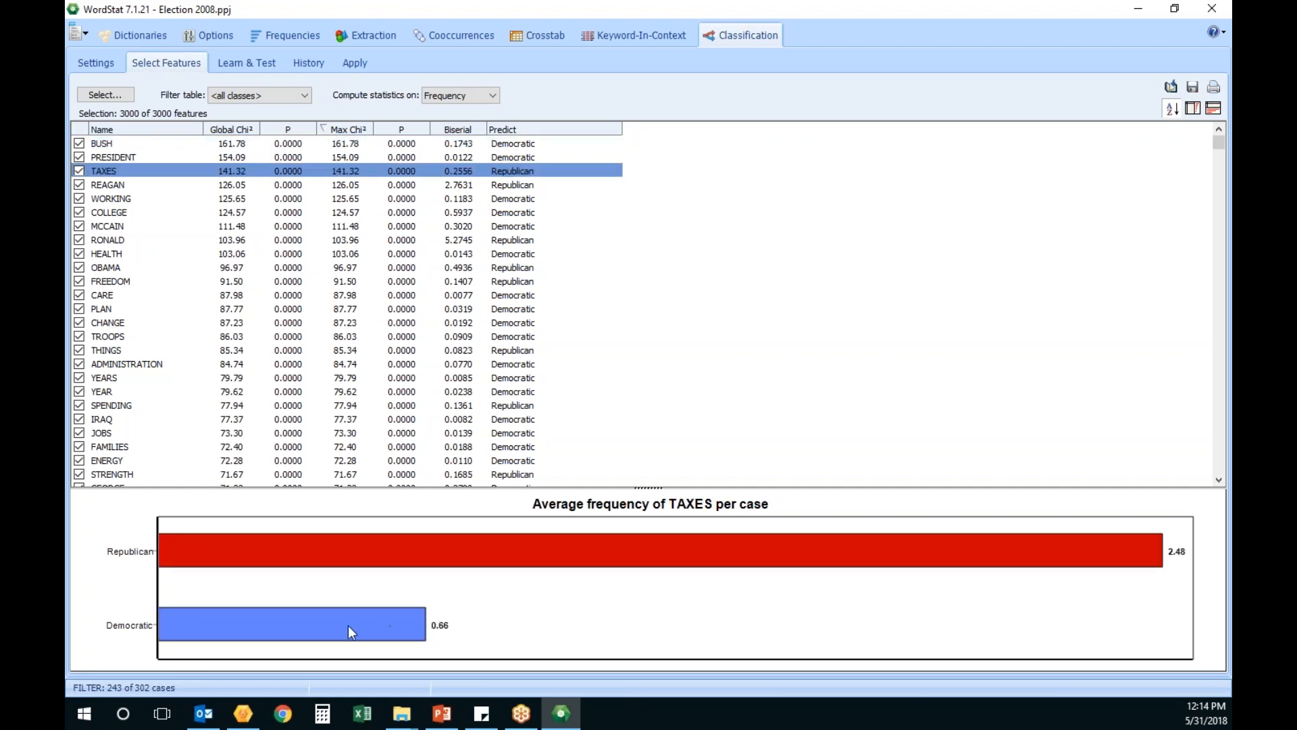
left_click(274, 187)
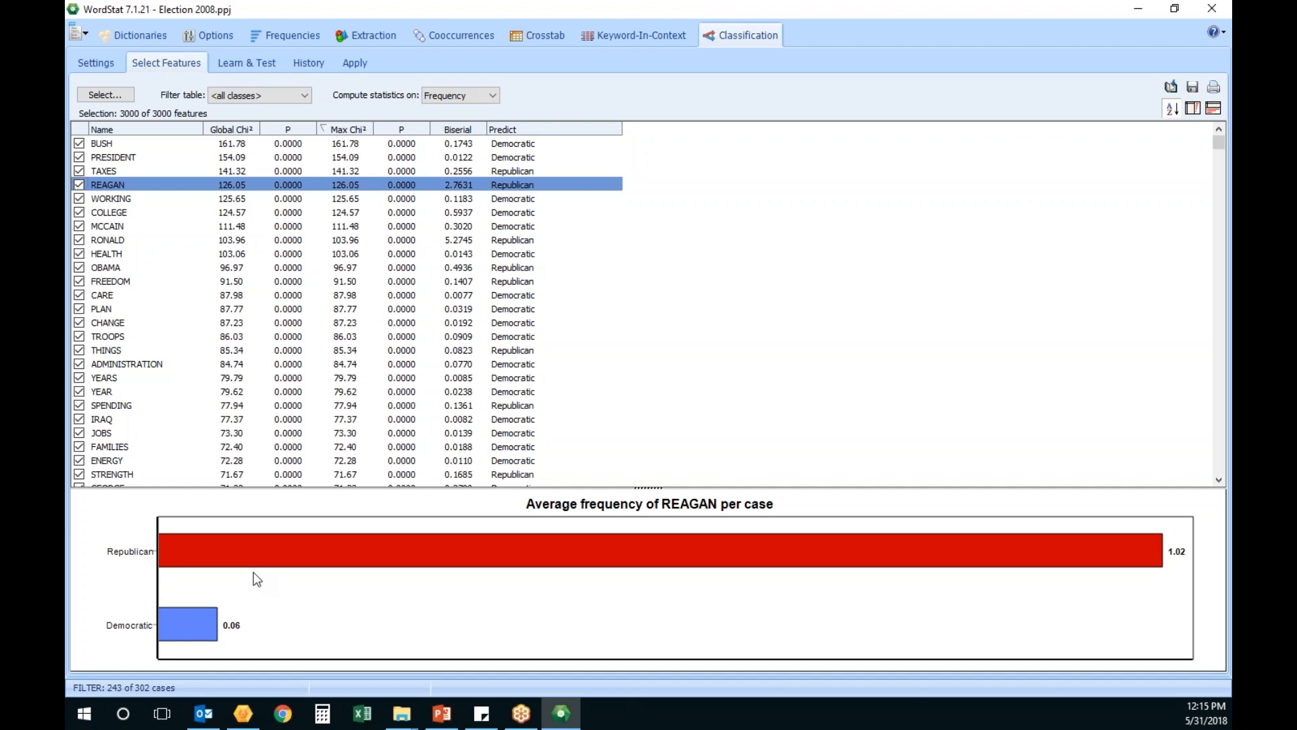
Train and test the Naive Bayes model on case occurrence, with Uniform Prior enabled and no feature weighting.
left_click(265, 70)
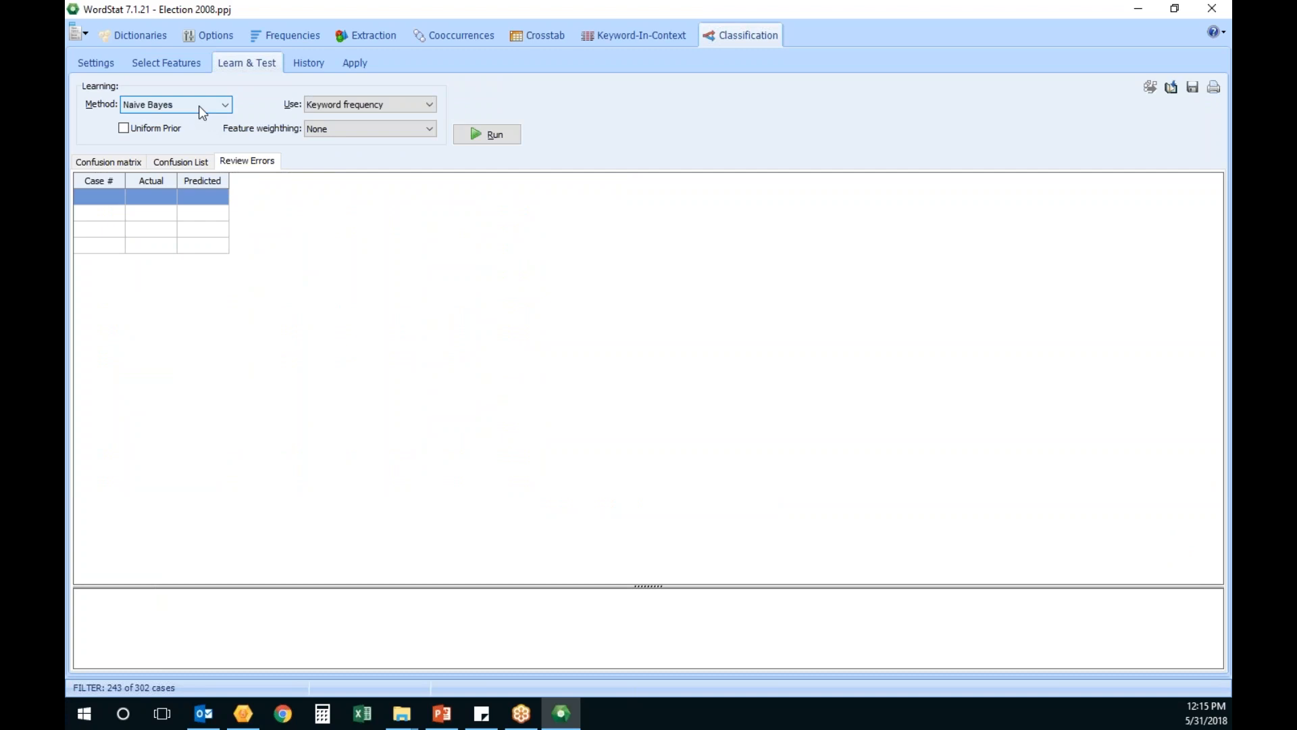
left_click(430, 105)
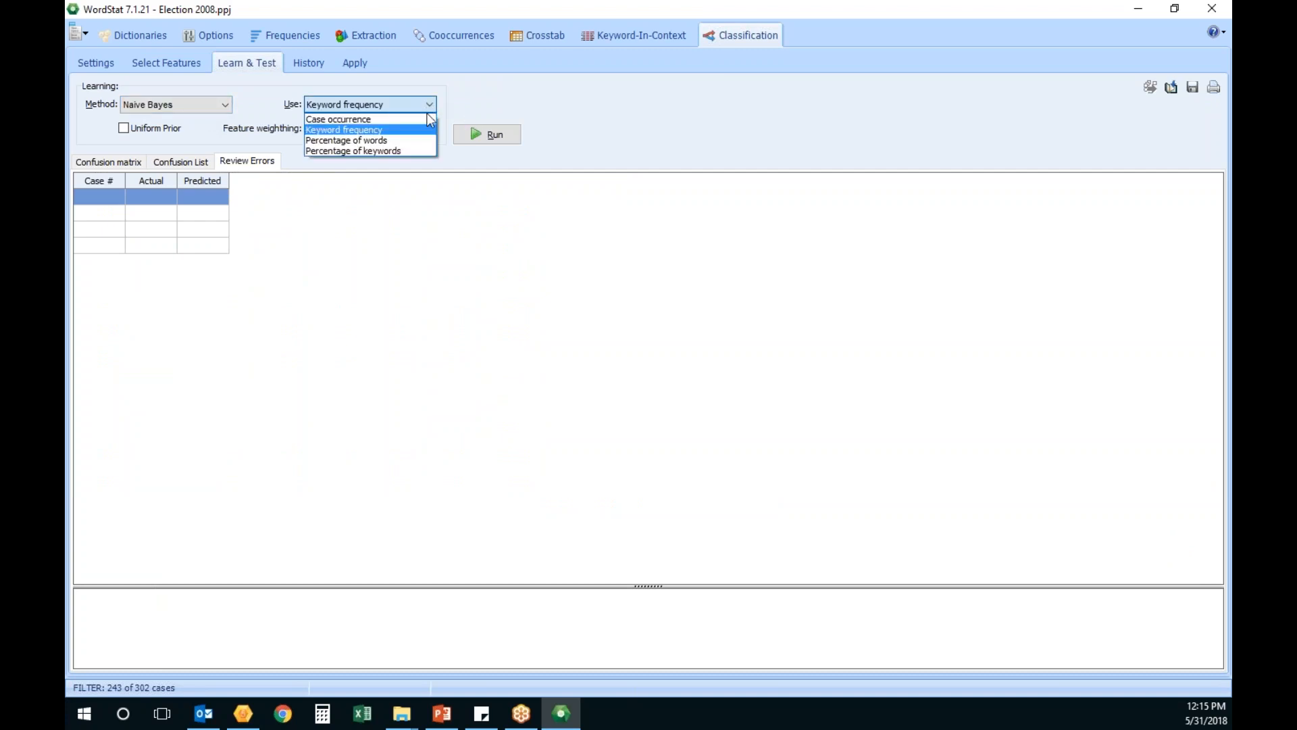
left_click(422, 119)
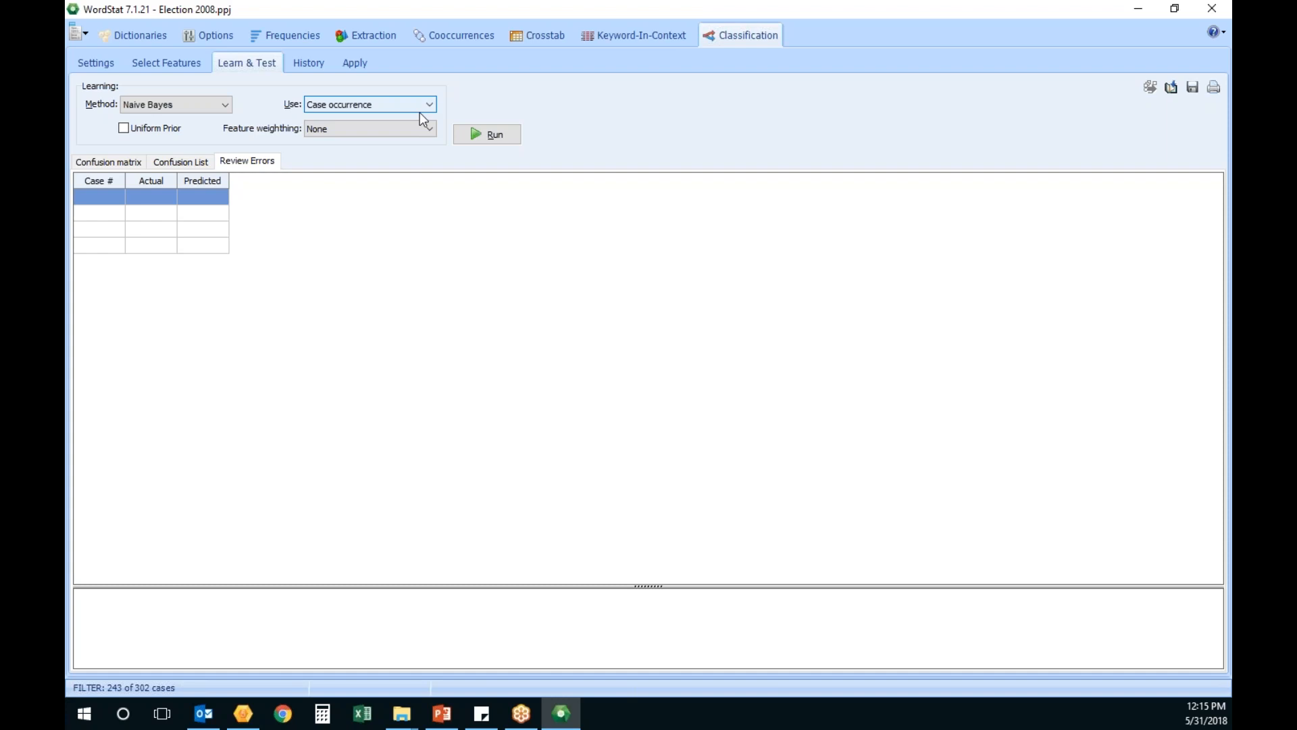
left_click(398, 127)
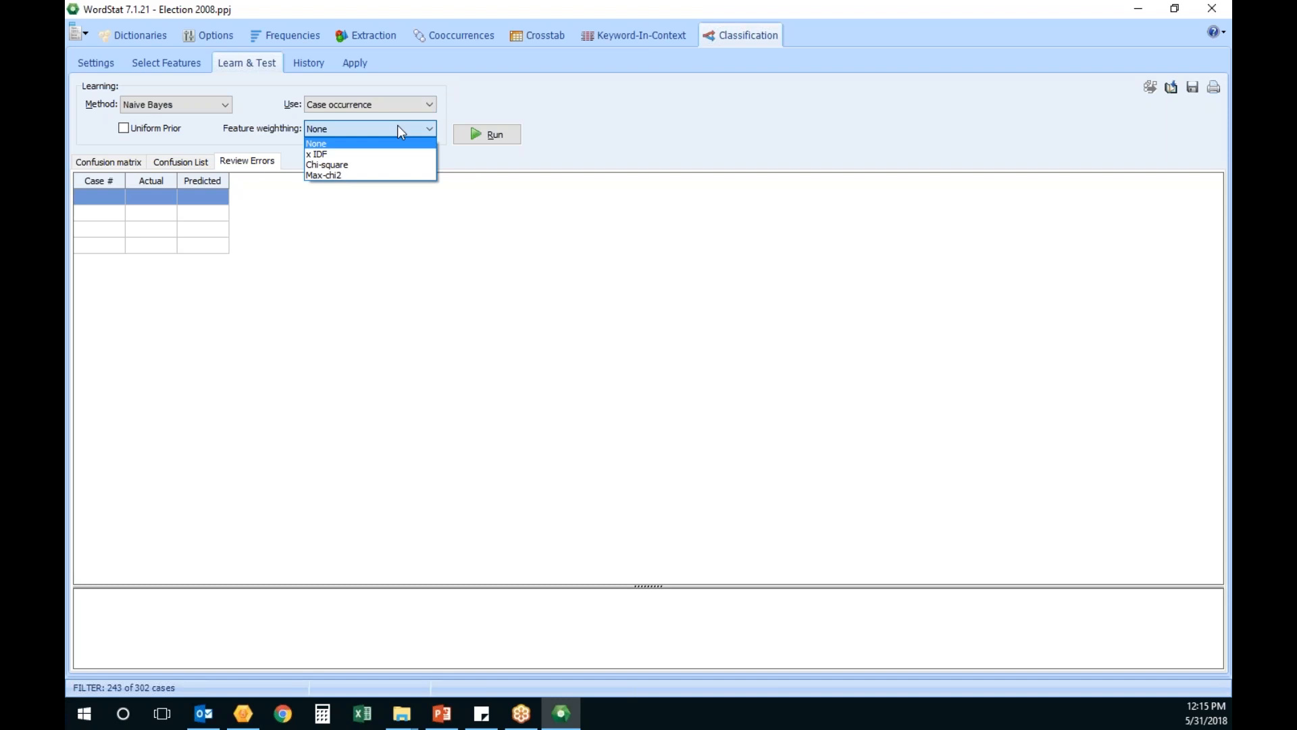
left_click(398, 127)
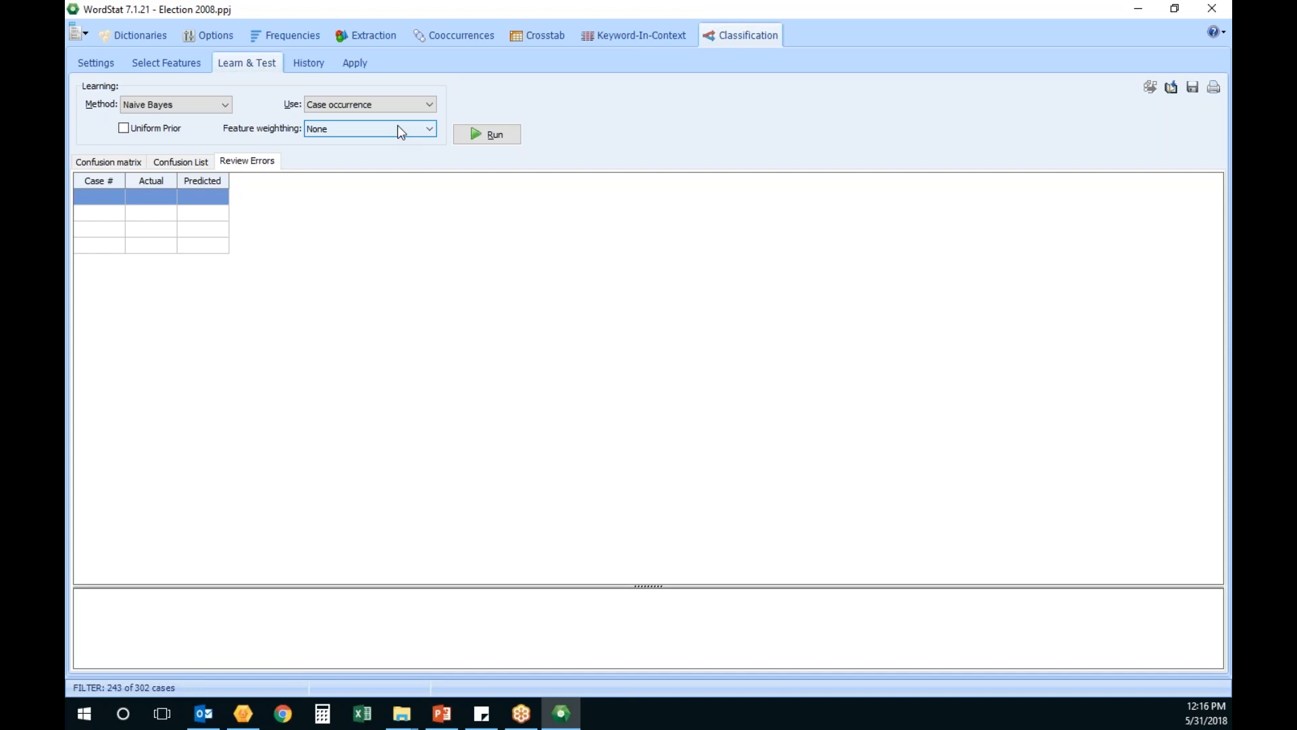
left_click(124, 128)
left_click(505, 140)
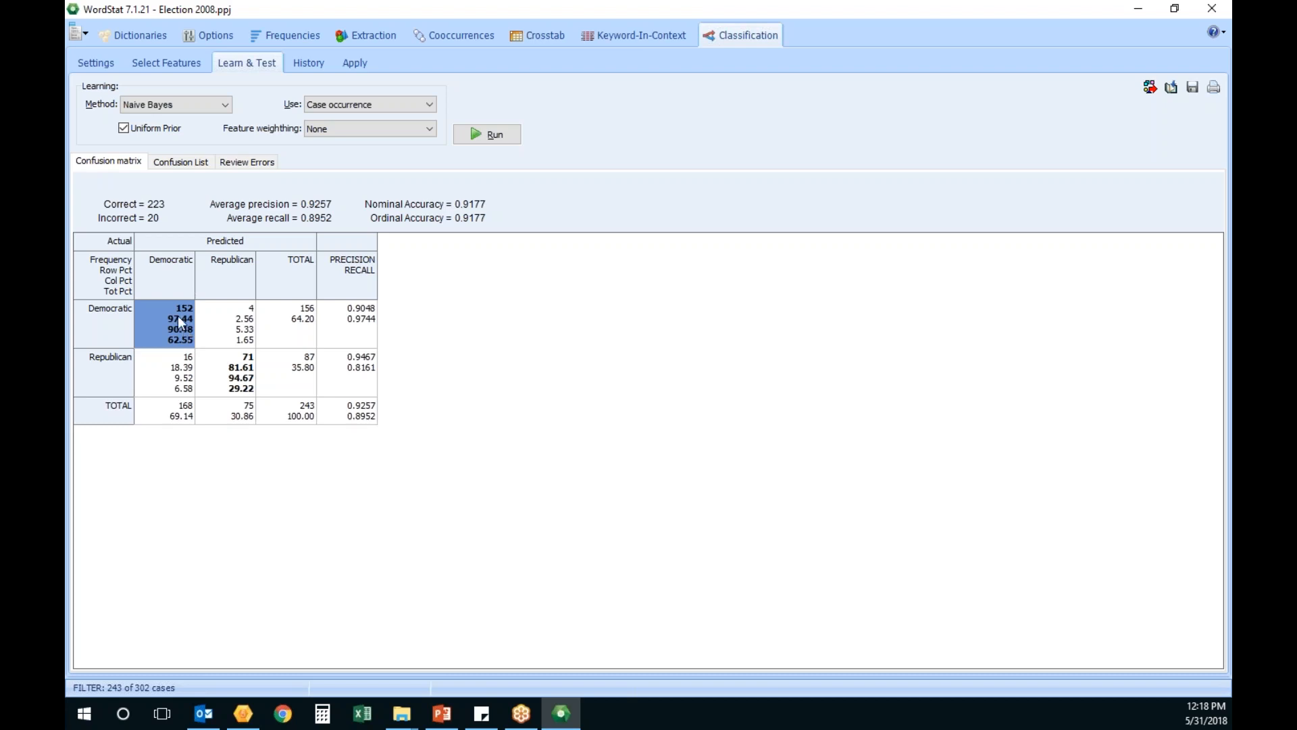
Examine the confusion list and the misclassified cases, including the text of case 77, and return to the confusion matrix.
left_click(195, 163)
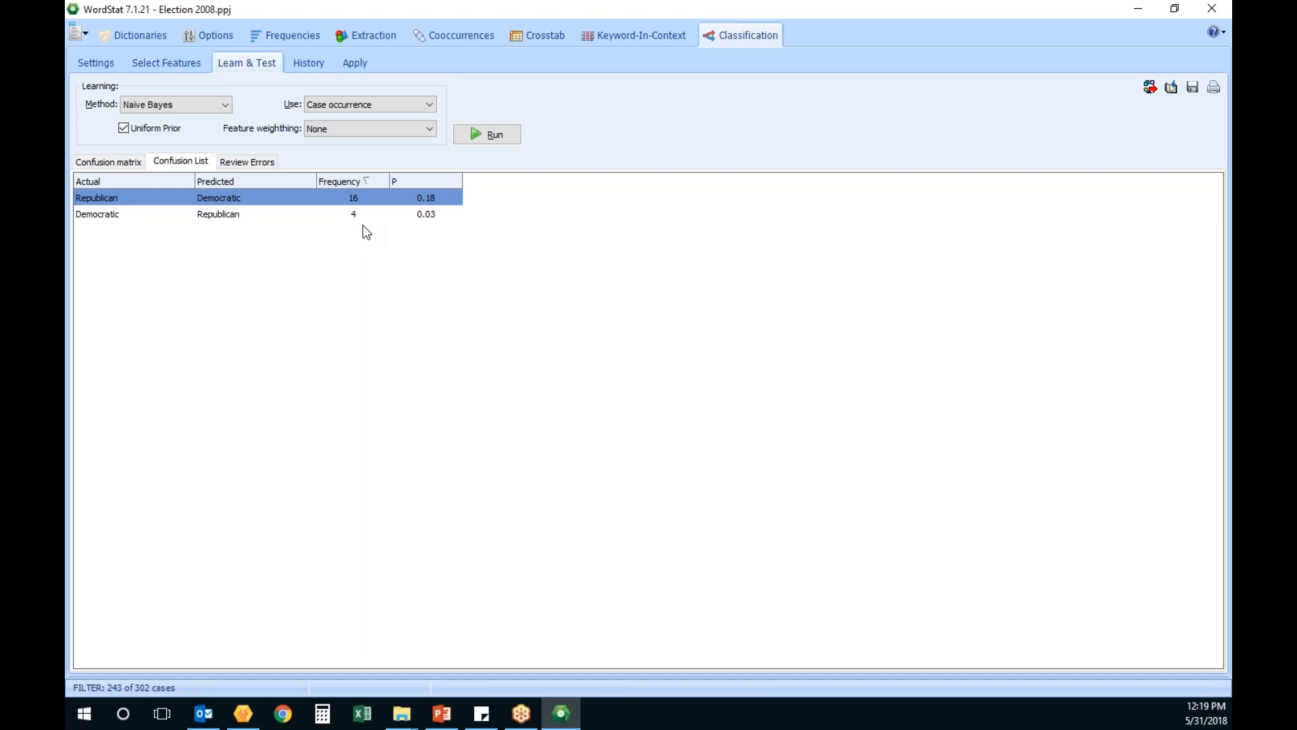
left_click(265, 164)
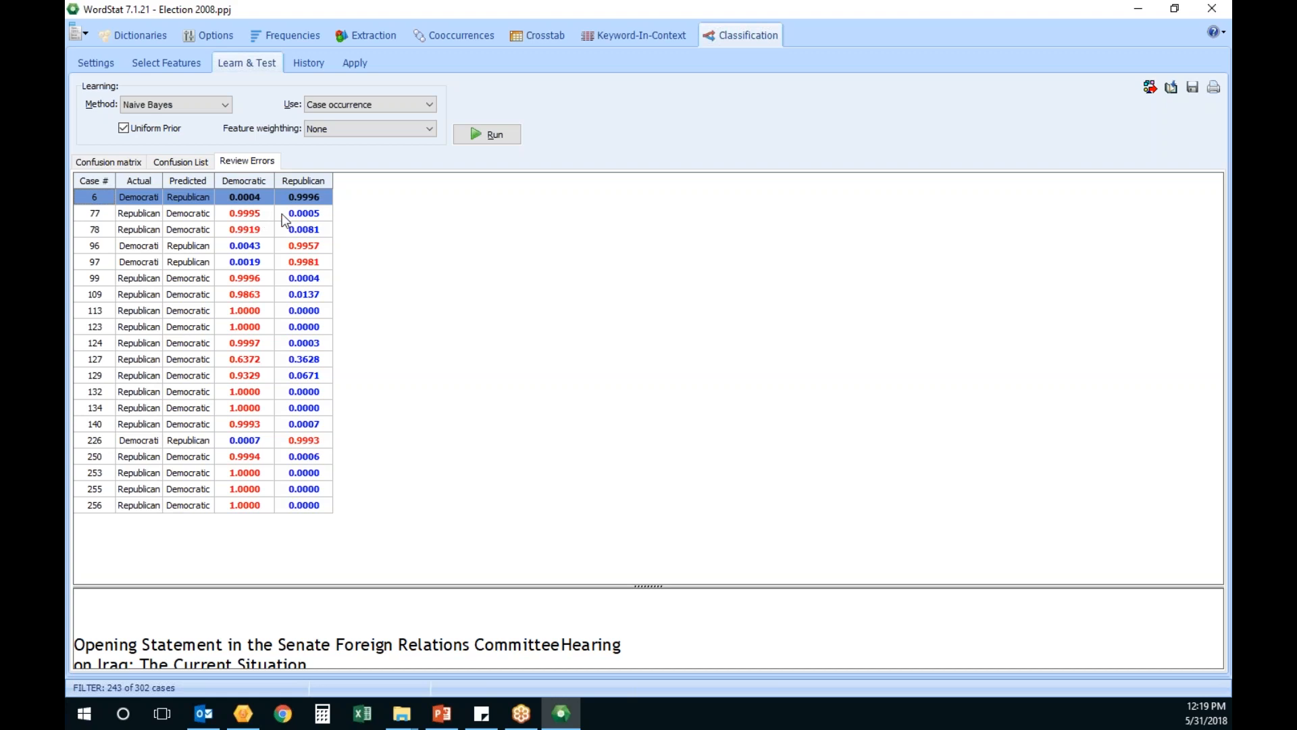
left_click(96, 215)
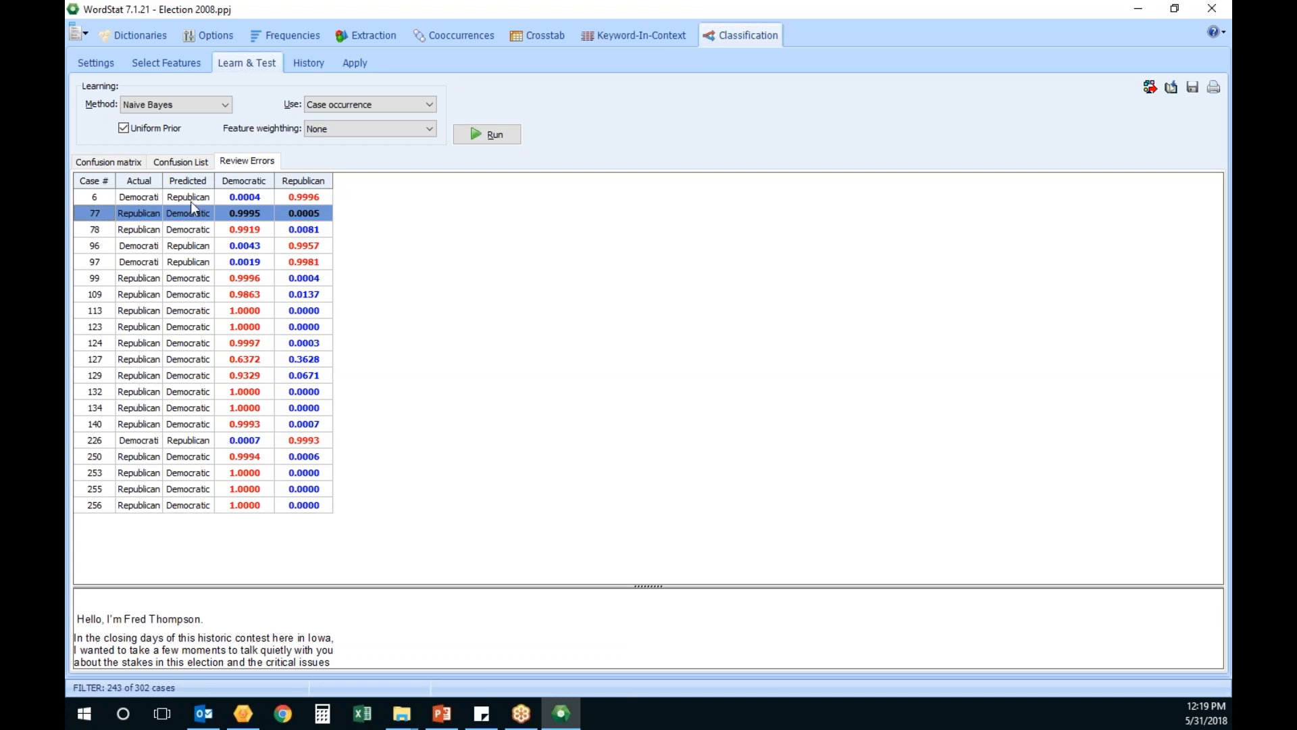
left_click(112, 162)
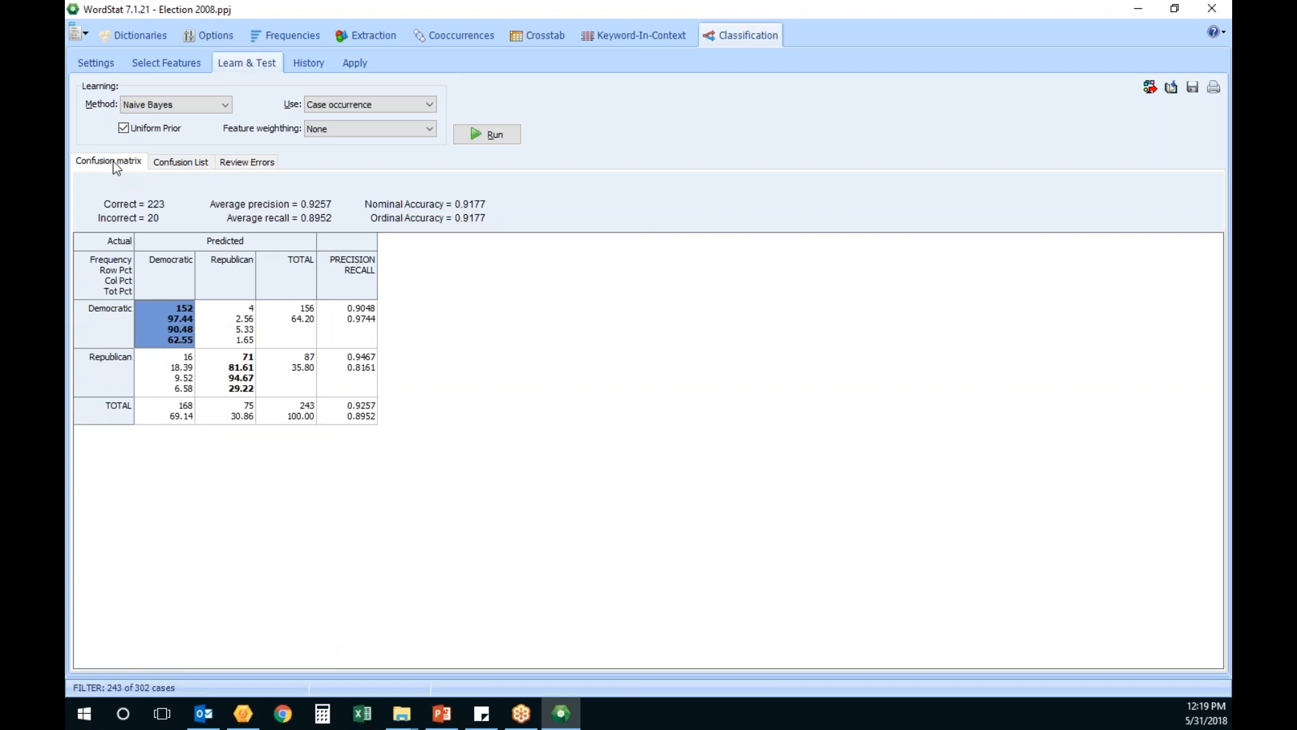
Rerun the Naive Bayes test on keyword frequency without feature weighting.
left_click(425, 108)
left_click(408, 130)
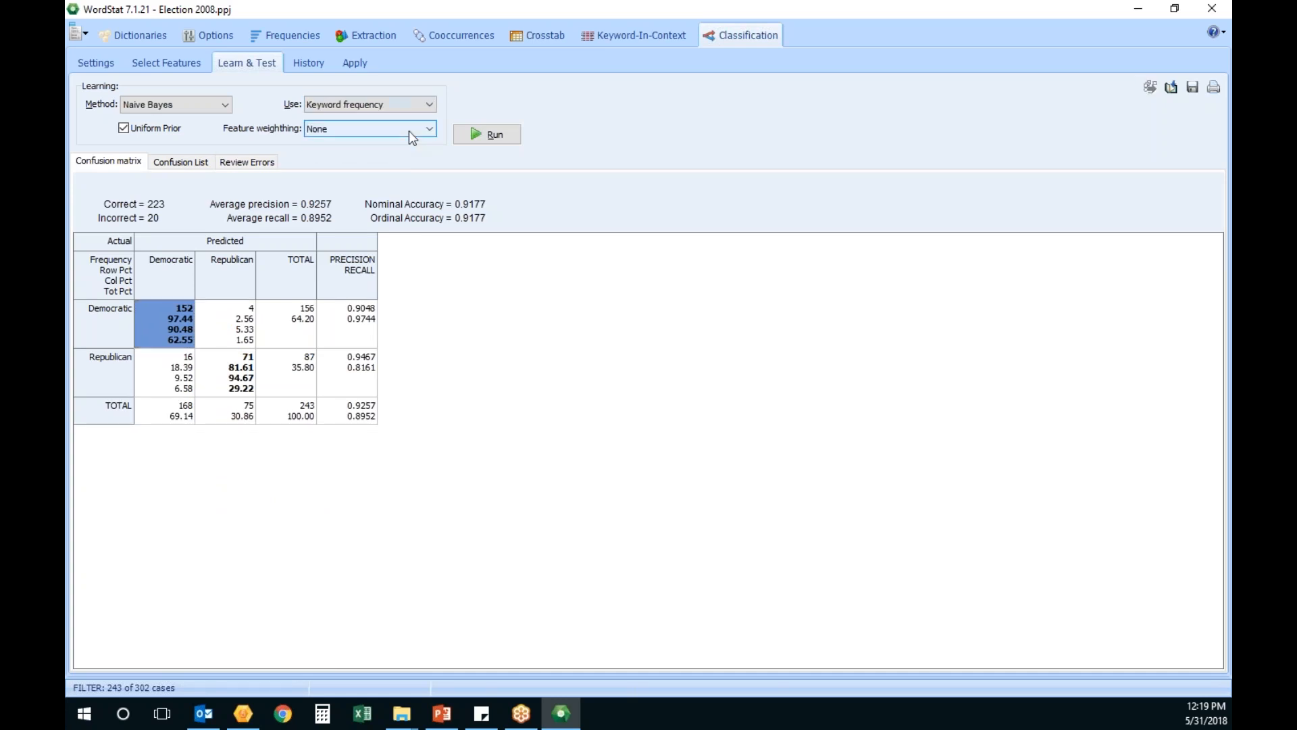
left_click(497, 138)
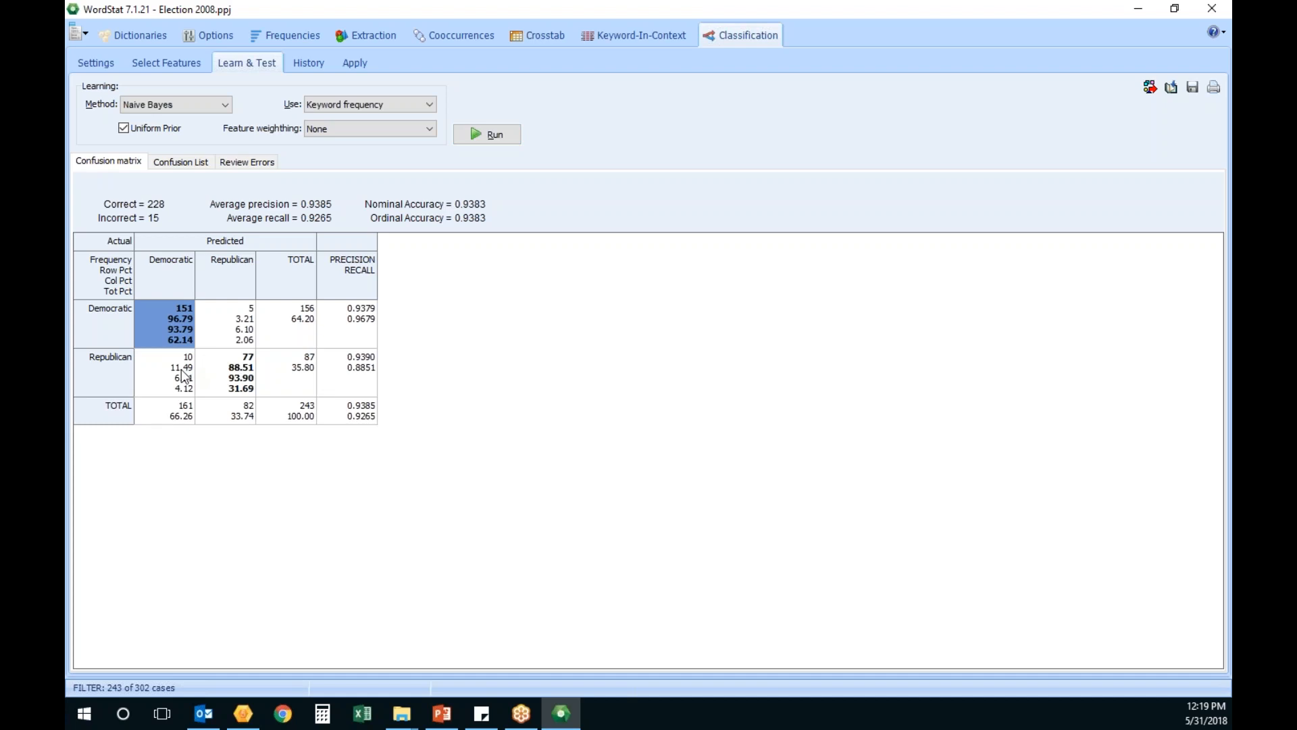
Rerun the Naive Bayes test on percentage of words.
left_click(408, 104)
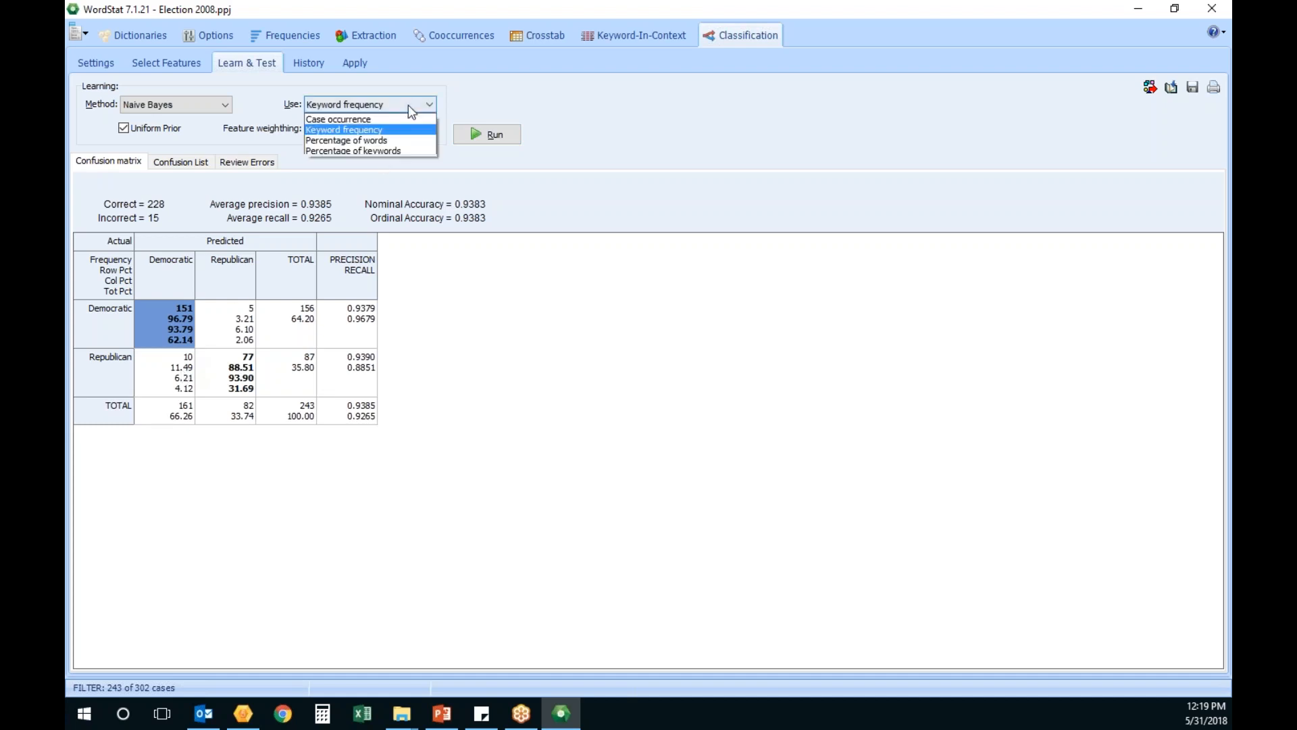
left_click(405, 140)
left_click(493, 134)
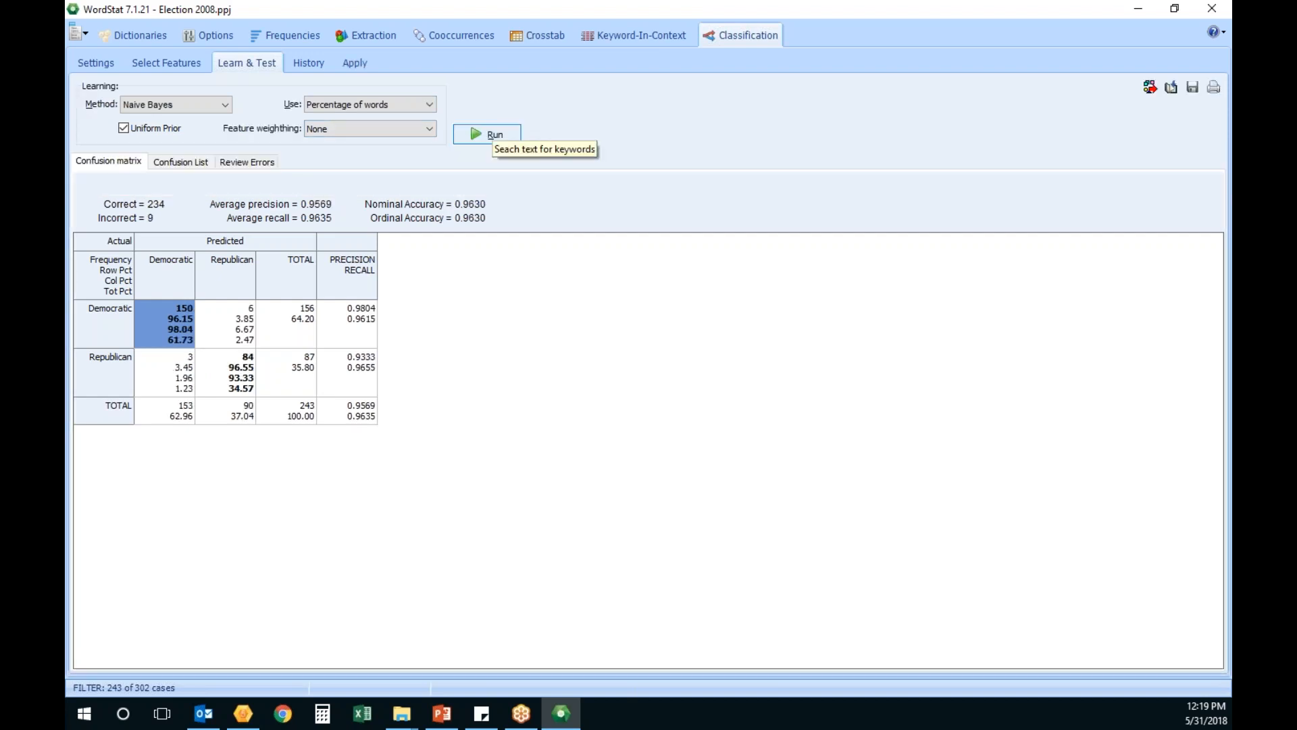
Apply x IDF feature weighting and rerun the percentage-of-words test.
left_click(429, 129)
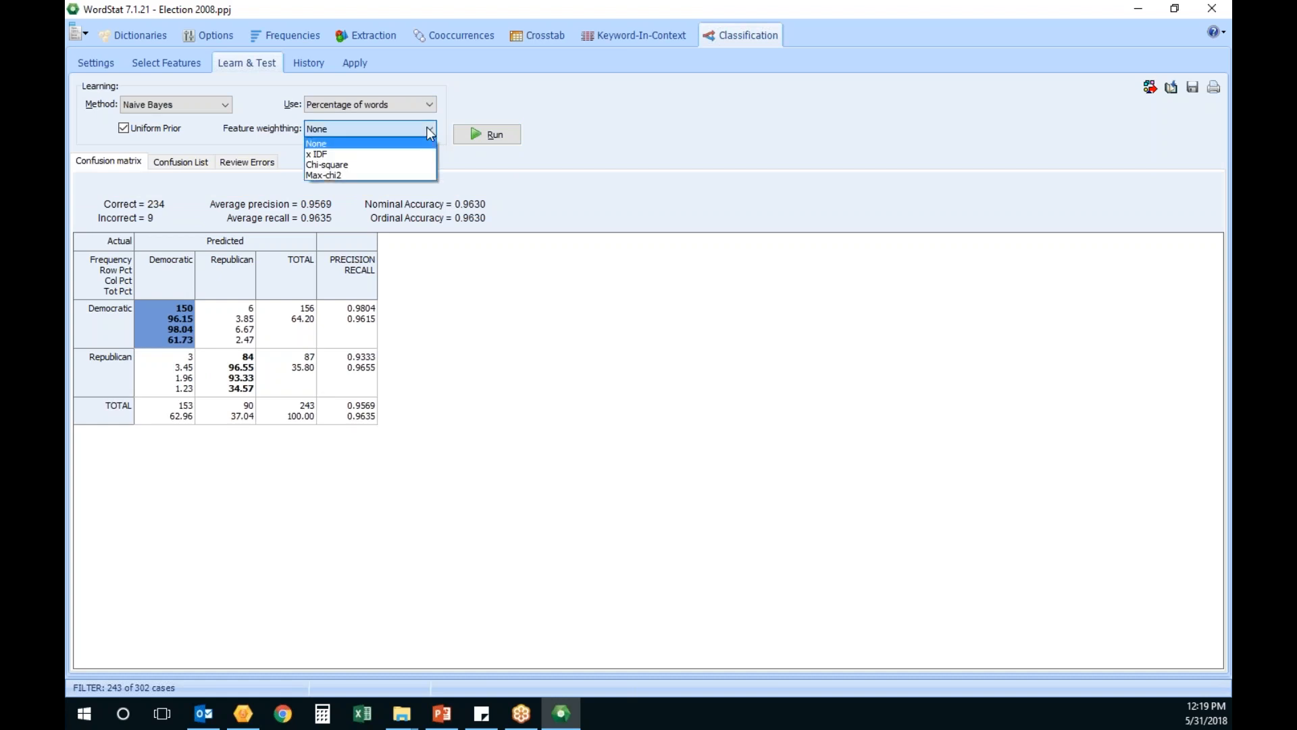
left_click(400, 154)
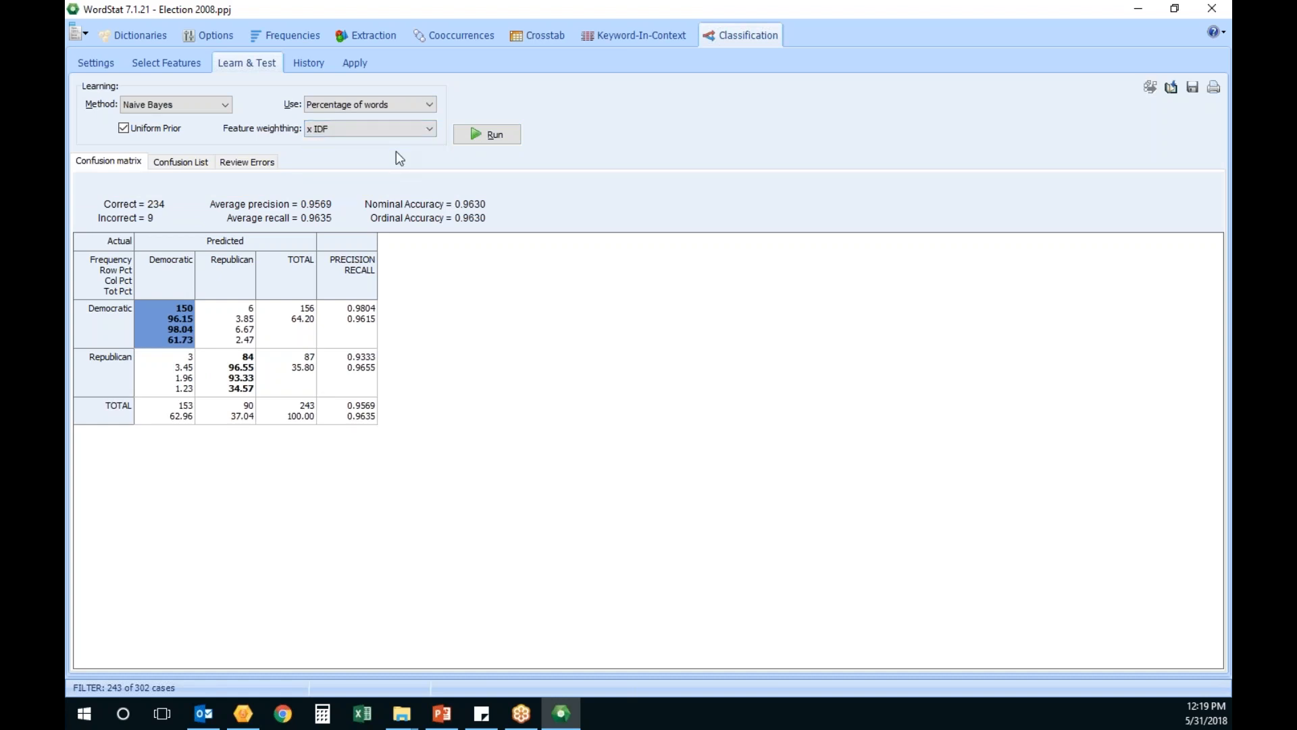
left_click(493, 134)
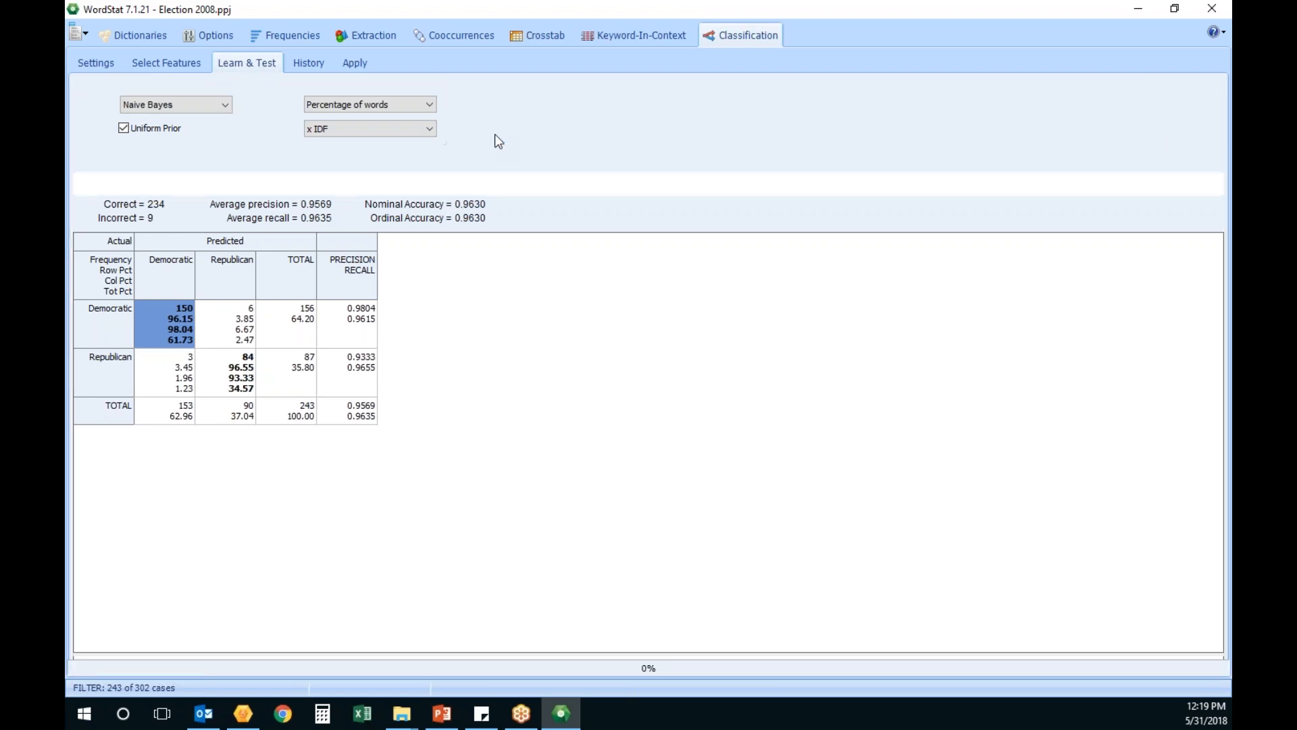
Change the feature weighting to Chi-square and rerun the percentage-of-words test.
left_click(382, 129)
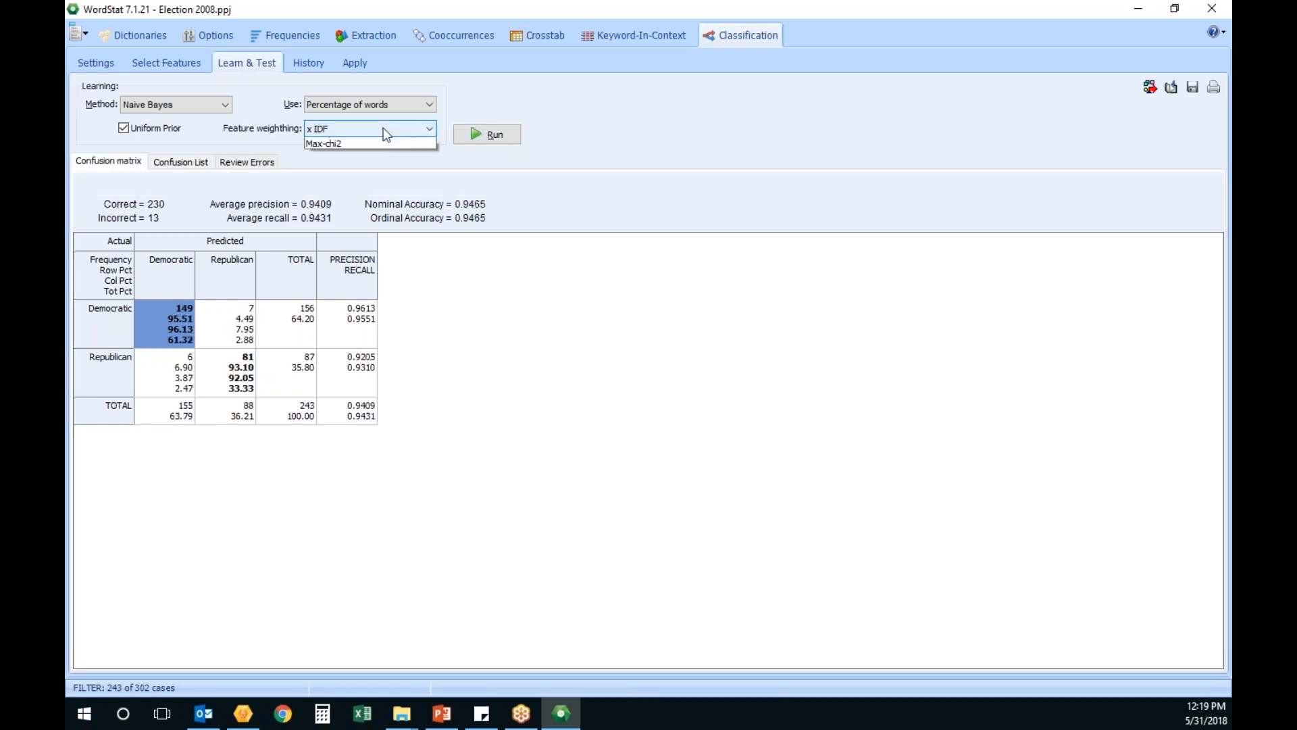
left_click(370, 165)
left_click(495, 135)
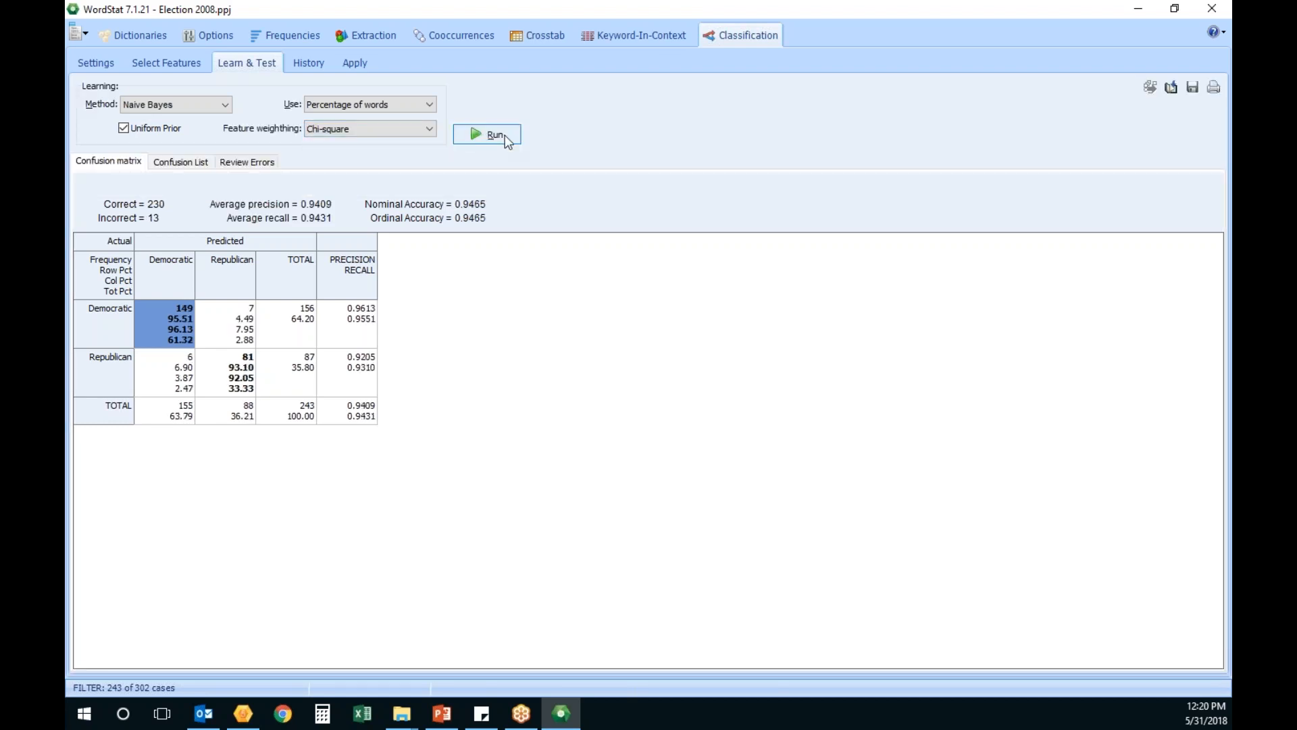
left_click(394, 130)
left_click(394, 130)
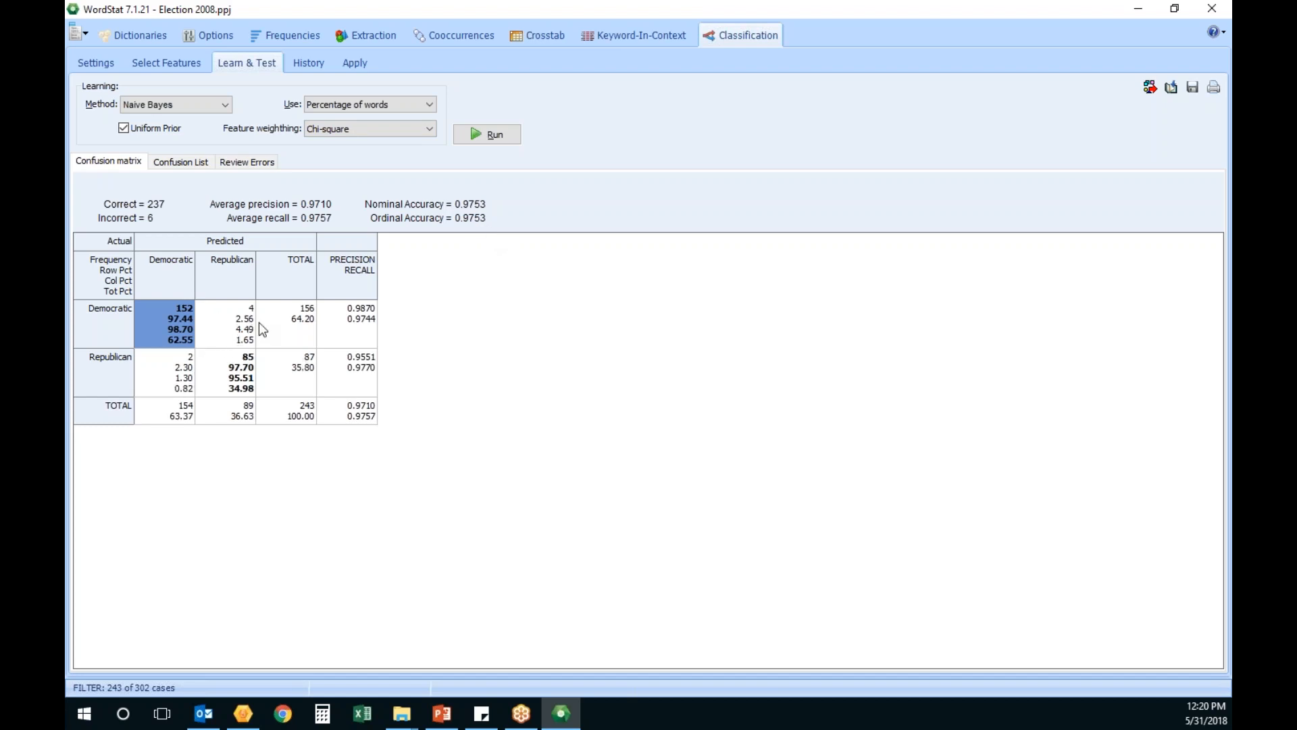
Review the misclassified cases of the Chi-square run, read the text of case 55, and keep the Chi-square weighting.
left_click(255, 164)
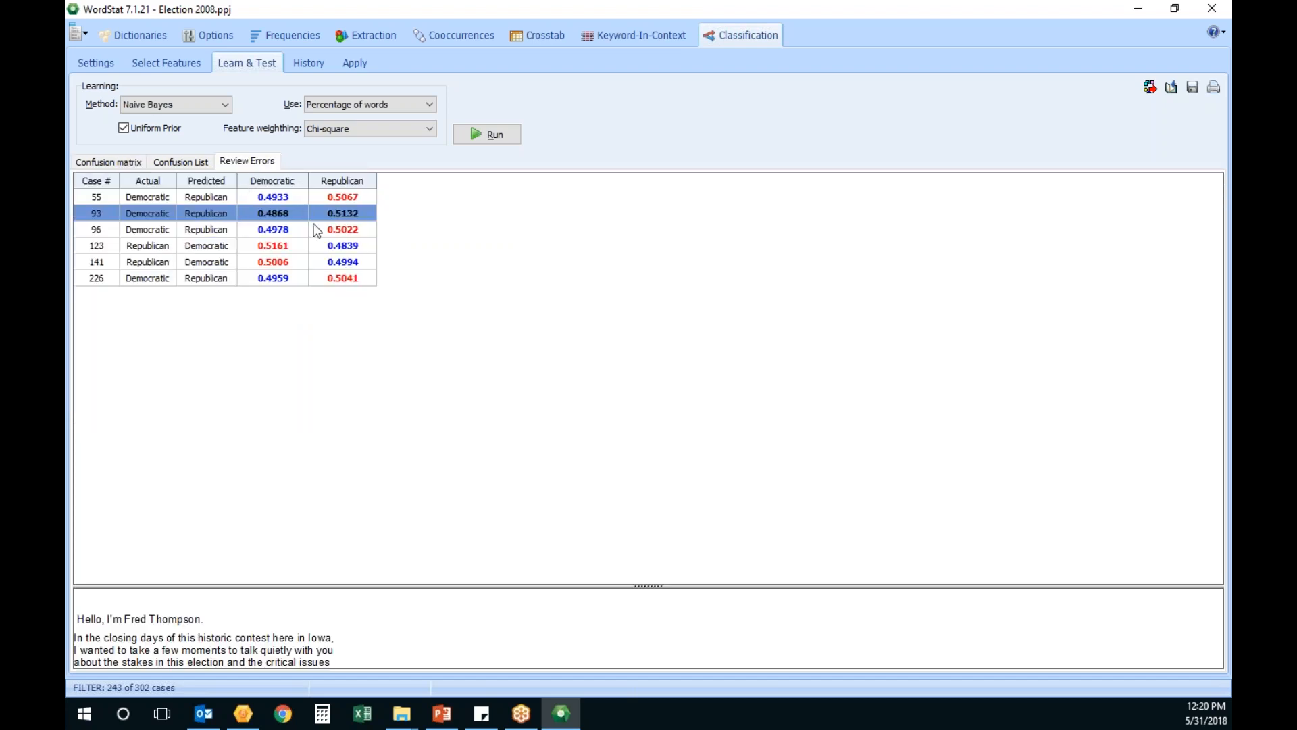
left_click(156, 199)
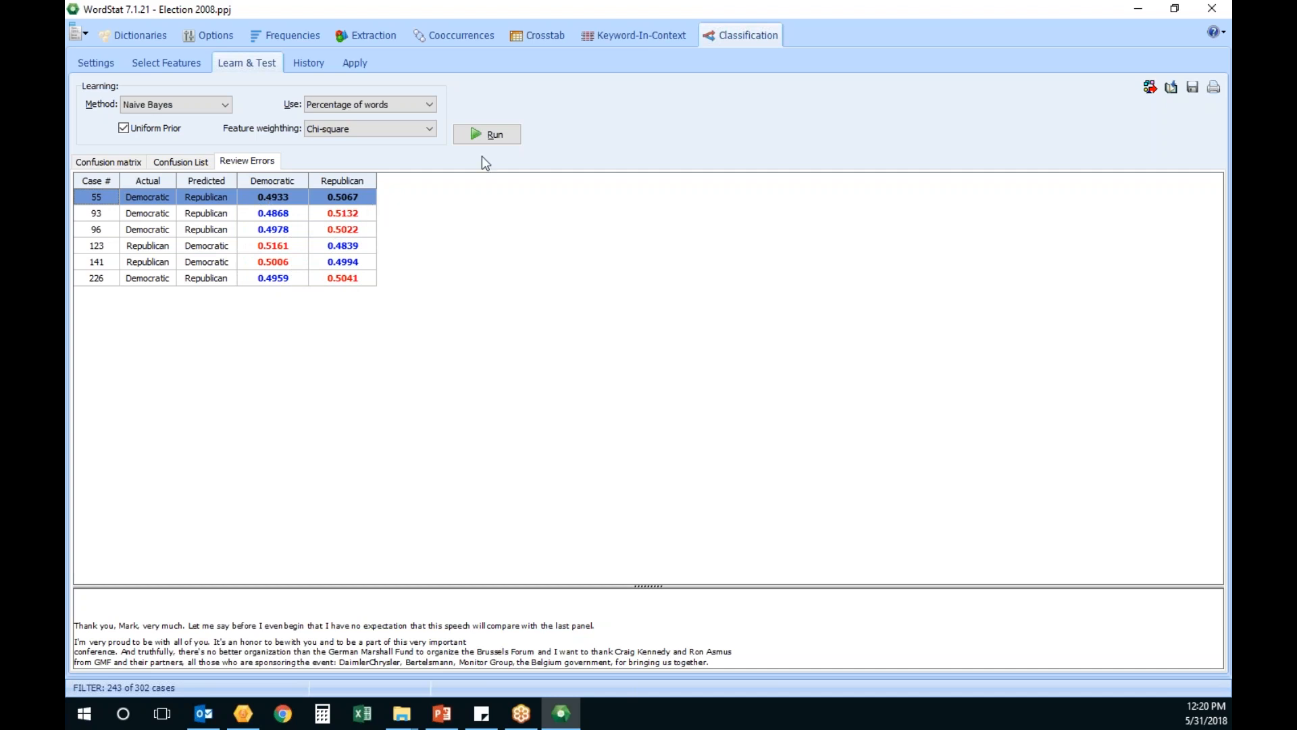
left_click(387, 128)
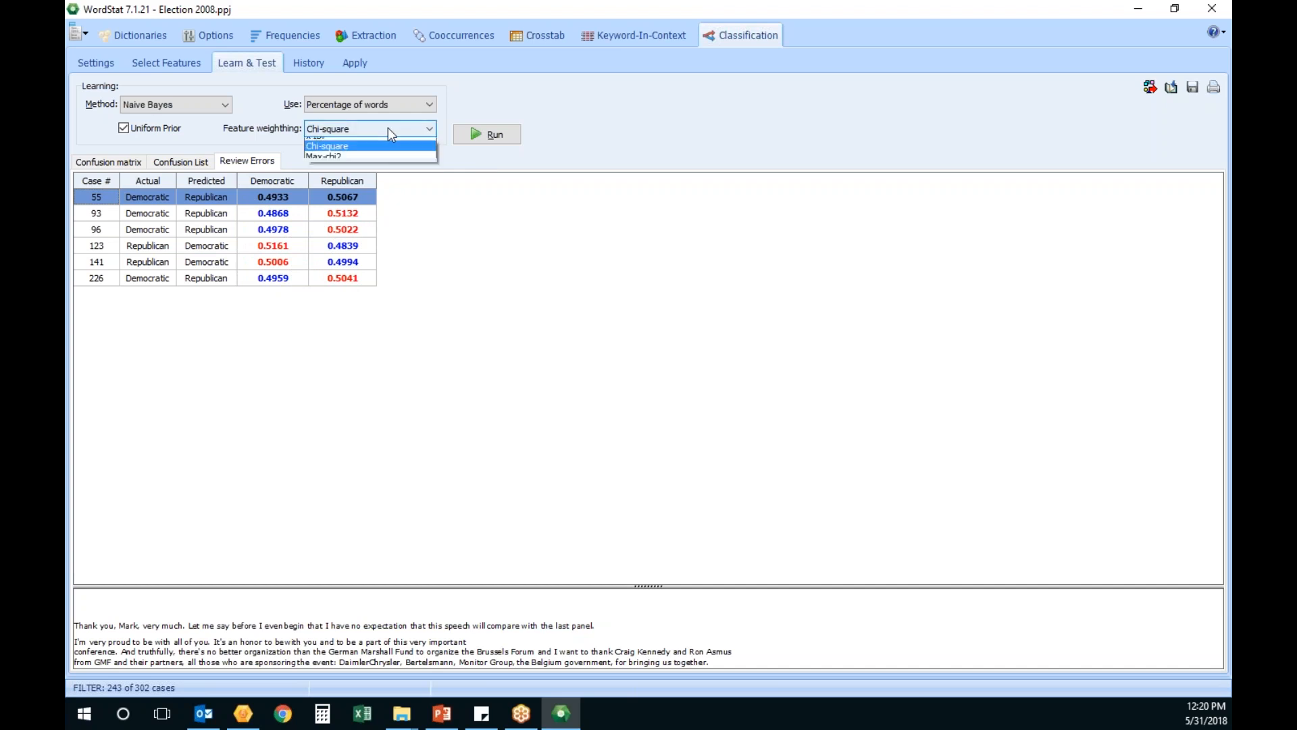
left_click(380, 165)
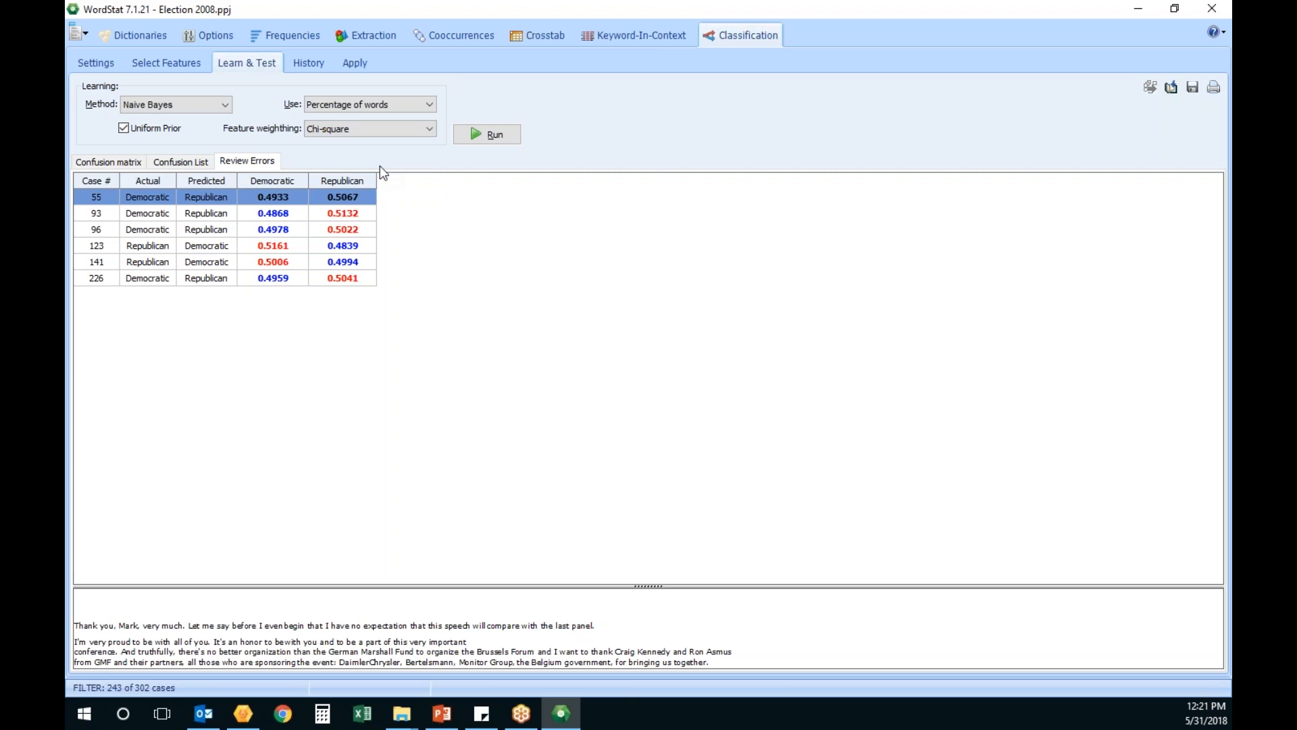
Restrict the features to the 1000 highest values using Global chi square with Optimization, and check which words are selected.
left_click(188, 62)
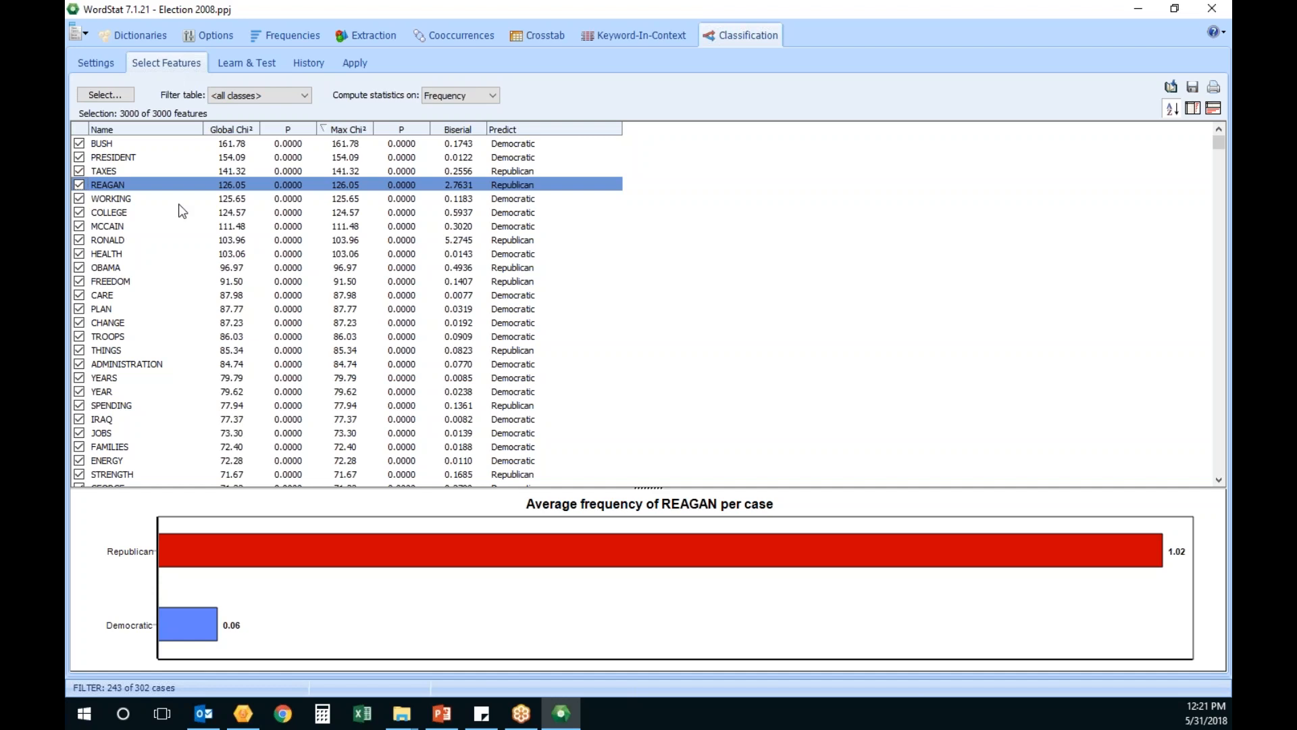
left_click(119, 100)
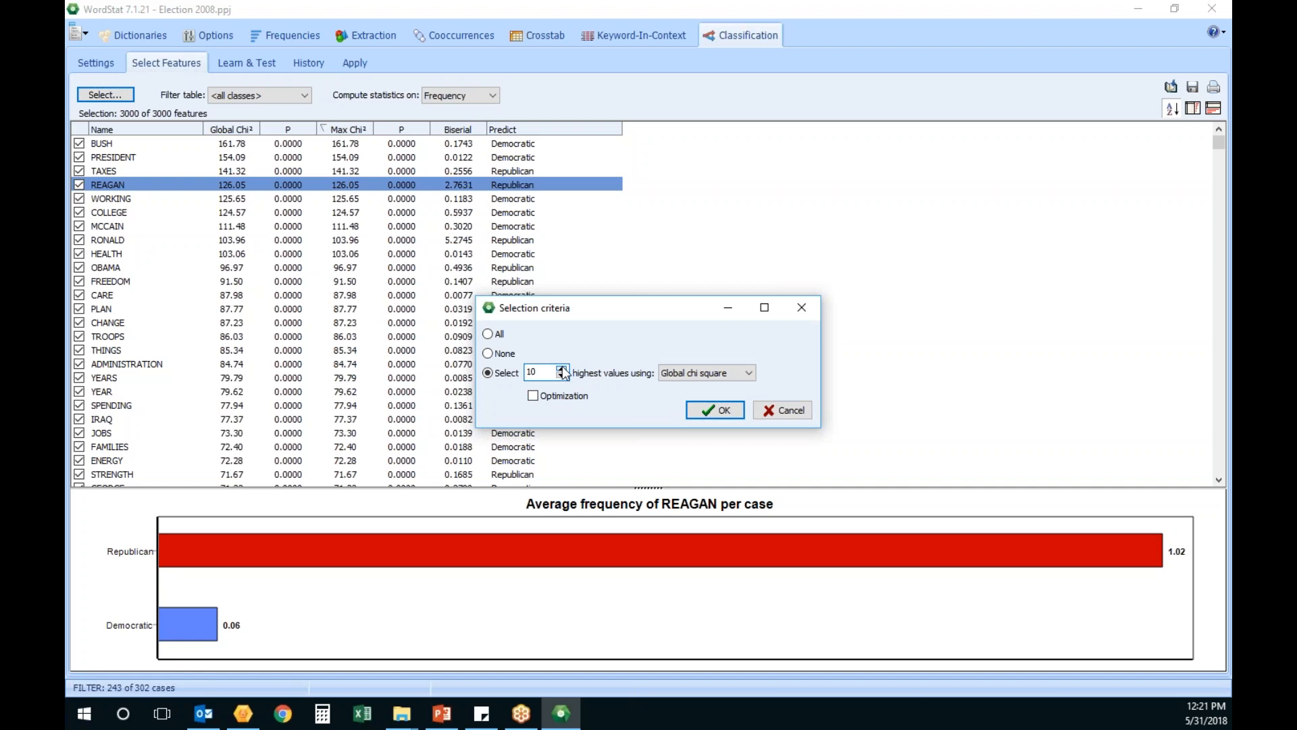
type("00")
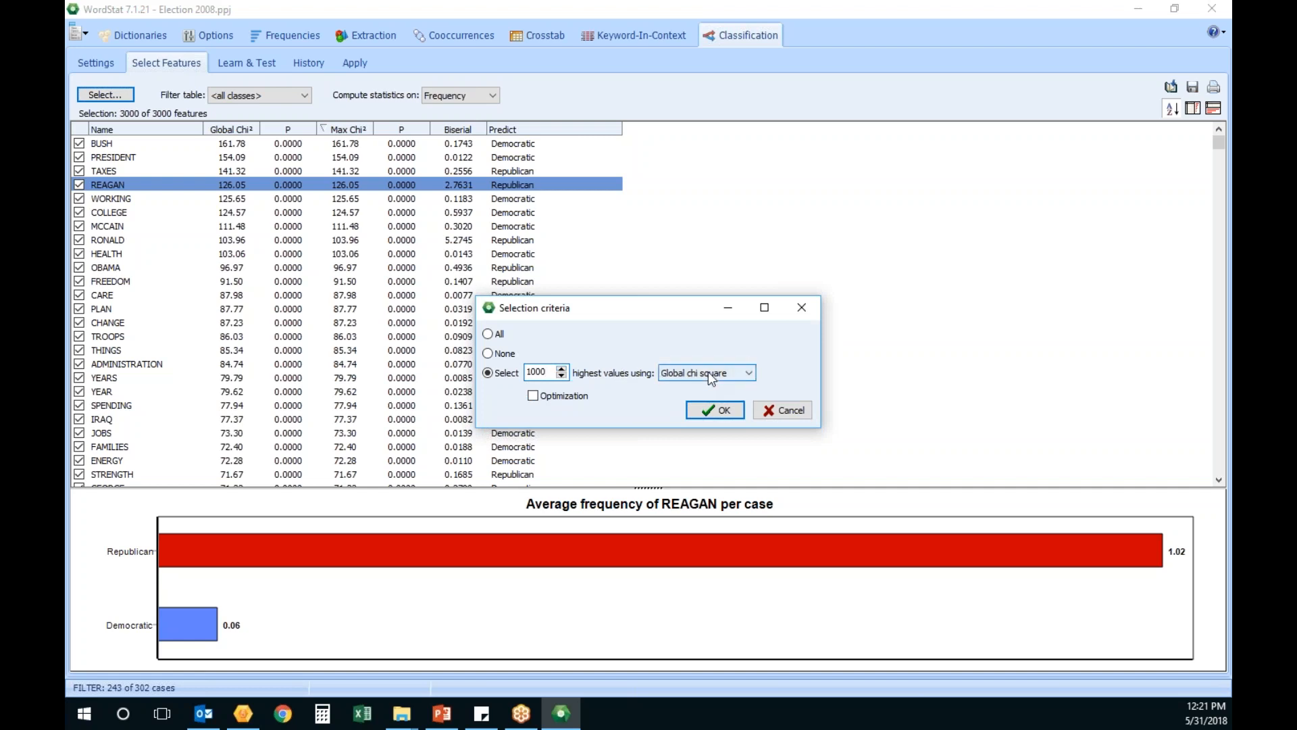
left_click(563, 398)
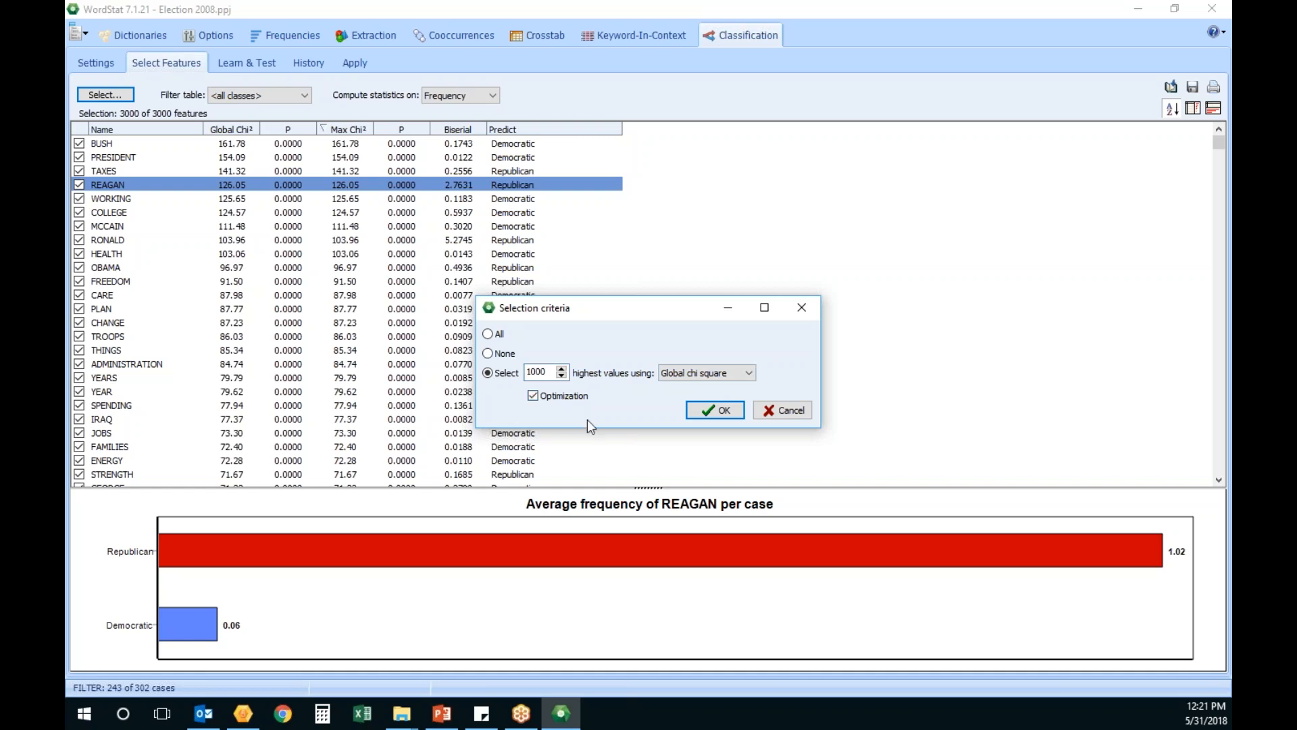
left_click(724, 411)
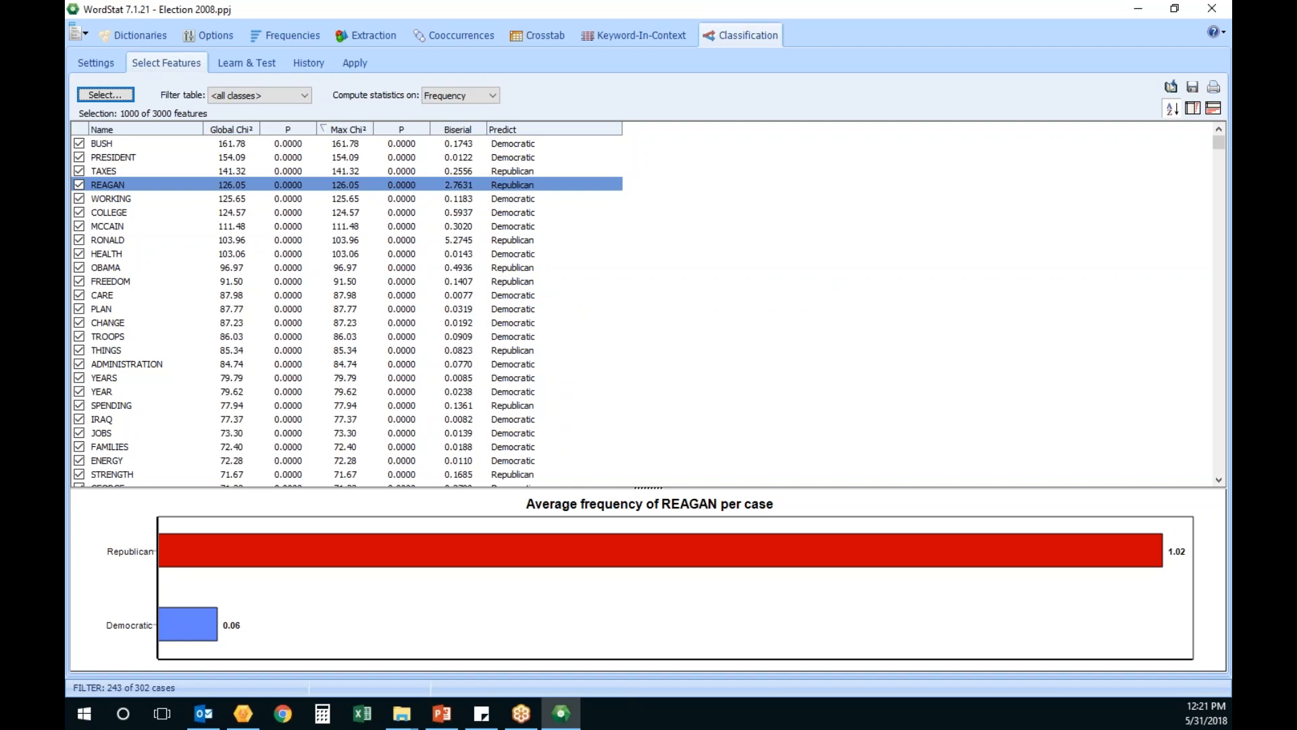
left_click(1216, 442)
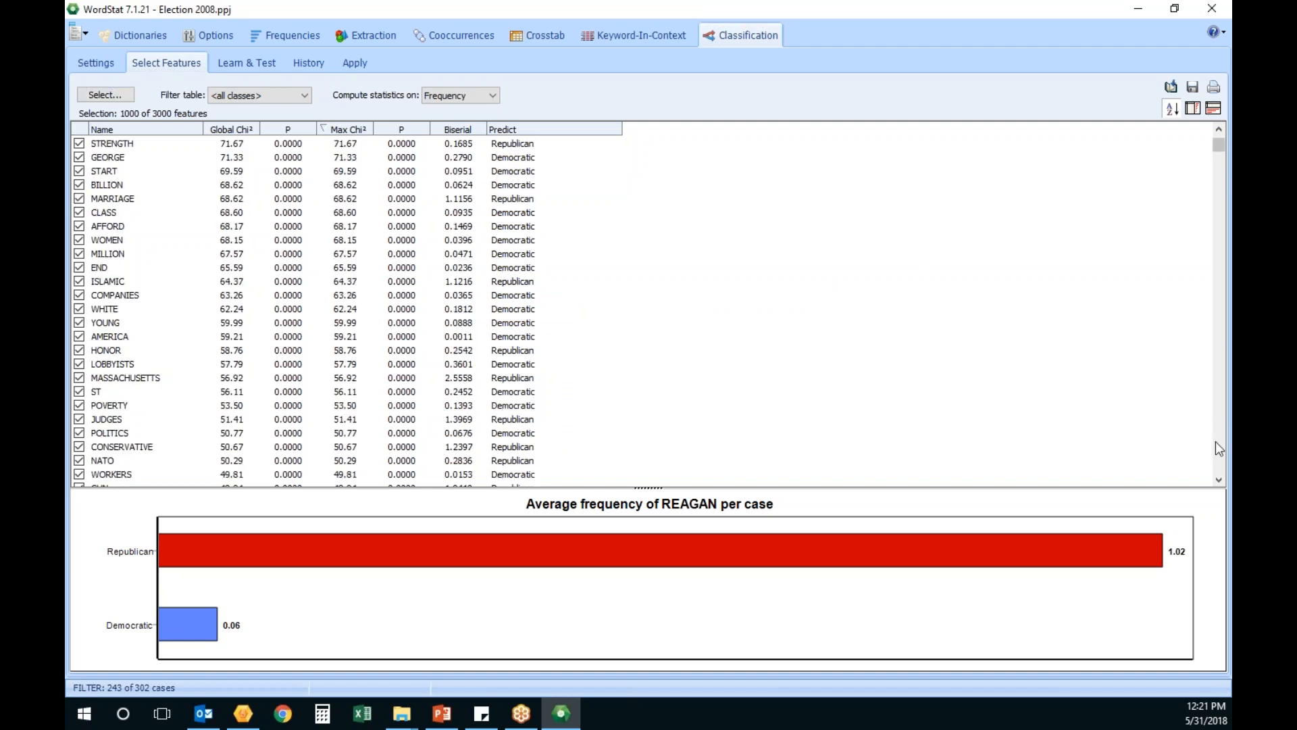
left_click(1216, 448)
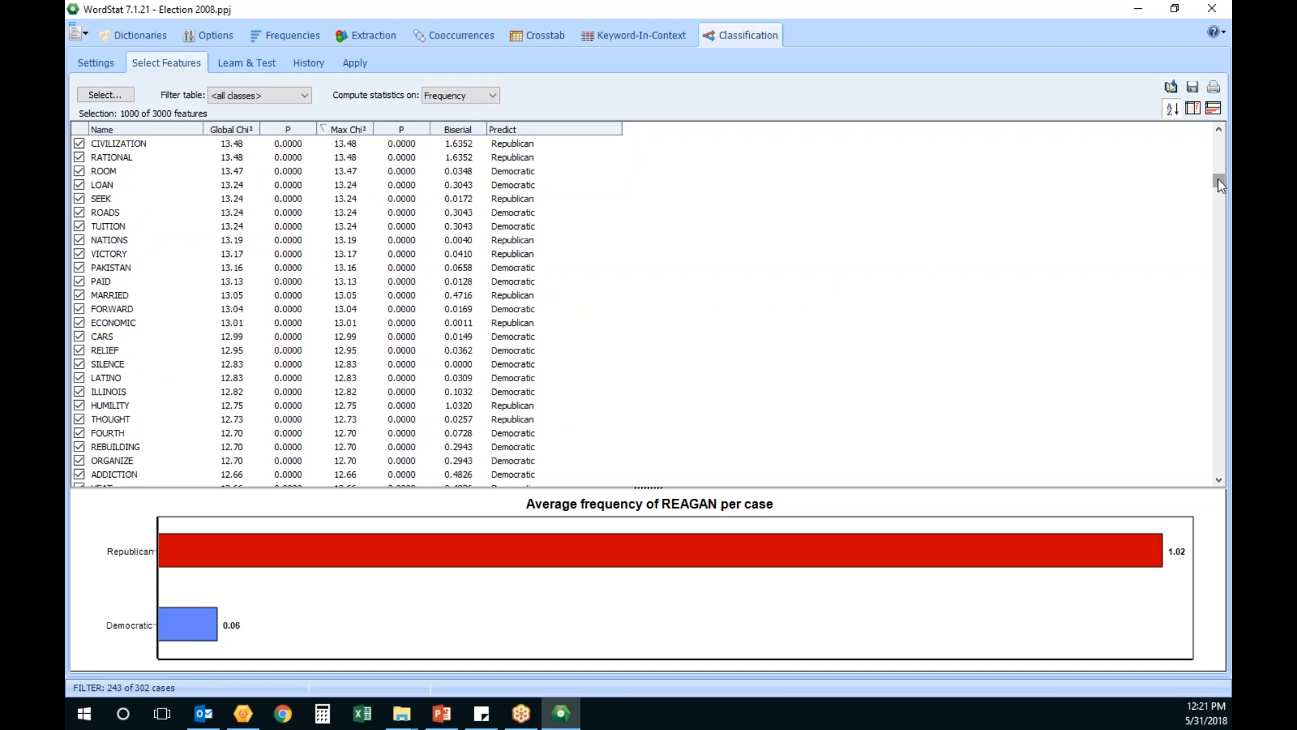
left_click_drag(1224, 377, 1224, 386)
left_click(1221, 137)
left_click(1222, 137)
left_click(1222, 137)
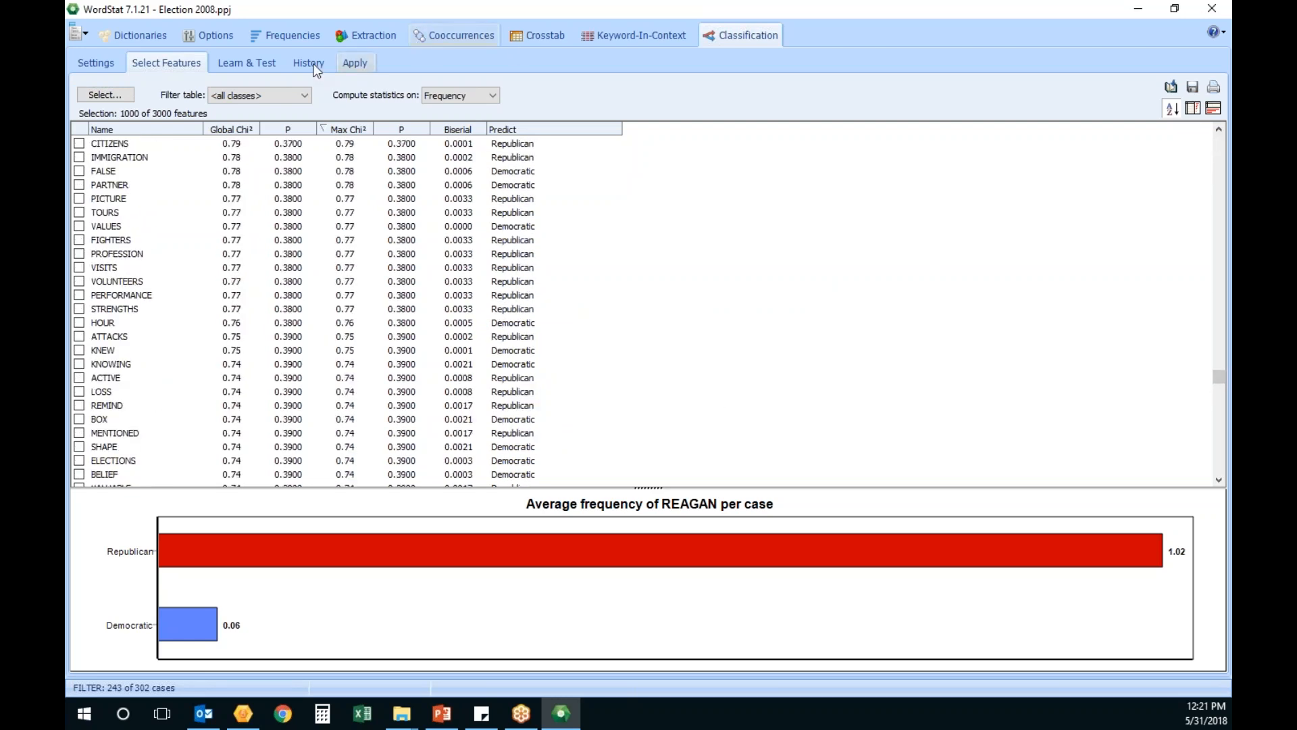
Rerun the Naive Bayes test on the 1000 selected features and show its confusion matrix.
left_click(277, 68)
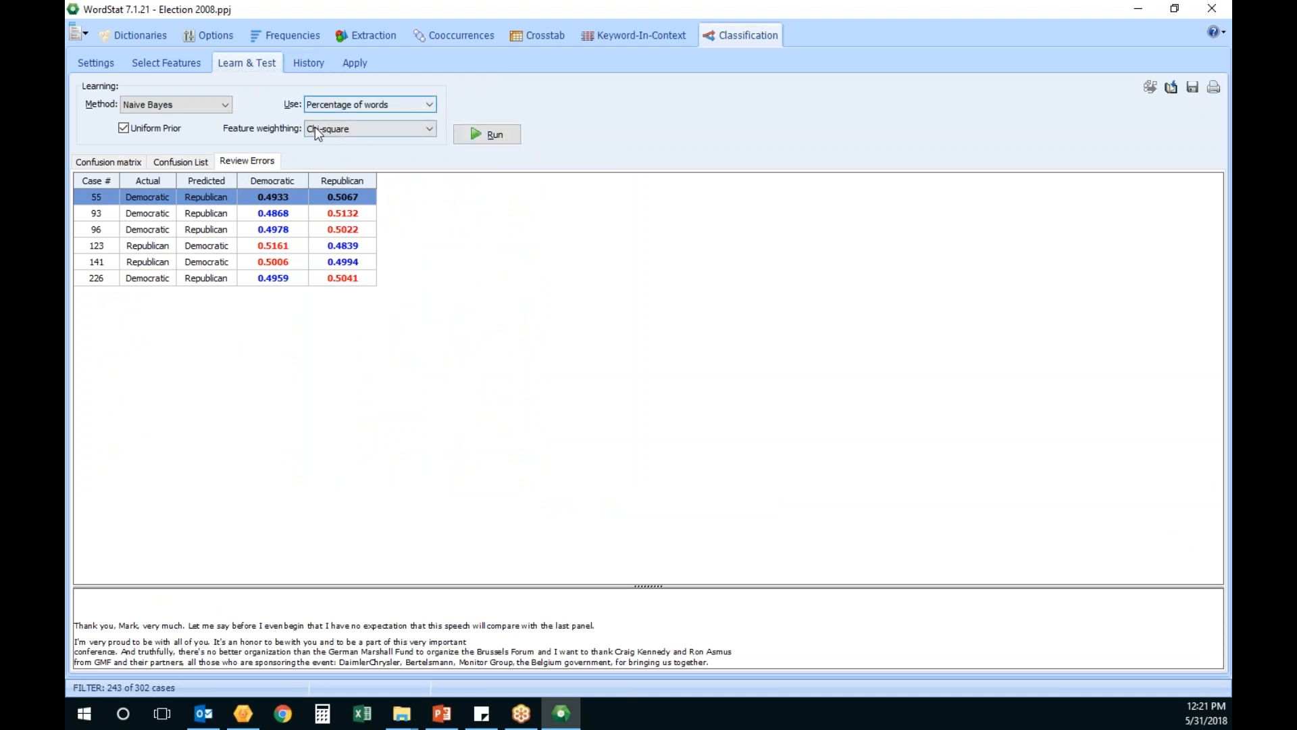
left_click(103, 164)
left_click(495, 135)
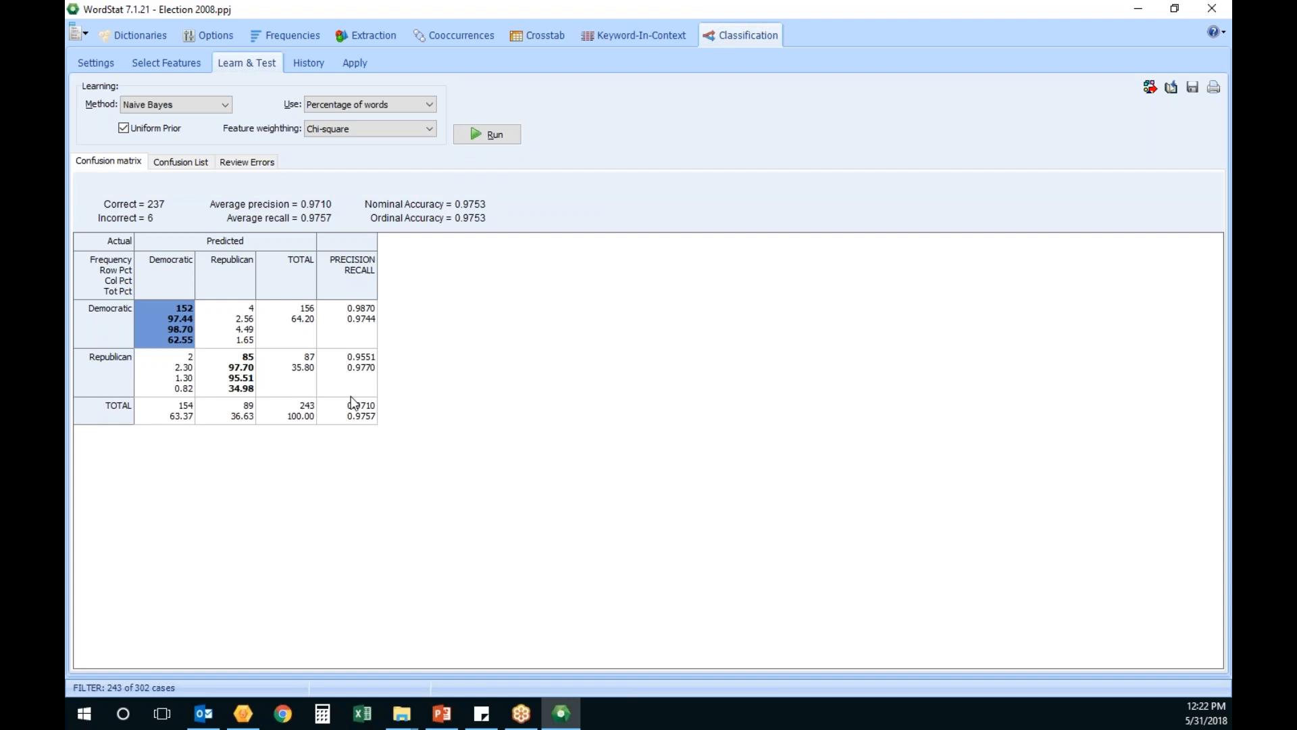
Review the 1000-feature selection and the confusion matrix, and compare all past runs in the classification history.
left_click(172, 63)
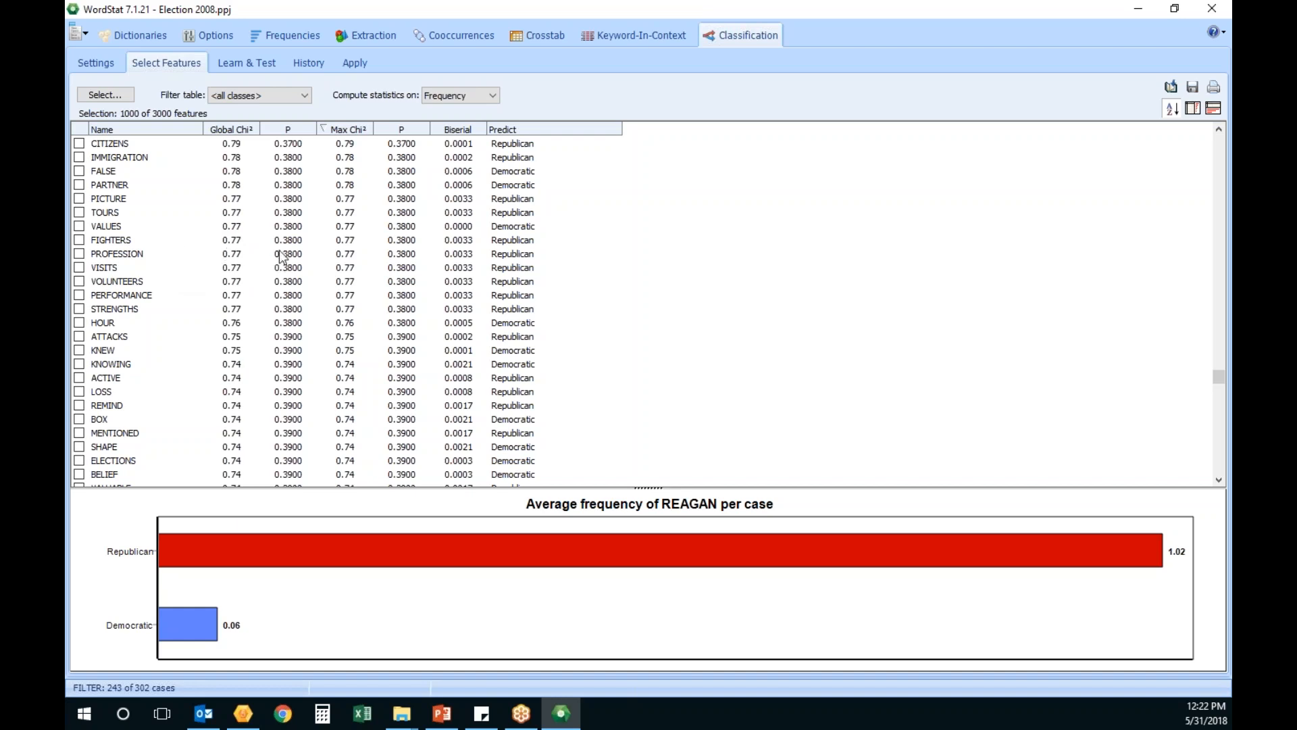
left_click(247, 63)
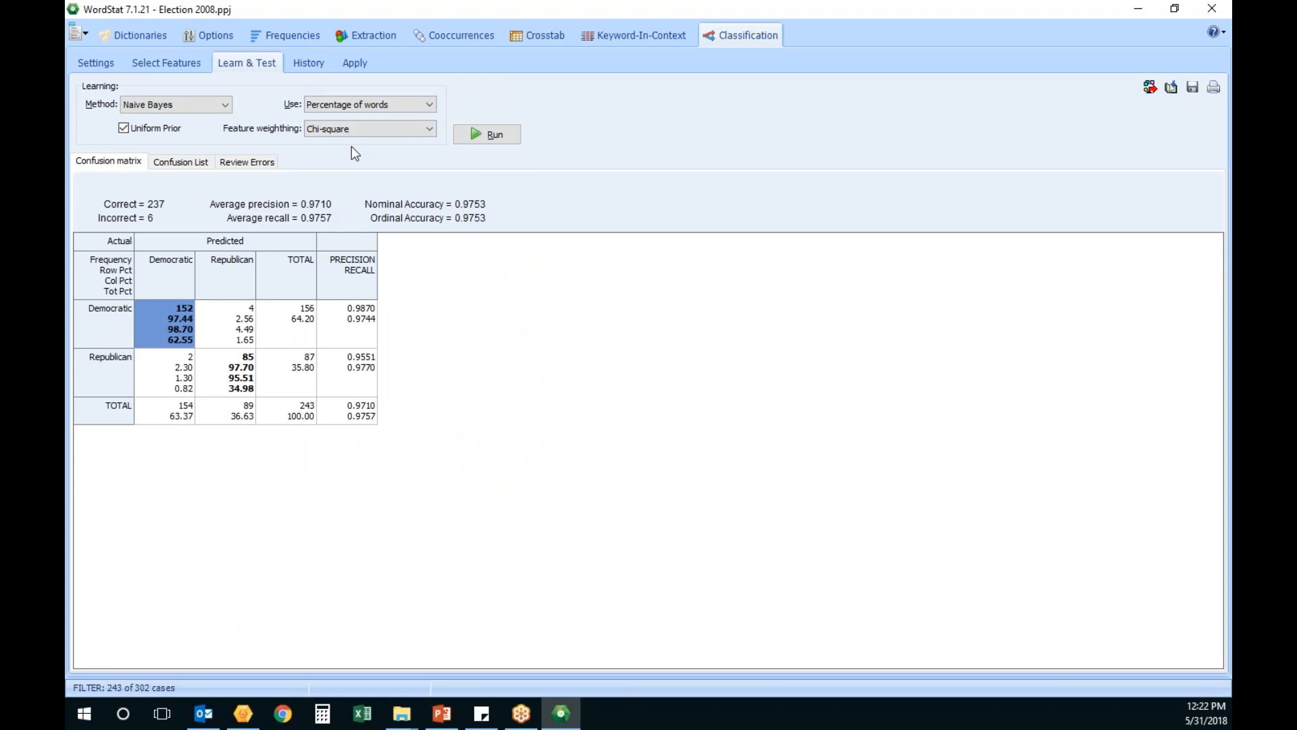
left_click(319, 69)
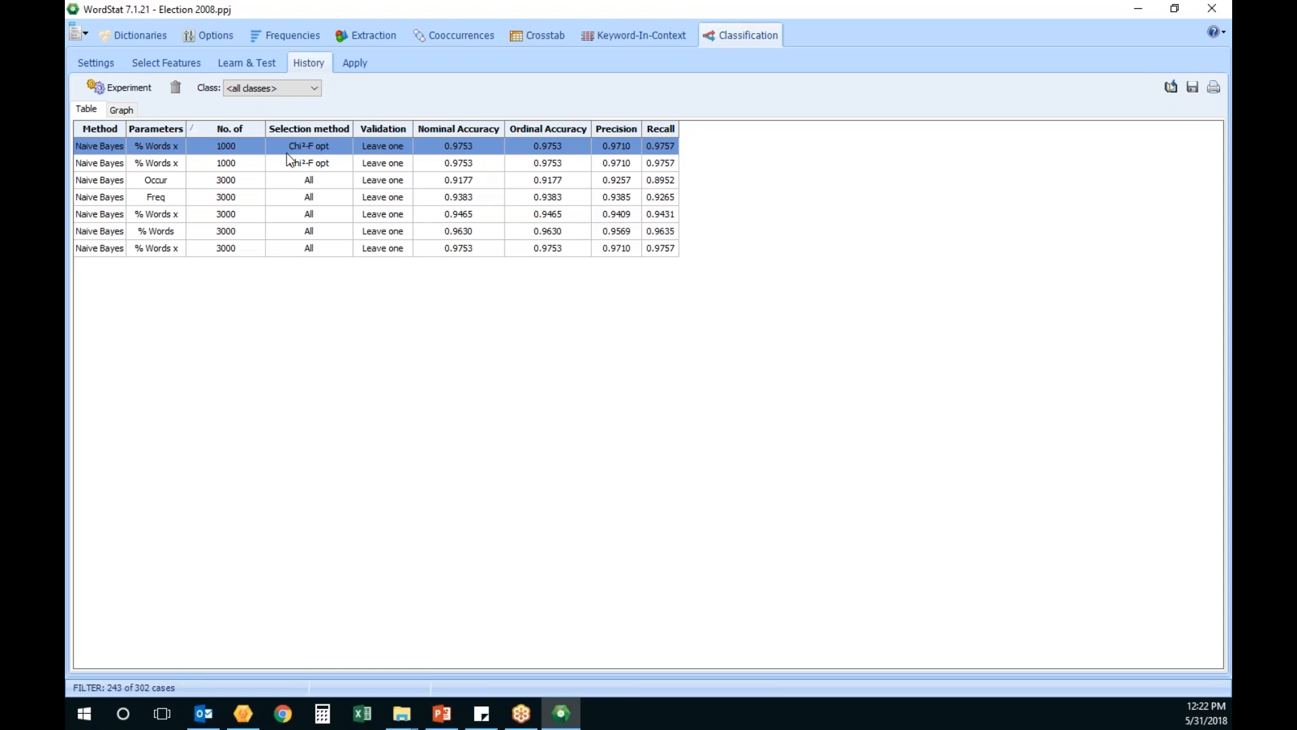
Set up an experiment with Optimization enabled and 3000 added to the feature counts, queue that setting once, and clear it from the queue.
left_click(133, 92)
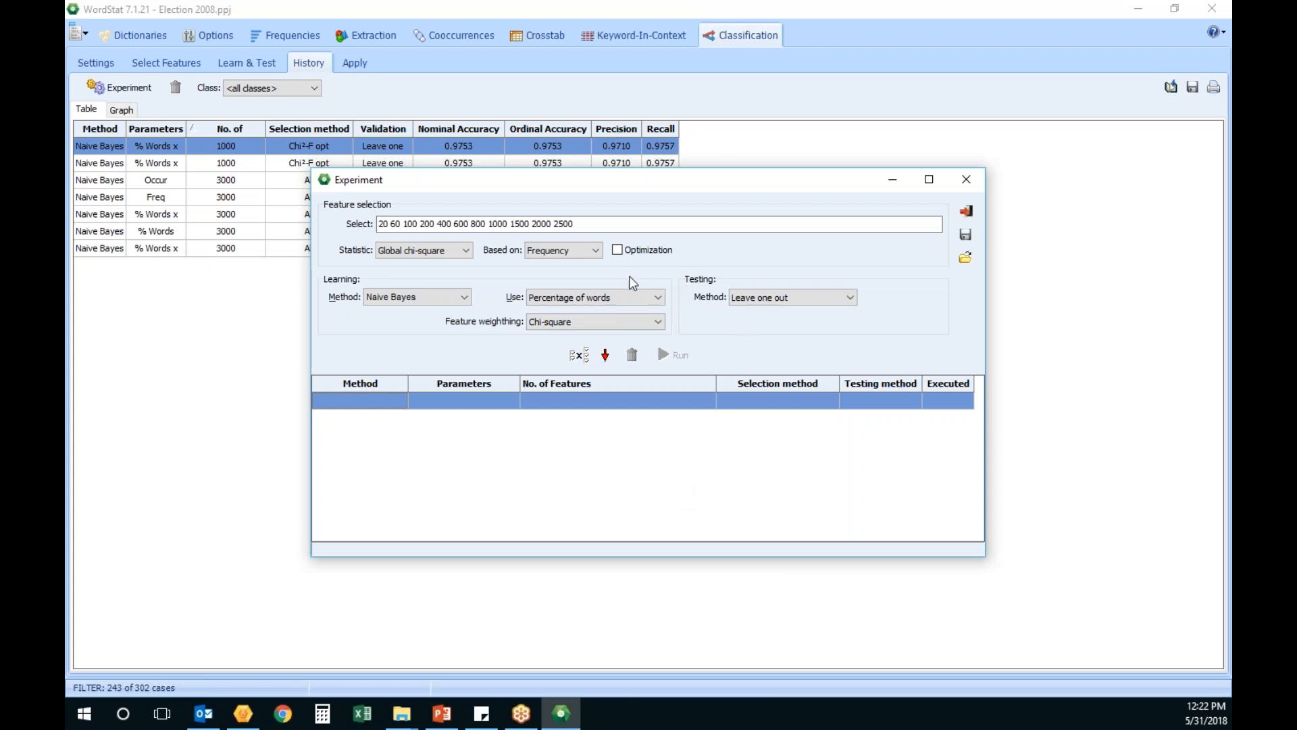
left_click(628, 252)
left_click(380, 223)
left_click(588, 226)
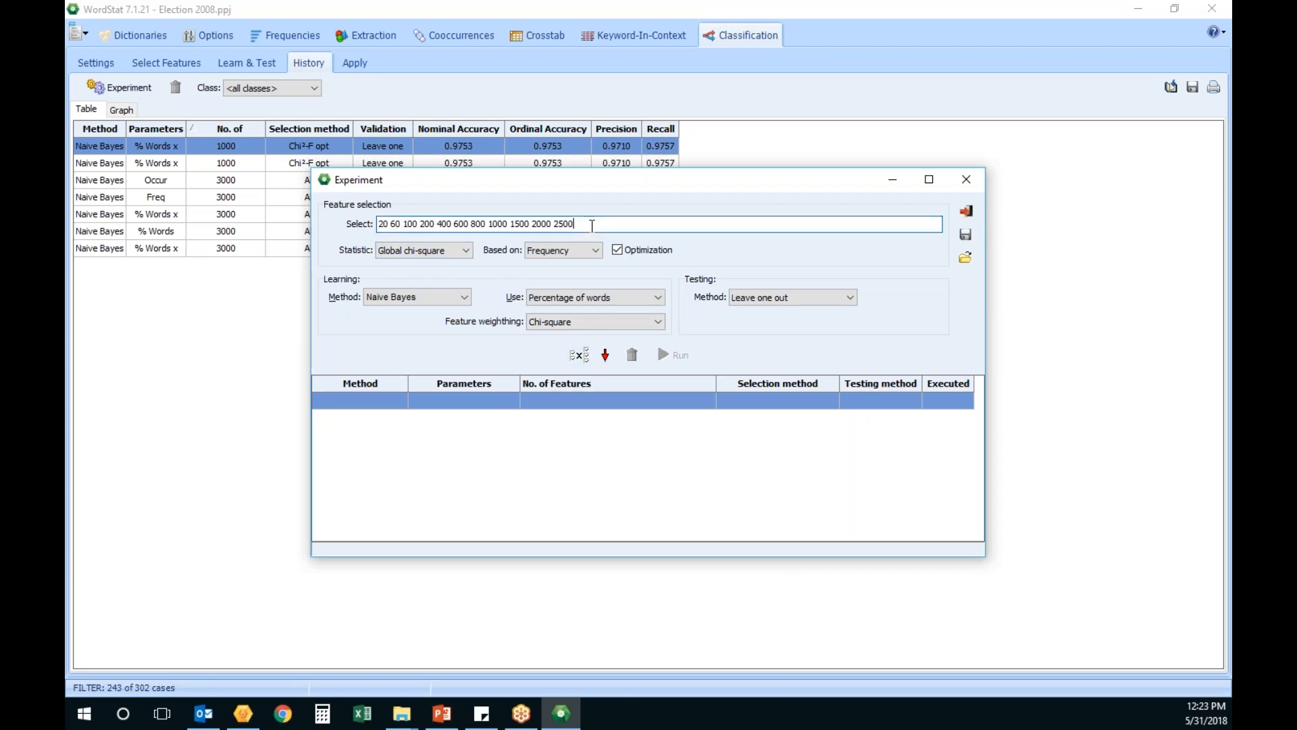
type("3000")
left_click(605, 356)
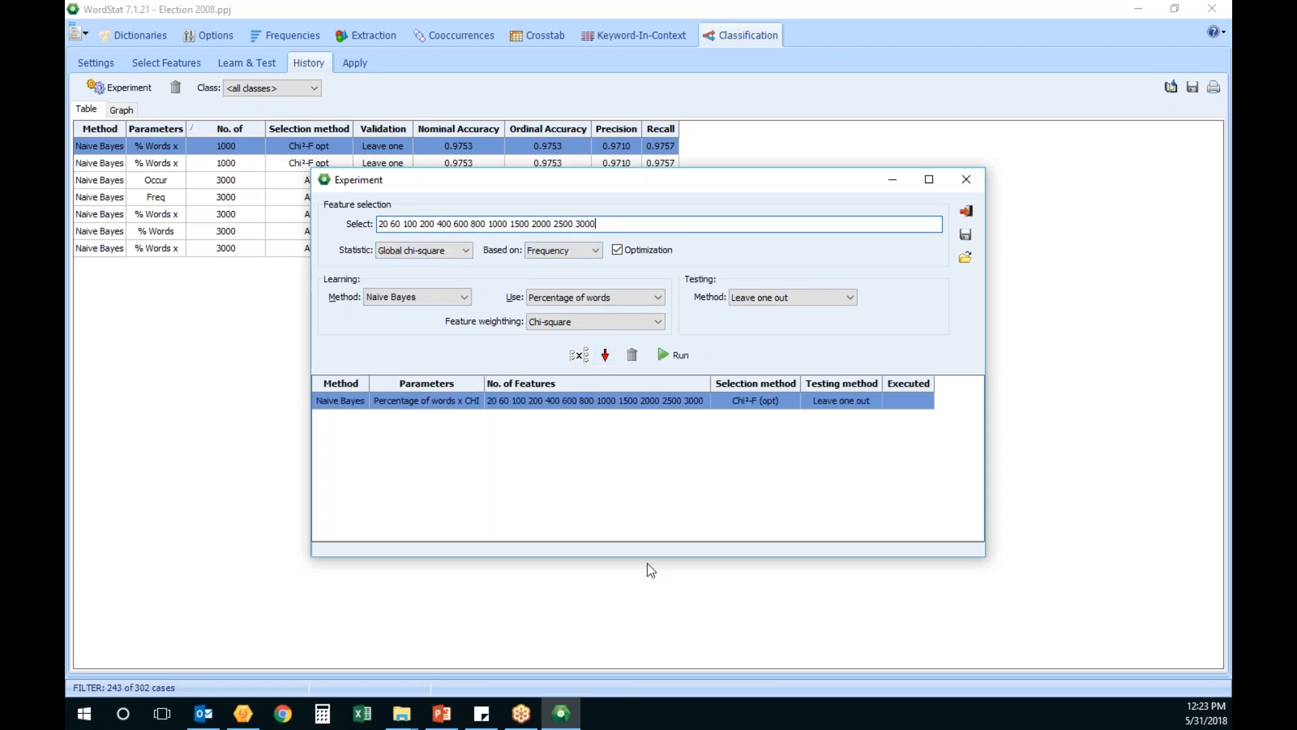
left_click(633, 357)
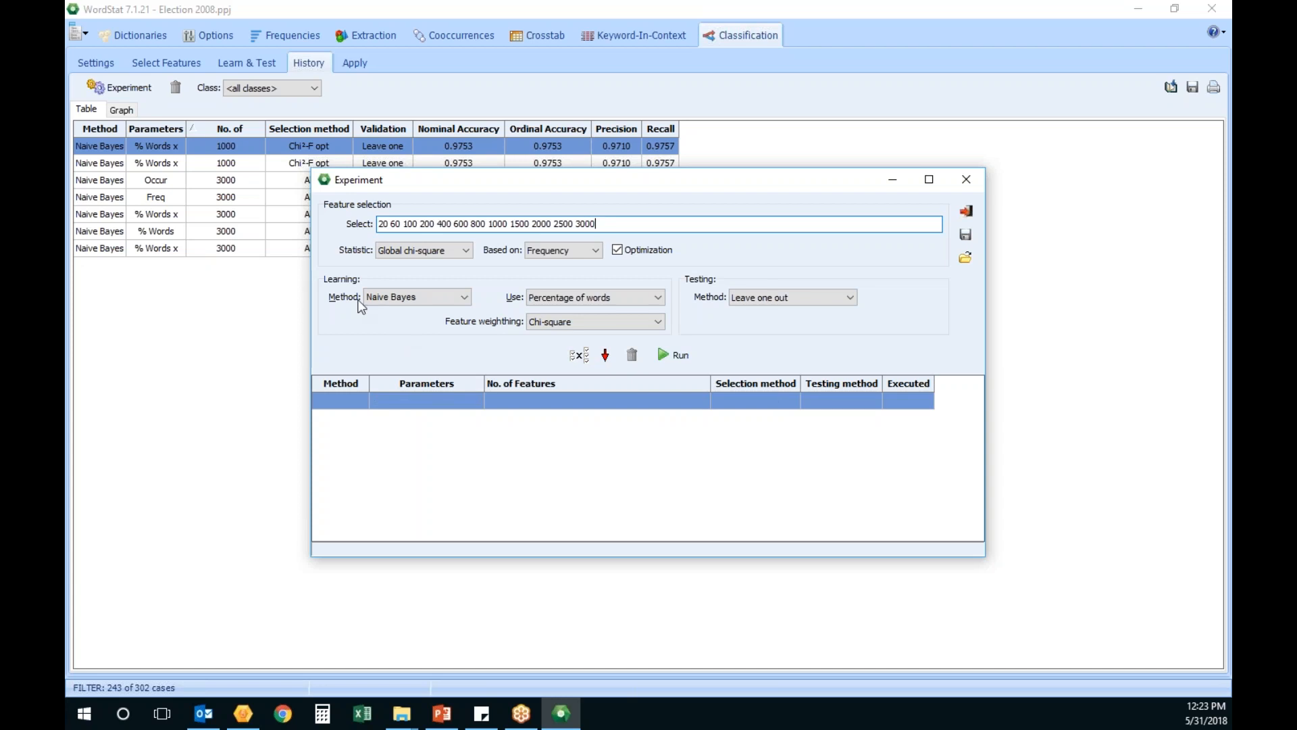
Set up option permutations for Global Chi-Square based on Occurrence, Frequency and Pct of Words, both with and without optimization.
left_click(580, 356)
left_click(408, 388)
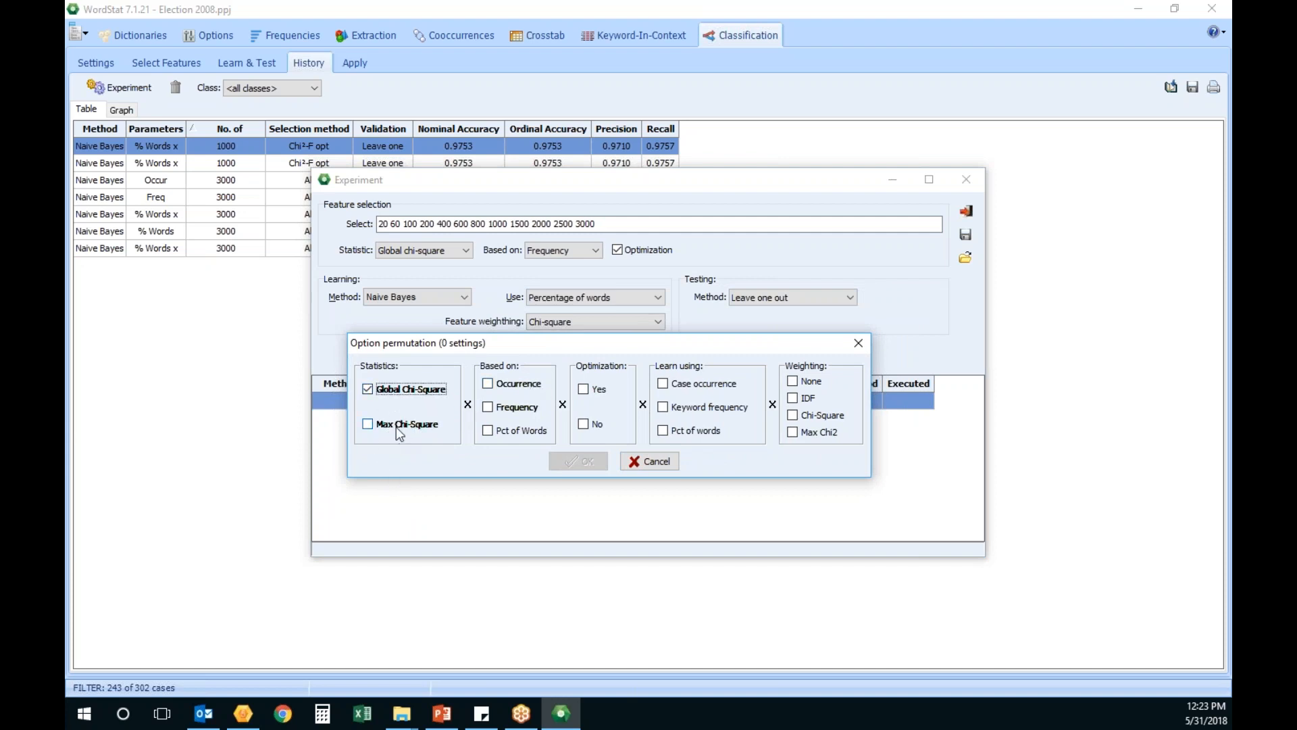
left_click(512, 383)
left_click(511, 407)
left_click(515, 431)
left_click(596, 389)
left_click(596, 424)
Include case occurrence, keyword frequency and pct of words for learning with None, IDF and Chi-Square weighting, and queue all the permutations.
left_click(696, 383)
left_click(692, 408)
left_click(696, 430)
left_click(807, 381)
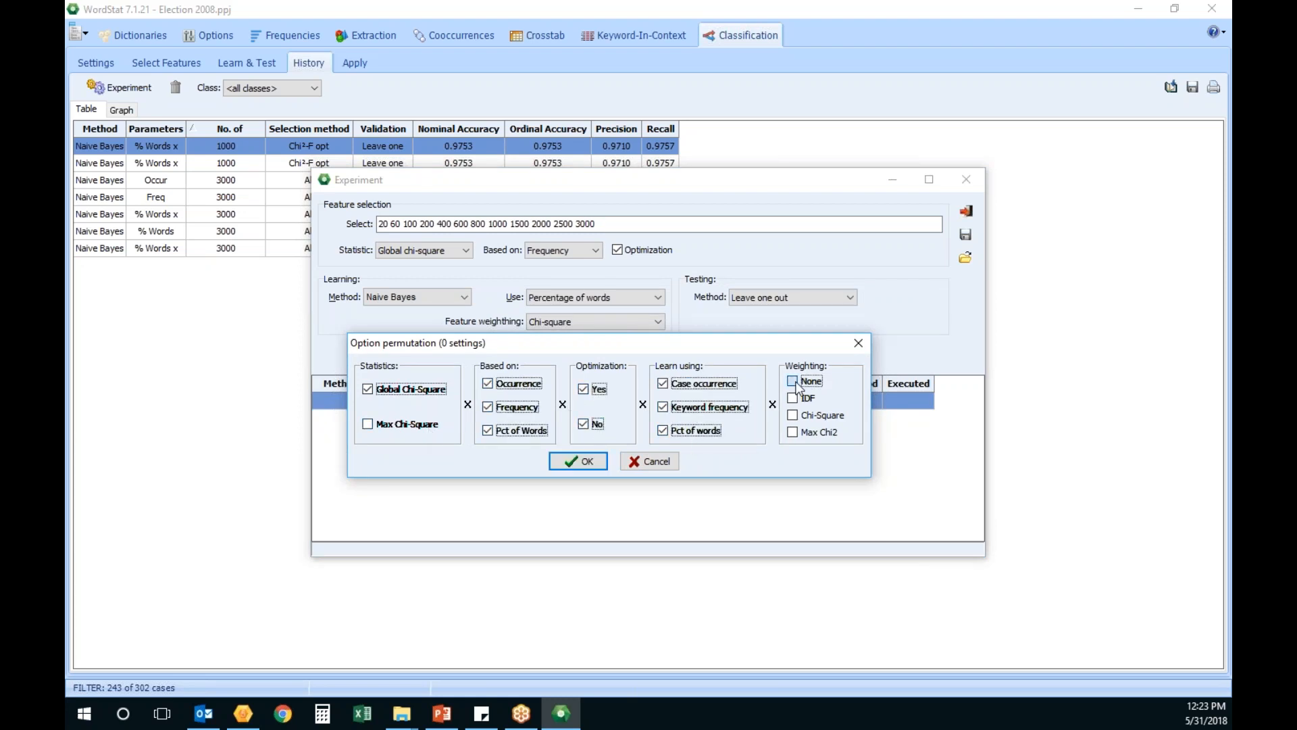
left_click(801, 398)
left_click(819, 415)
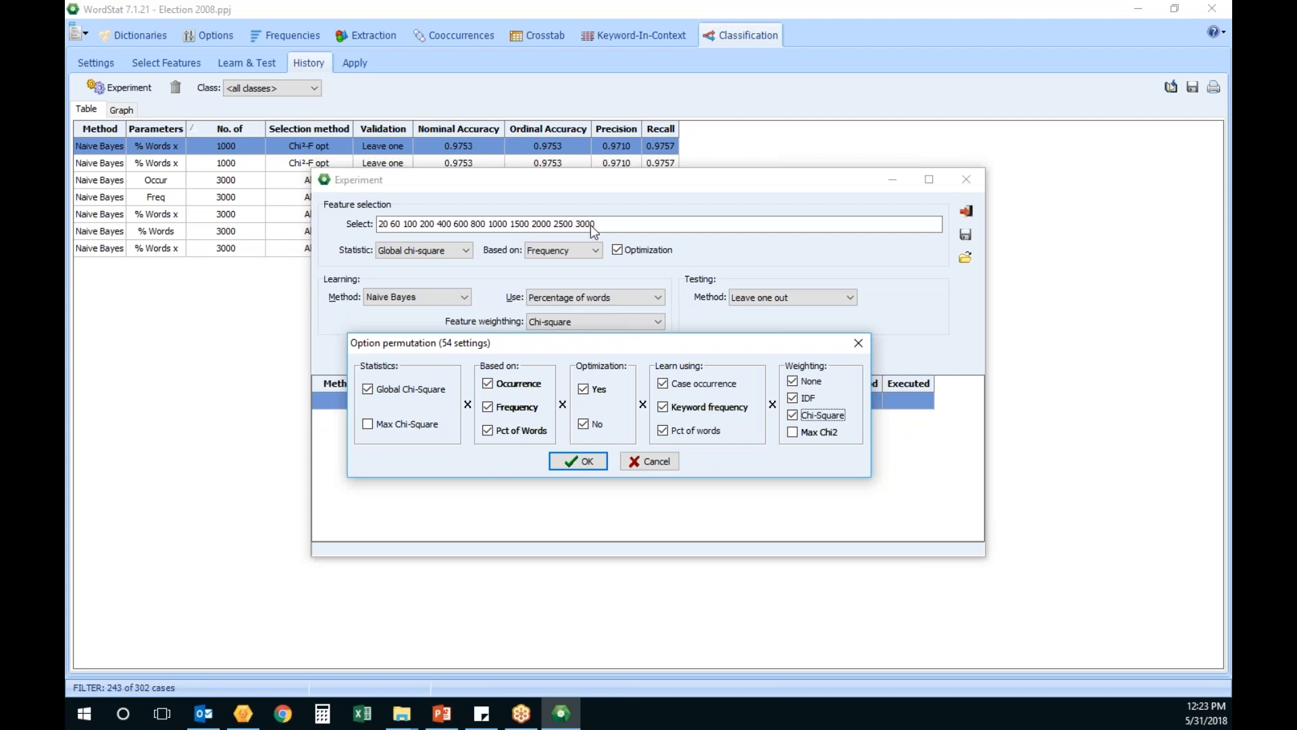
left_click(592, 463)
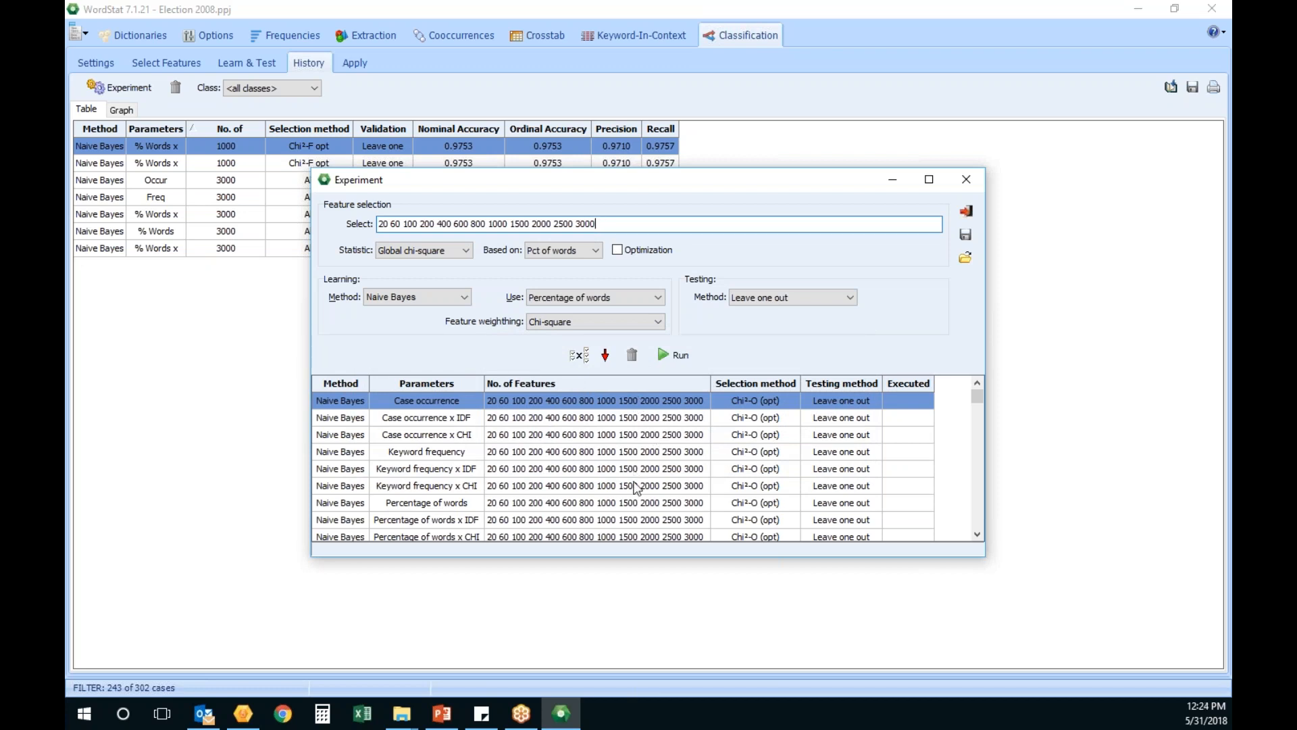
Run the queued experiments, move their window aside to watch the accuracy graph, and close the experiment partway through.
left_click(673, 354)
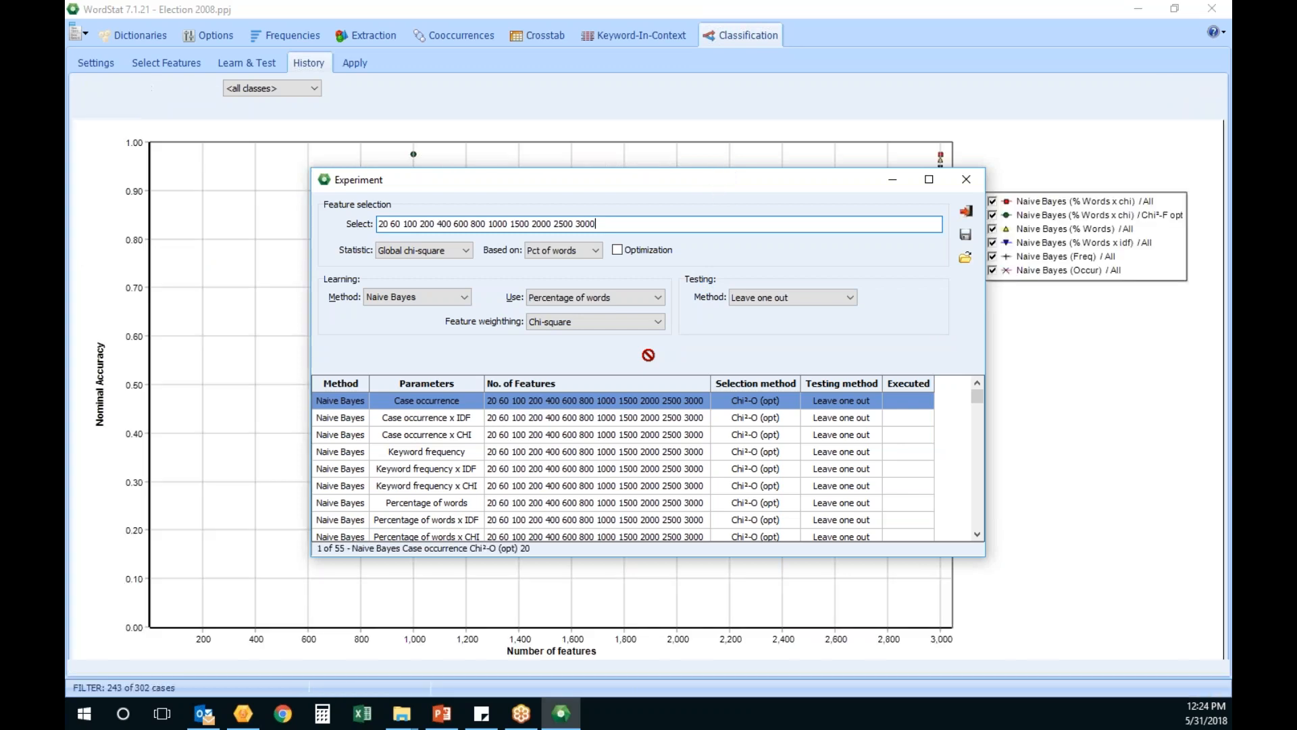
left_click_drag(719, 195, 757, 243)
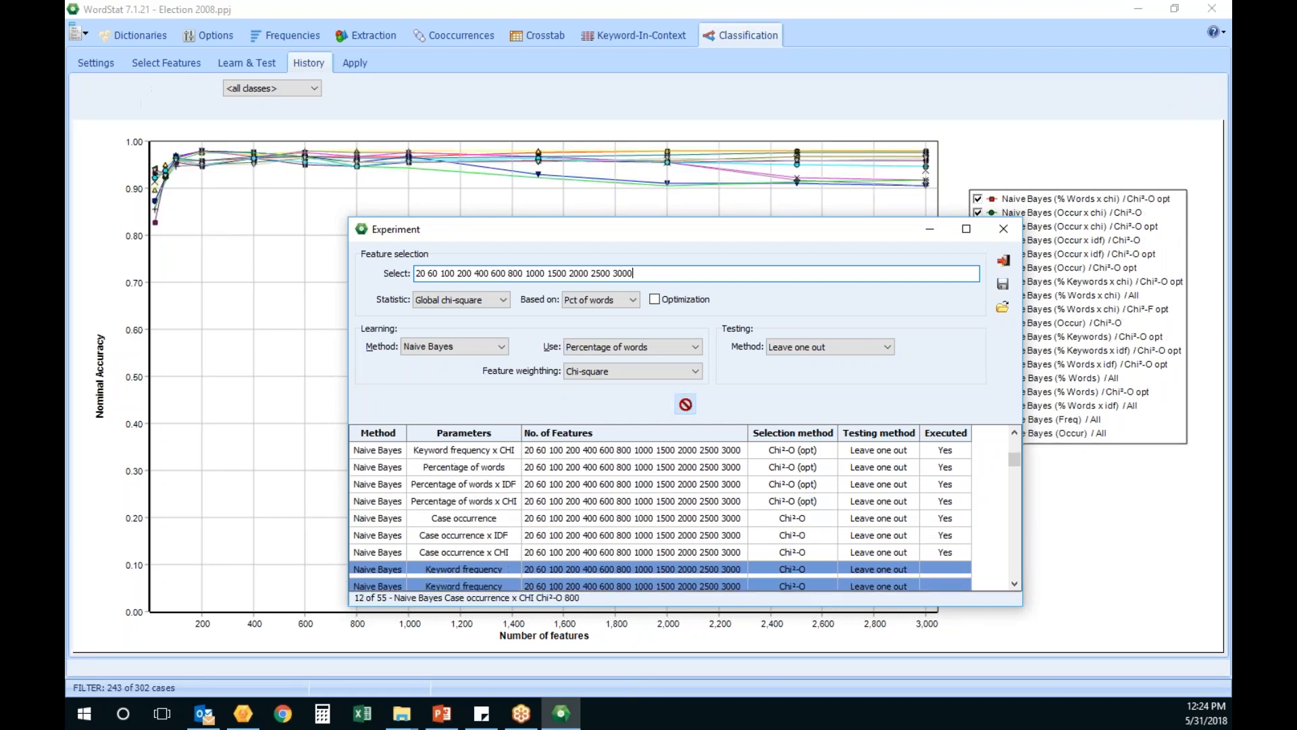
left_click(1005, 230)
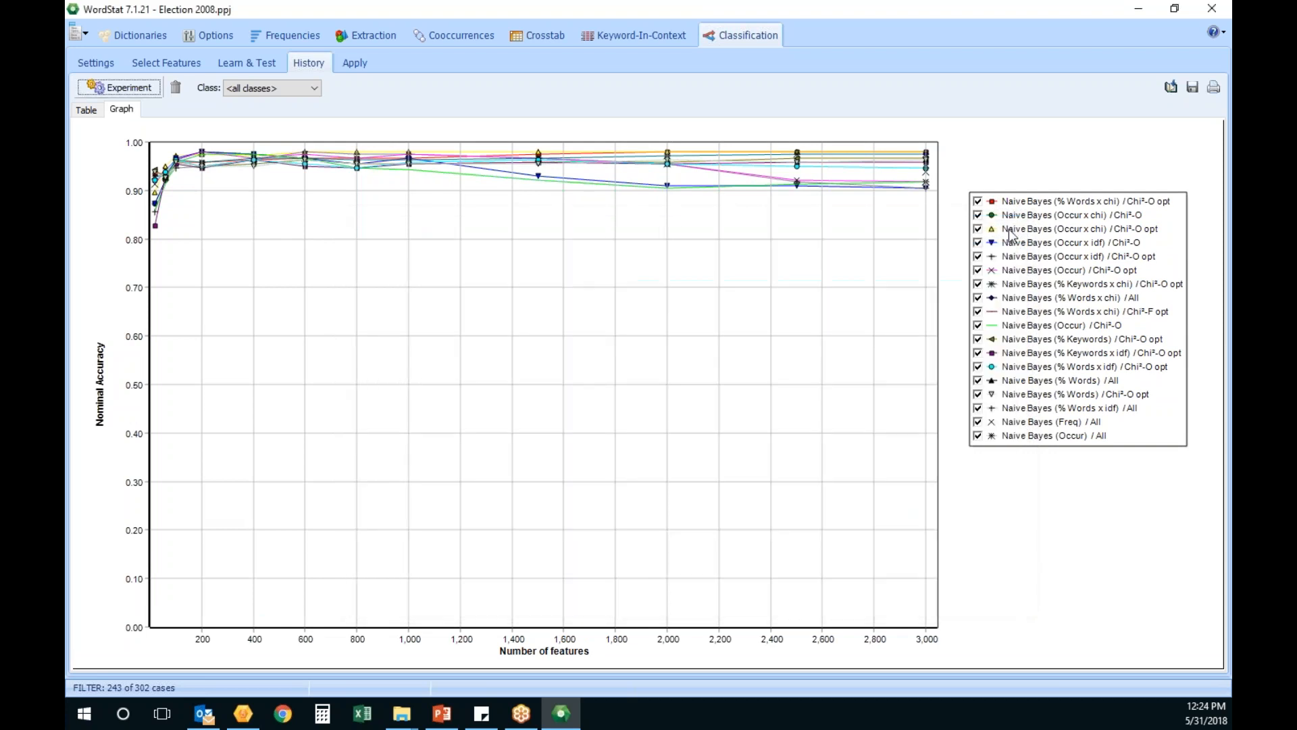
Sort the history table by descending nominal accuracy and load the top-accuracy Occur x chi run with 200 features selected by Chi²-O.
left_click(85, 110)
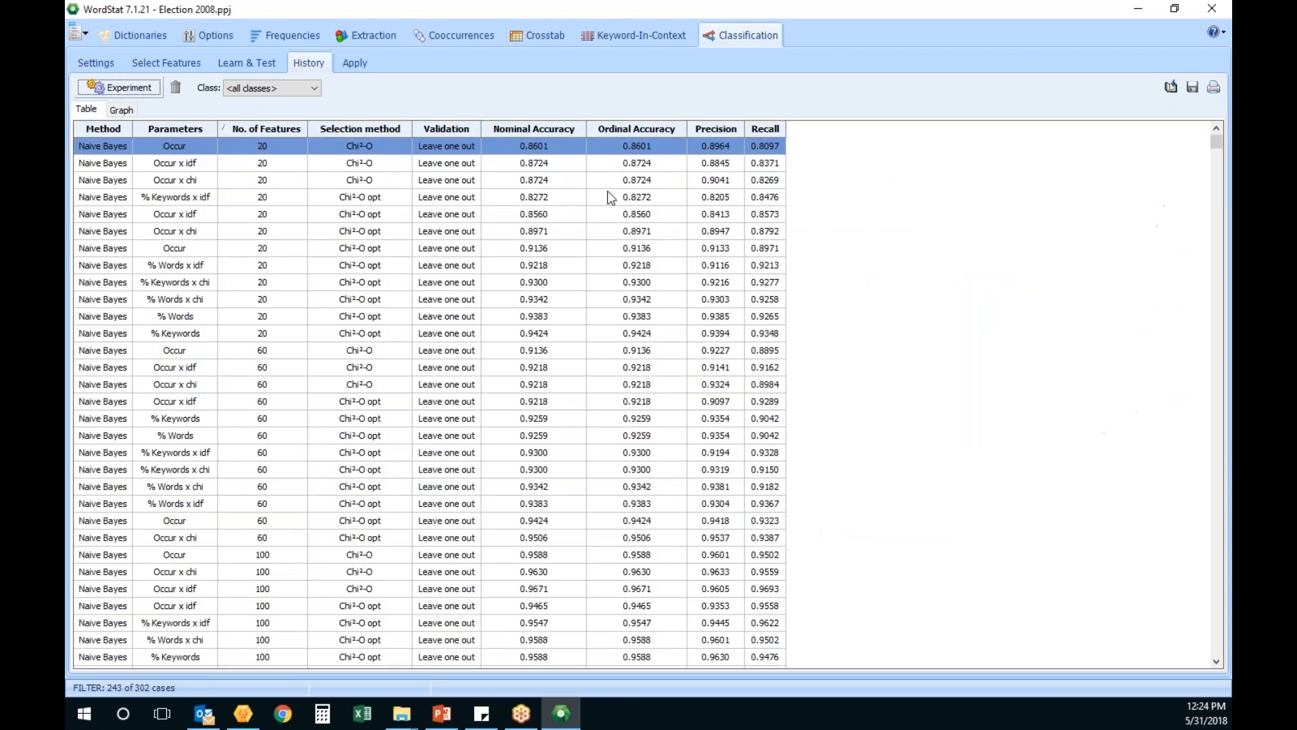
left_click(569, 128)
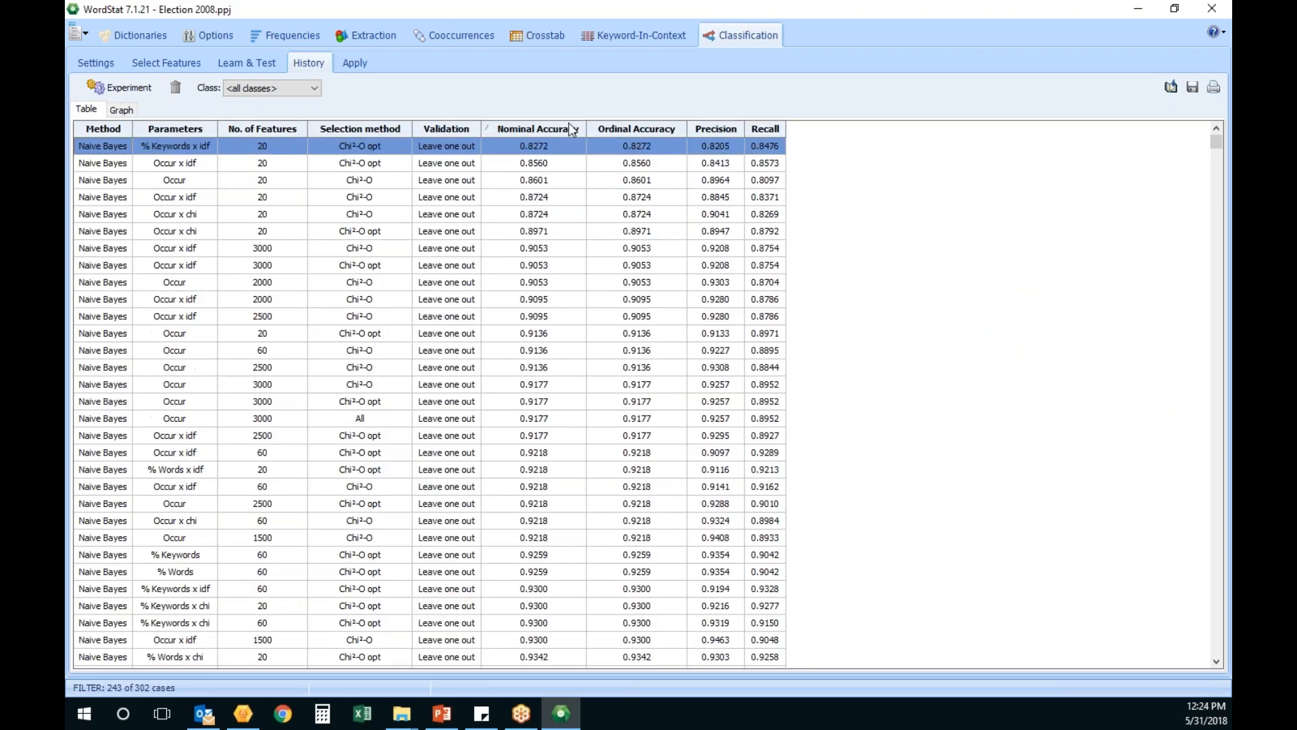
left_click(573, 130)
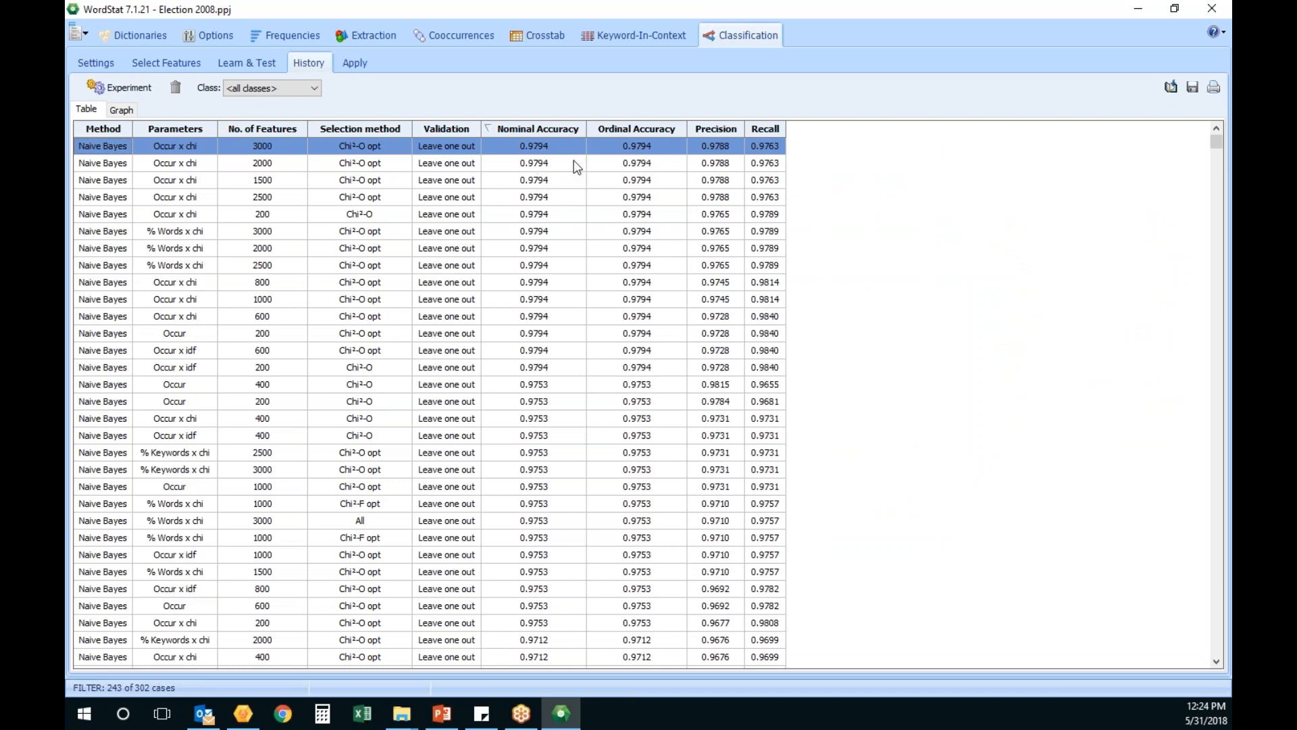
left_click(550, 217)
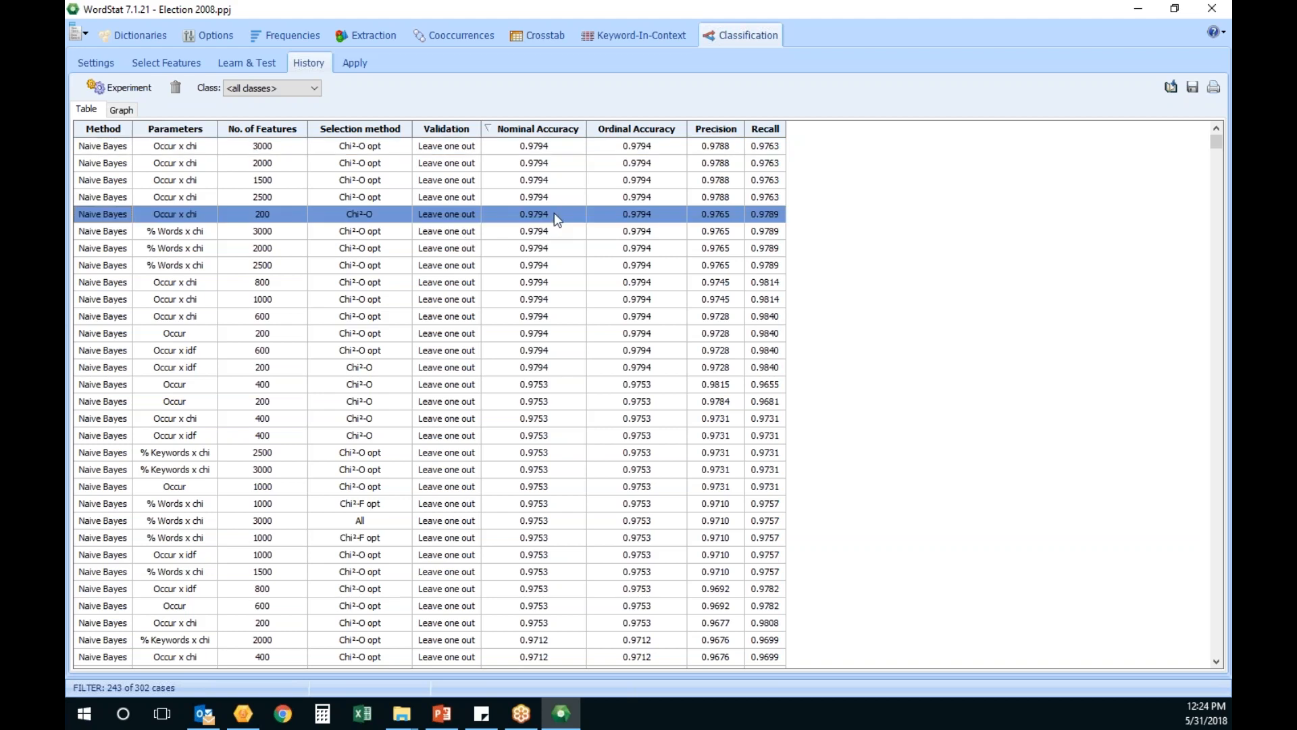
double_click(554, 212)
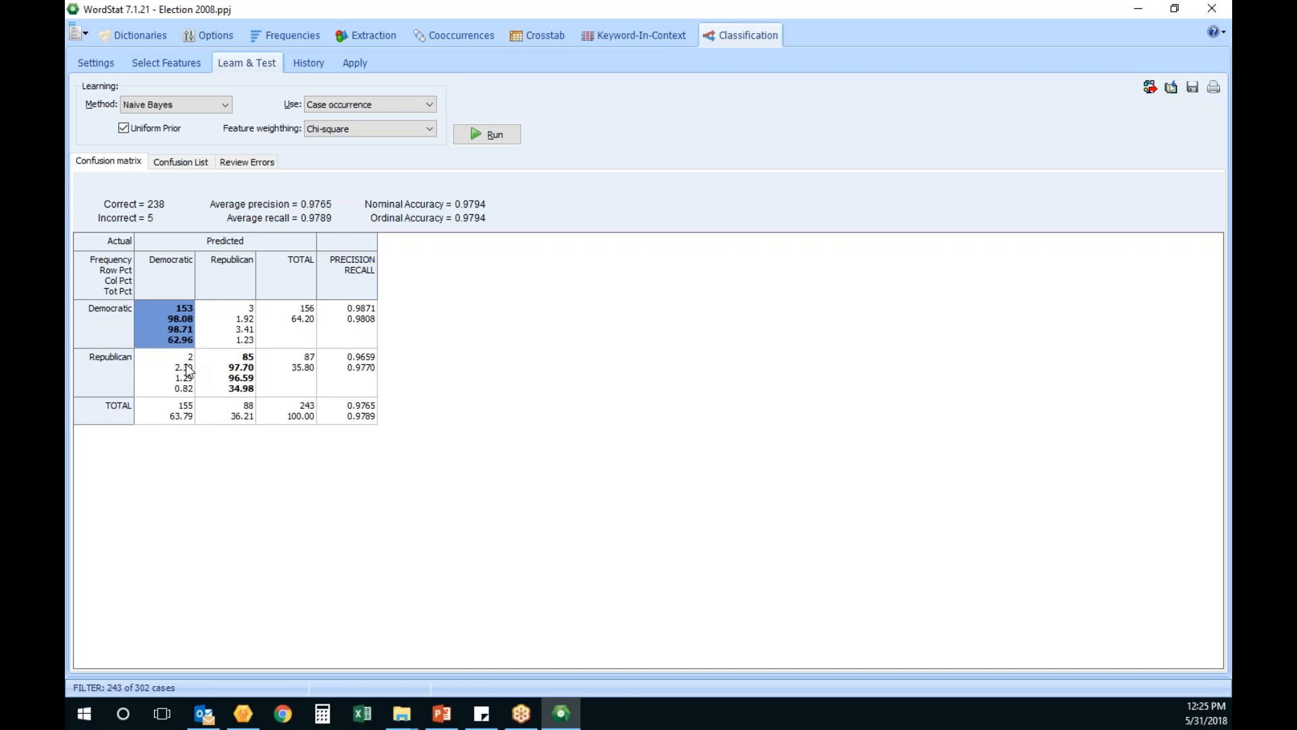
Keep Naive Bayes as the method and save the classification model in the Models folder as "Democrats or Republicans".
left_click(211, 108)
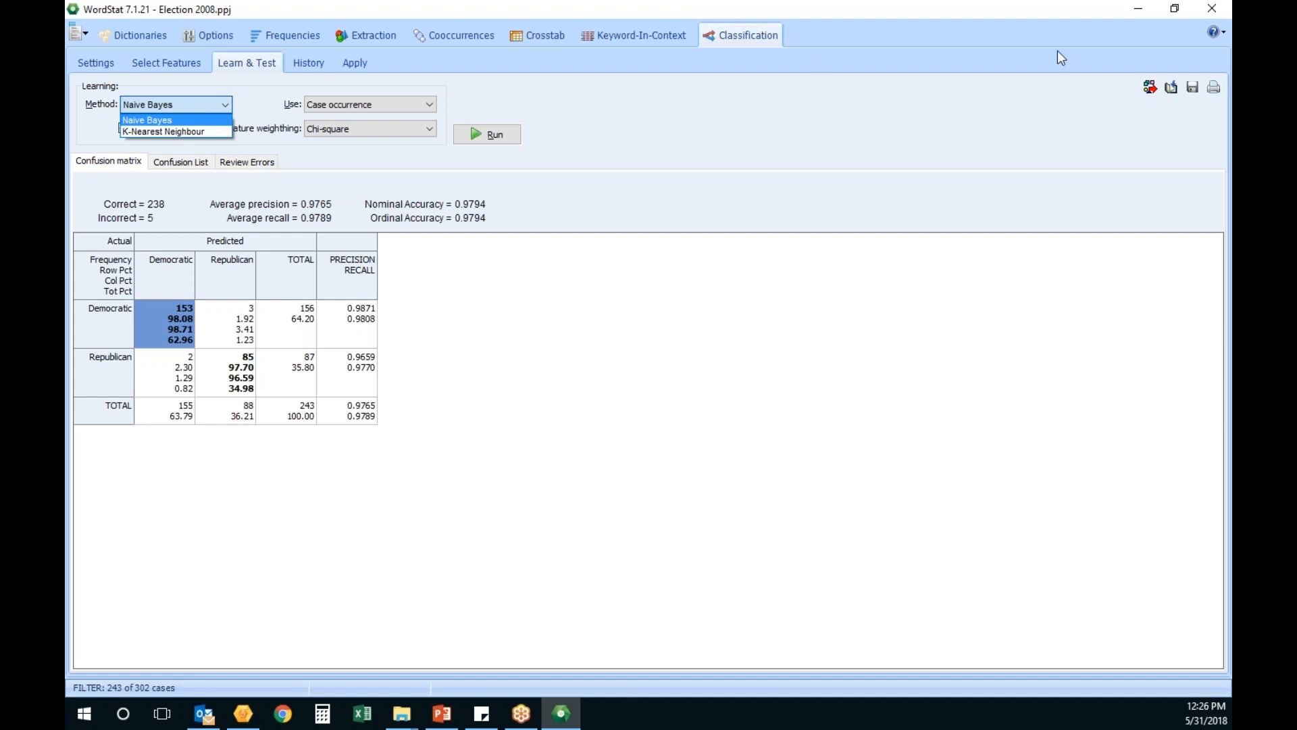
left_click(1150, 85)
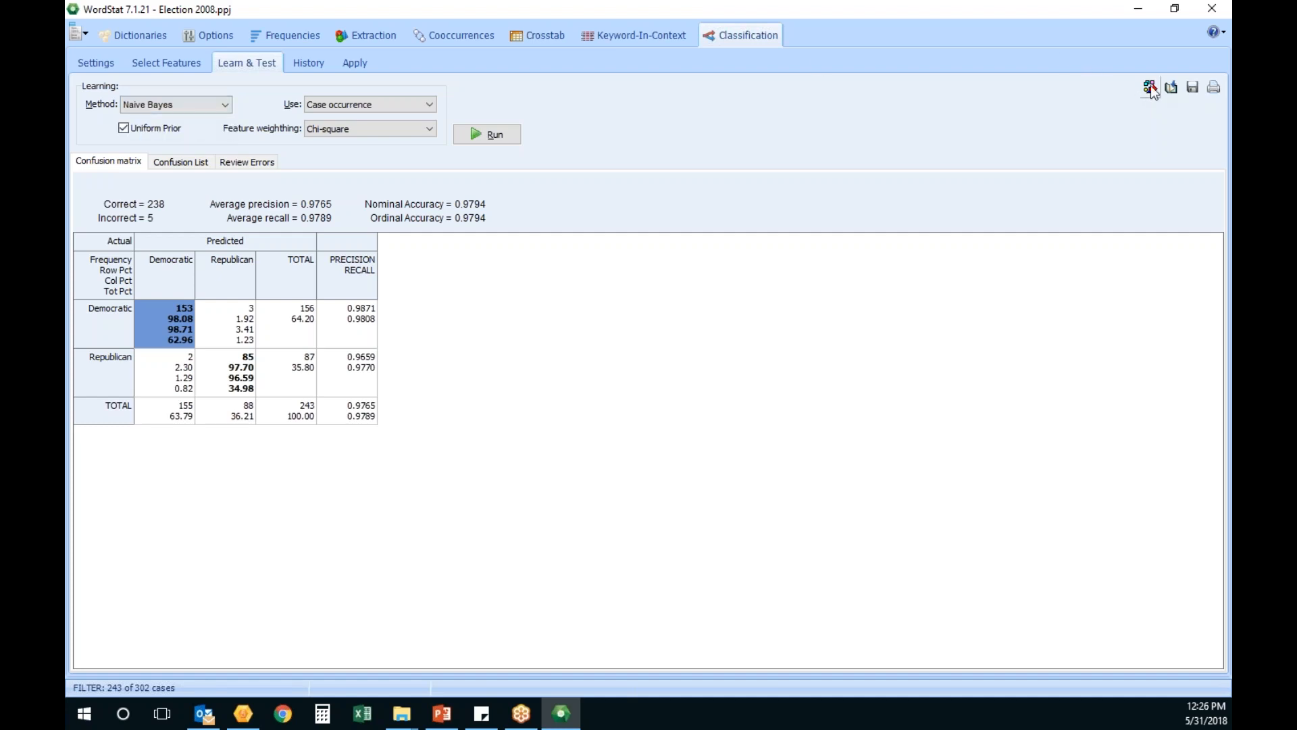
left_click(1150, 85)
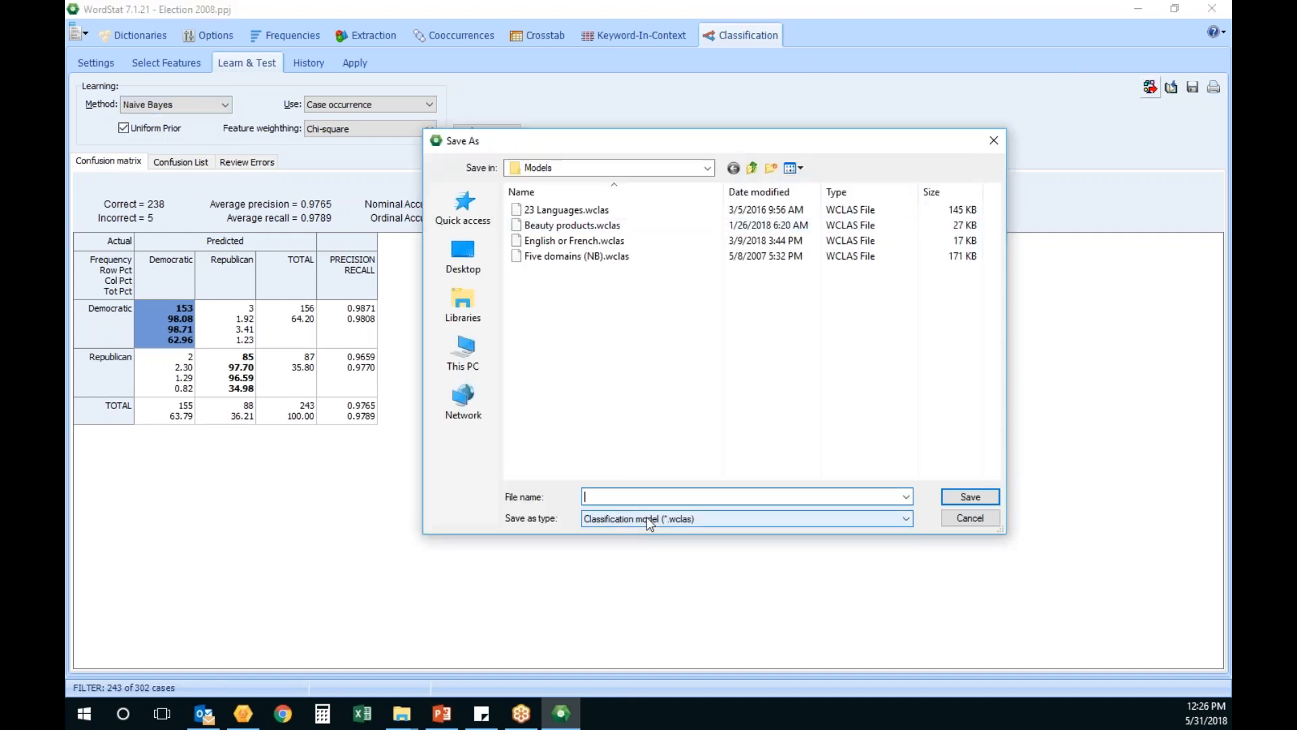
type("Democrats or Republicans")
key("Return")
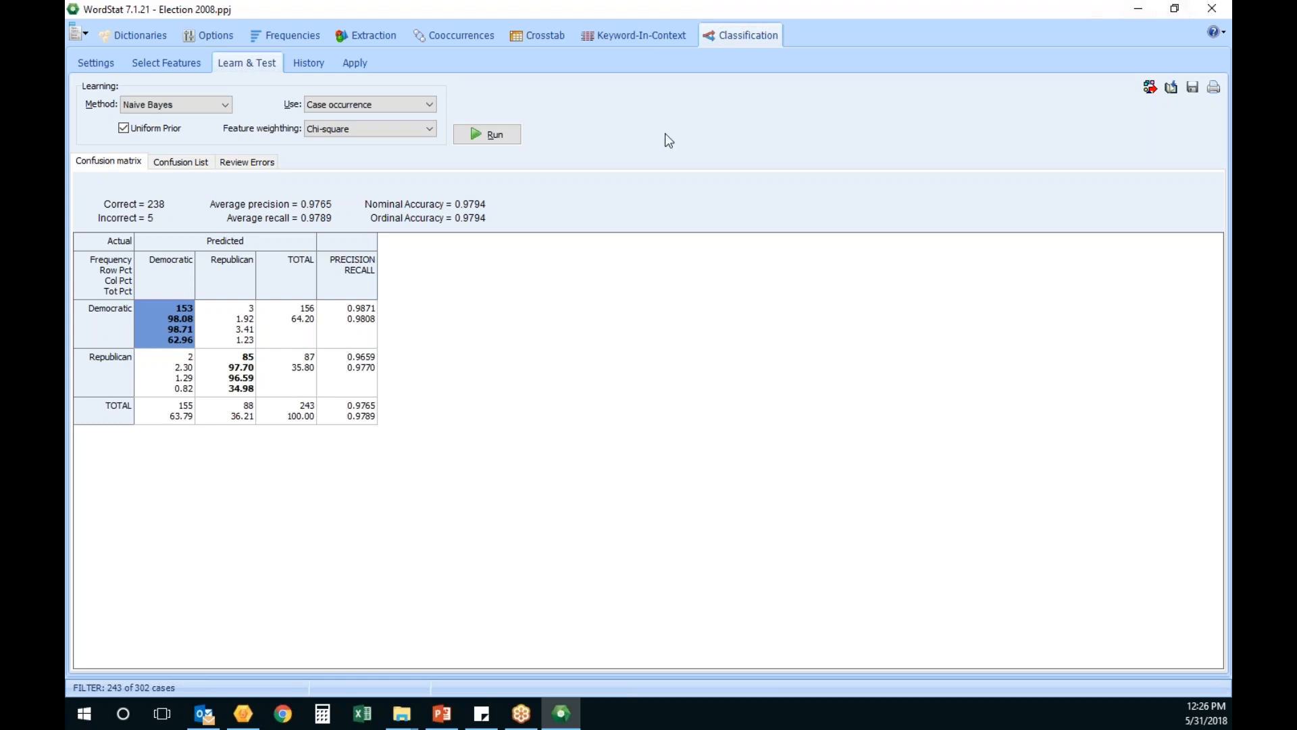
Switch the learning method to K-Nearest Neighbour with 10 neighbours, run the test, and inspect the Republican speeches predicted as Democratic.
left_click(202, 105)
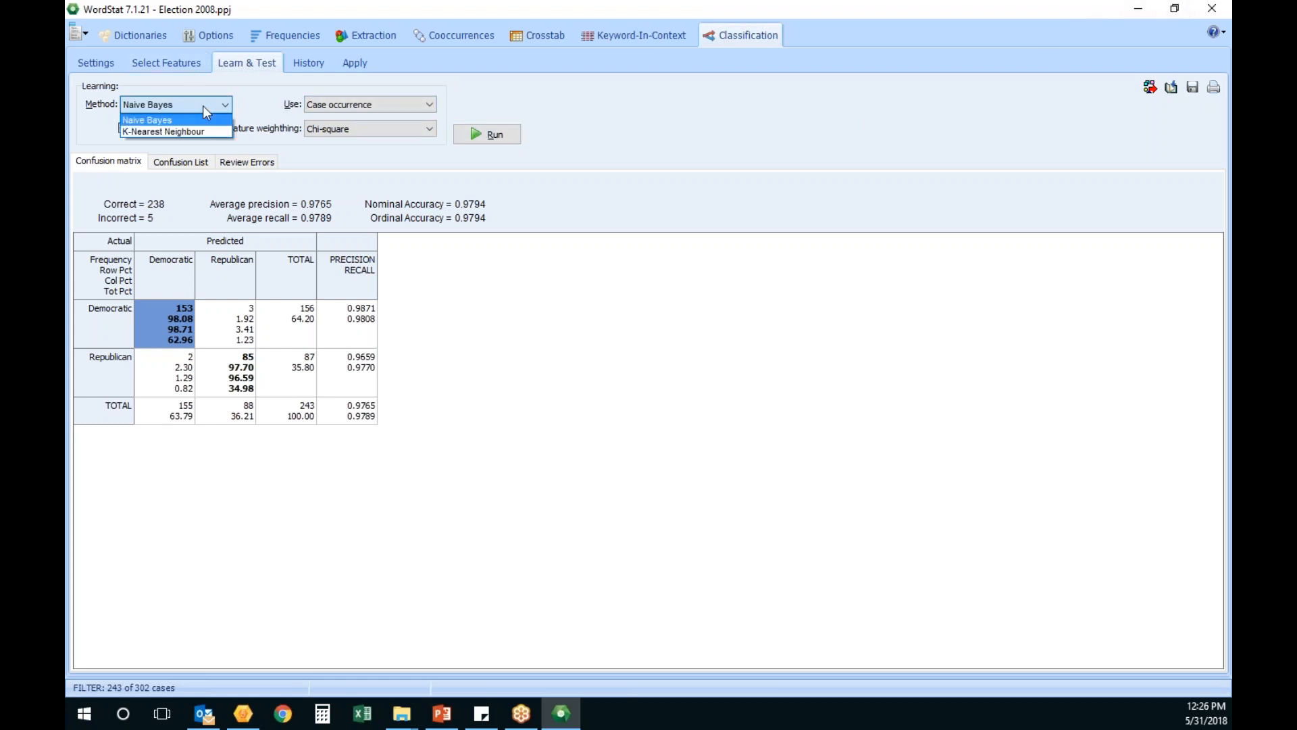
left_click(189, 132)
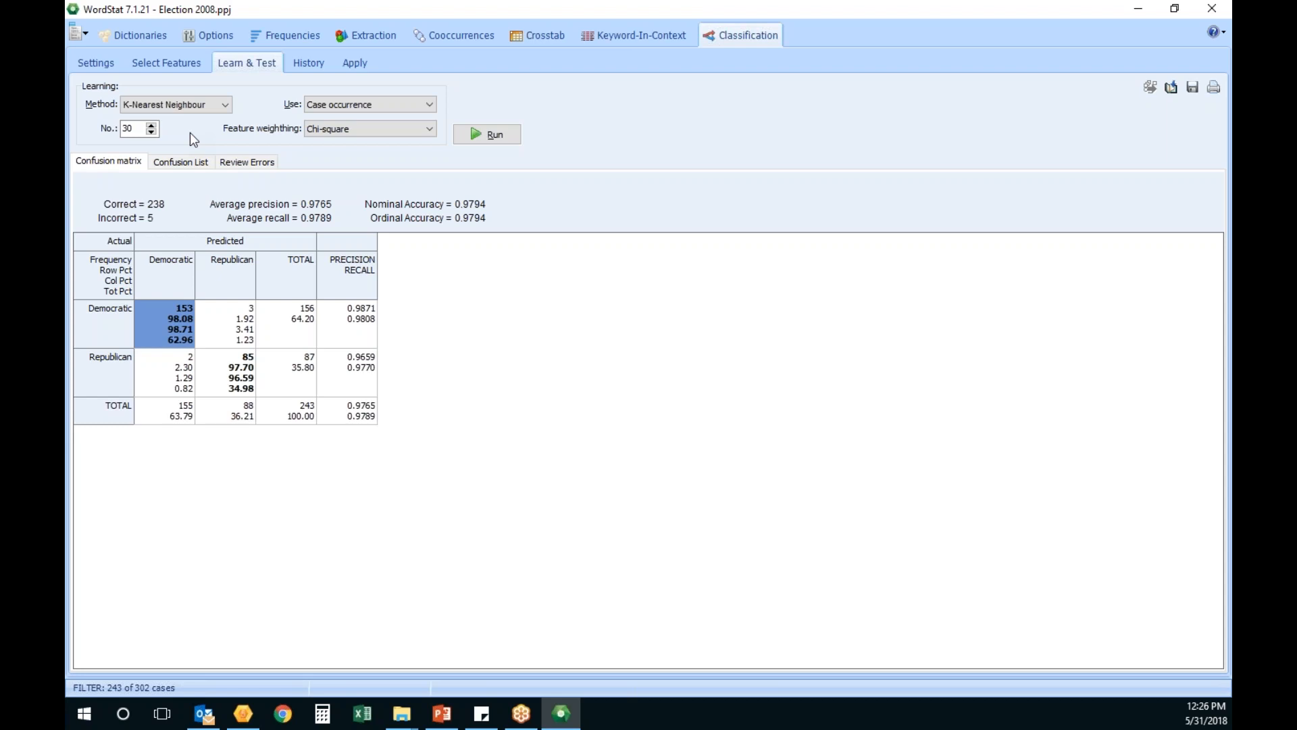
left_click(145, 129)
left_click_drag(145, 128, 117, 129)
type("10")
left_click(480, 138)
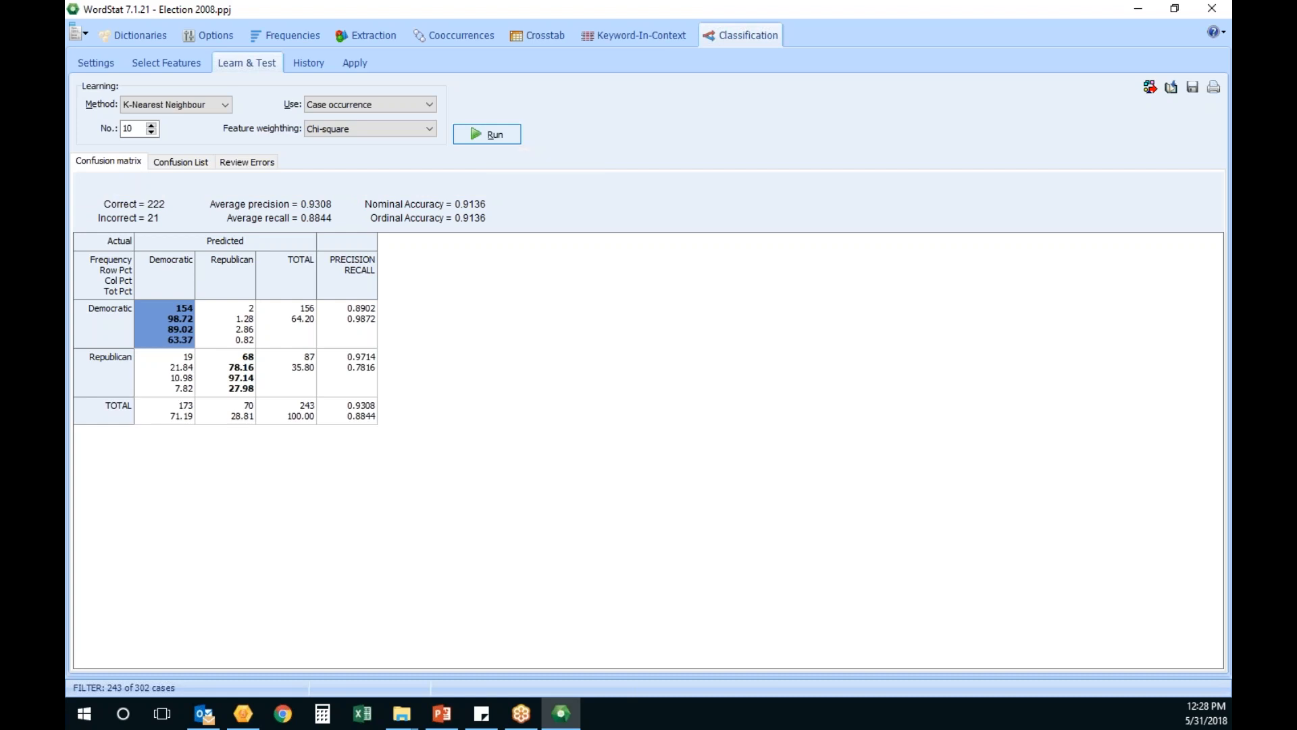
left_click(182, 380)
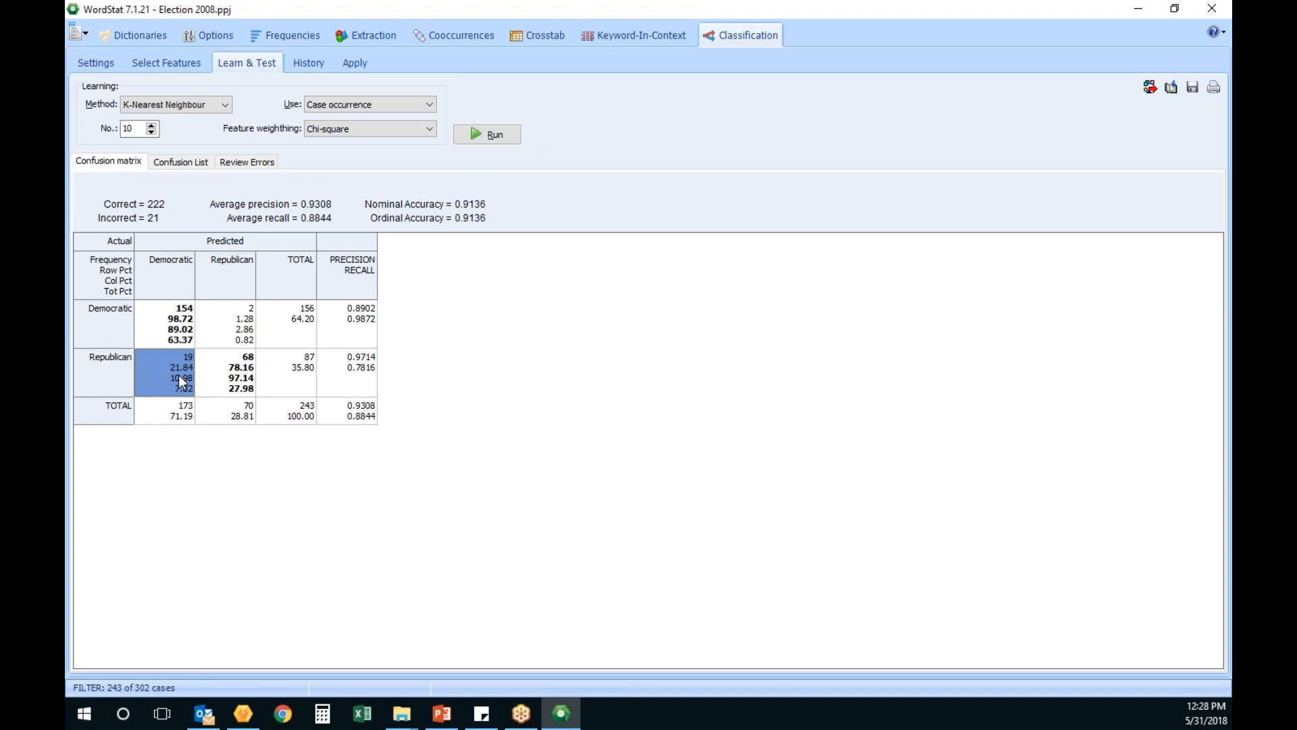
Visit the dictionary settings, return to classification, change the variable to predict from PARTY to the candidate, and run it with Leave one out.
left_click(217, 107)
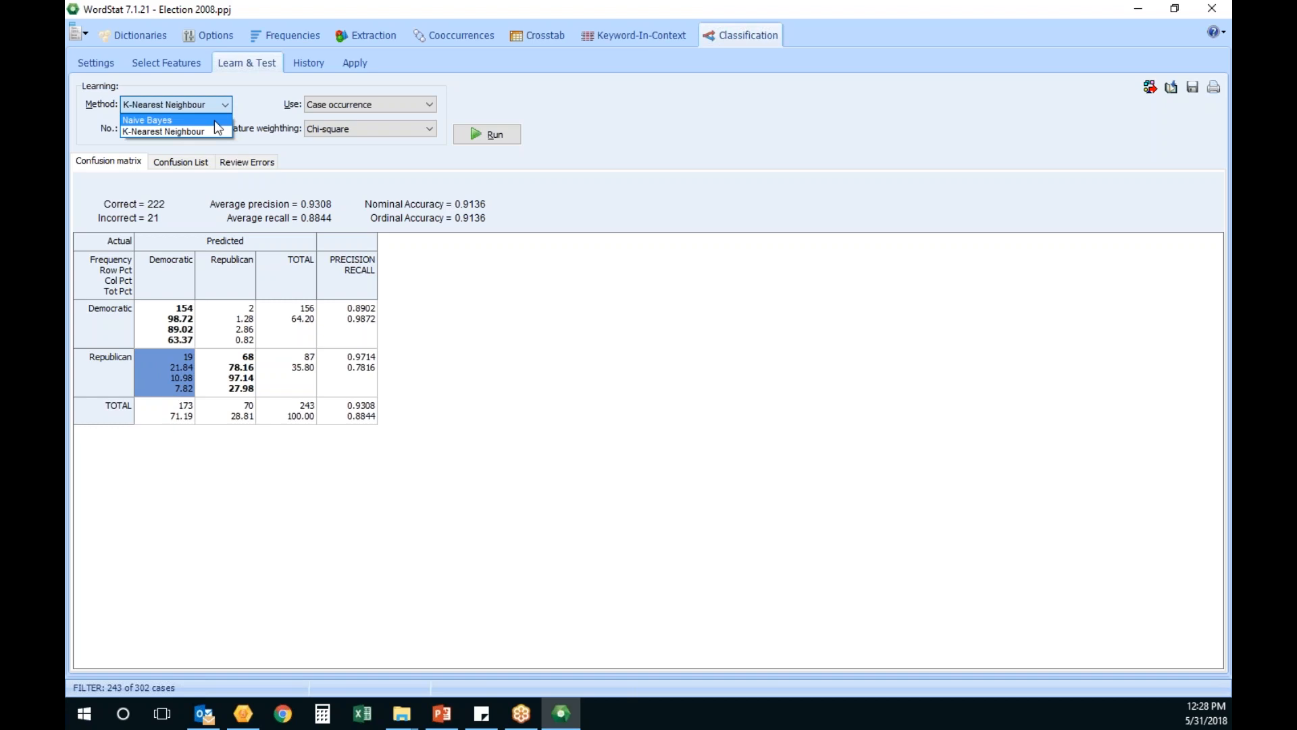
left_click(157, 38)
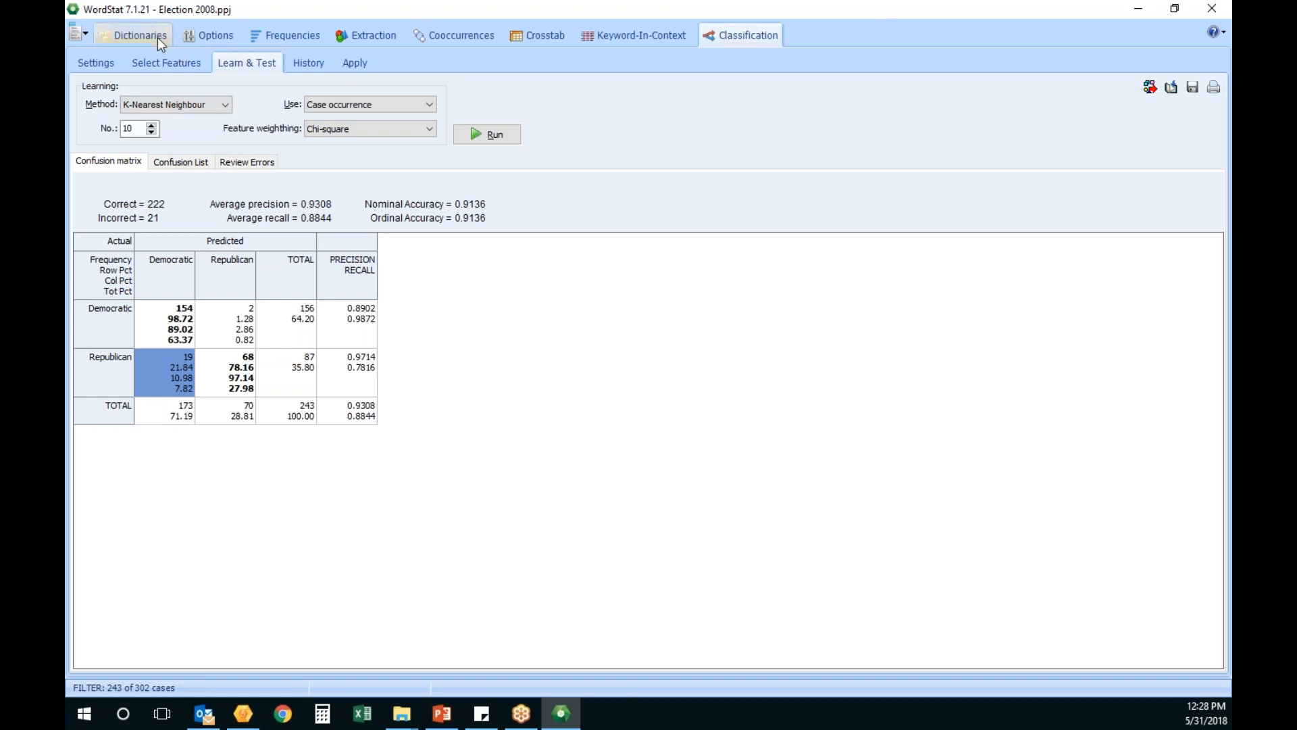
left_click(157, 38)
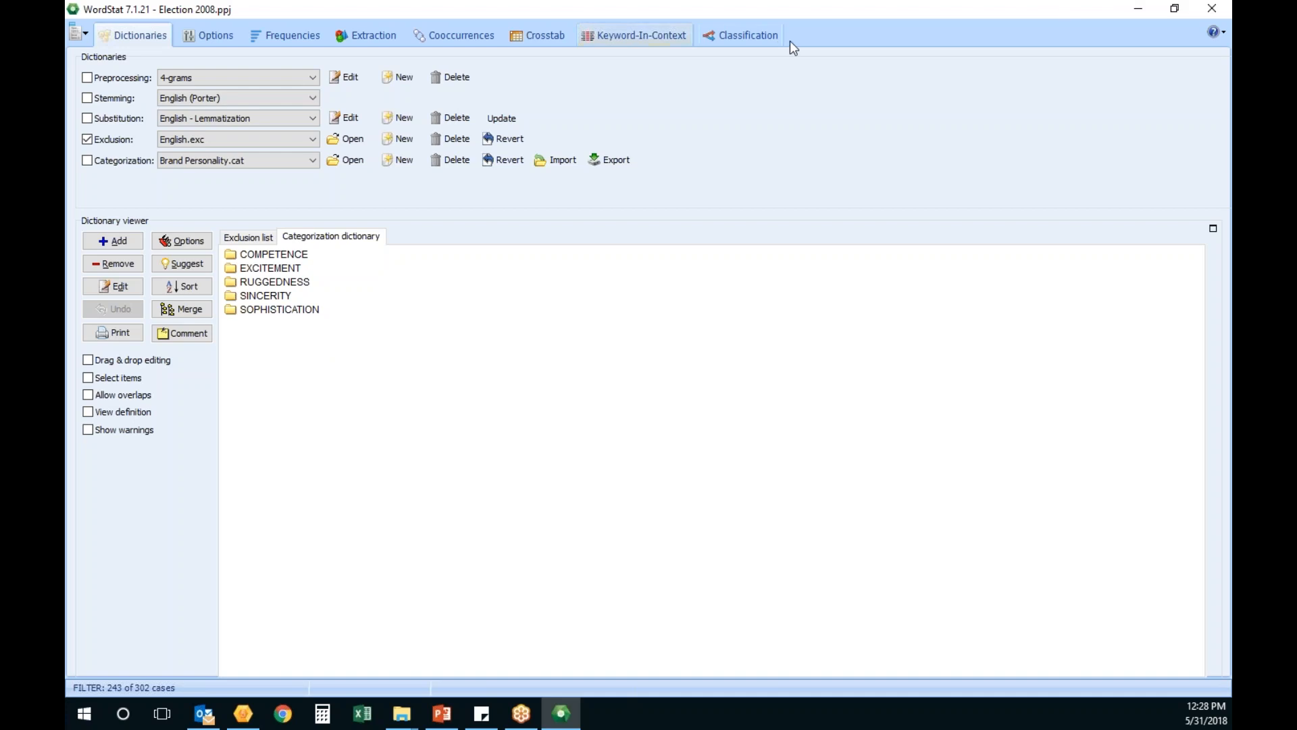
left_click(768, 35)
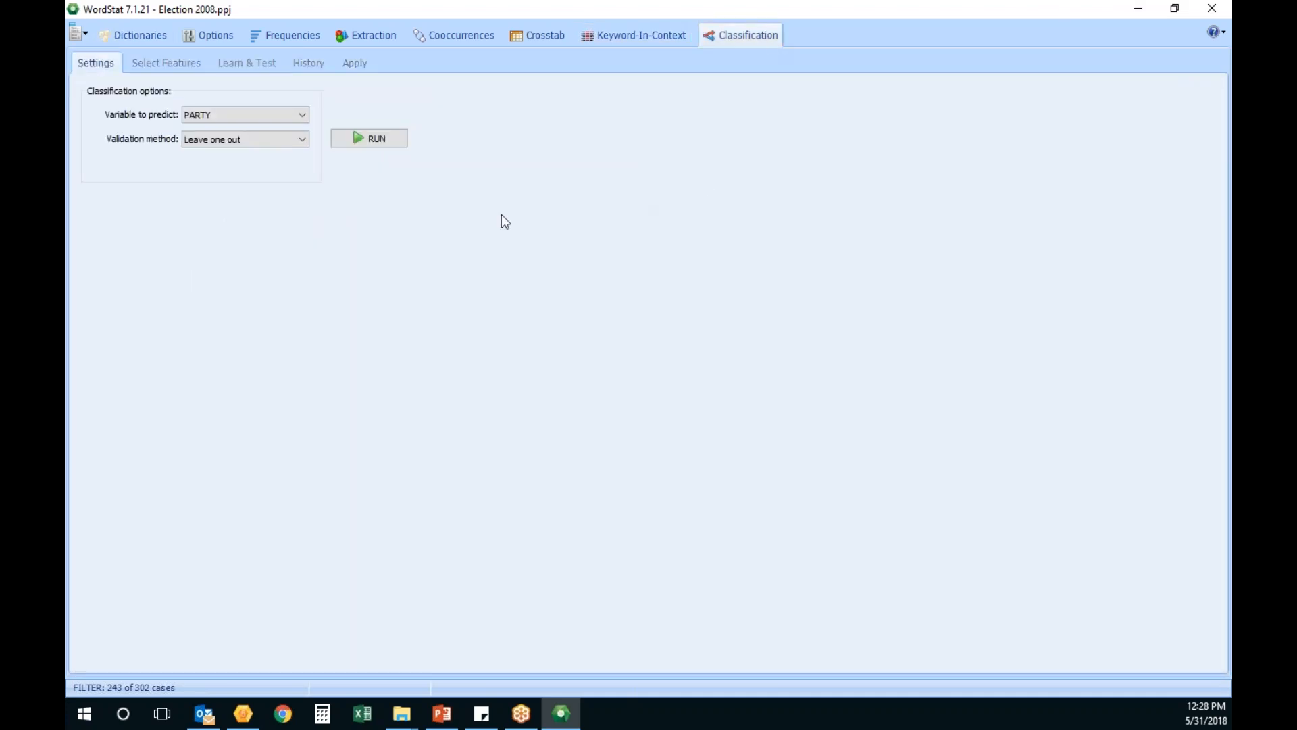
left_click(299, 115)
left_click(268, 130)
left_click(375, 138)
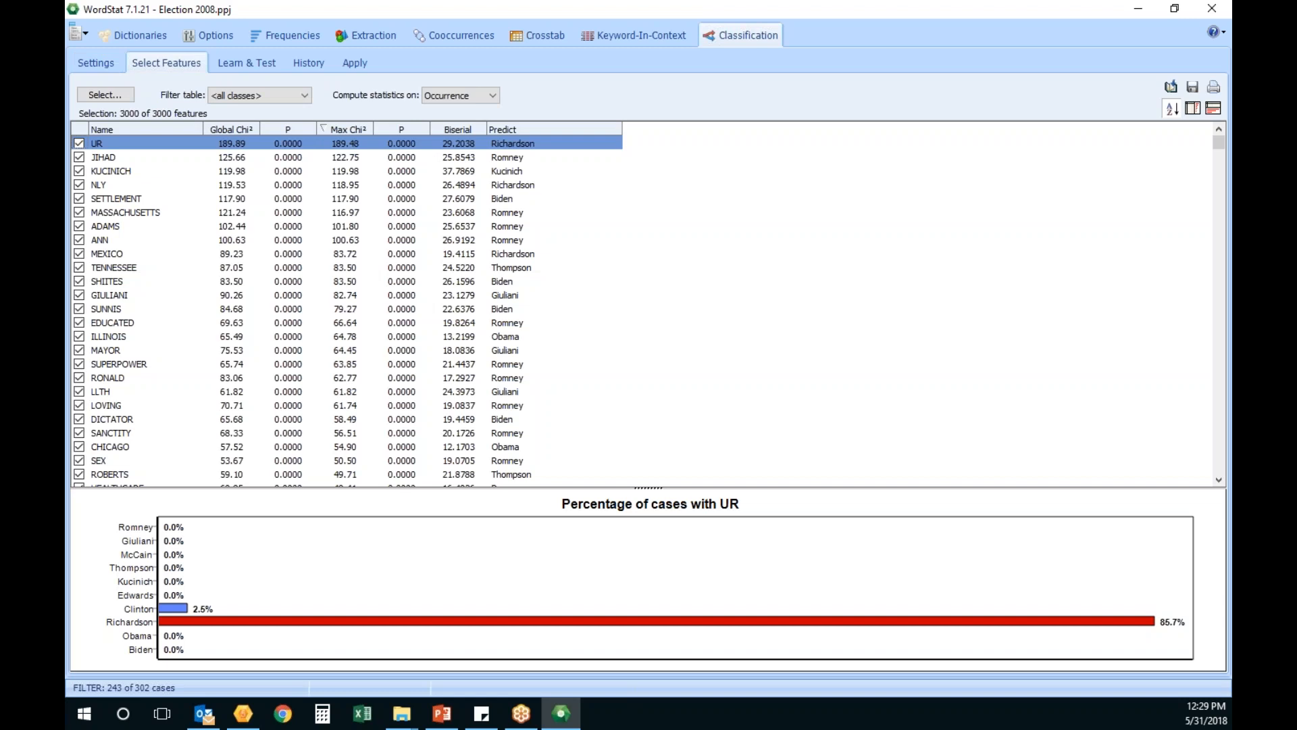
Chart the percentage of cases per candidate for the words JIHAD, SETTLEMENT and KUCINICH.
left_click(144, 157)
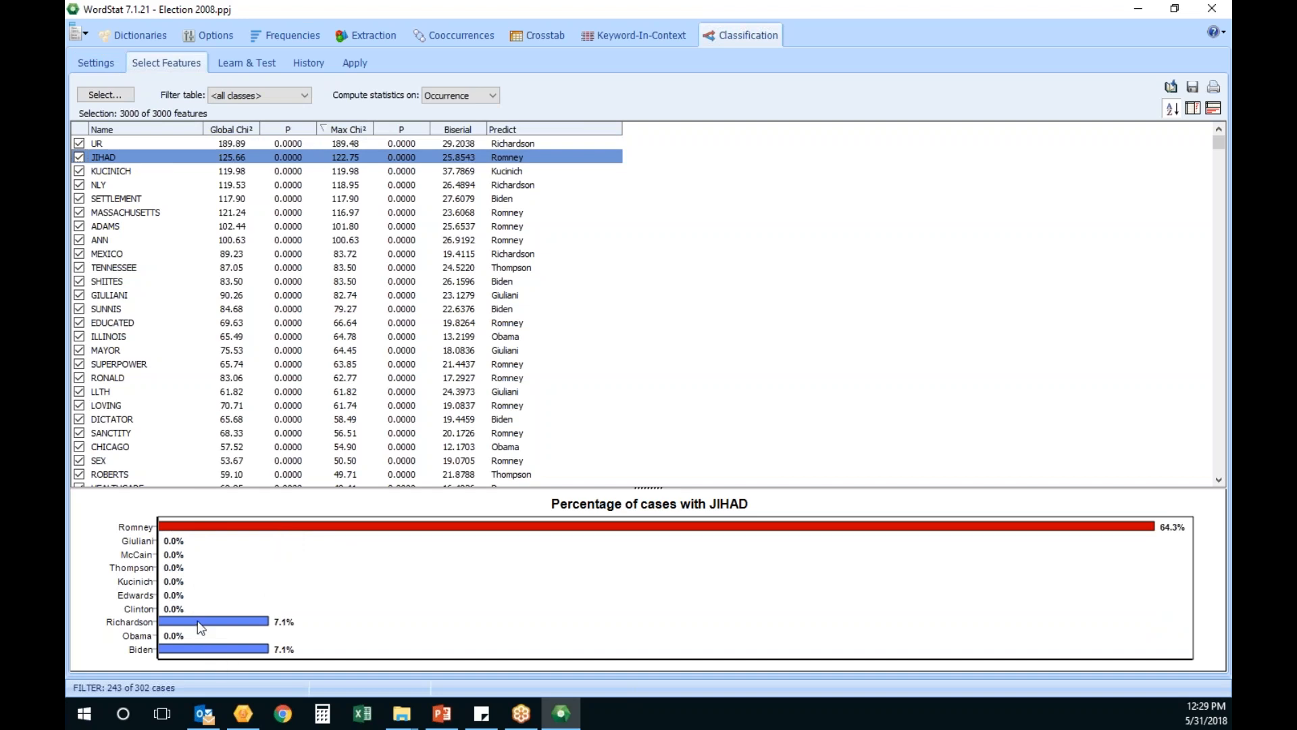
left_click(134, 200)
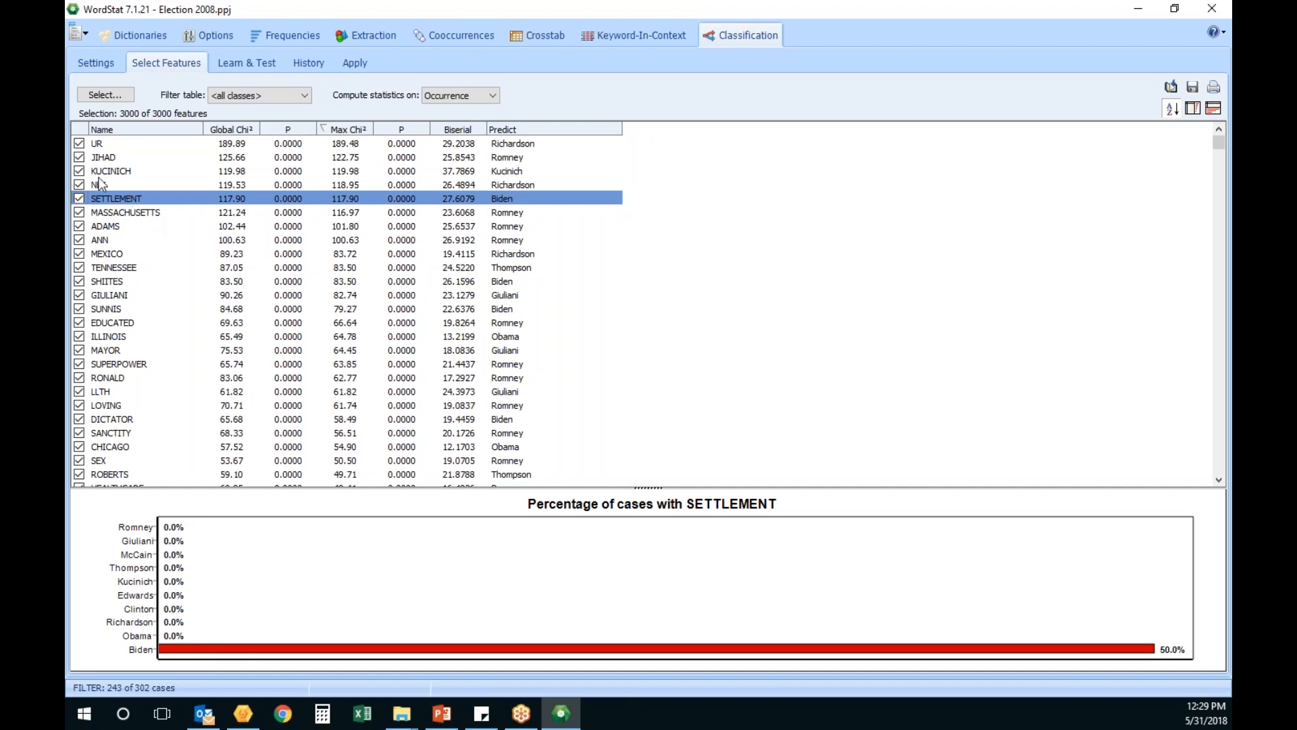
left_click(123, 173)
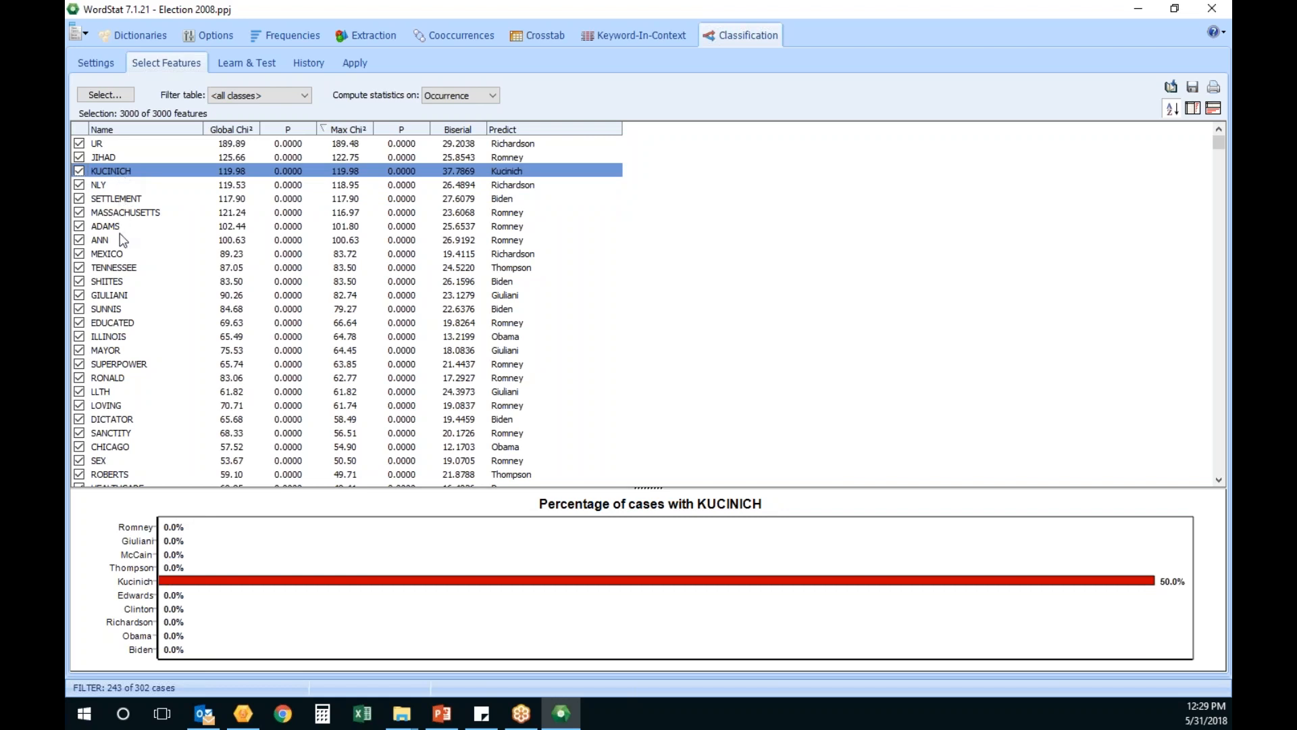
Chart the percentage of cases per candidate for the words TENNESSEE, SHIITES, SUNNIS and SUPERPOWER, and browse further down the feature list.
left_click(125, 269)
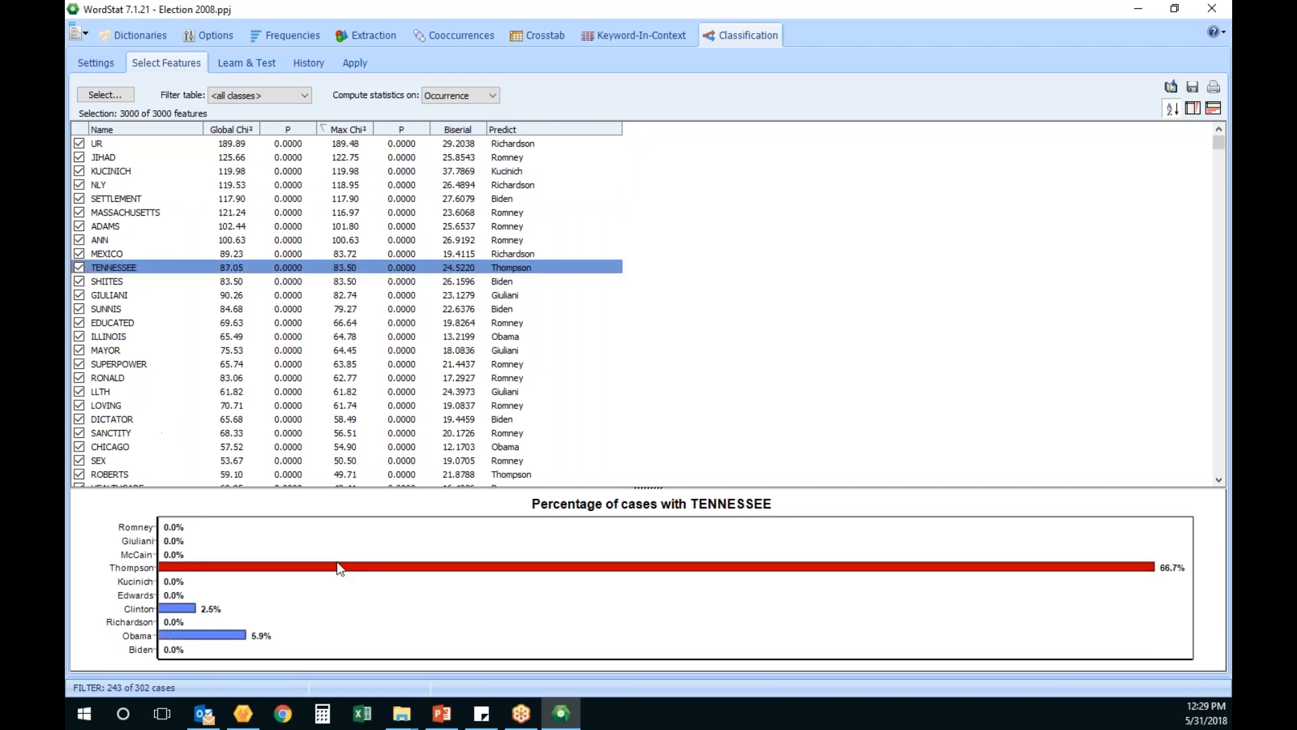
left_click(122, 282)
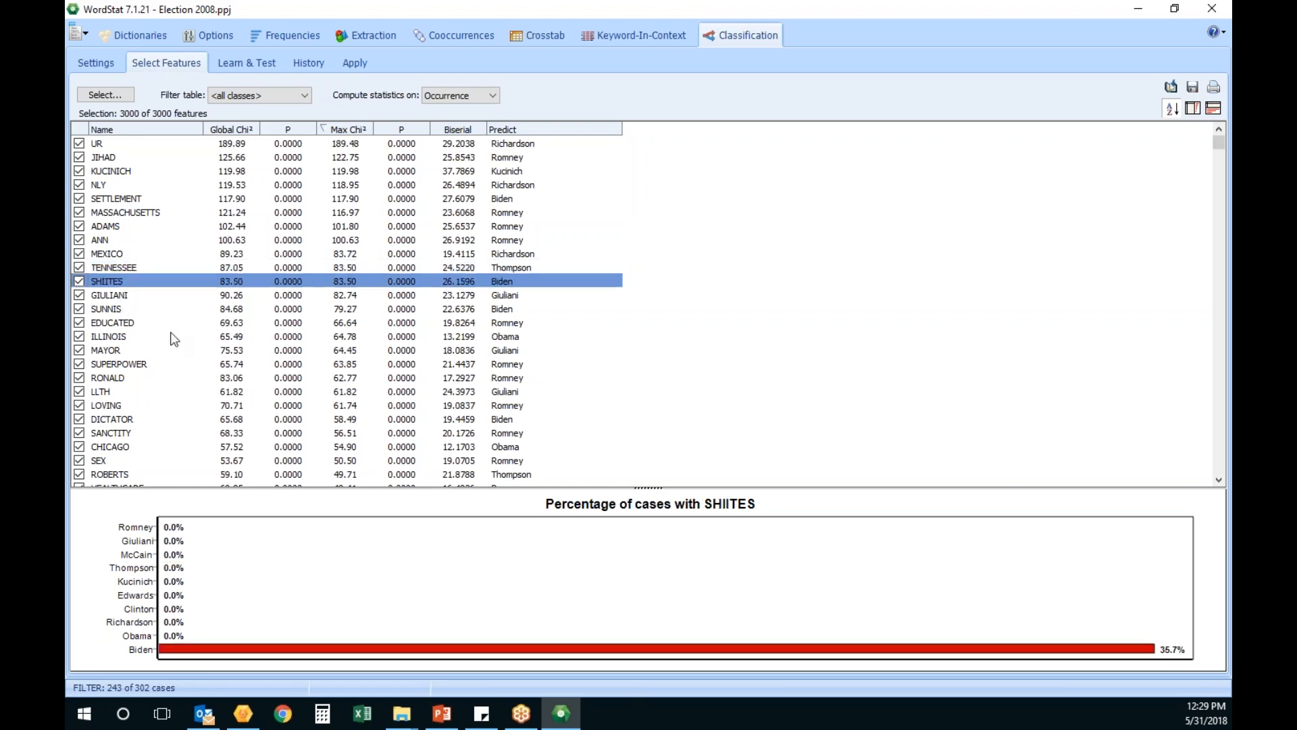
left_click(121, 311)
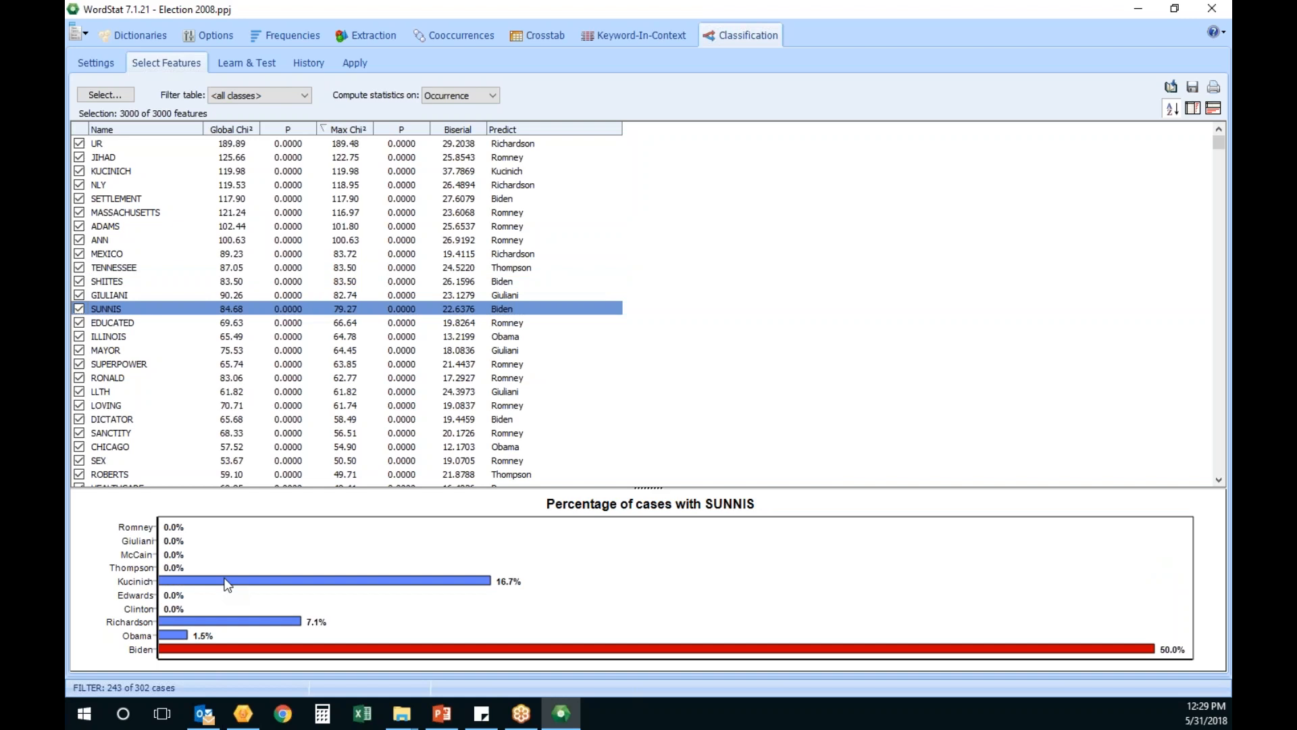
left_click(132, 368)
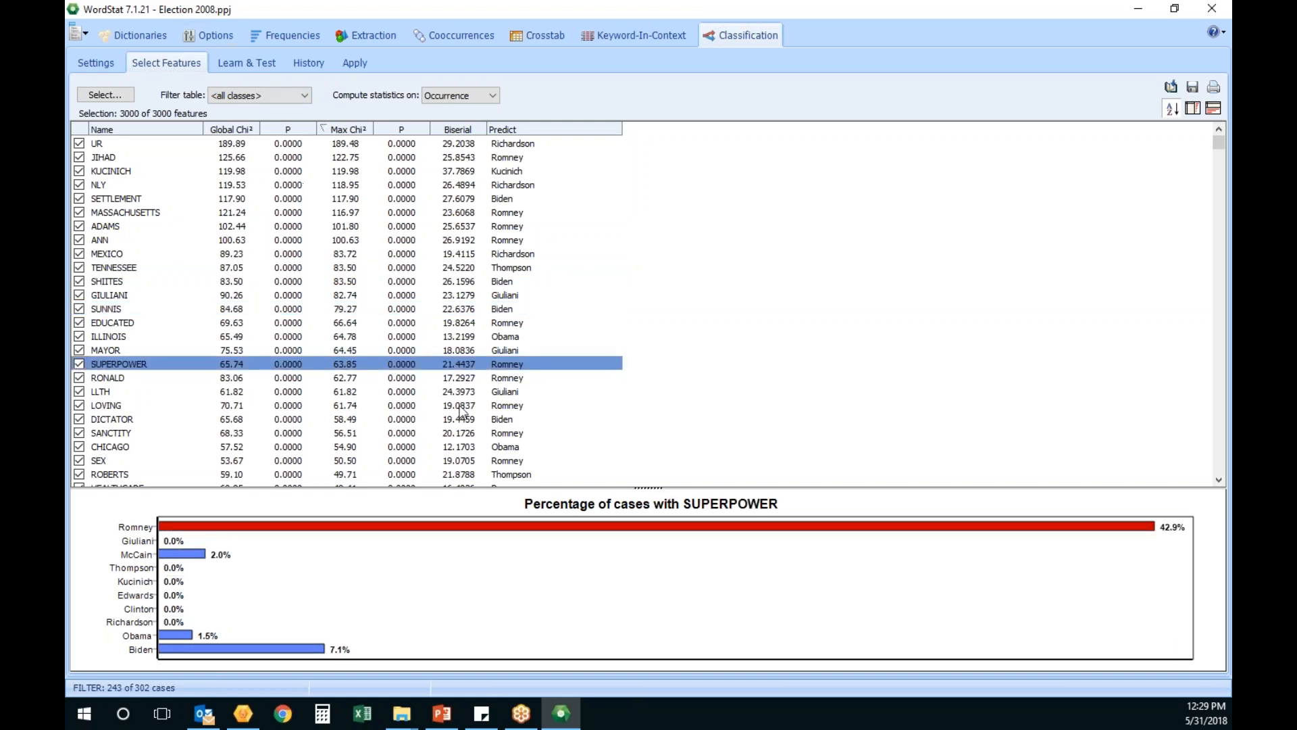
left_click(1218, 456)
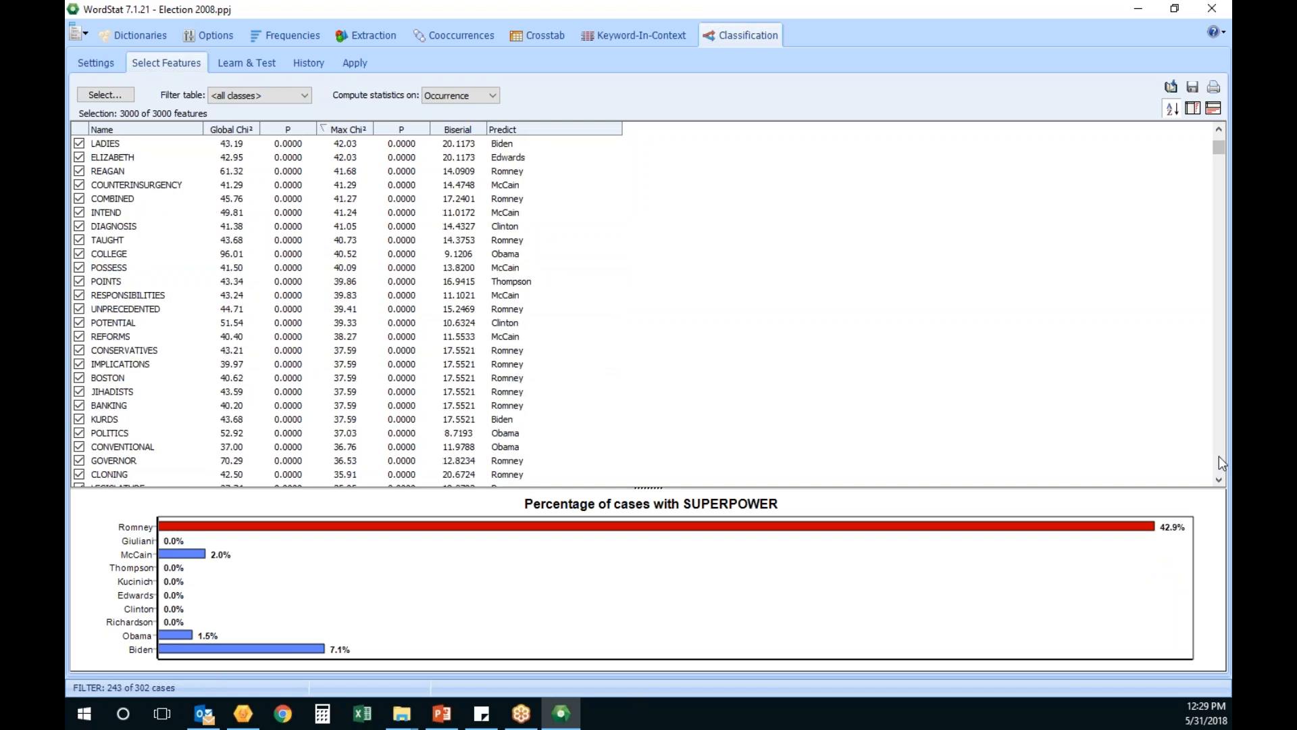
Test the candidate model using Naive Bayes on keyword frequency with Chi-square feature weighting, and review the confusion matrix down to its totals.
left_click(253, 63)
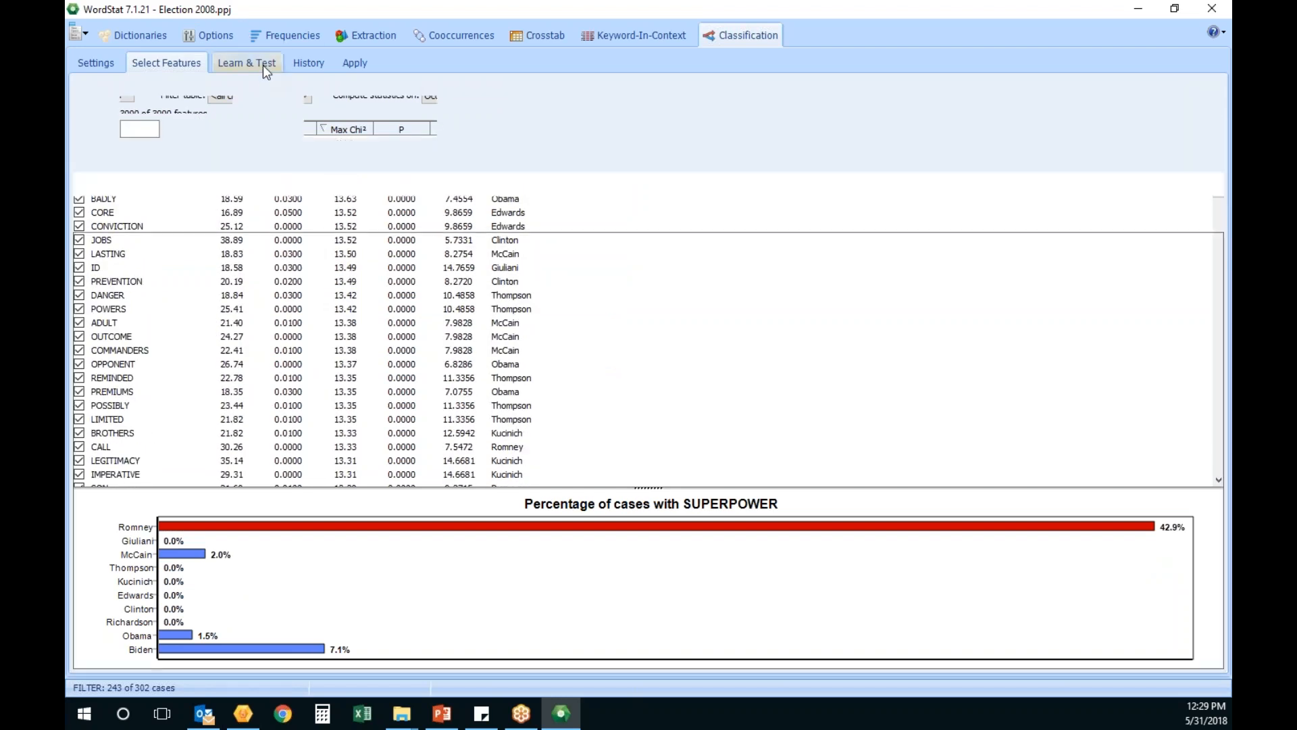
left_click(225, 105)
left_click(176, 129)
left_click(376, 104)
left_click(369, 131)
left_click(396, 127)
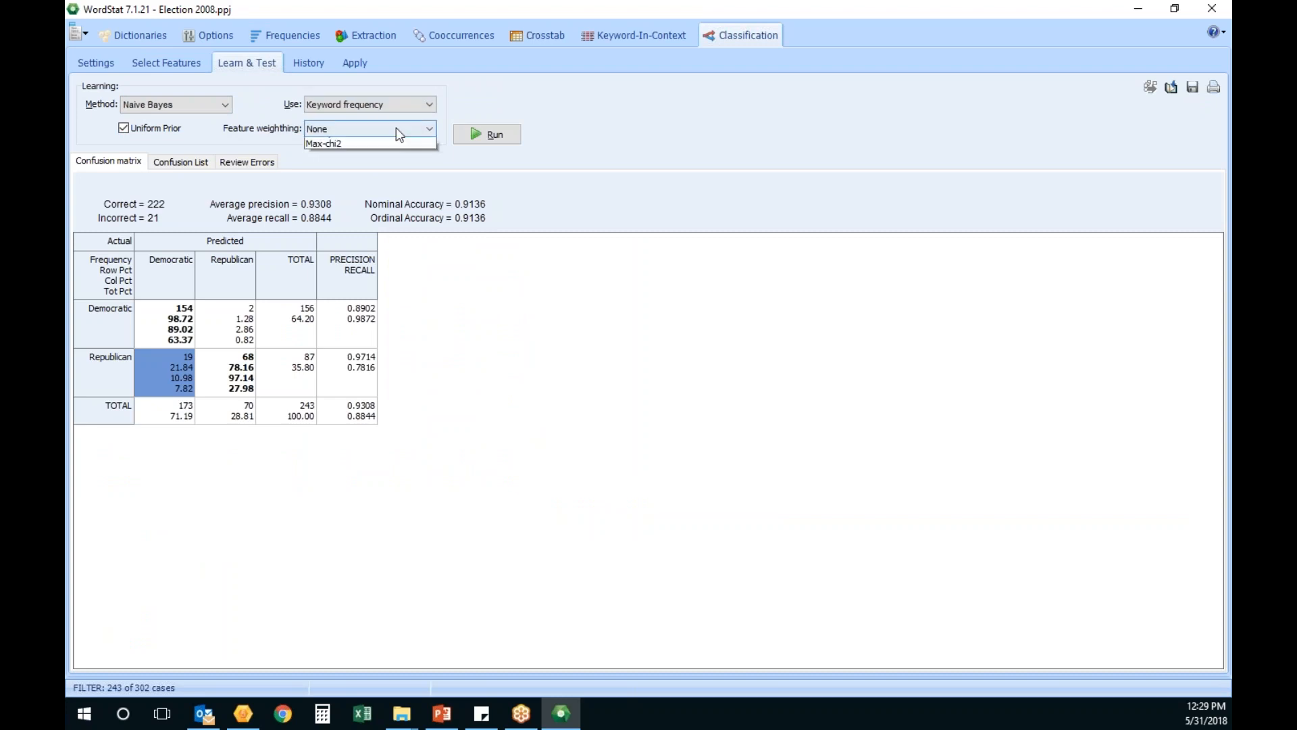
left_click(405, 163)
left_click(499, 134)
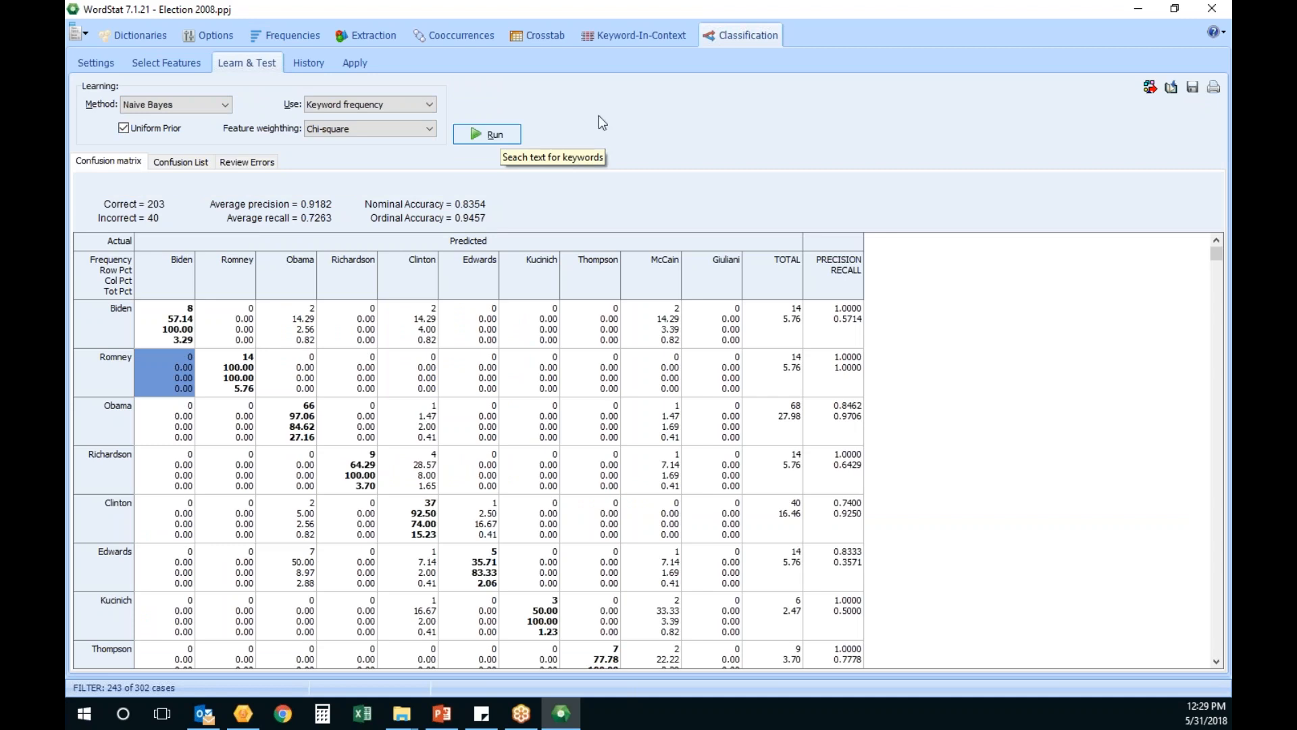
left_click(1218, 665)
left_click(1218, 665)
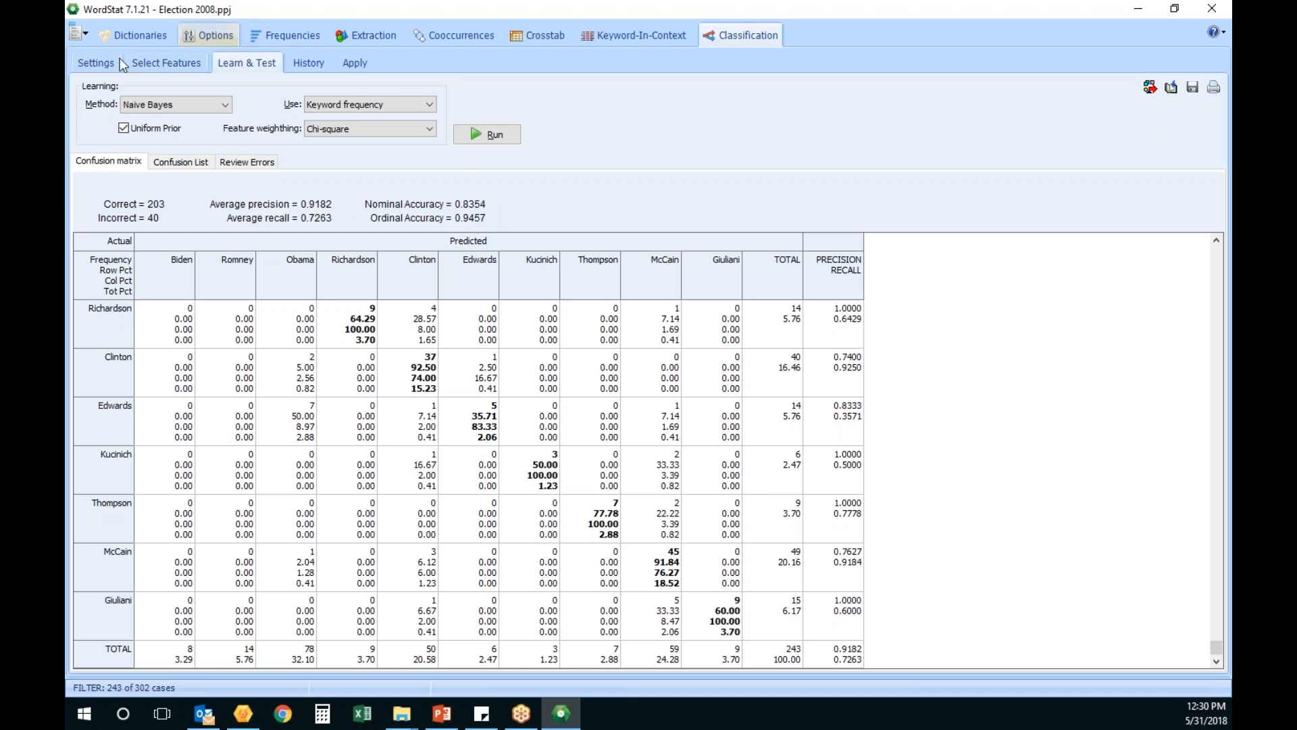
Enable 4-grams preprocessing with stemming off, accept the underscore anywhere in words, and compute the frequencies.
left_click(135, 35)
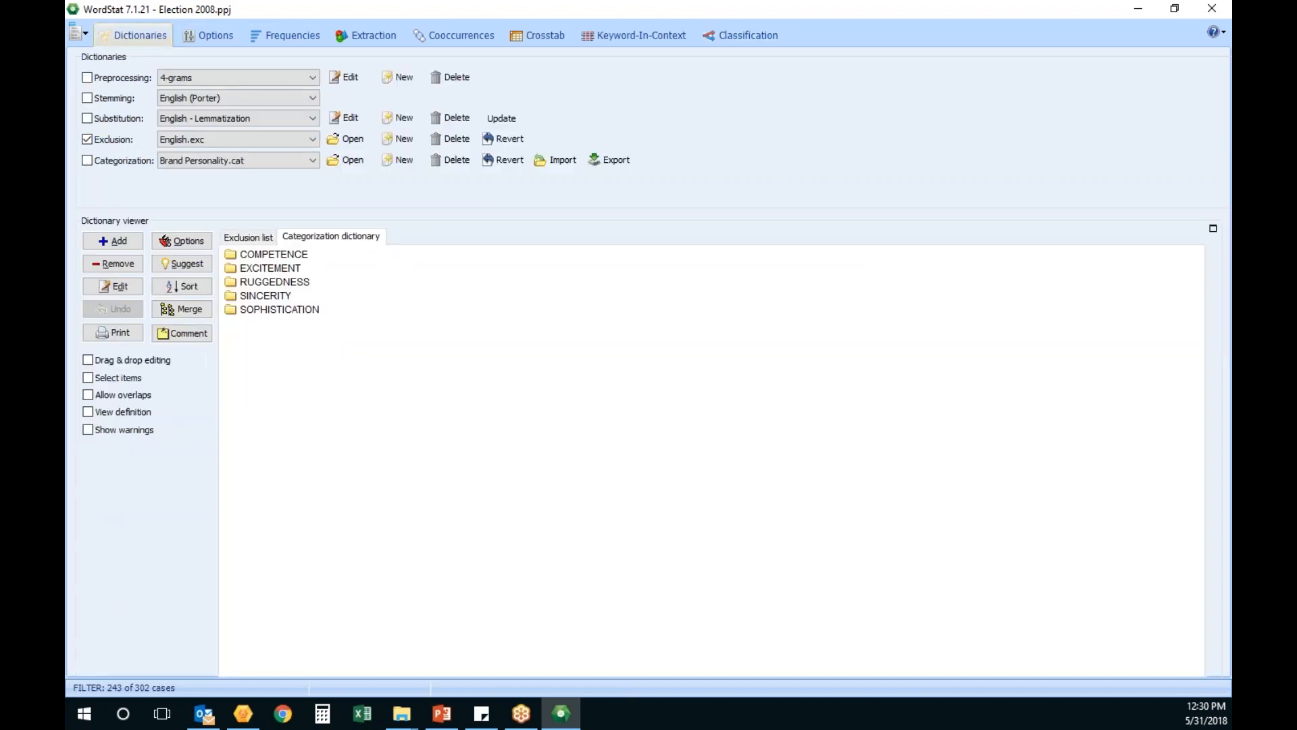
left_click(119, 102)
left_click(121, 102)
left_click(129, 102)
left_click(110, 81)
left_click(208, 35)
left_click(447, 280)
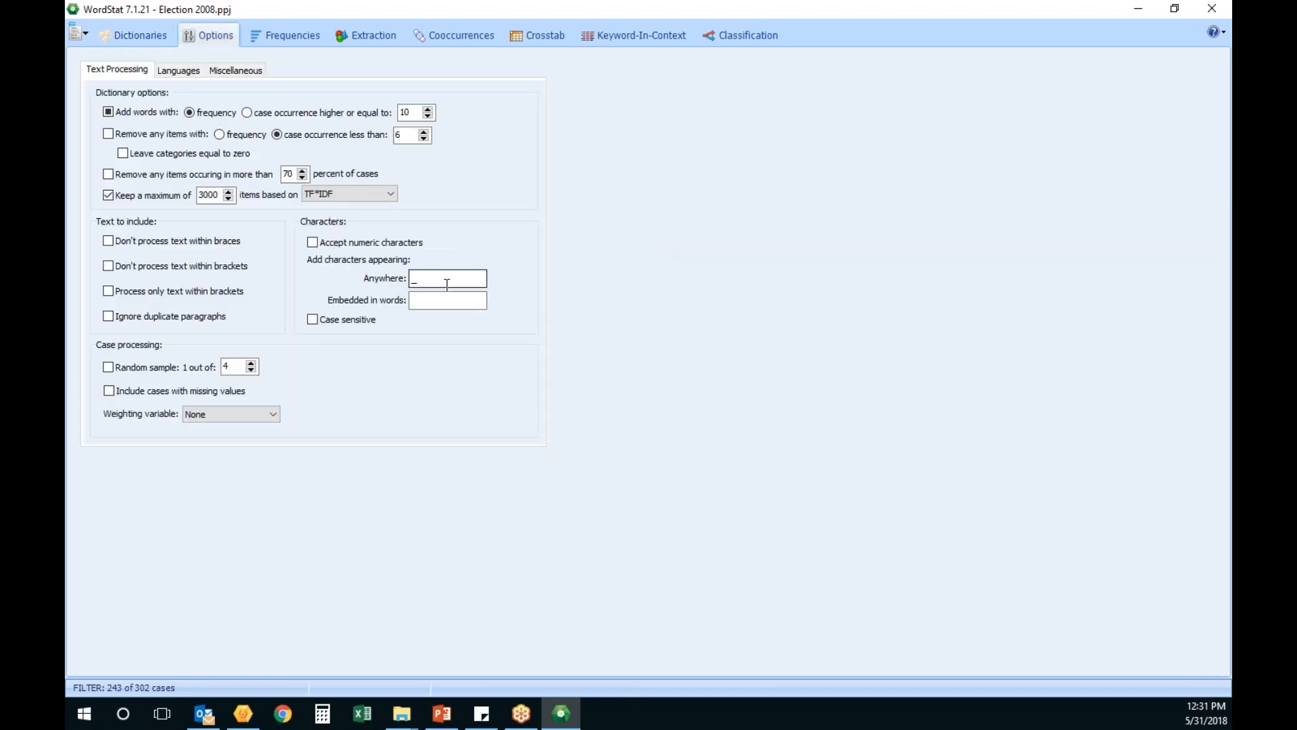
left_click(299, 40)
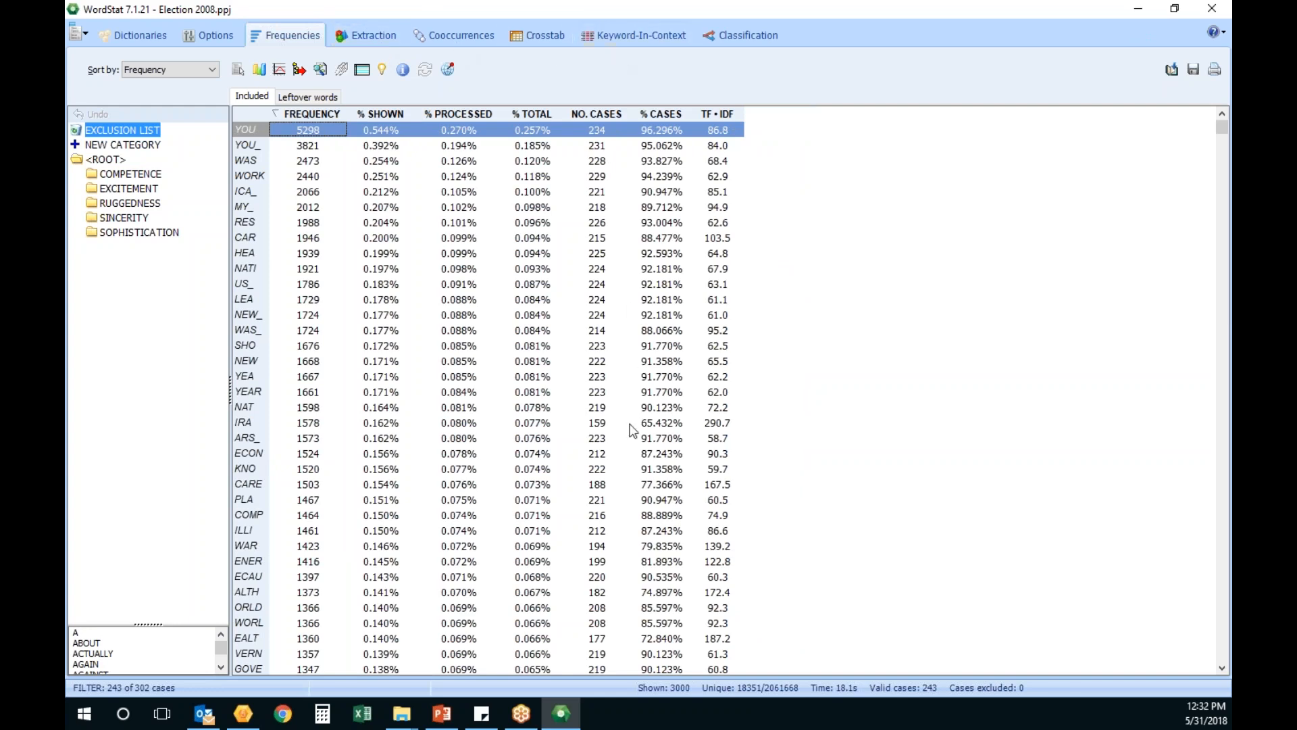
Set PARTY as the variable to predict with Leave one out, run the classification, and test it with Naive Bayes and Chi-square weighting.
left_click(734, 31)
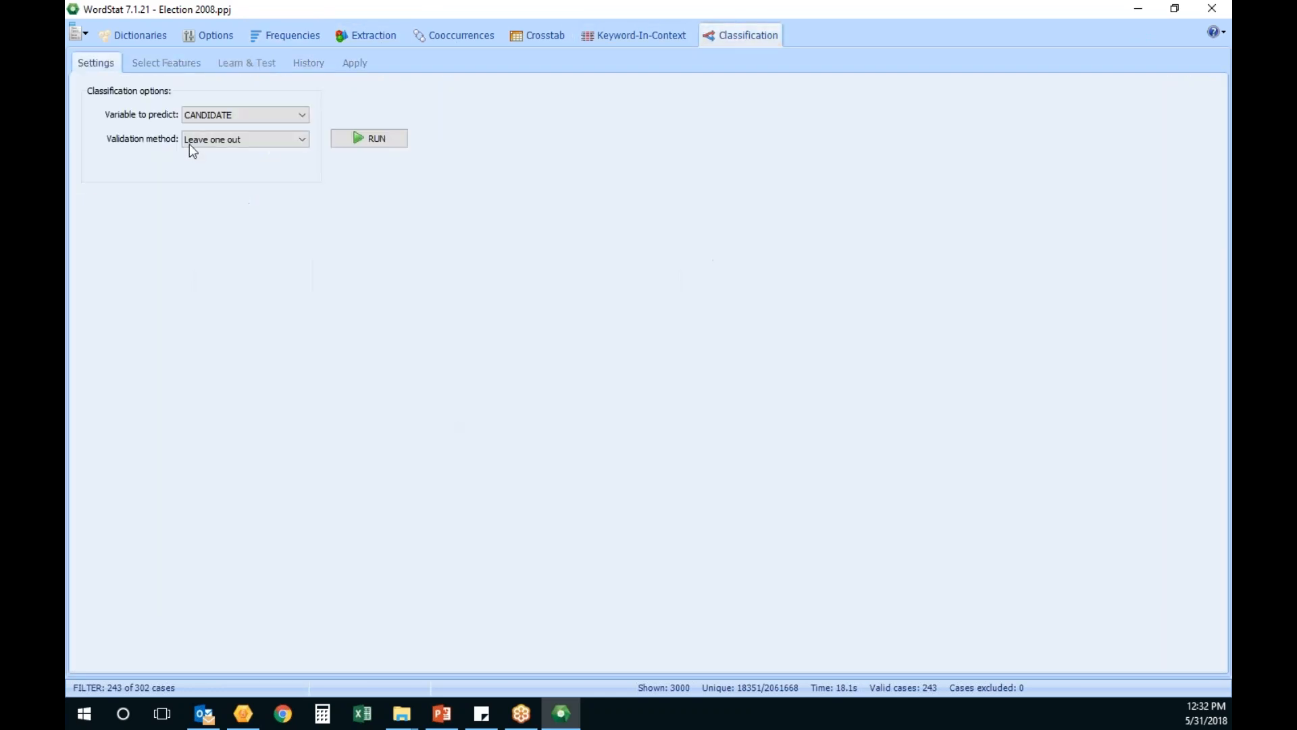
left_click(282, 116)
left_click(258, 140)
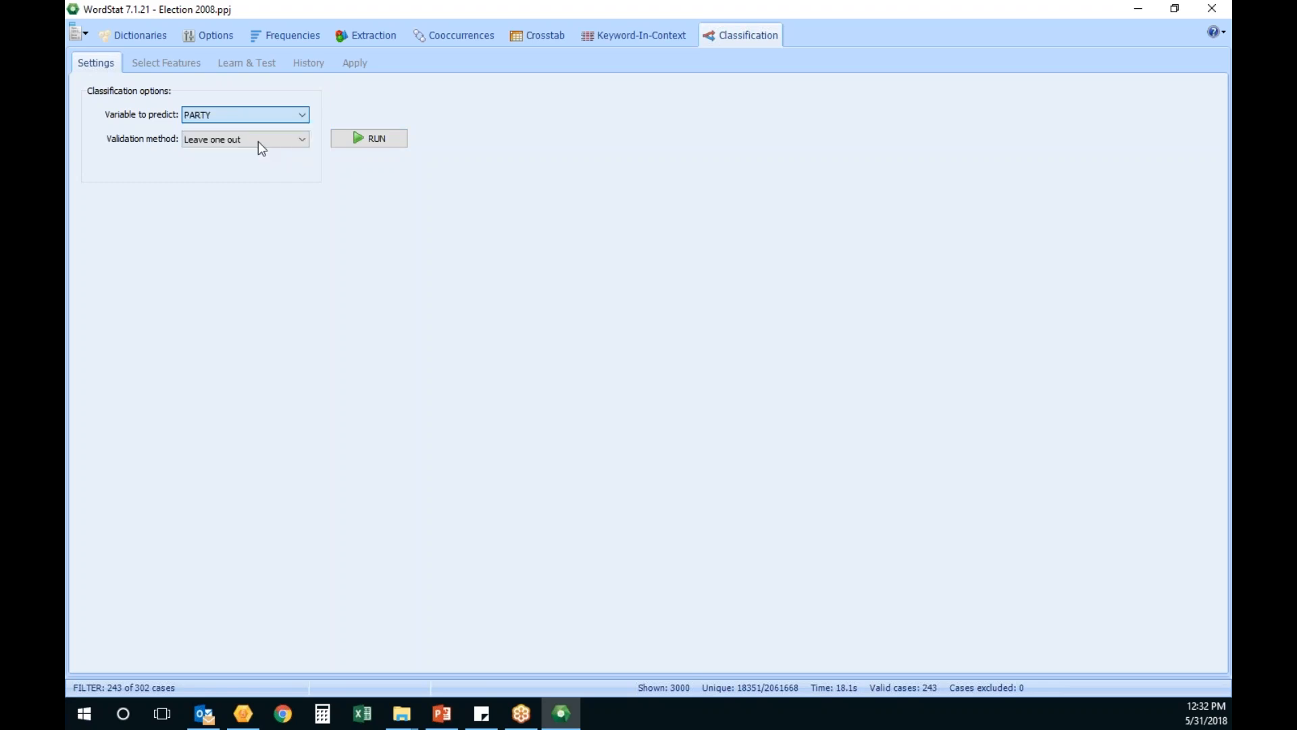
left_click(376, 137)
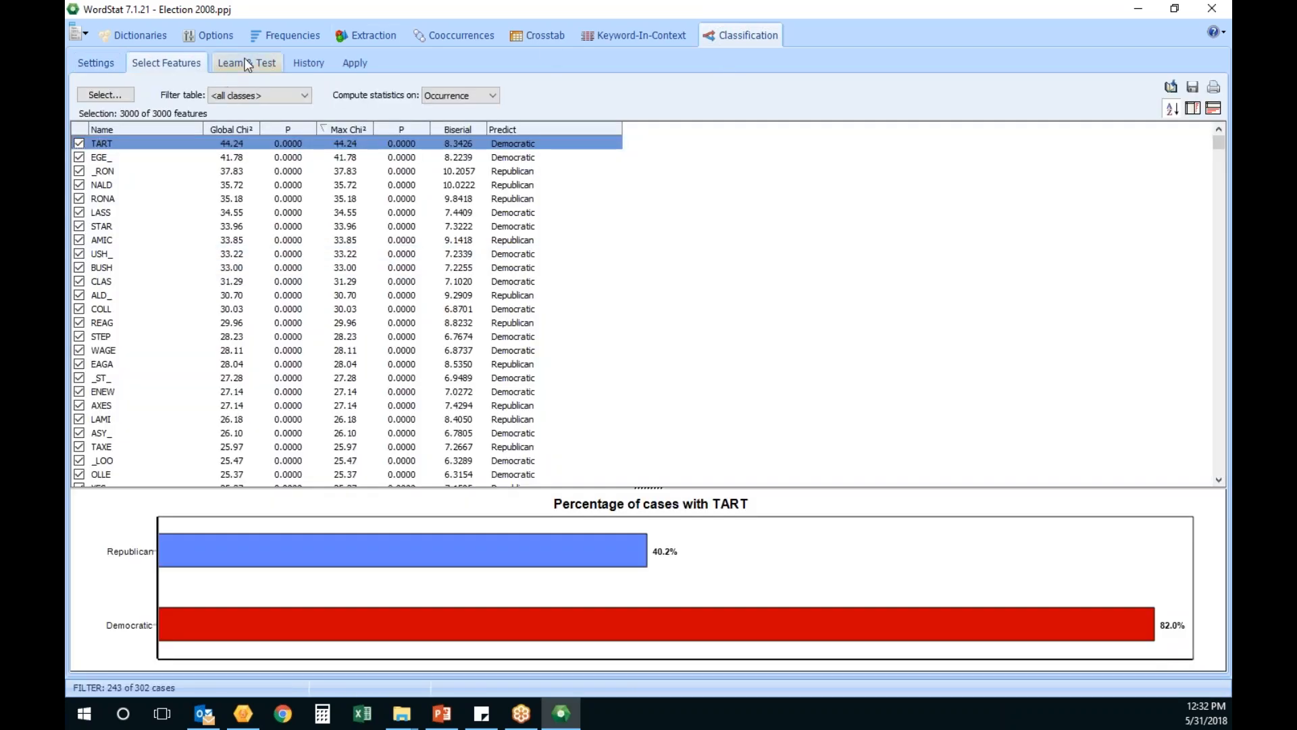
left_click(267, 62)
left_click(484, 135)
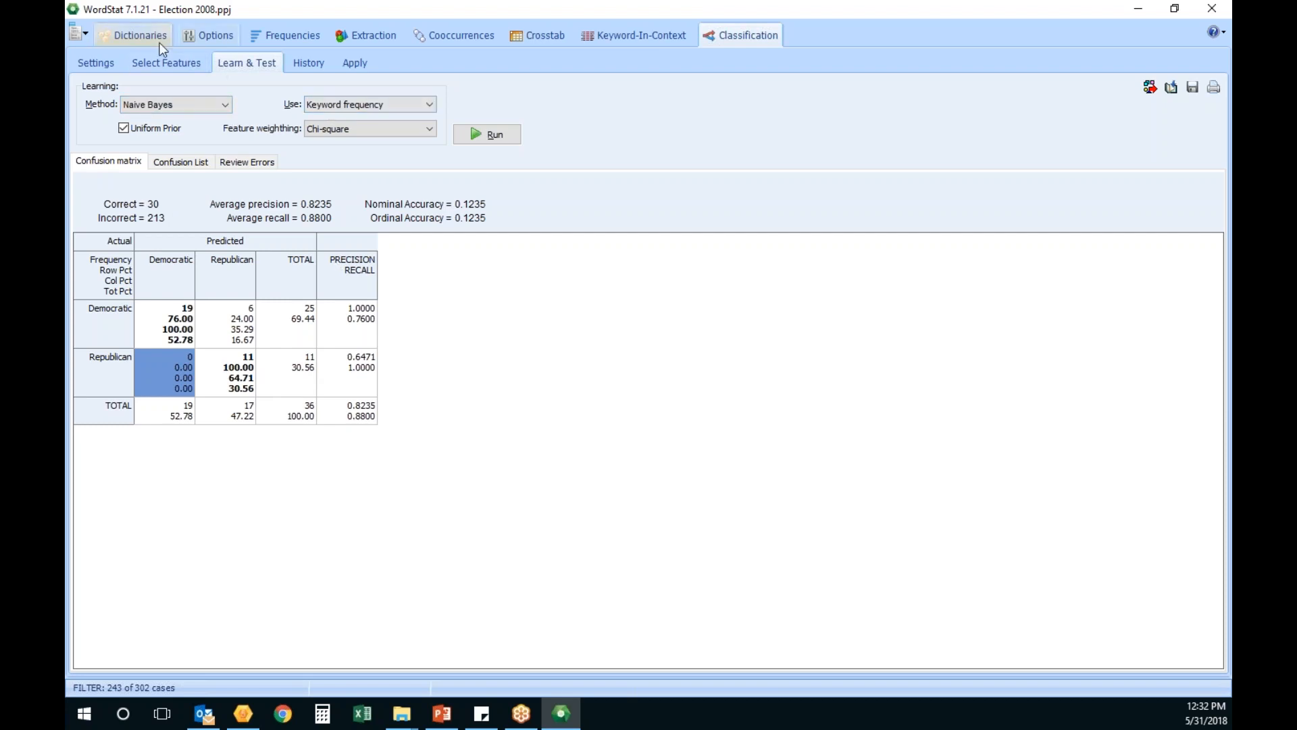
Change the variable to predict to CANDIDATE and run the classification on the 4-gram features.
left_click(115, 64)
left_click(279, 115)
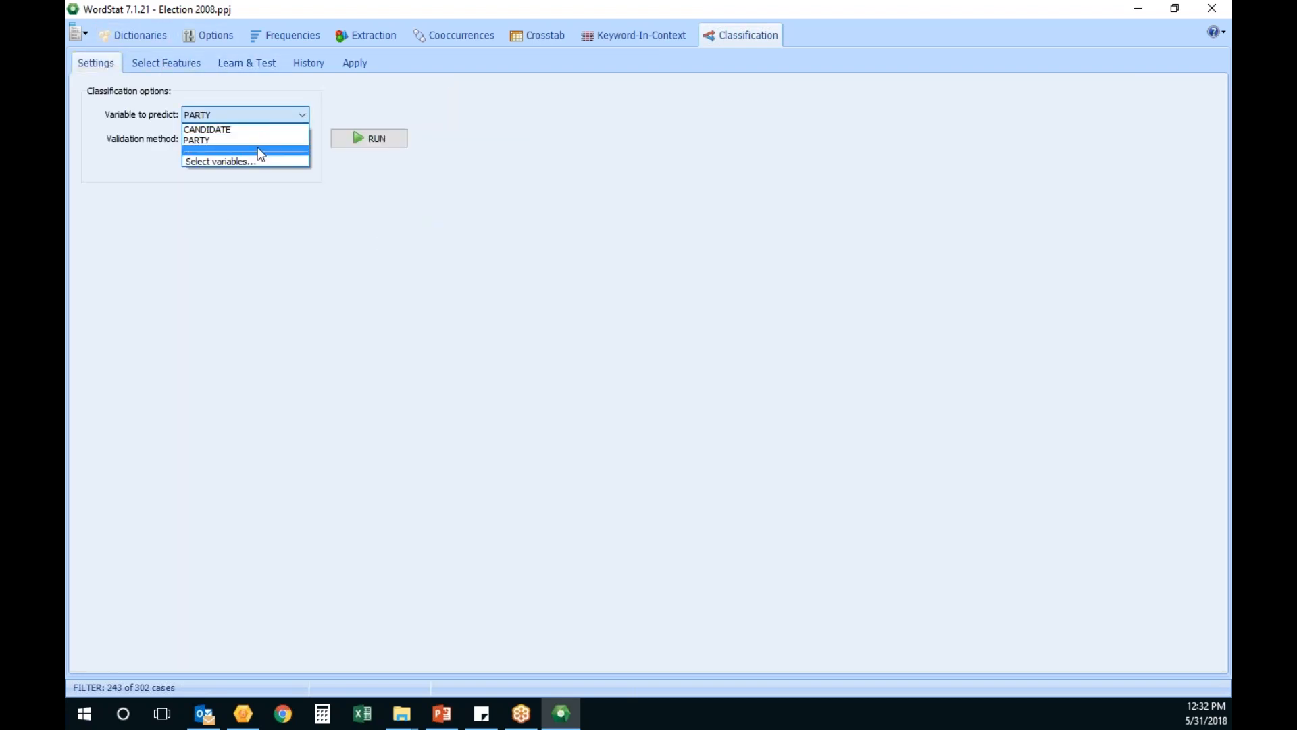
left_click(260, 129)
left_click(388, 140)
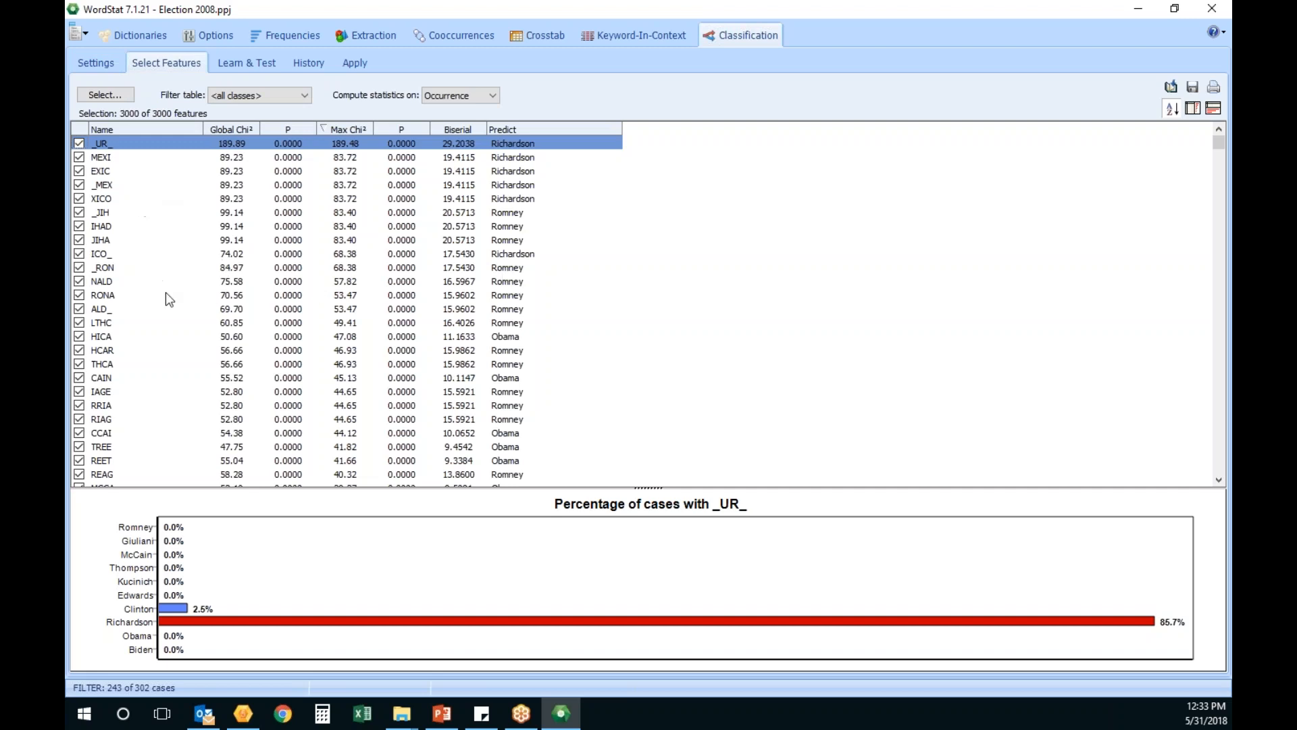
Set the feature weighting to None and run the Naive Bayes test on keyword frequency for the candidates.
left_click(256, 66)
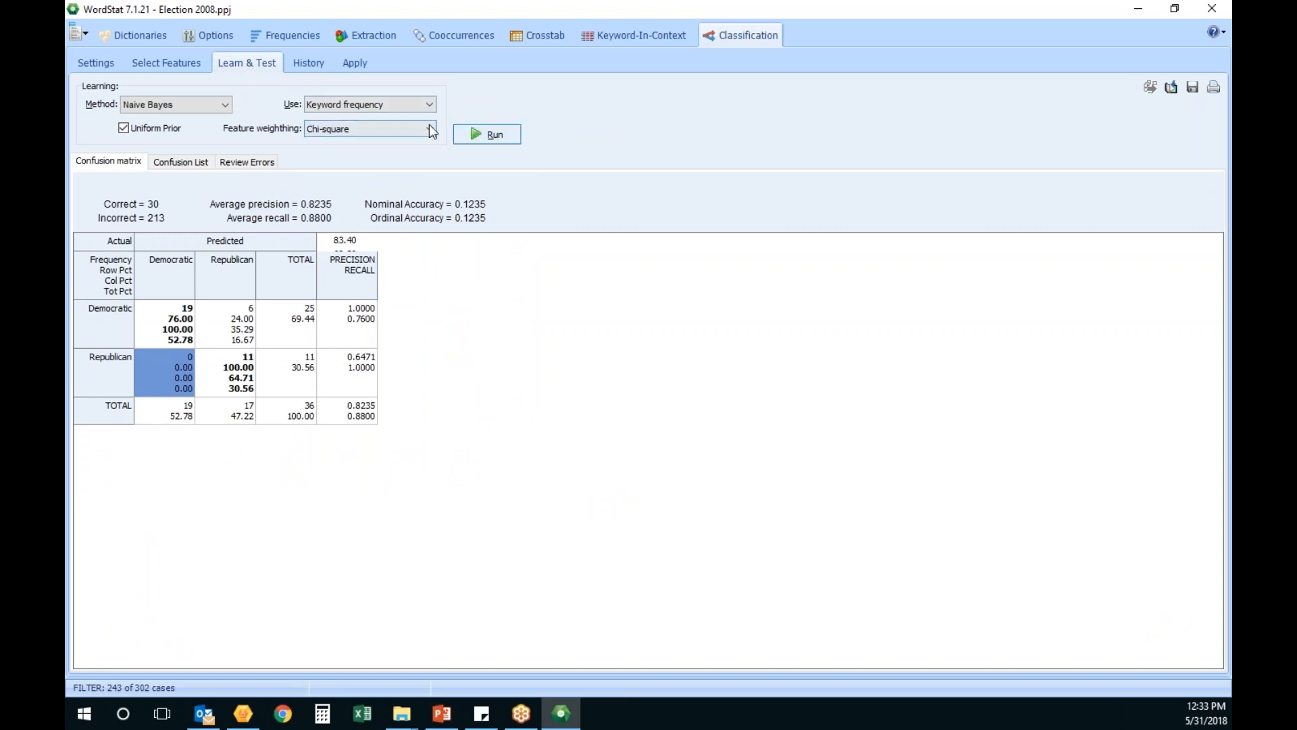
left_click(362, 105)
left_click(361, 130)
left_click(370, 129)
left_click(370, 152)
left_click(492, 137)
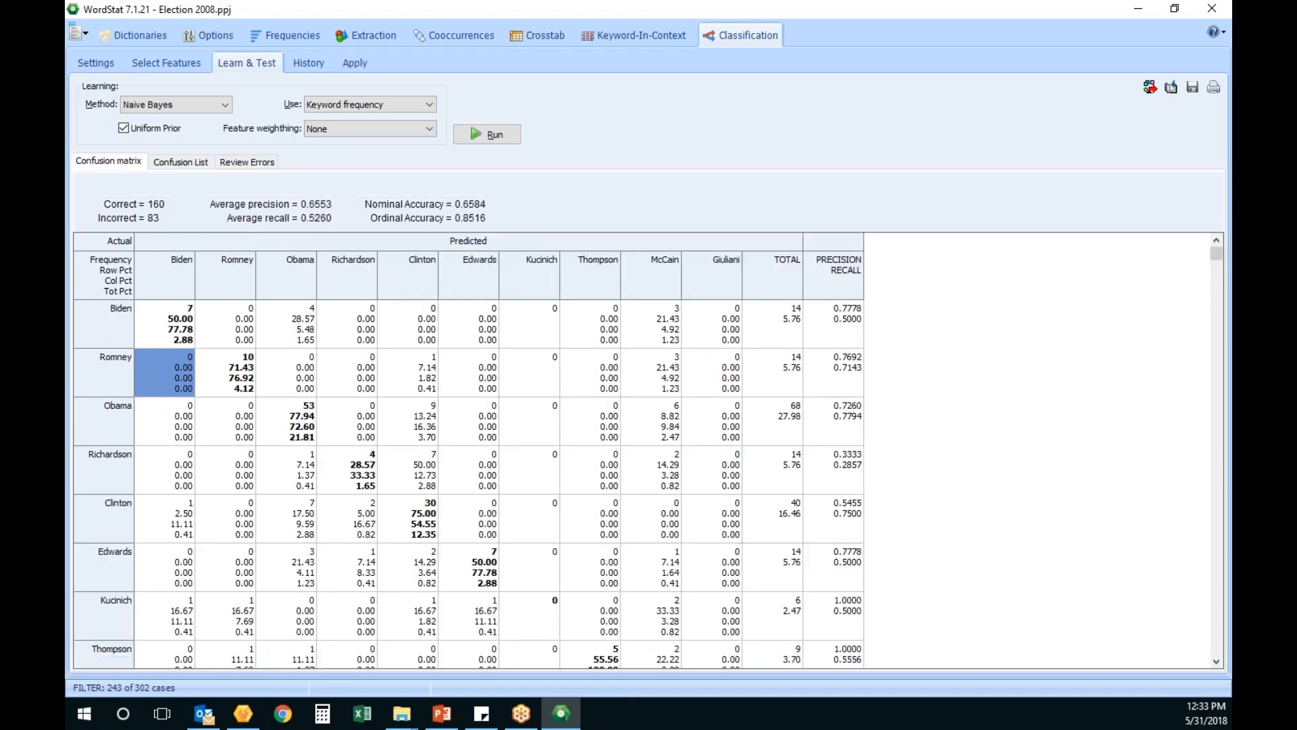
Switch the feature weighting to Chi-square and run the candidate test again.
left_click(405, 131)
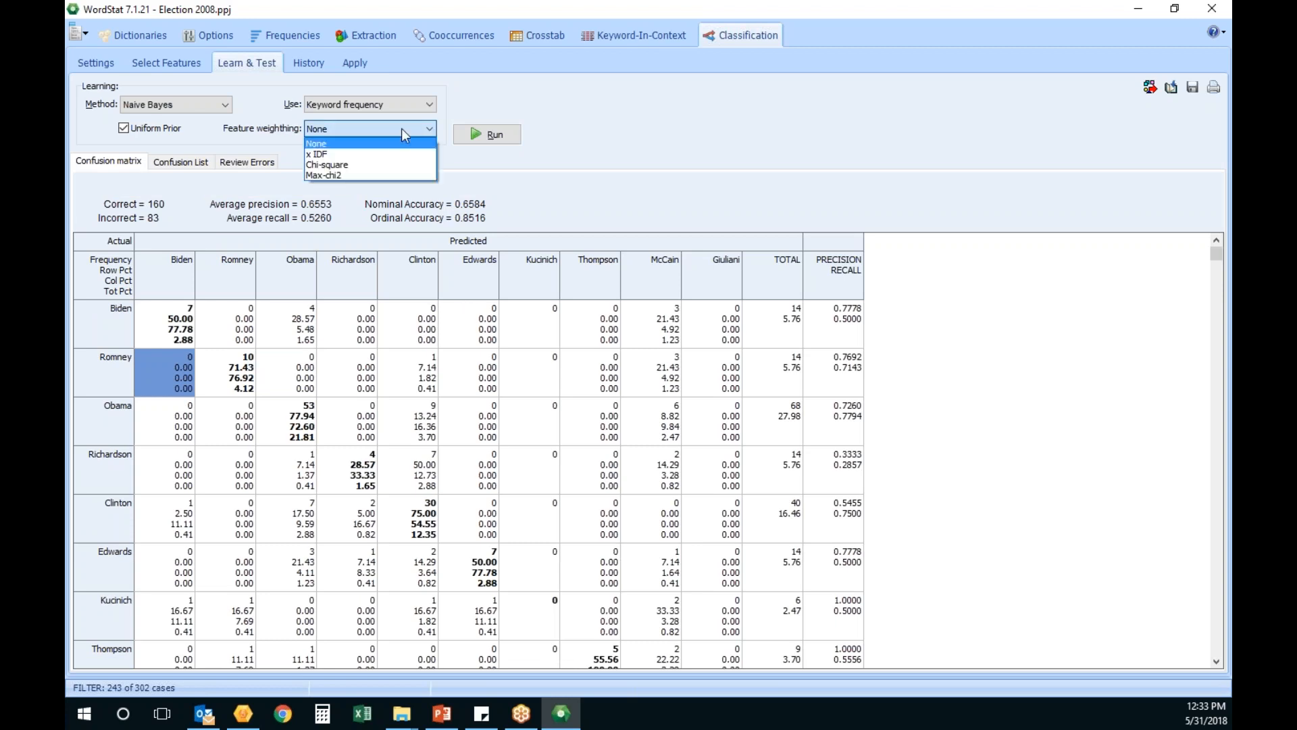
left_click(394, 166)
left_click(510, 137)
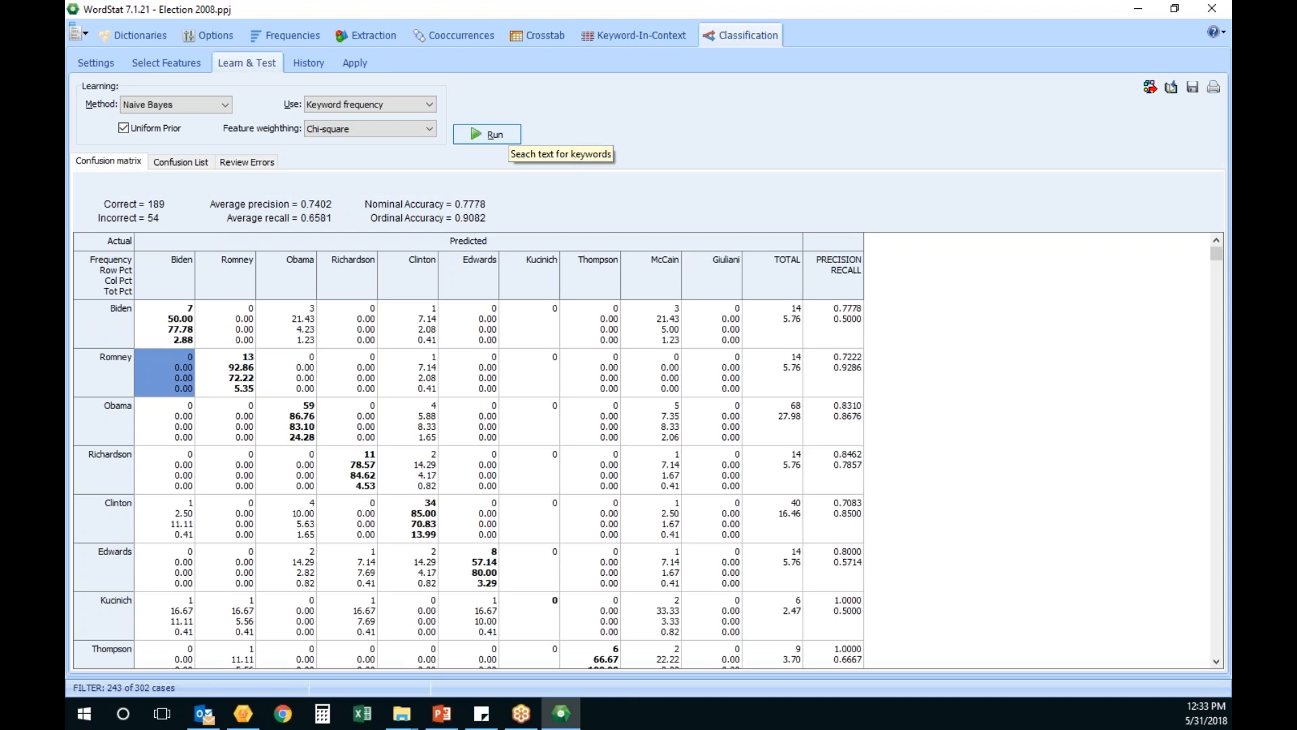
left_click(510, 136)
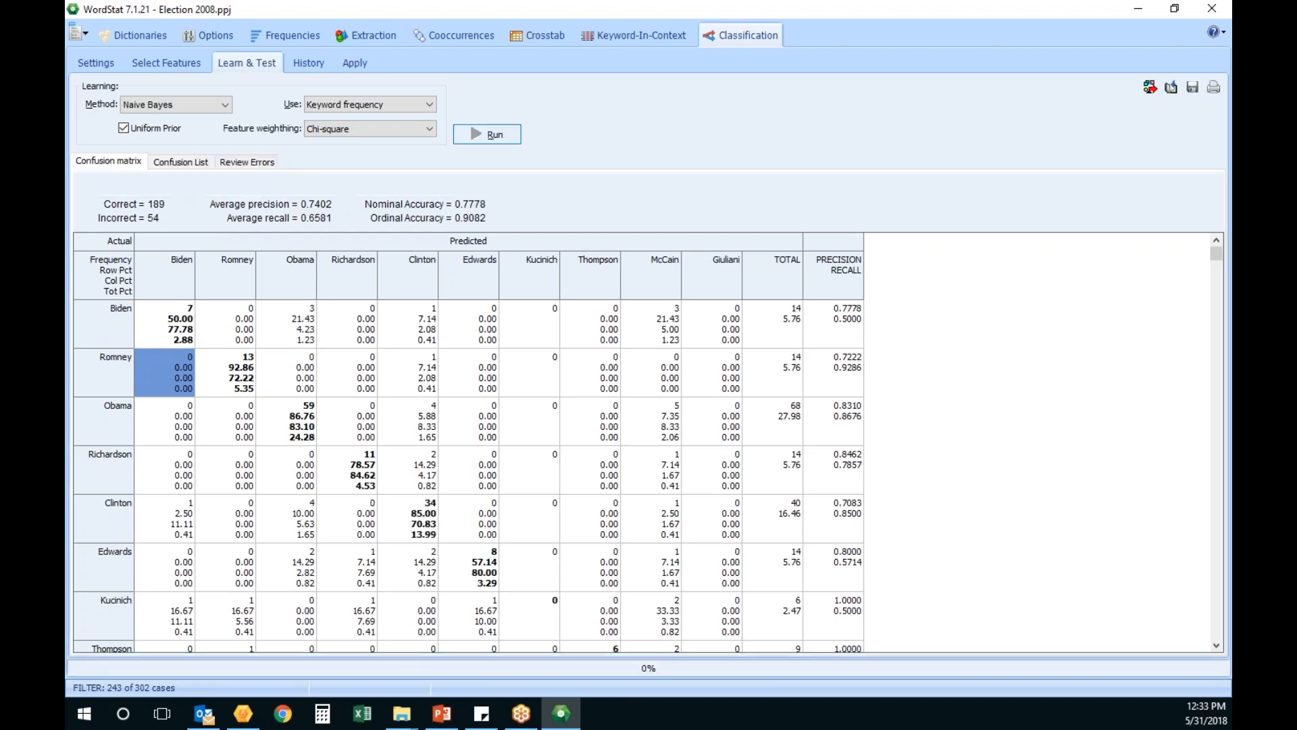
left_click(407, 128)
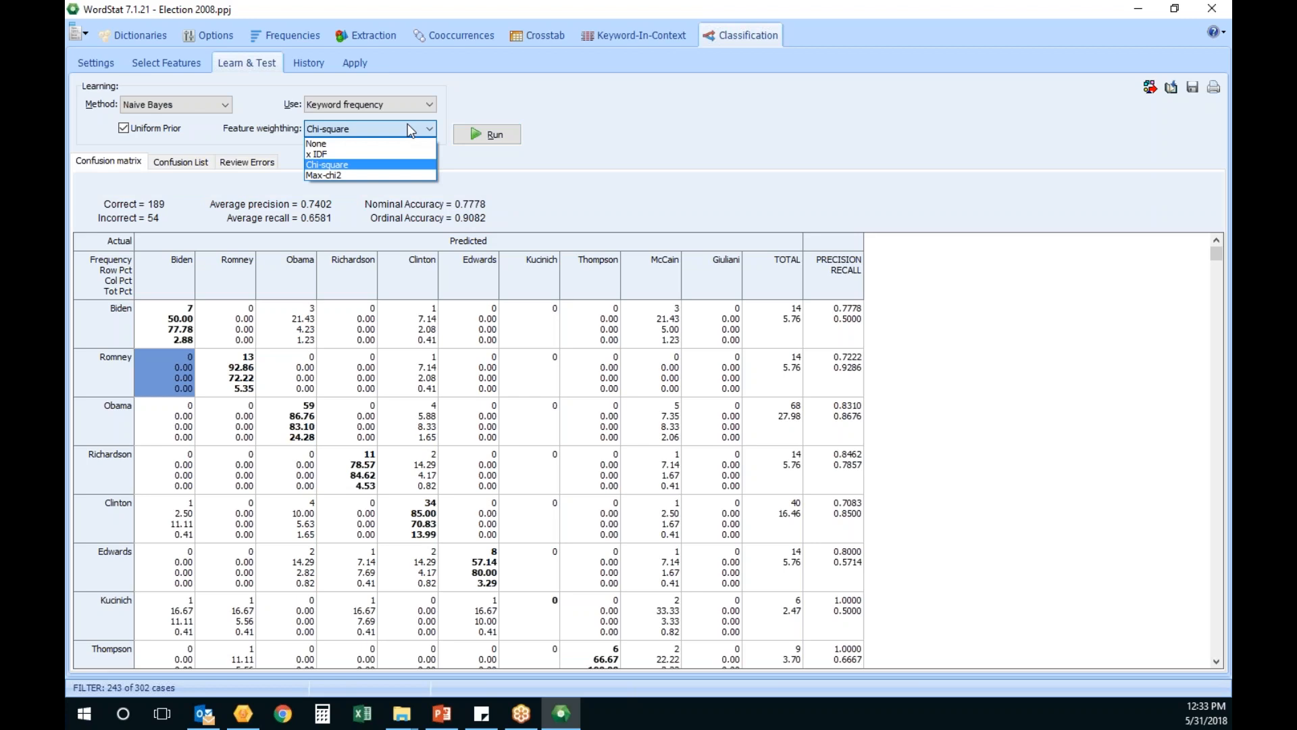
Review the dictionary settings and text processing options, and return to the 4-gram frequency table.
left_click(141, 35)
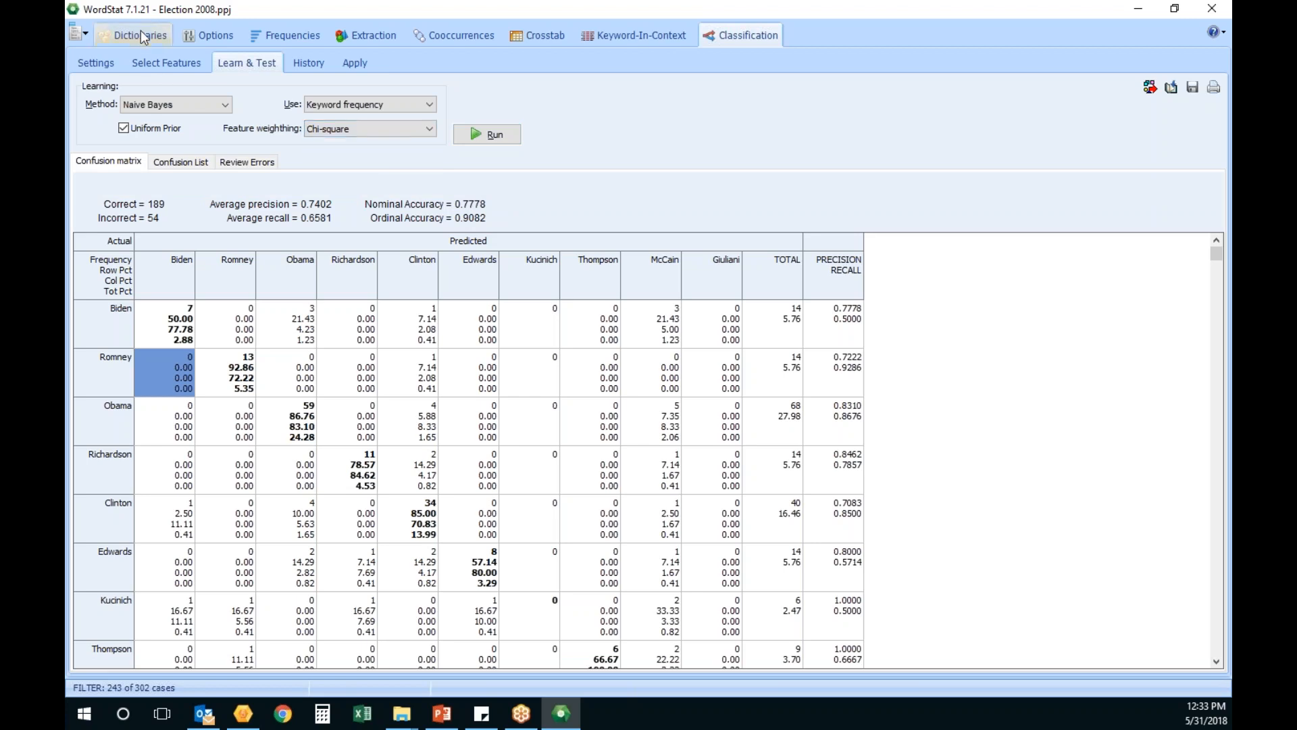
left_click(141, 33)
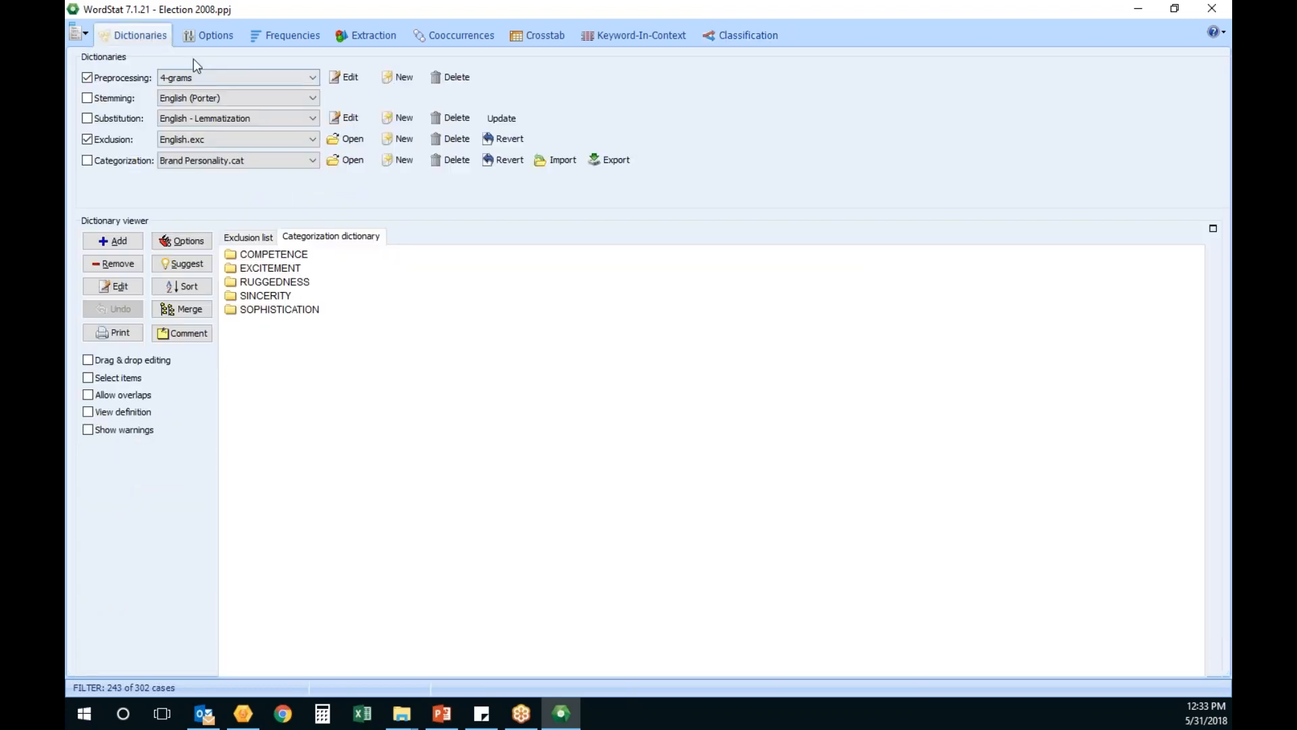
left_click(207, 35)
left_click(298, 34)
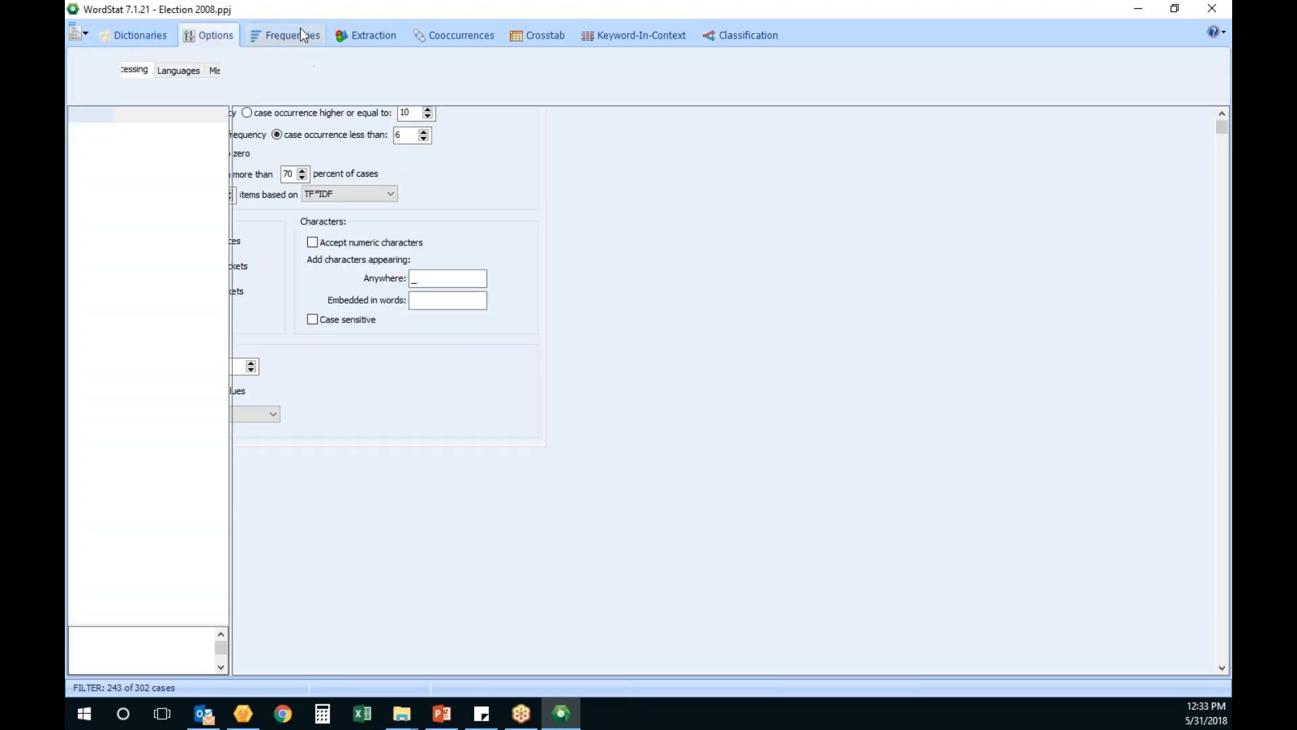
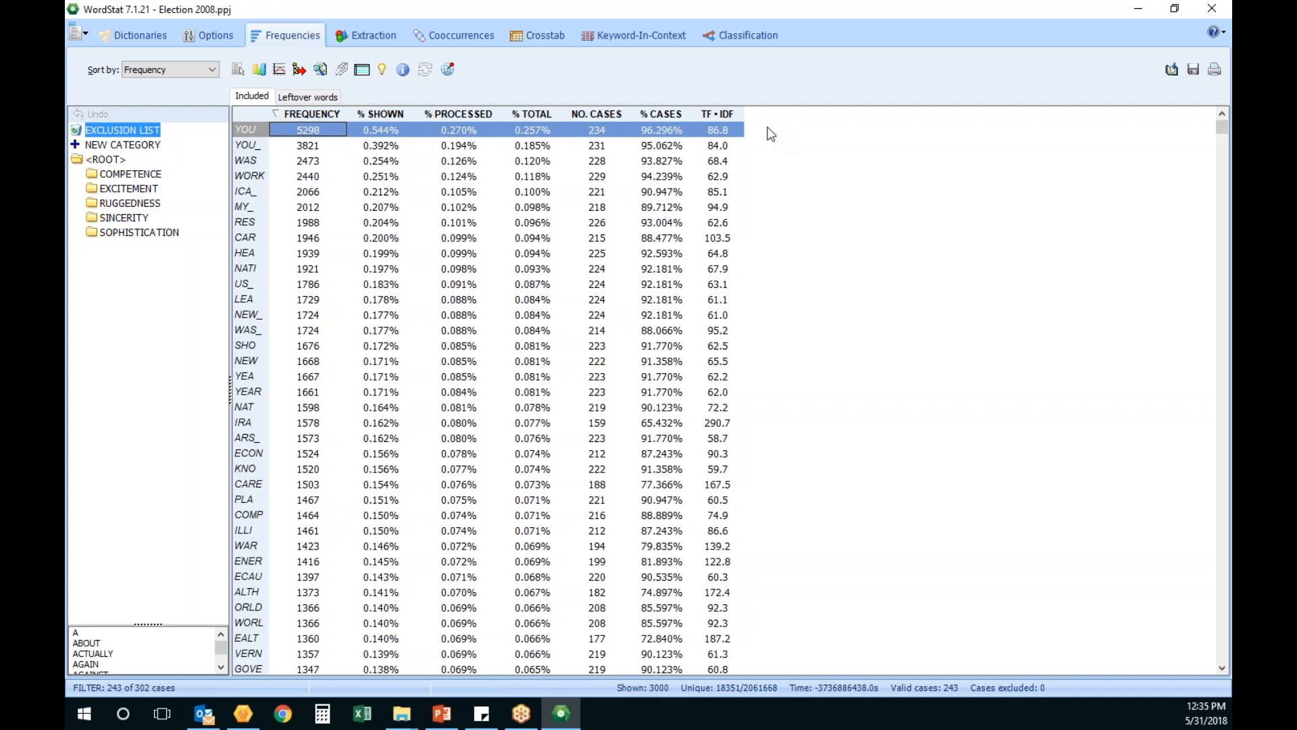
Close WordStat to return to the Election 2008 project in QDA Miner and open Text Retrieval.
left_click(1213, 8)
left_click(613, 368)
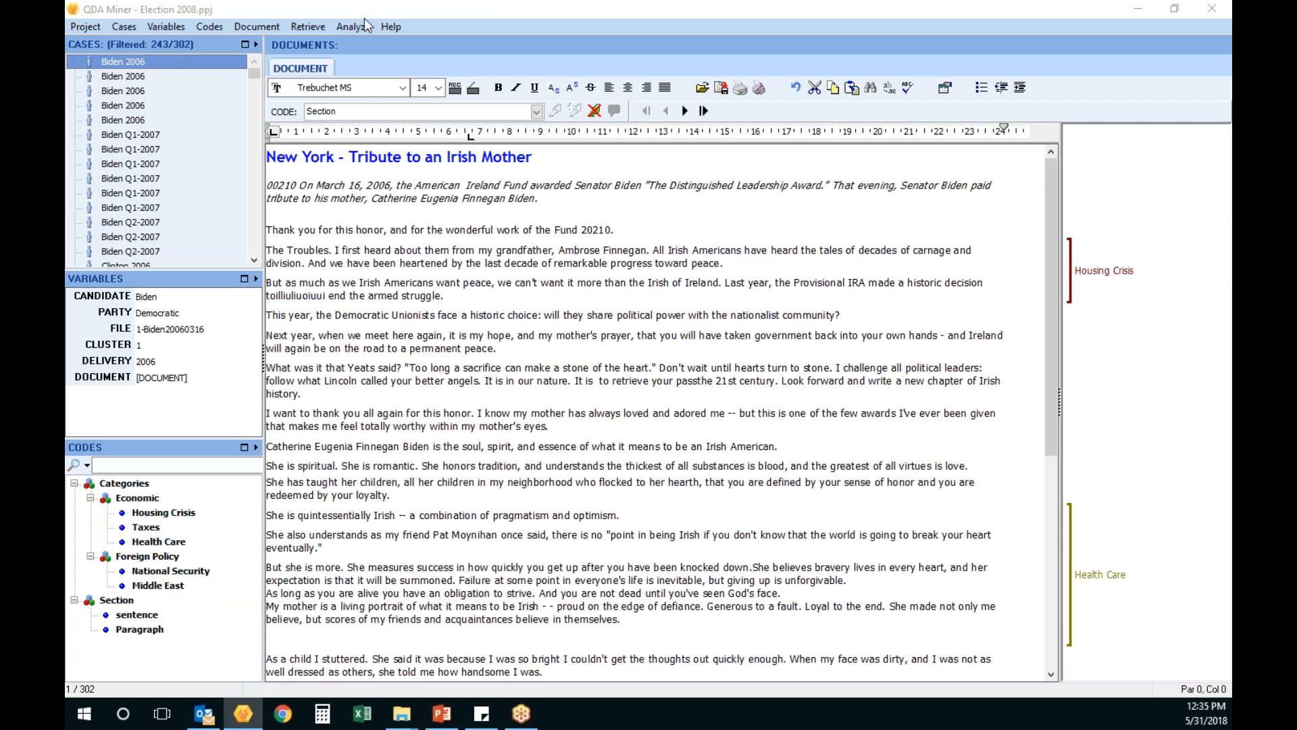
left_click(312, 26)
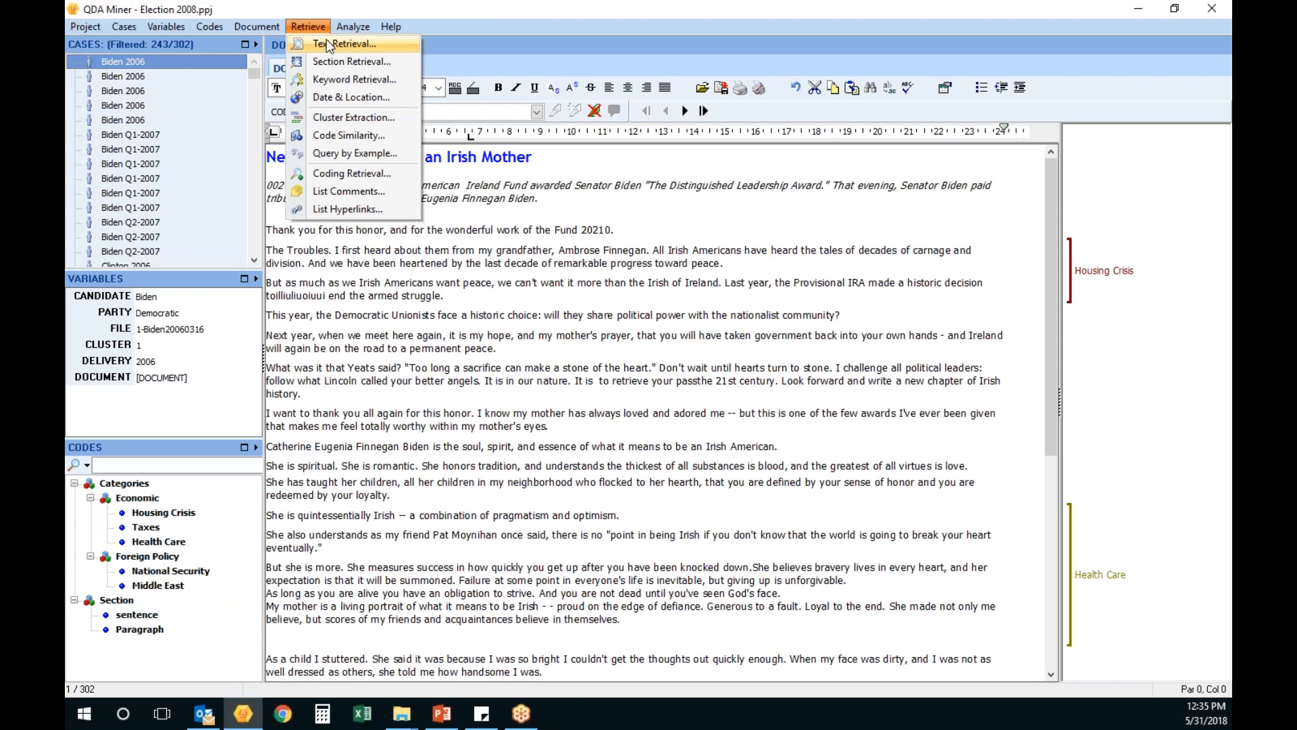
left_click(326, 43)
Set the search unit to Documents, choose to retrieve all units, and add the PARTY variable to the report.
left_click(440, 291)
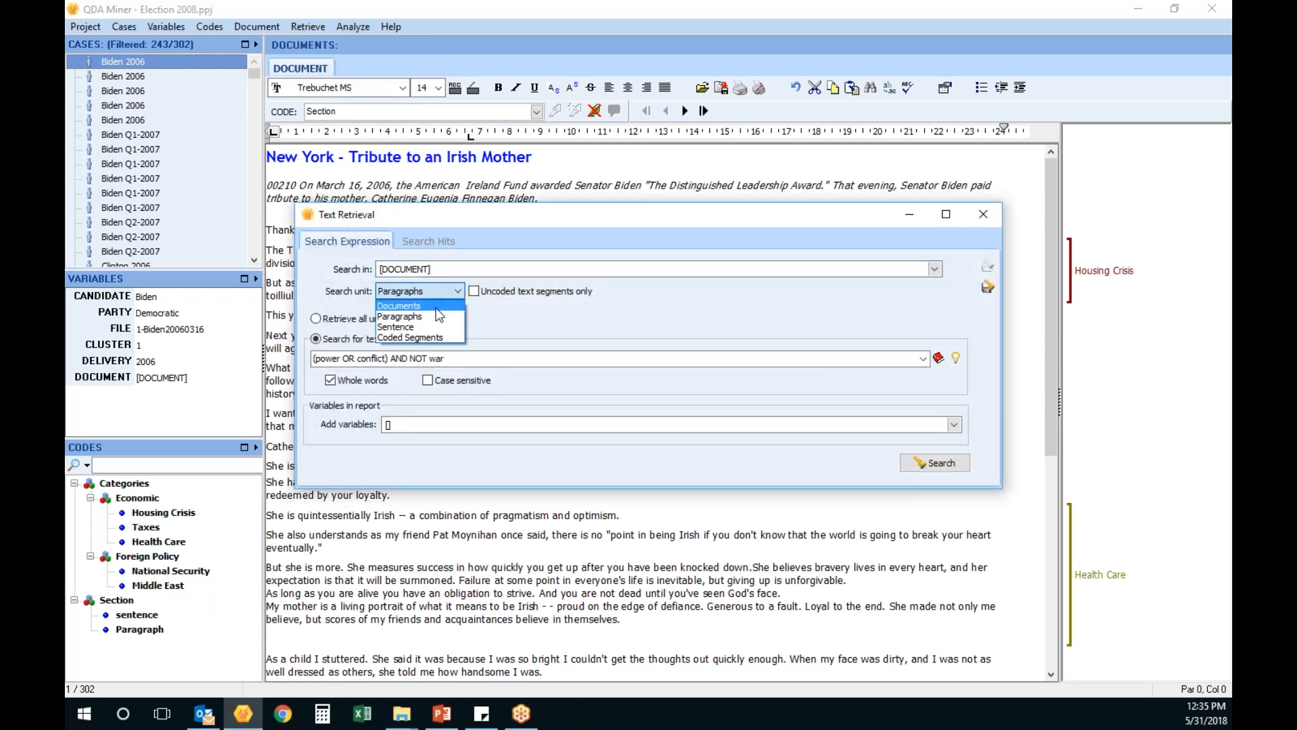
left_click(434, 322)
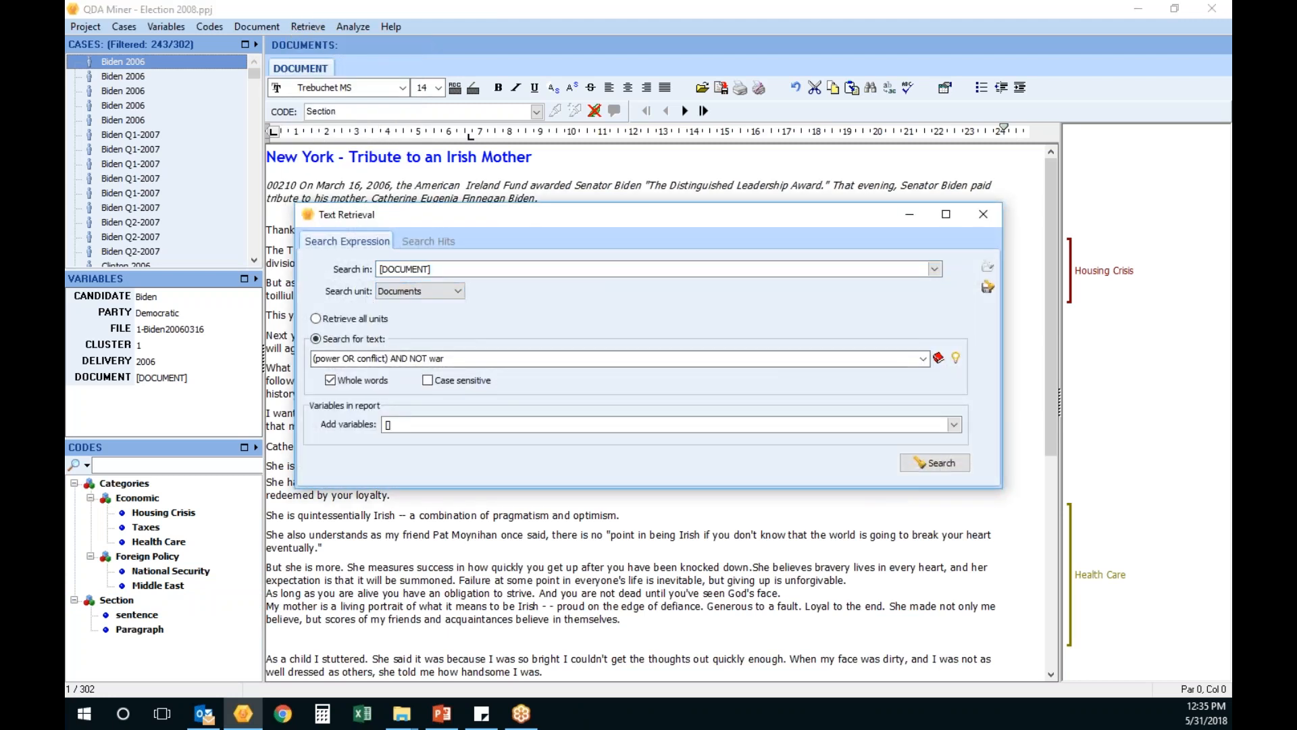
left_click(318, 318)
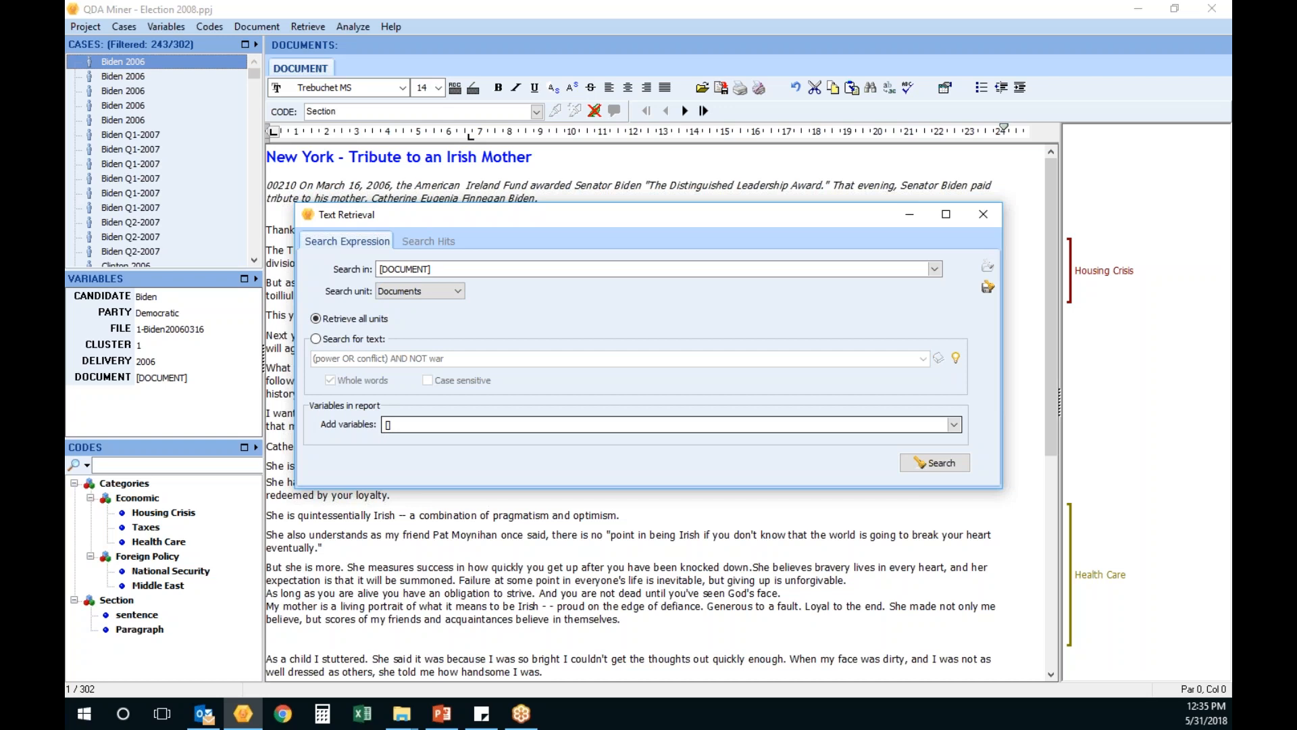
left_click(963, 430)
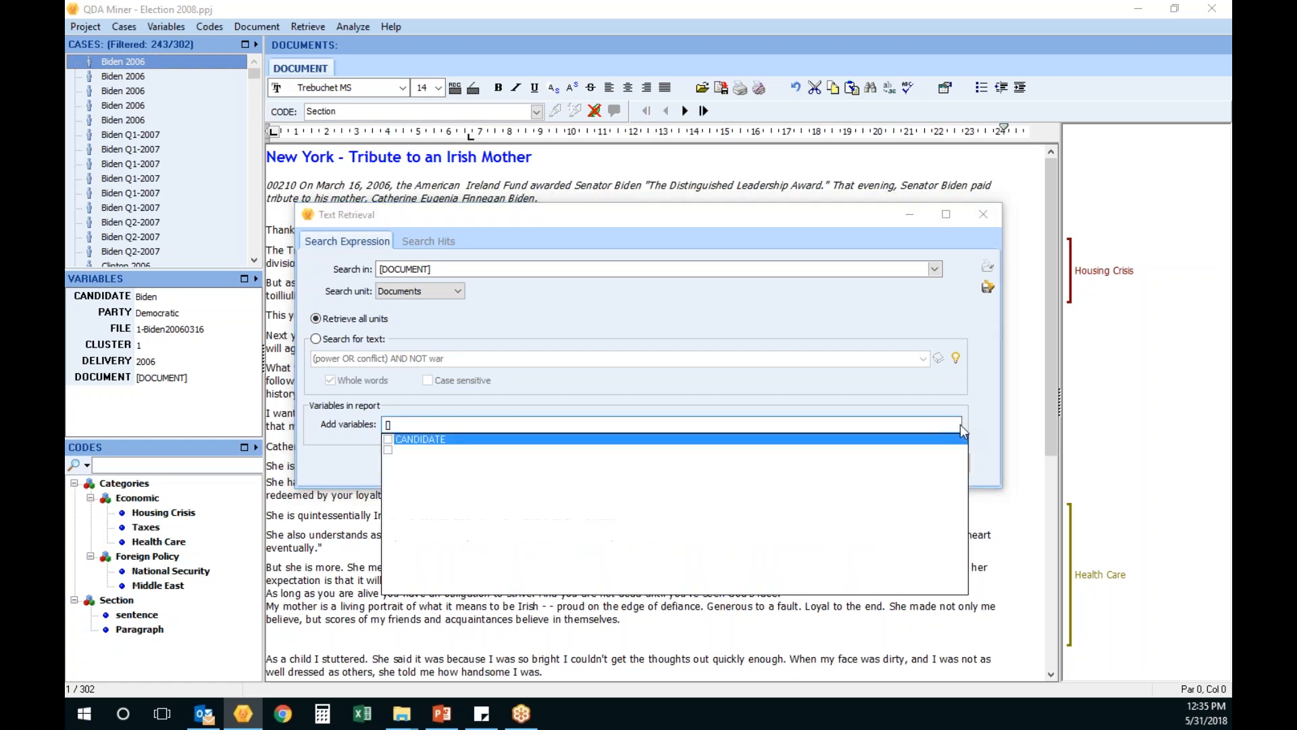
left_click(390, 450)
left_click(412, 424)
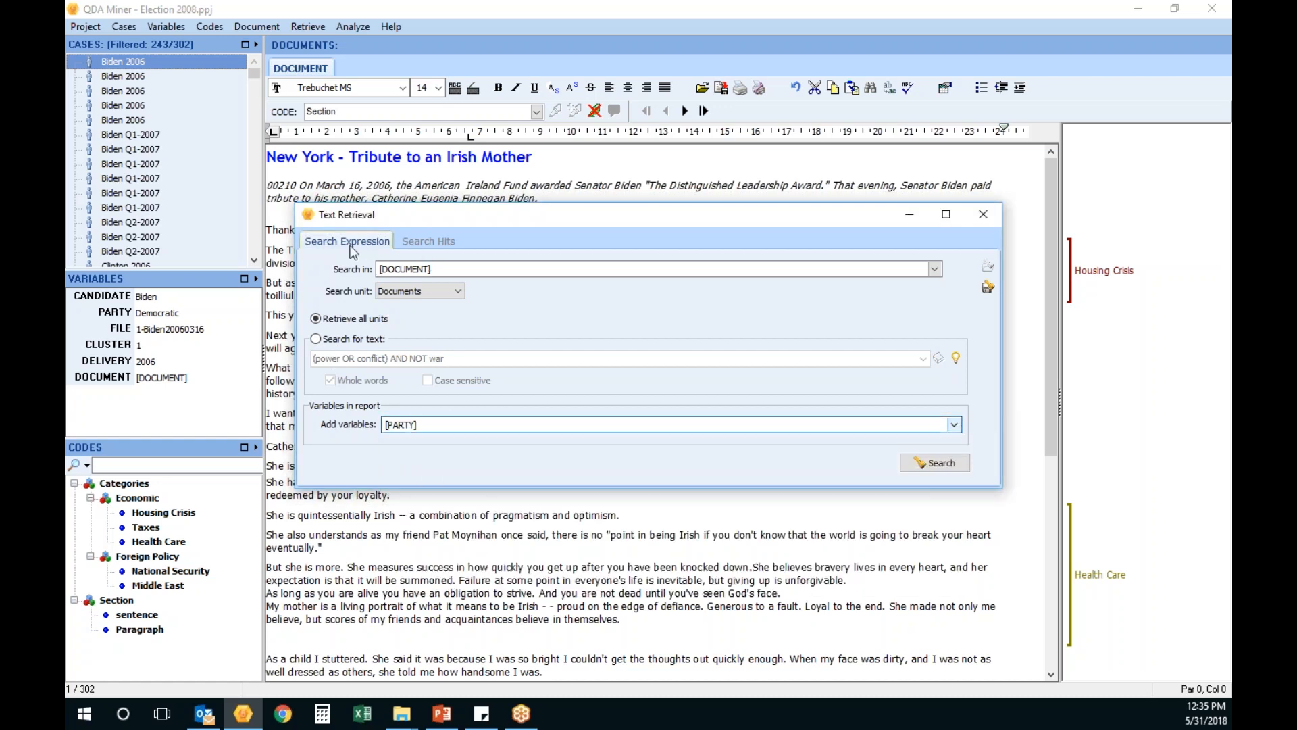
Retrieve all documents and select the Democrats or Republicans classification model for the search hits.
left_click(939, 464)
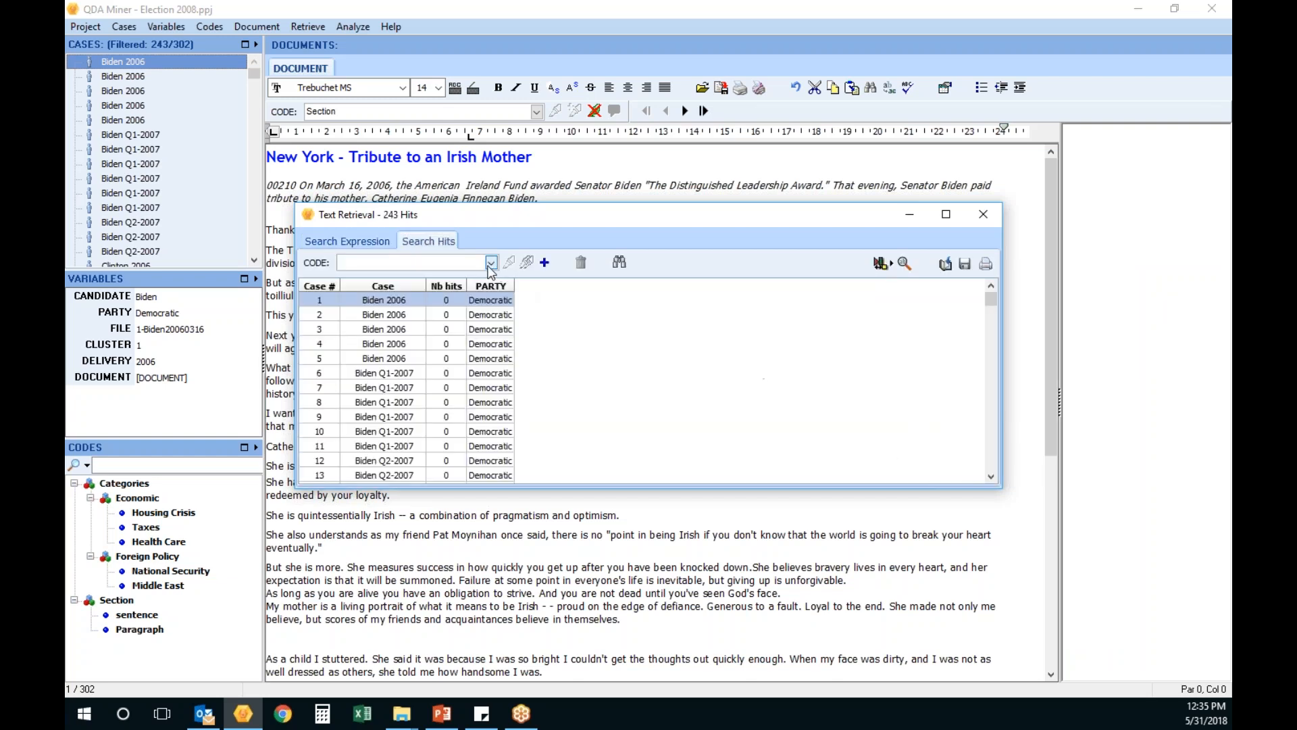
left_click(491, 263)
left_click(491, 263)
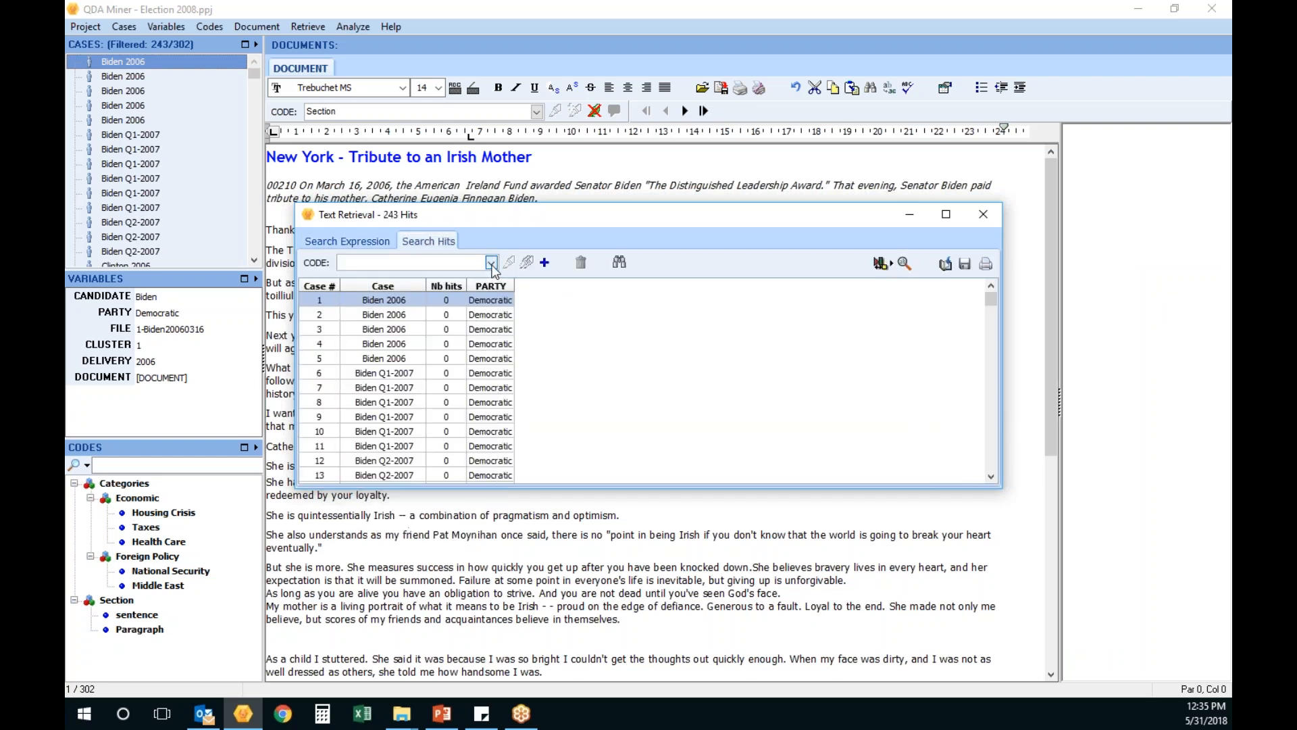
left_click(881, 265)
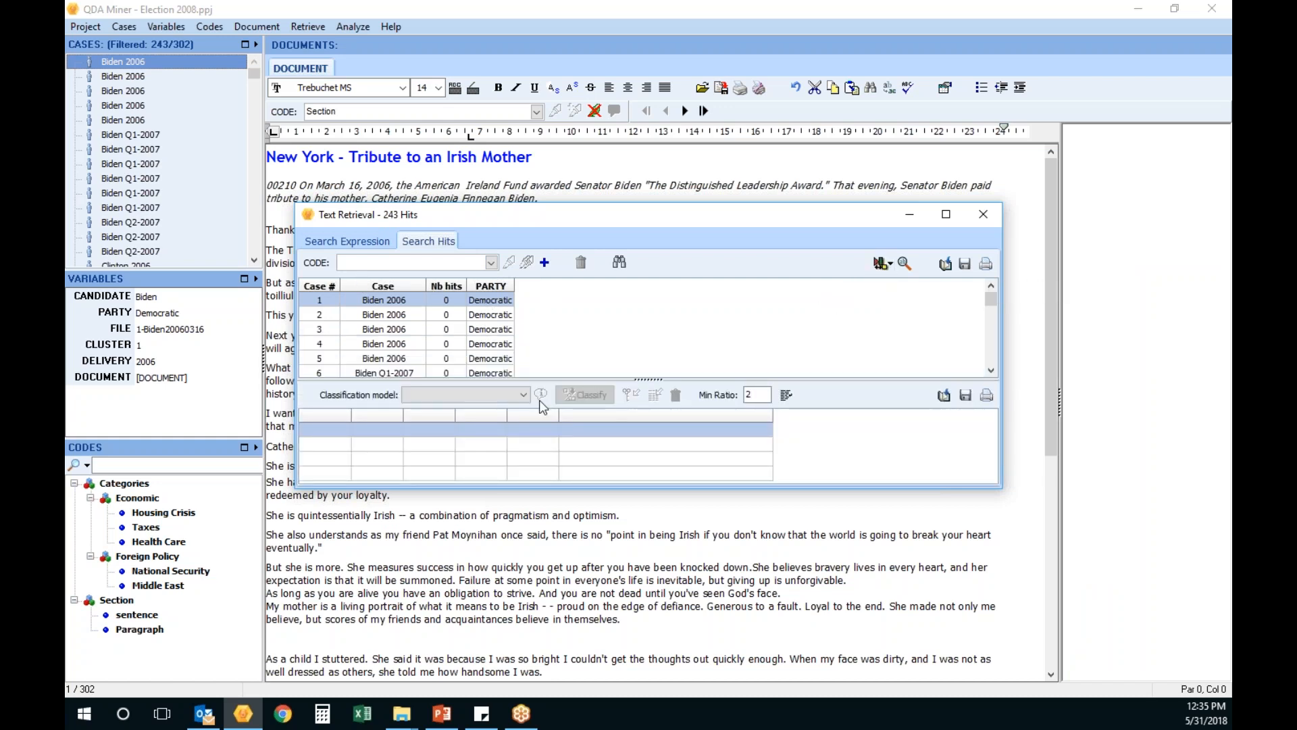
left_click(522, 395)
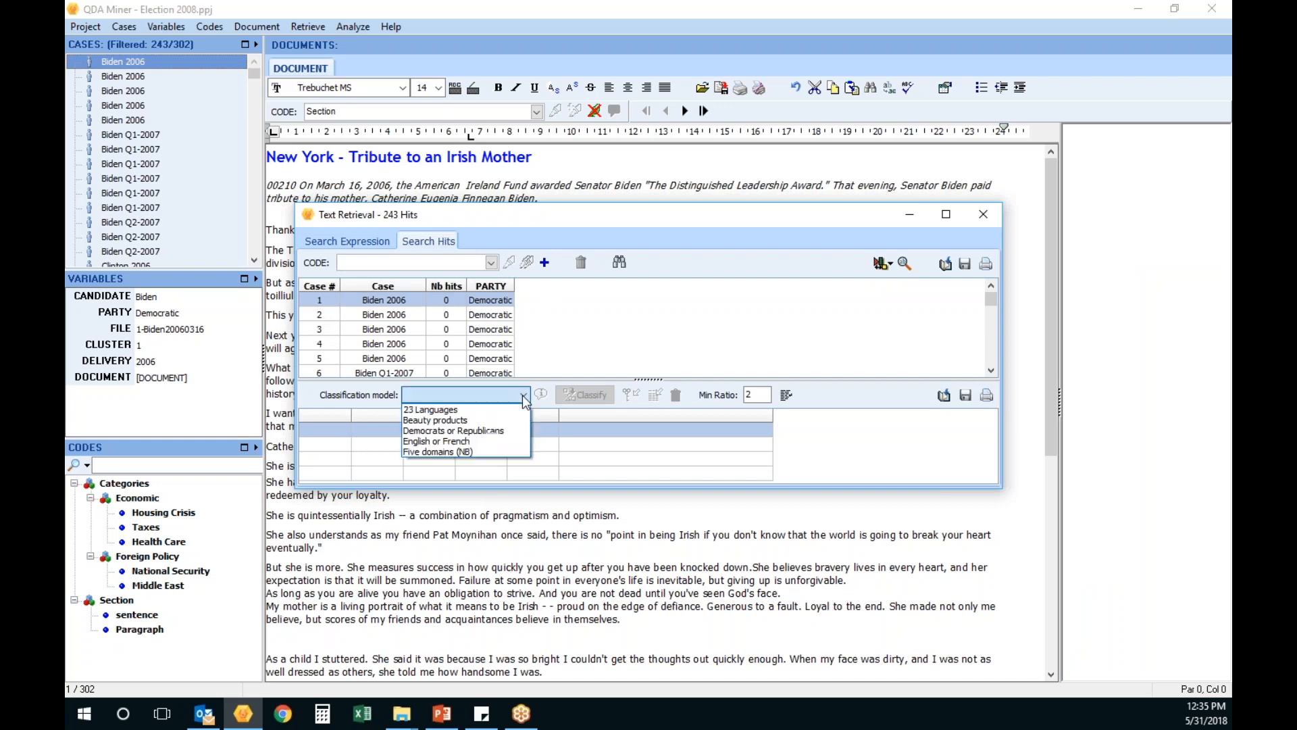
left_click(493, 432)
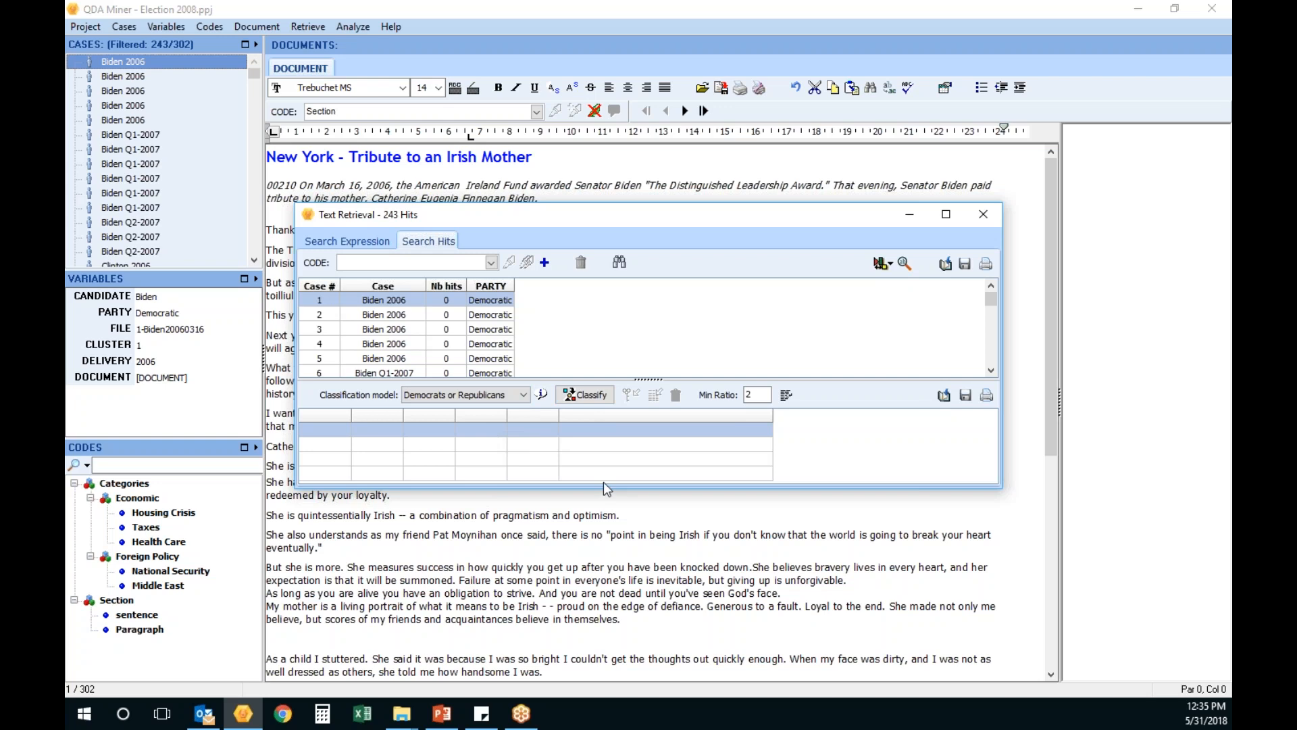
Enlarge the results area, classify the retrieved documents with a minimum ratio of 1, and examine the predicted classes.
left_click_drag(604, 495, 607, 646)
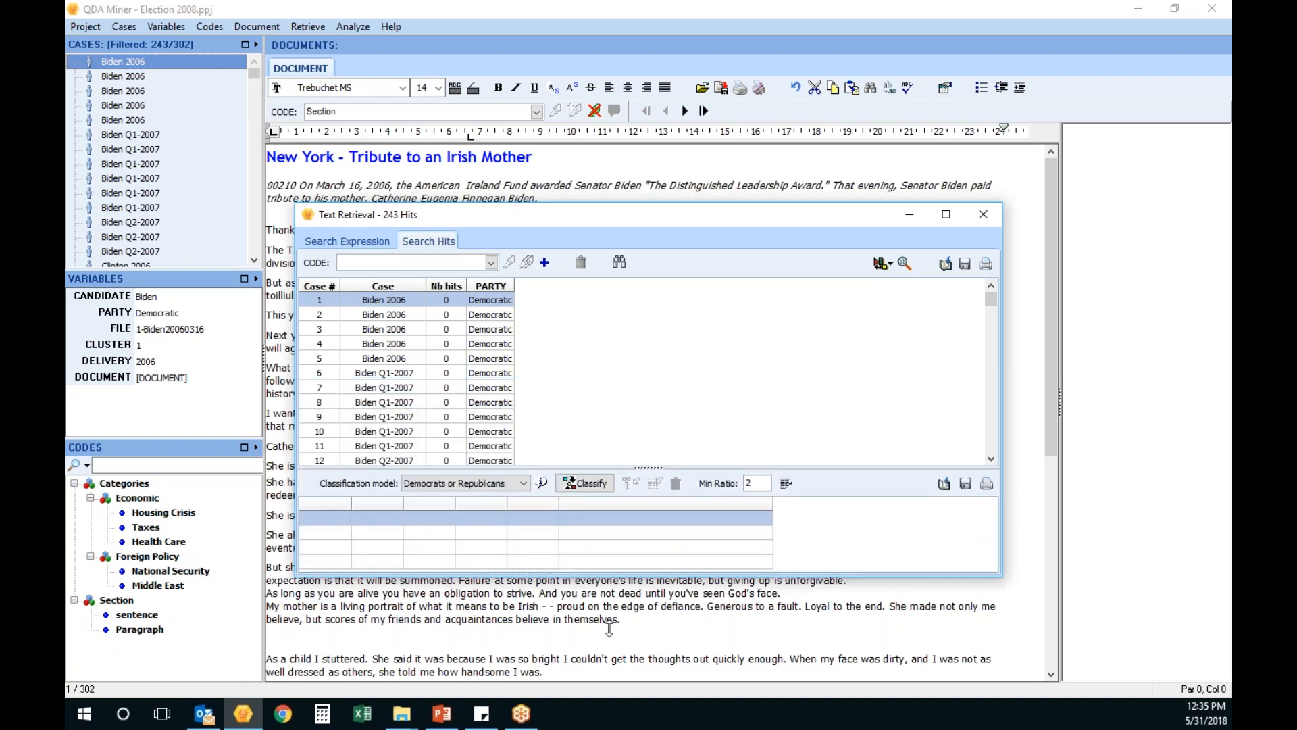
left_click_drag(596, 533, 618, 392)
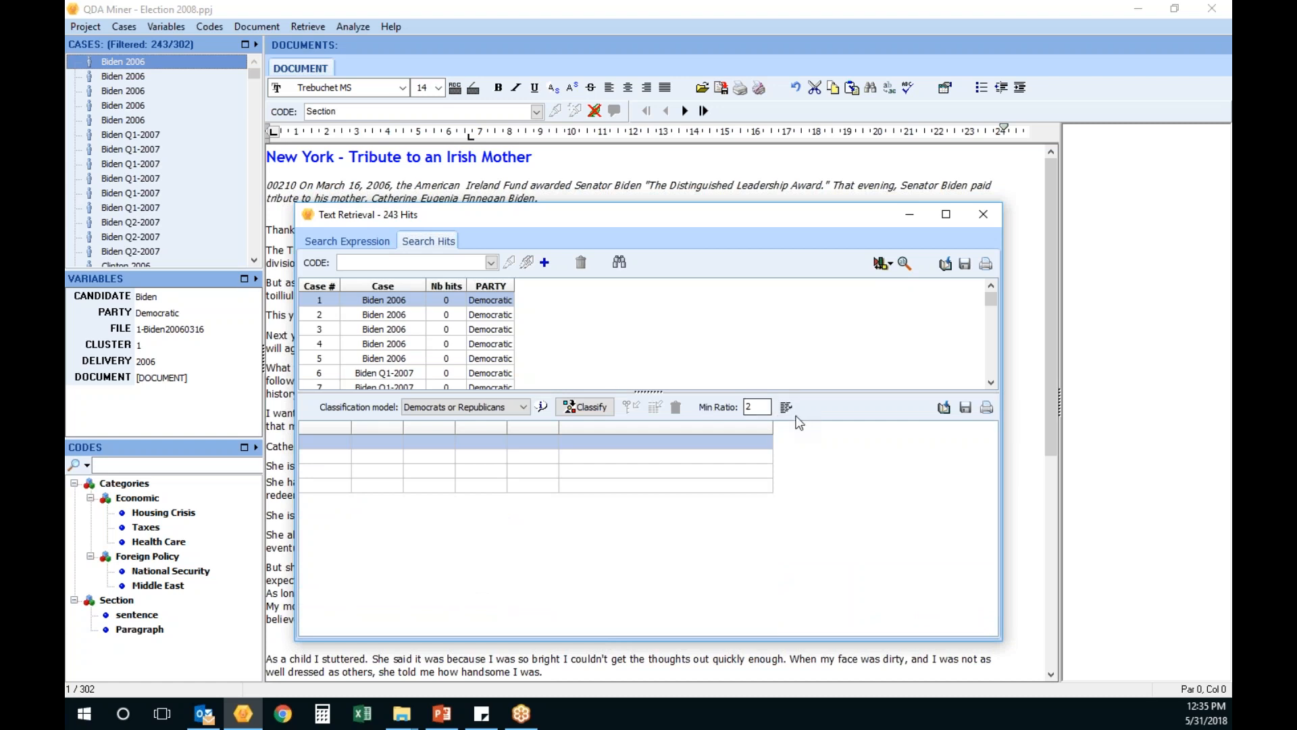
double_click(757, 406)
type("1")
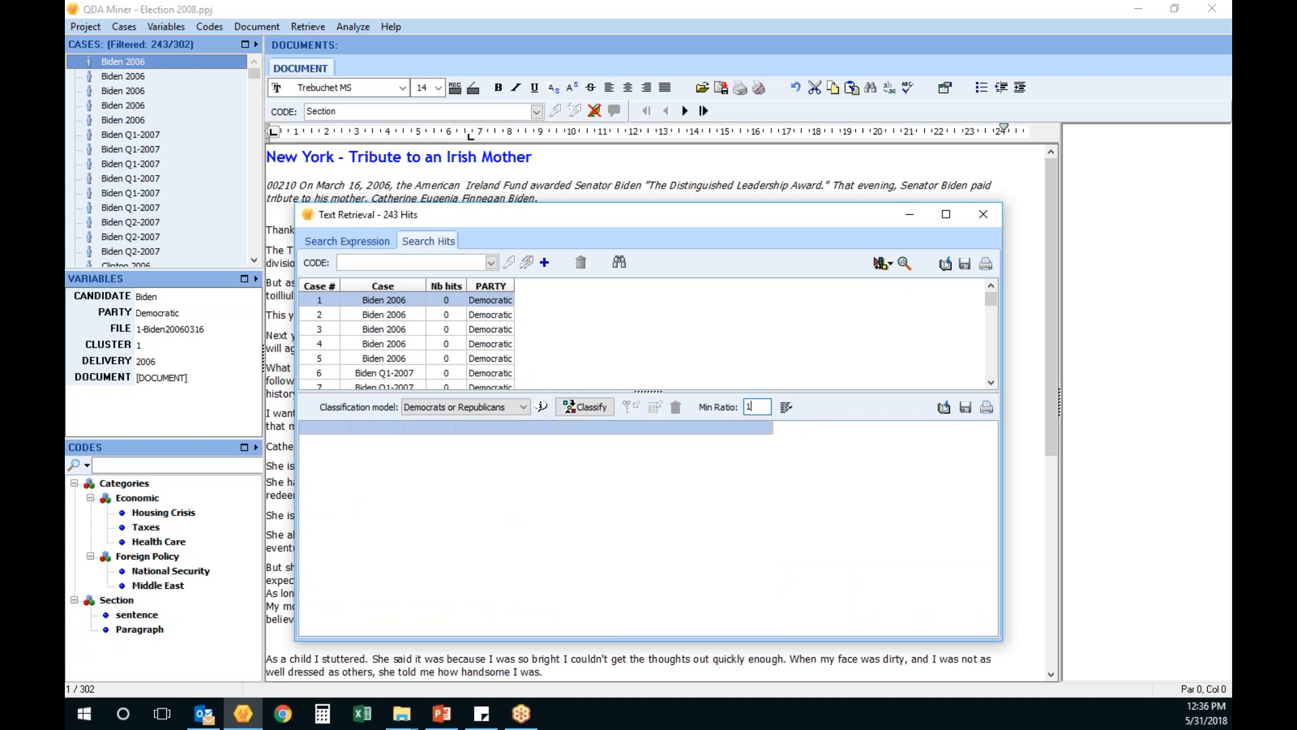
left_click(585, 406)
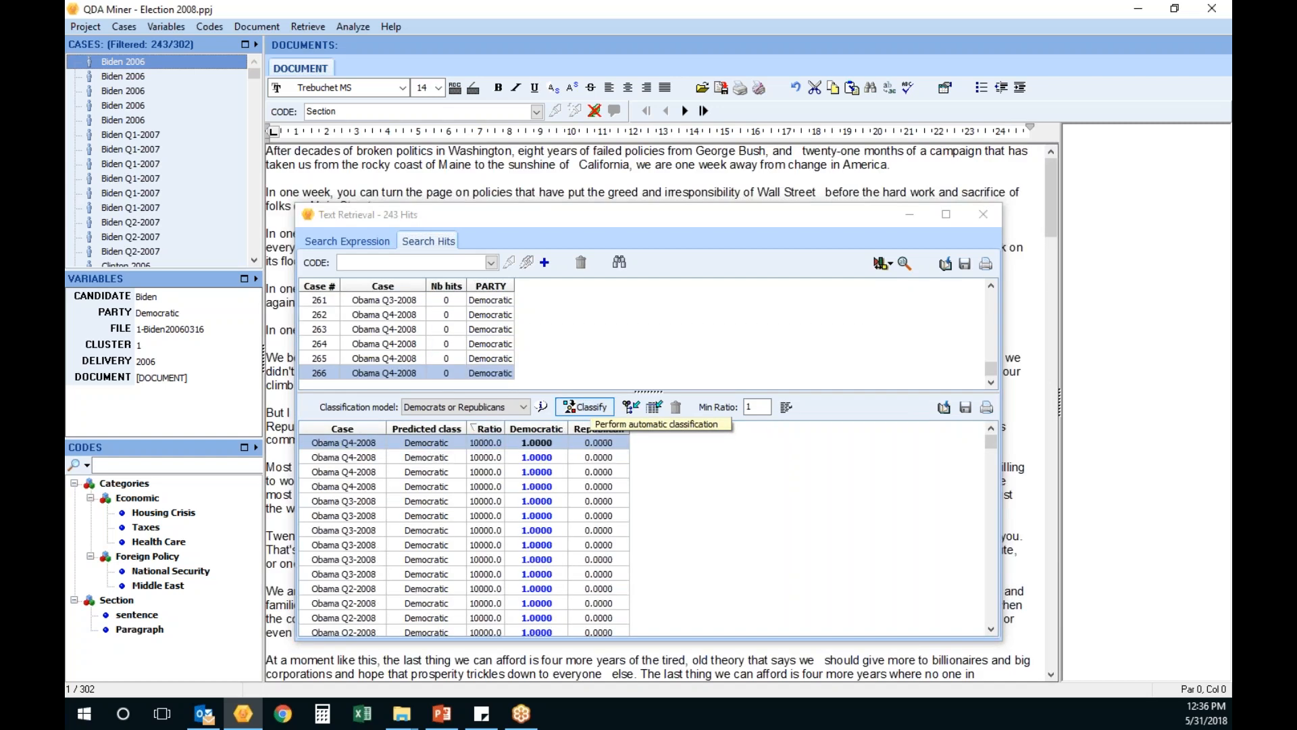
left_click(992, 613)
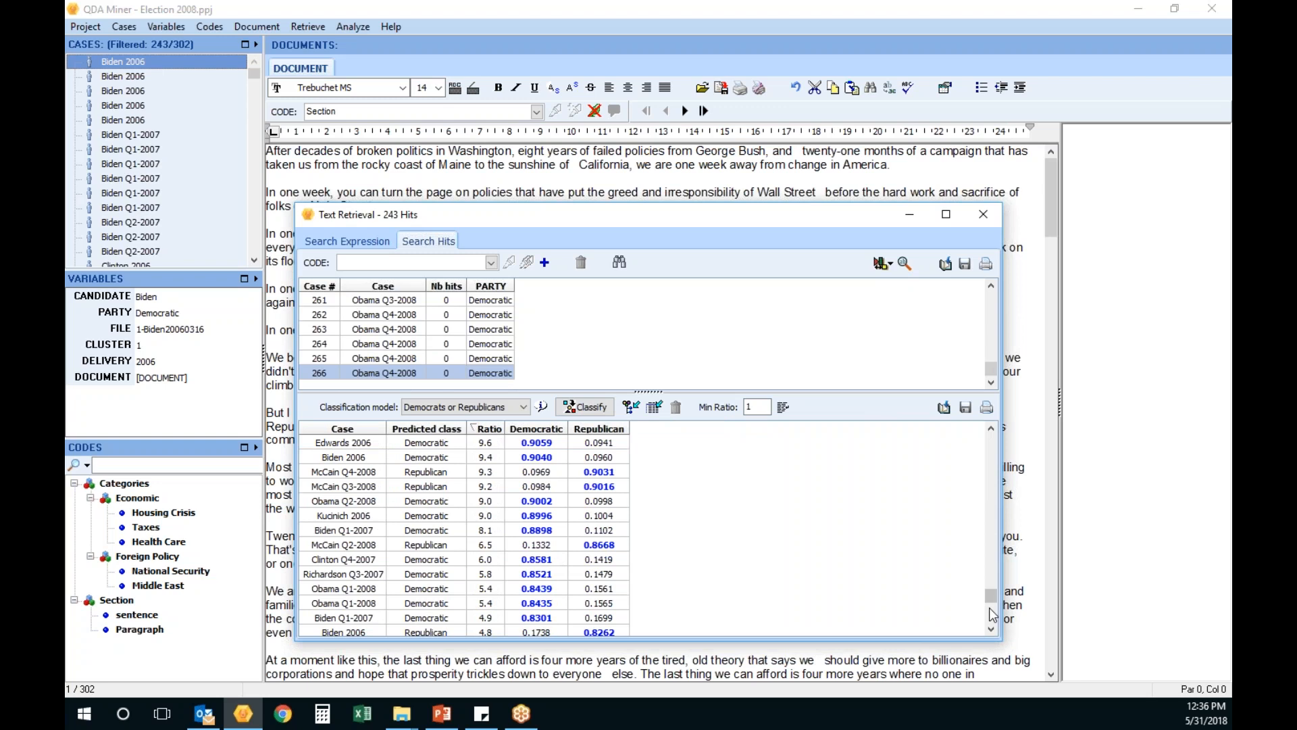
left_click(991, 614)
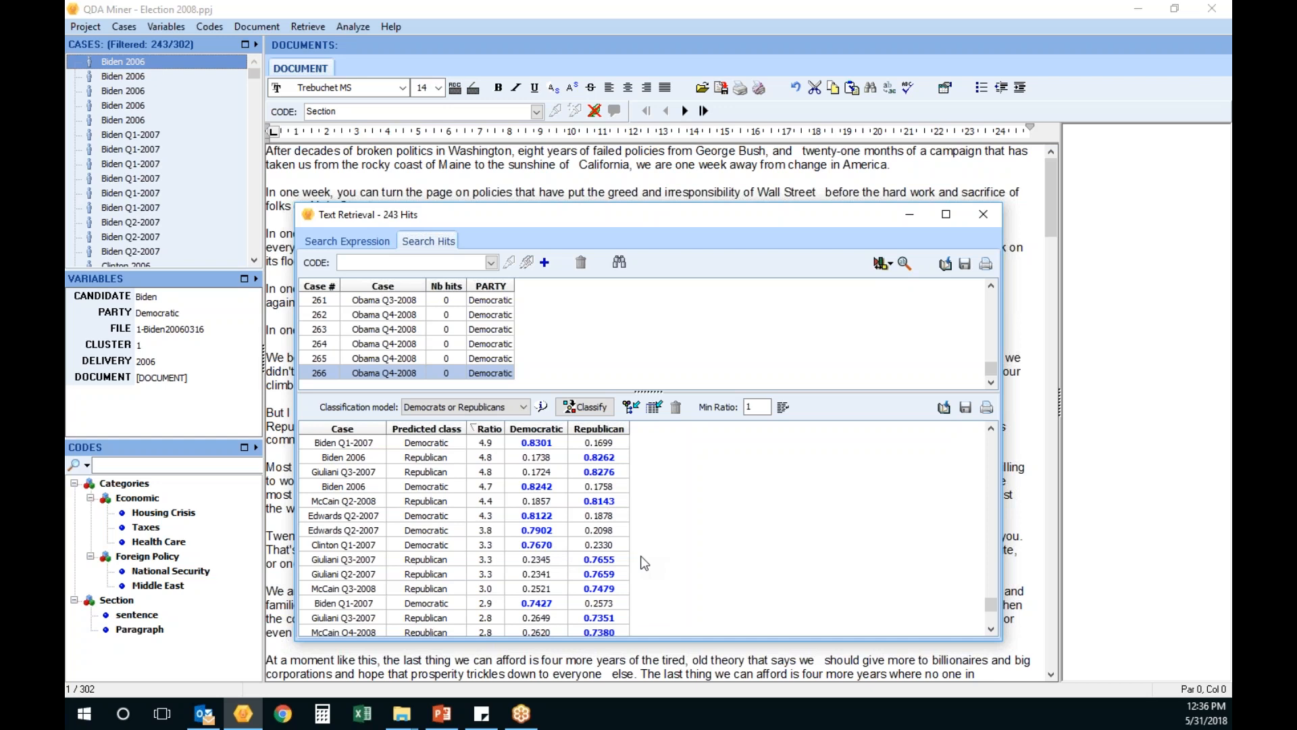
Change the search unit to Paragraphs and retrieve all units again.
left_click(362, 242)
left_click(422, 296)
left_click(415, 315)
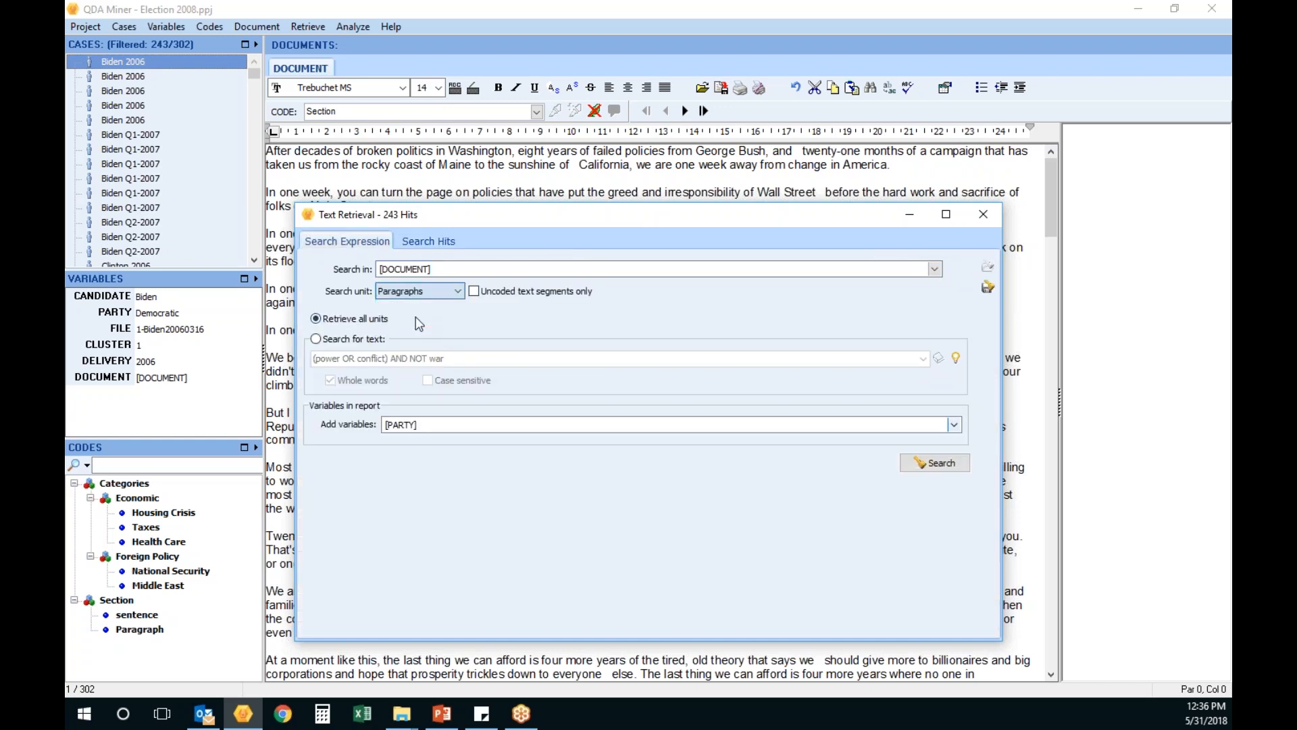
left_click(943, 466)
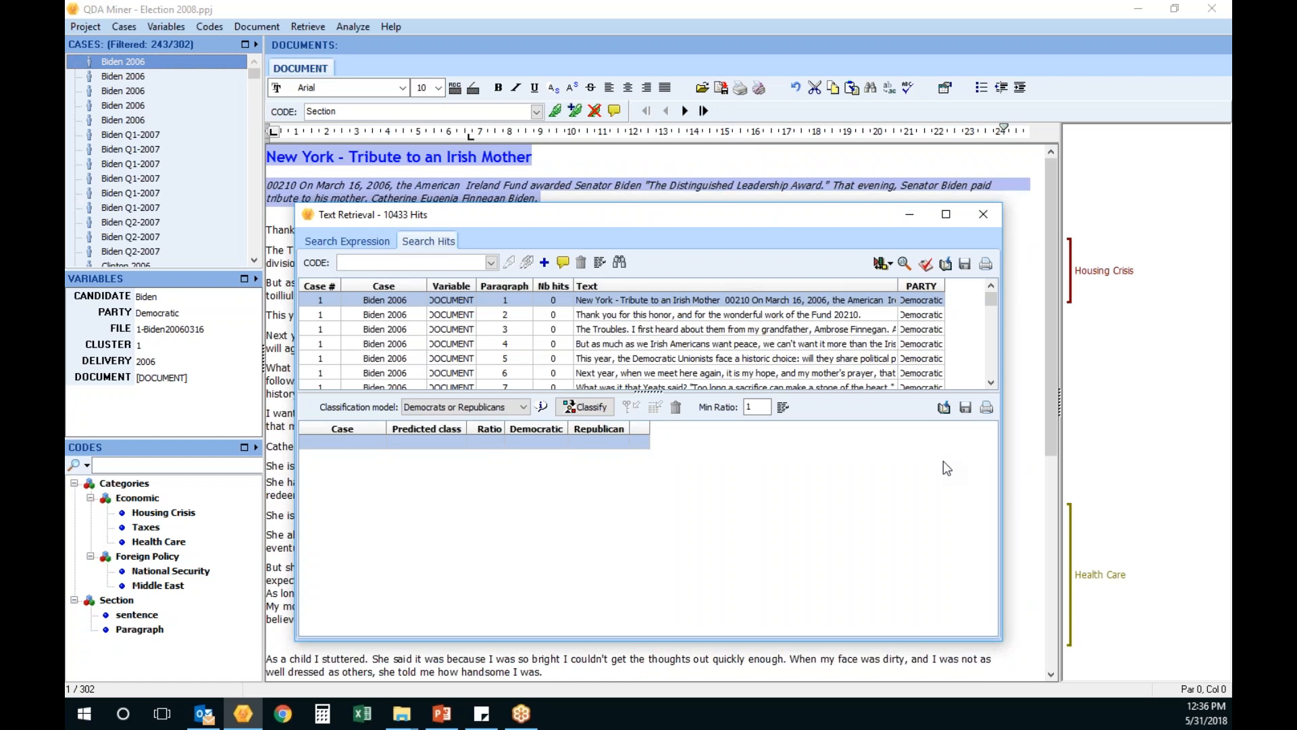
Set the minimum ratio to 2 and classify the retrieved paragraphs with the Democrats or Republicans model.
double_click(751, 406)
type("2")
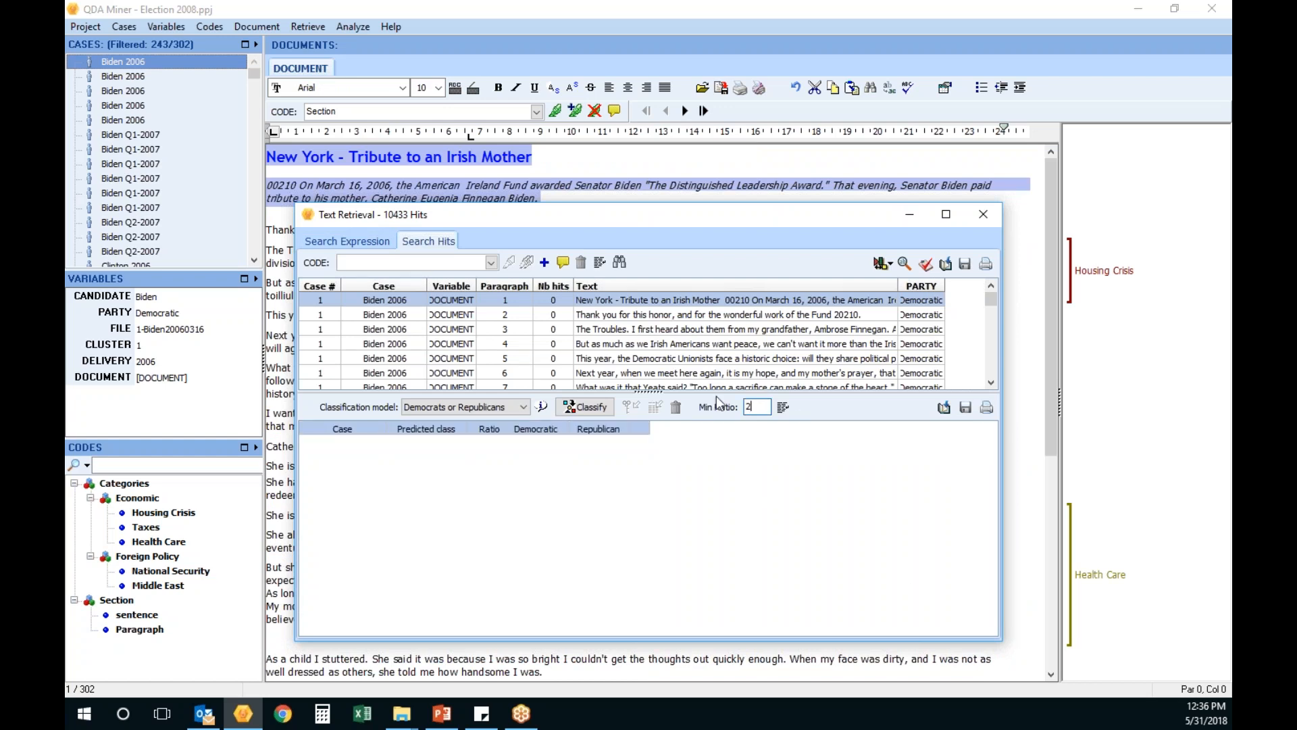
left_click(585, 406)
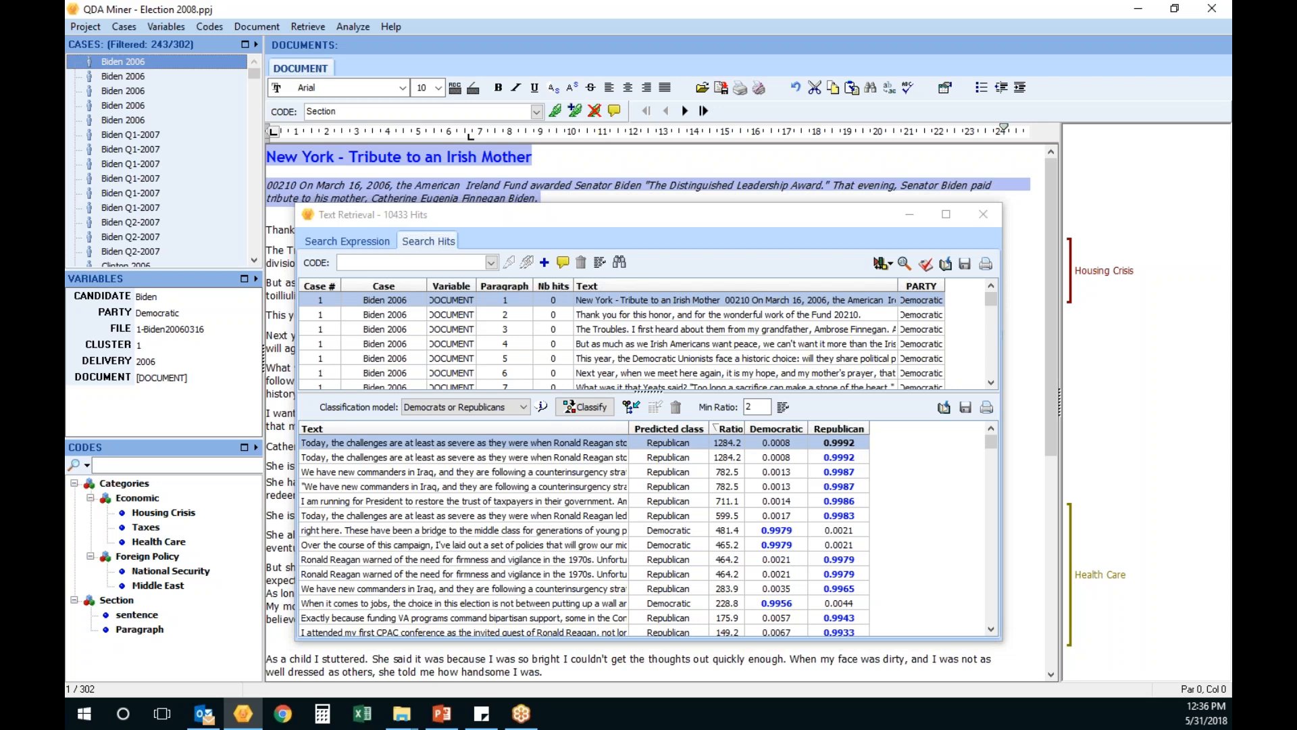
Request autocoding of the classified paragraphs with two new codes, decline it, and close Text Retrieval.
left_click(632, 408)
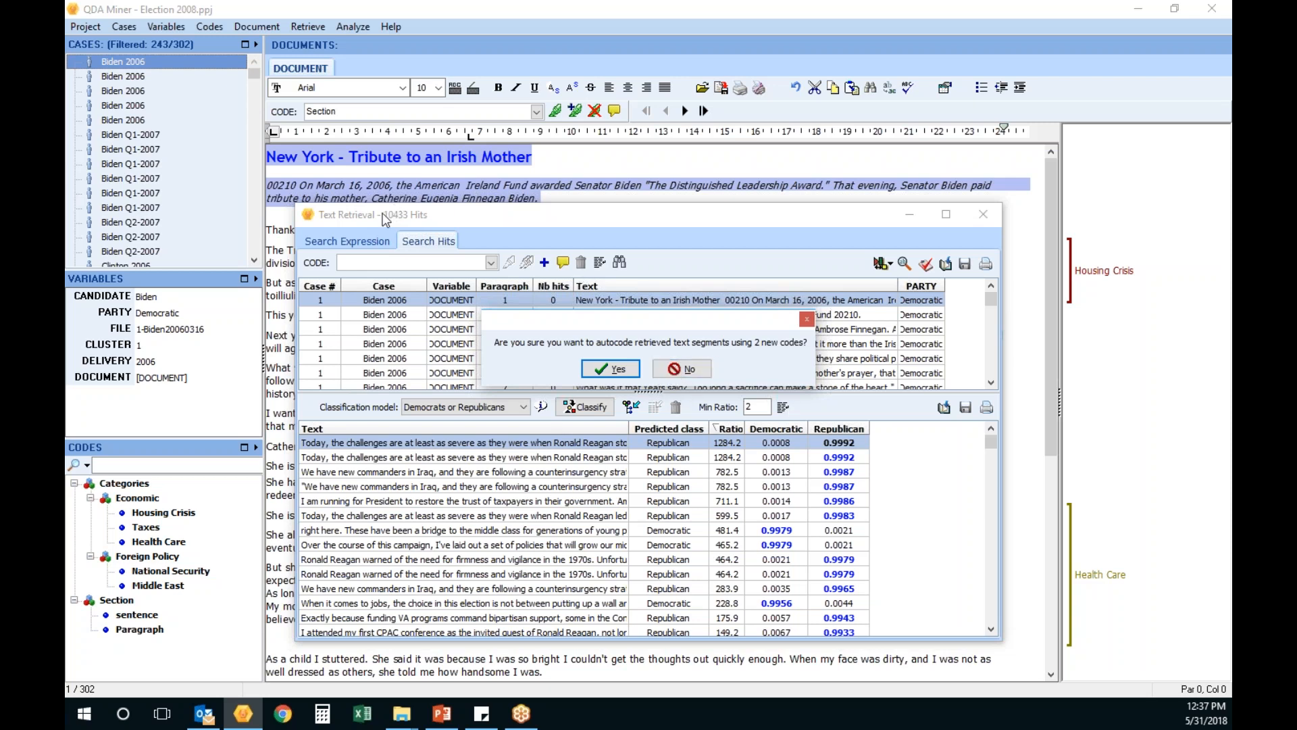
left_click(683, 369)
left_click(585, 407)
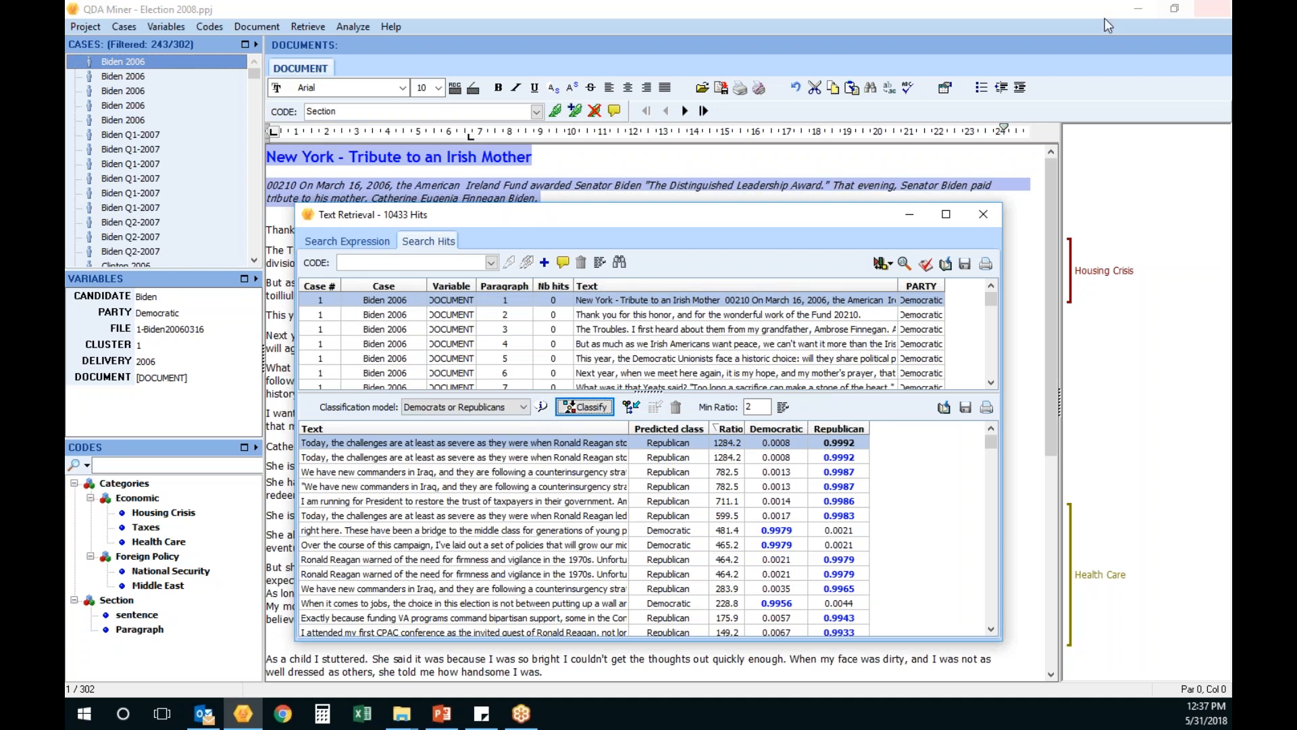
left_click(993, 222)
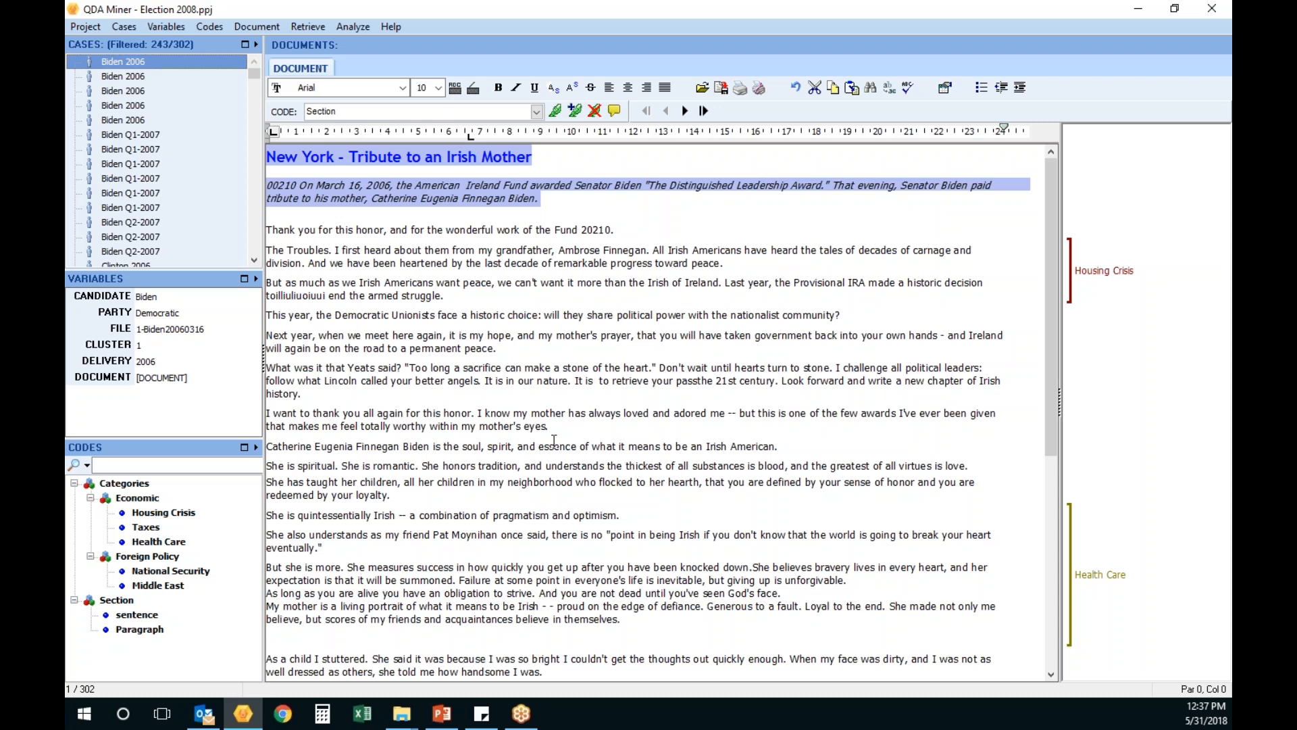
Look through the coded Biden 2006 speech and open the Biden Q1-2007 speech about Iraq.
left_click(376, 427)
scroll(635, 460, "down", 5)
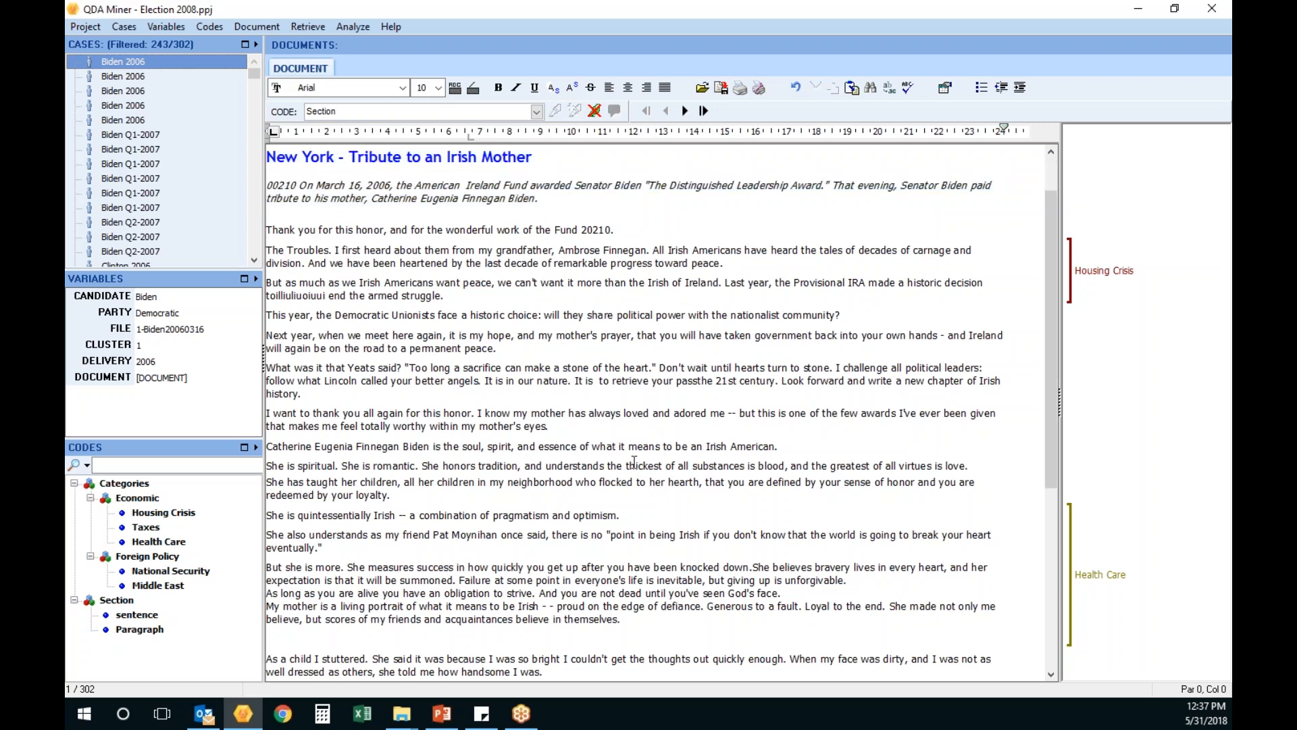
scroll(634, 459, "down", 2)
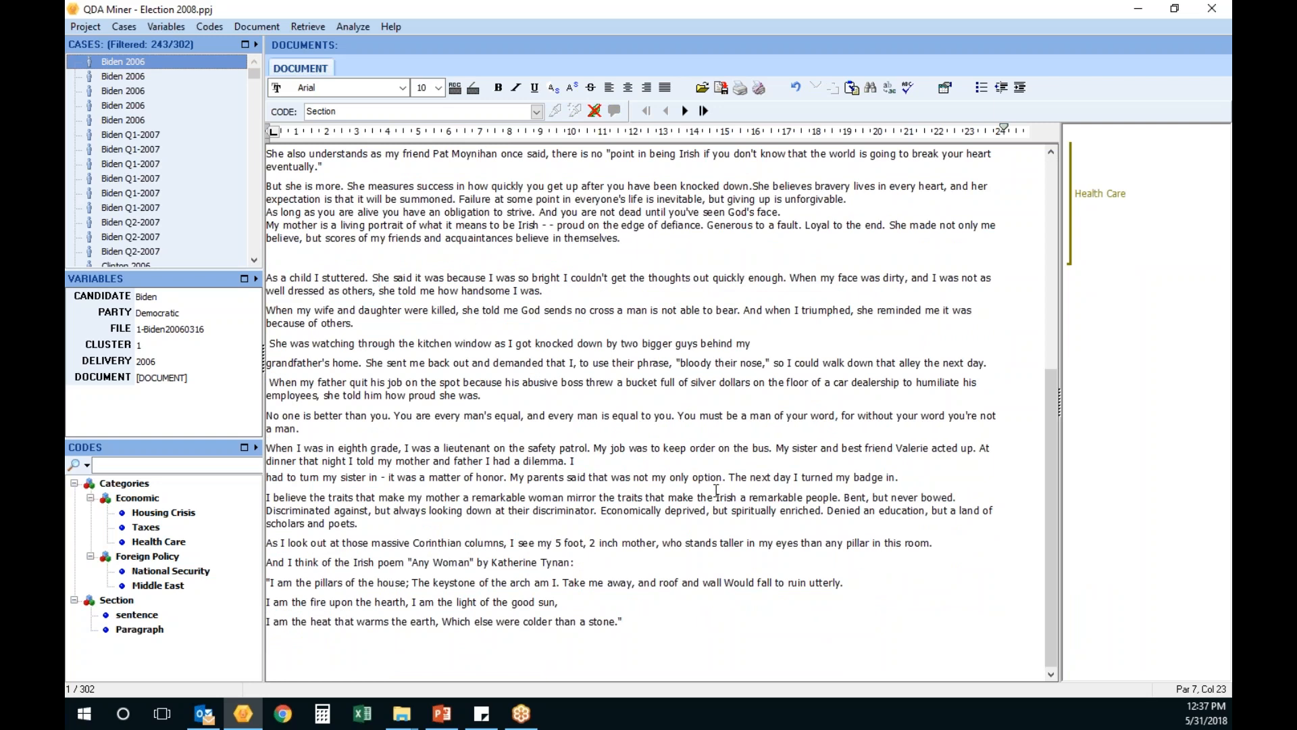
scroll(717, 489, "up", 7)
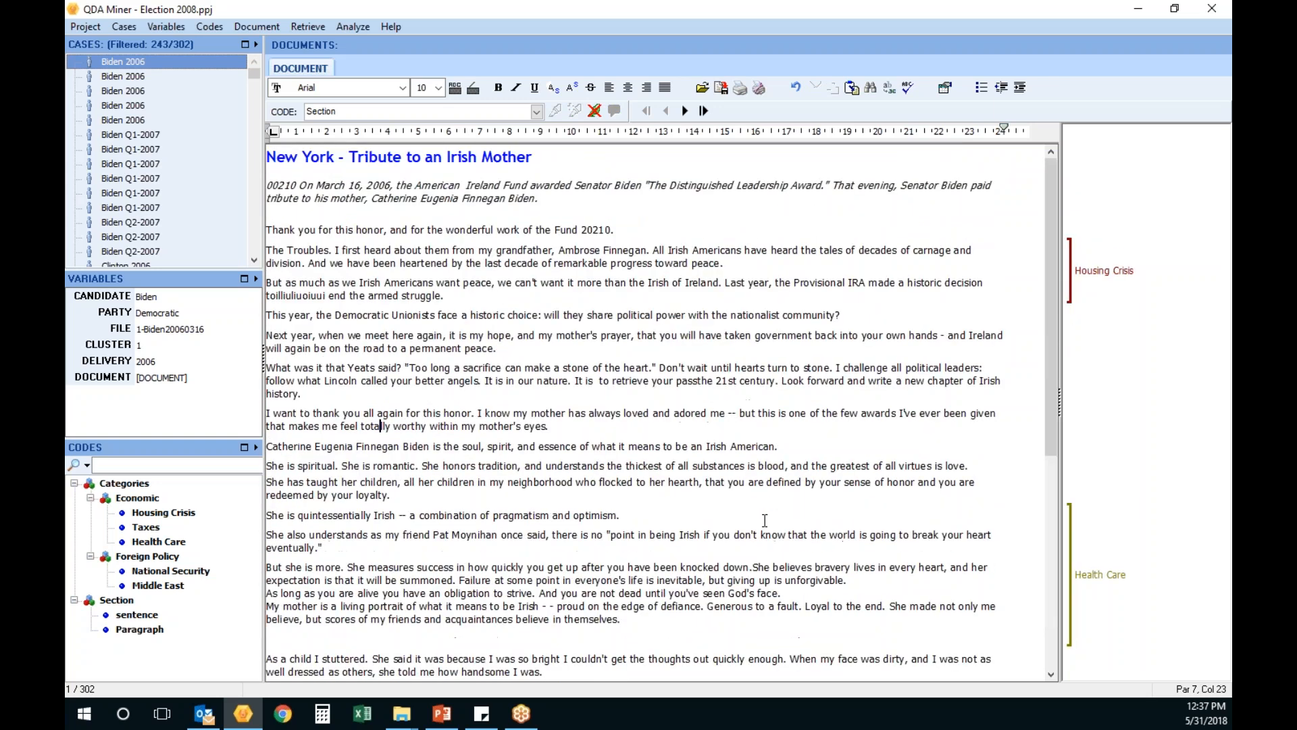
left_click(187, 193)
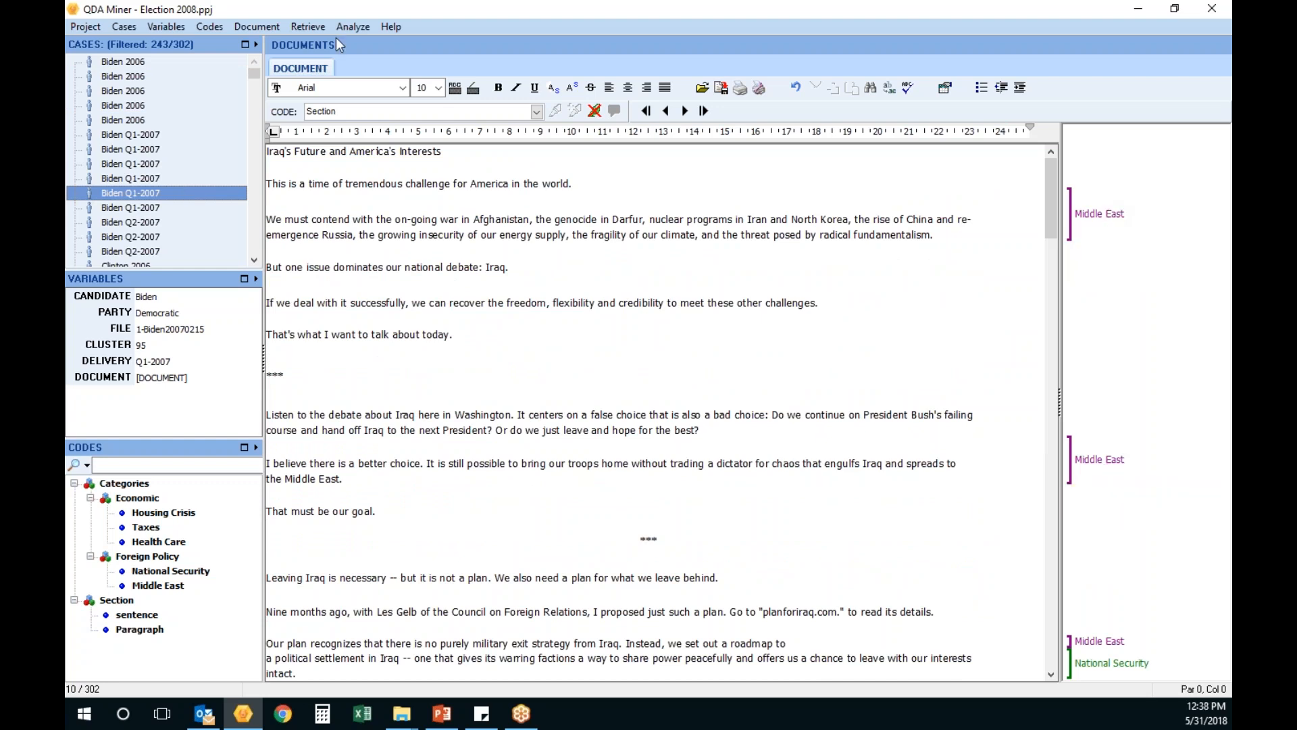
left_click(351, 26)
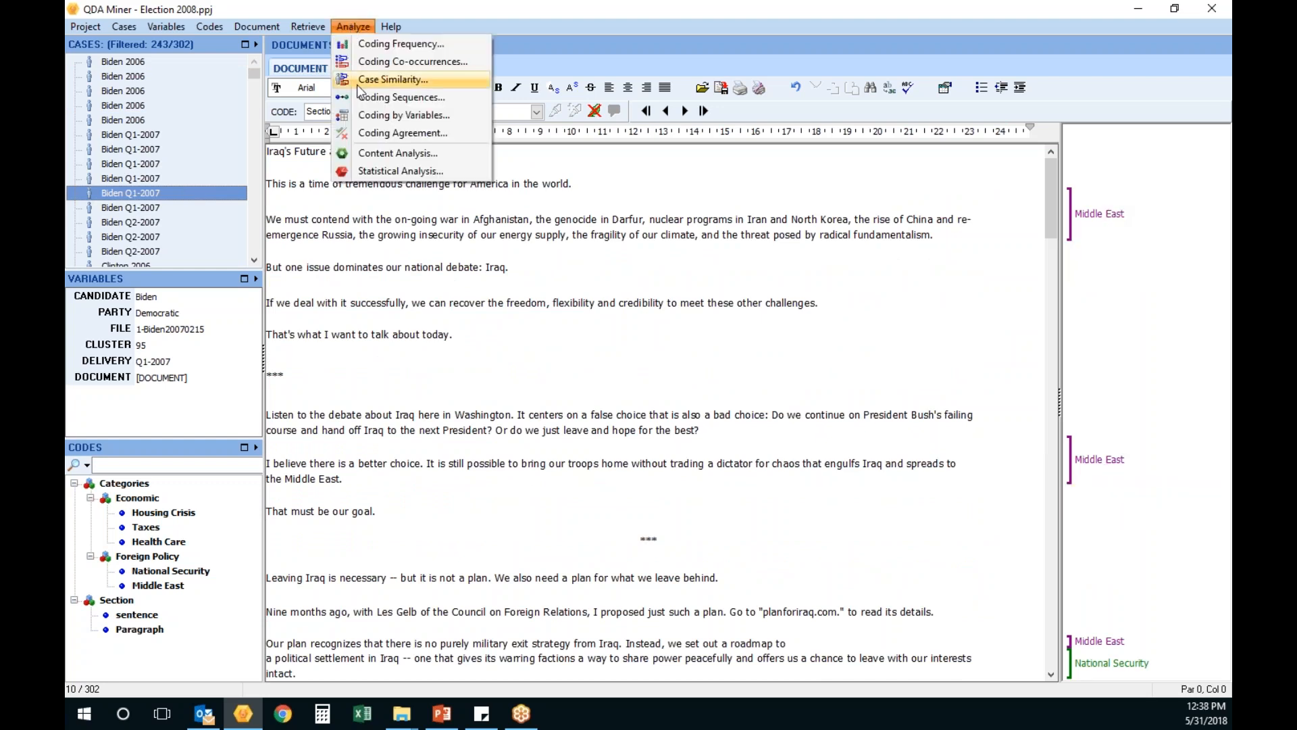
left_click(389, 159)
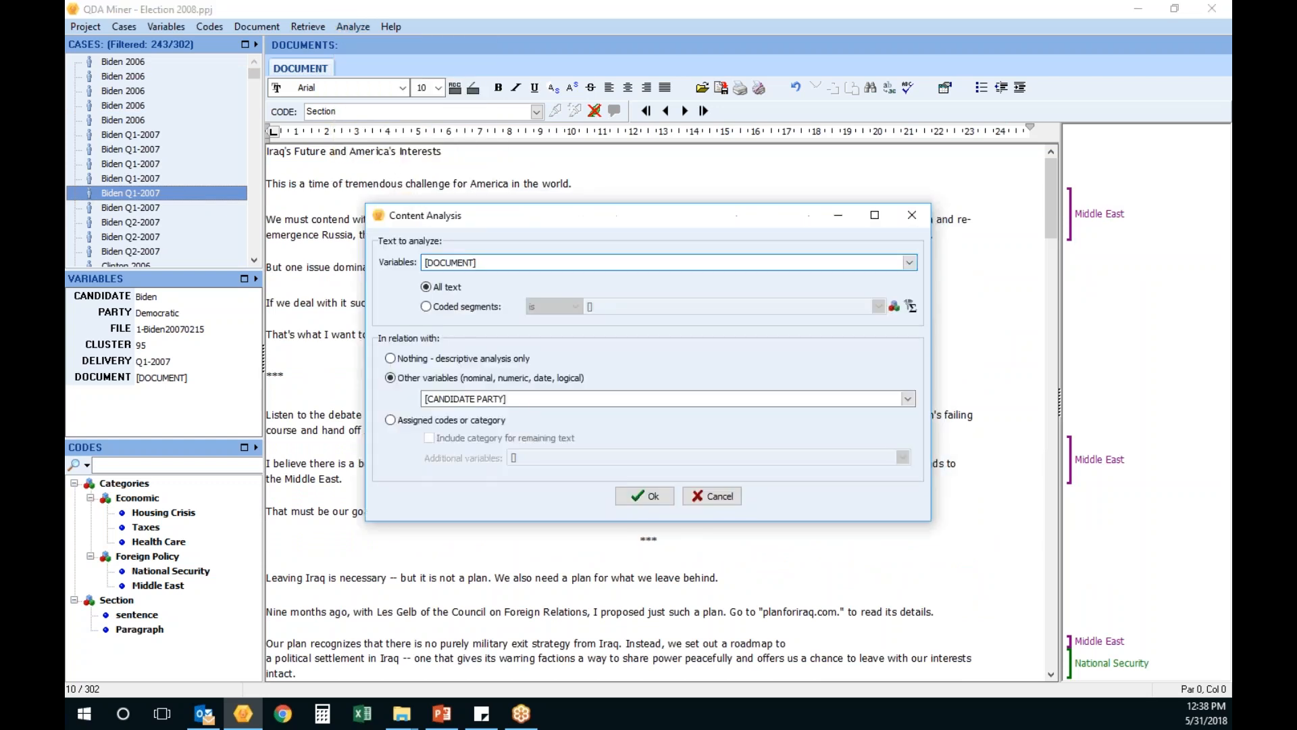
left_click(712, 495)
Run a coding frequency analysis of all codes in the DOCUMENT variable, review the tree, and close it.
left_click(354, 26)
left_click(401, 43)
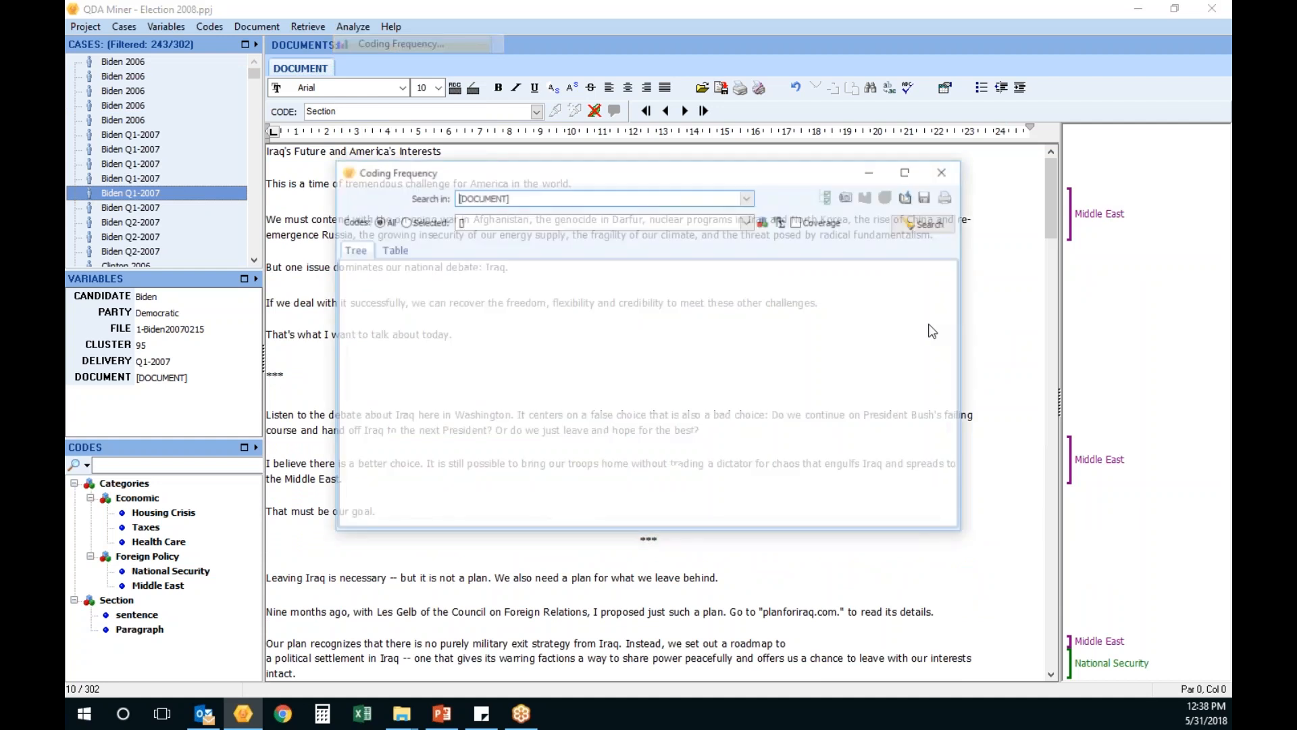
left_click(936, 225)
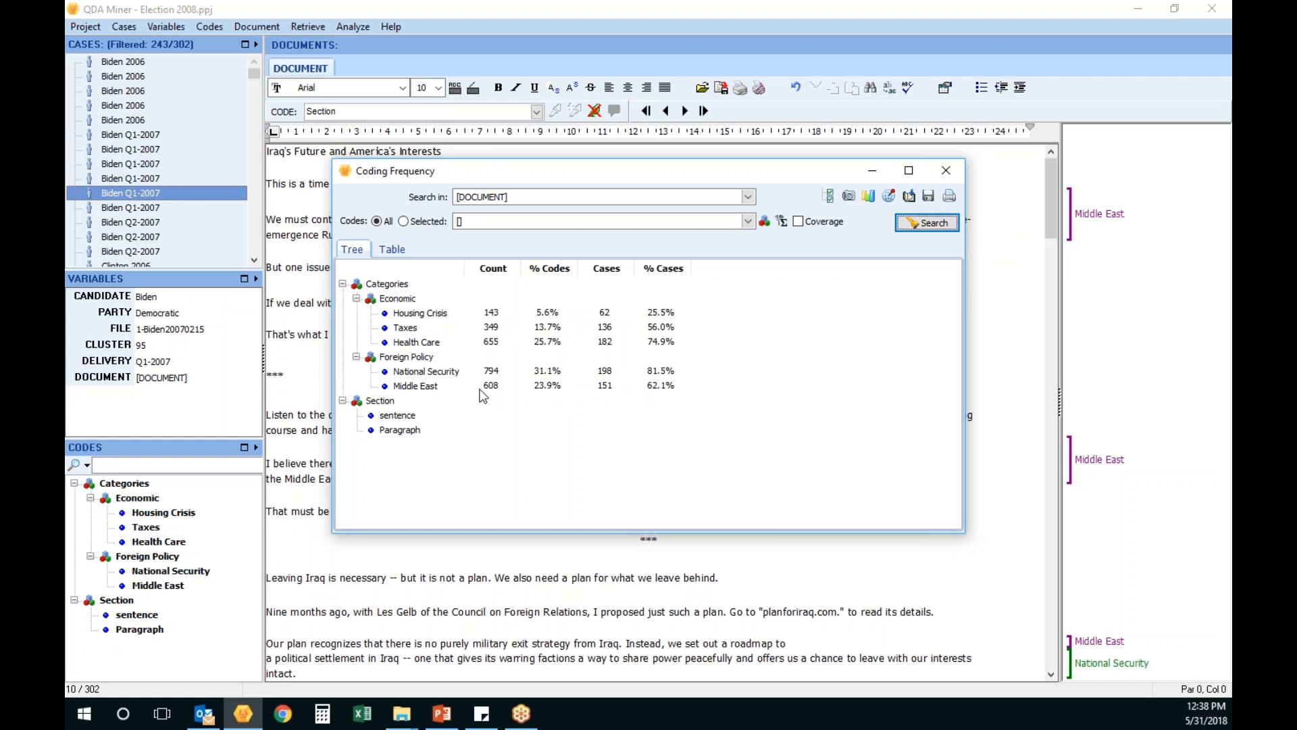
left_click(946, 170)
Set up a content analysis limited to segments coded as Housing Crisis, Taxes, Health Care or Middle East.
left_click(352, 26)
left_click(397, 153)
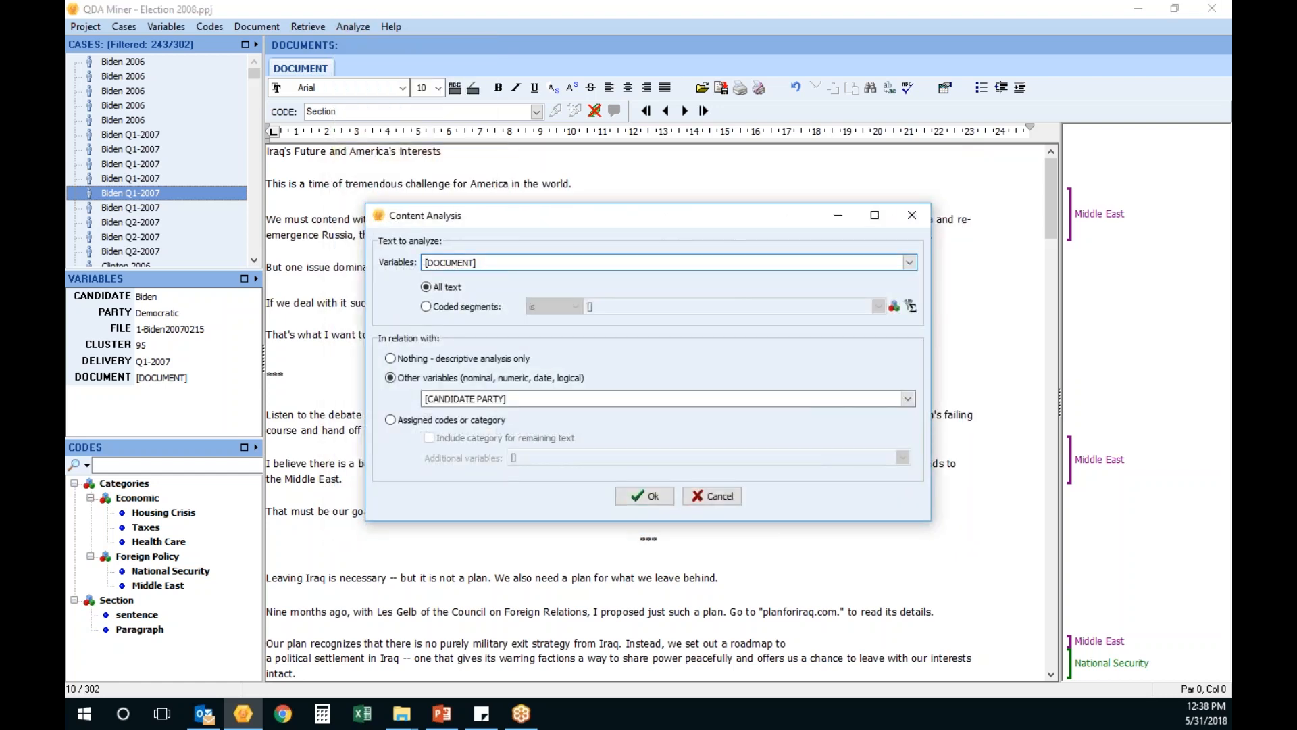
left_click(463, 310)
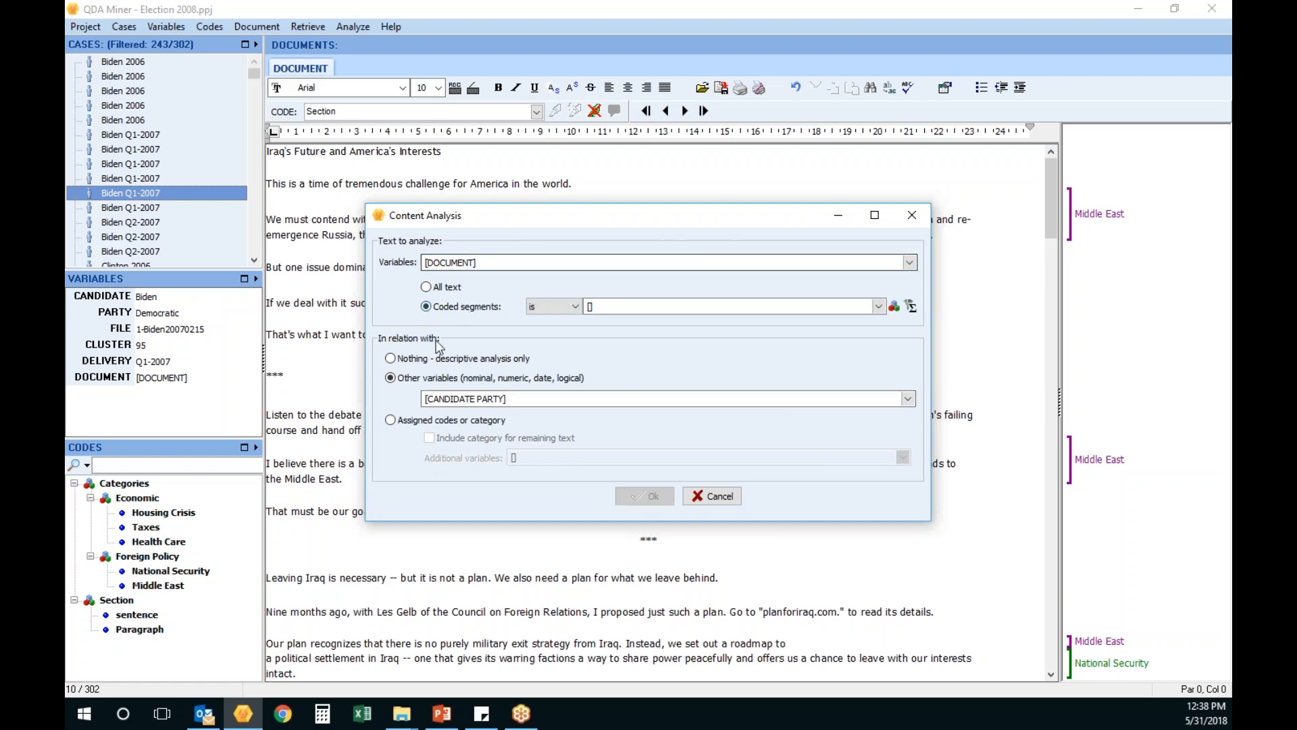
left_click(878, 306)
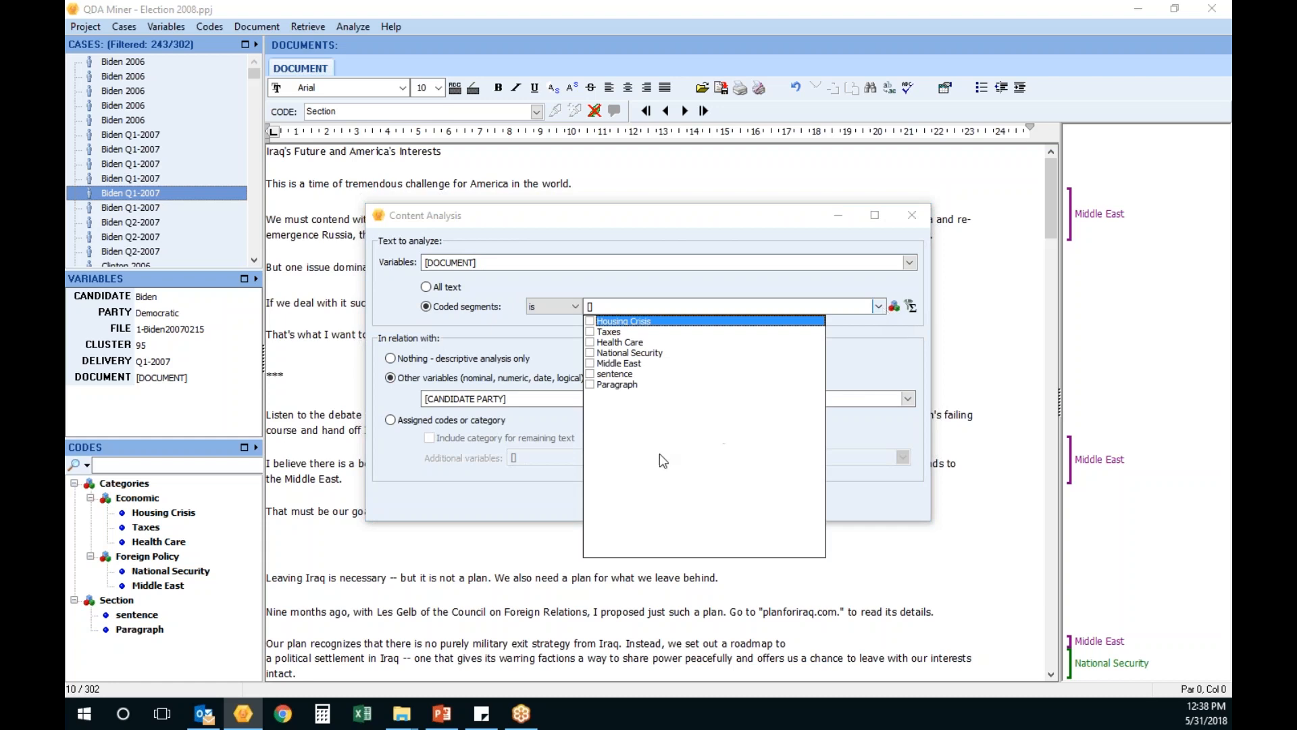
left_click(591, 363)
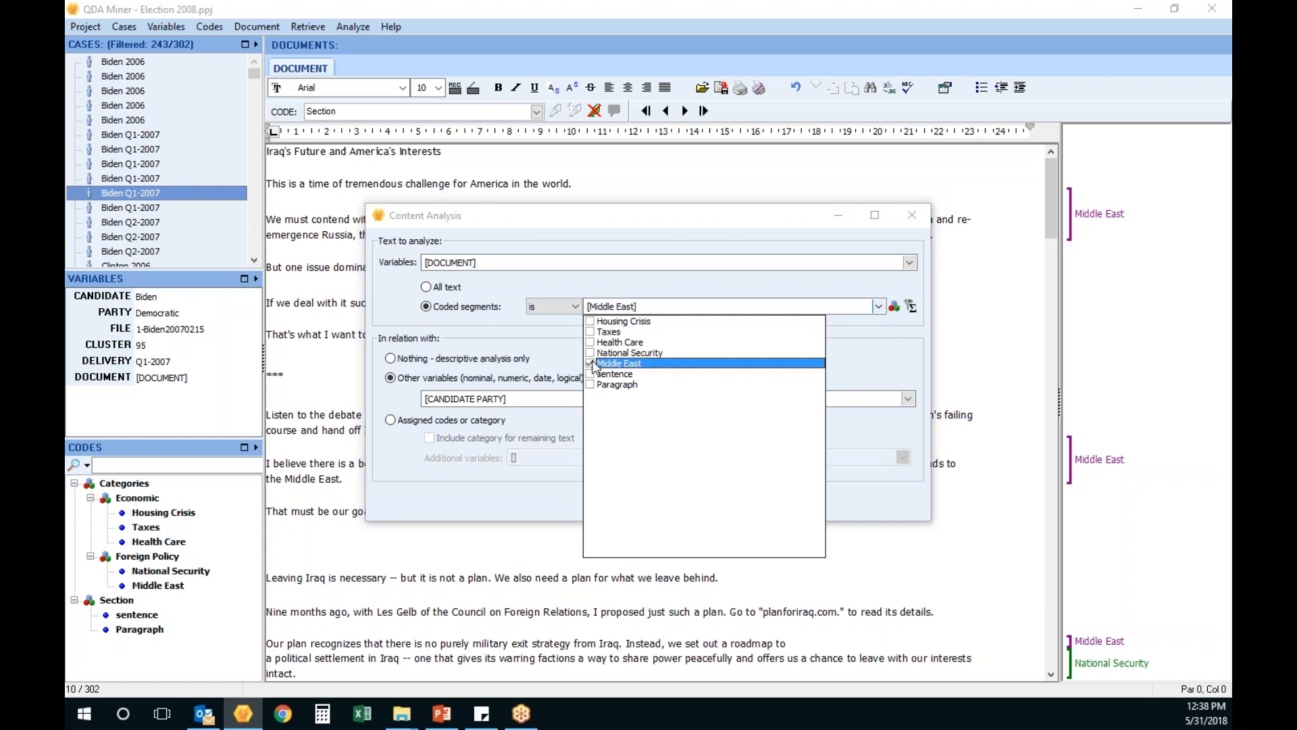
left_click(589, 342)
left_click(590, 332)
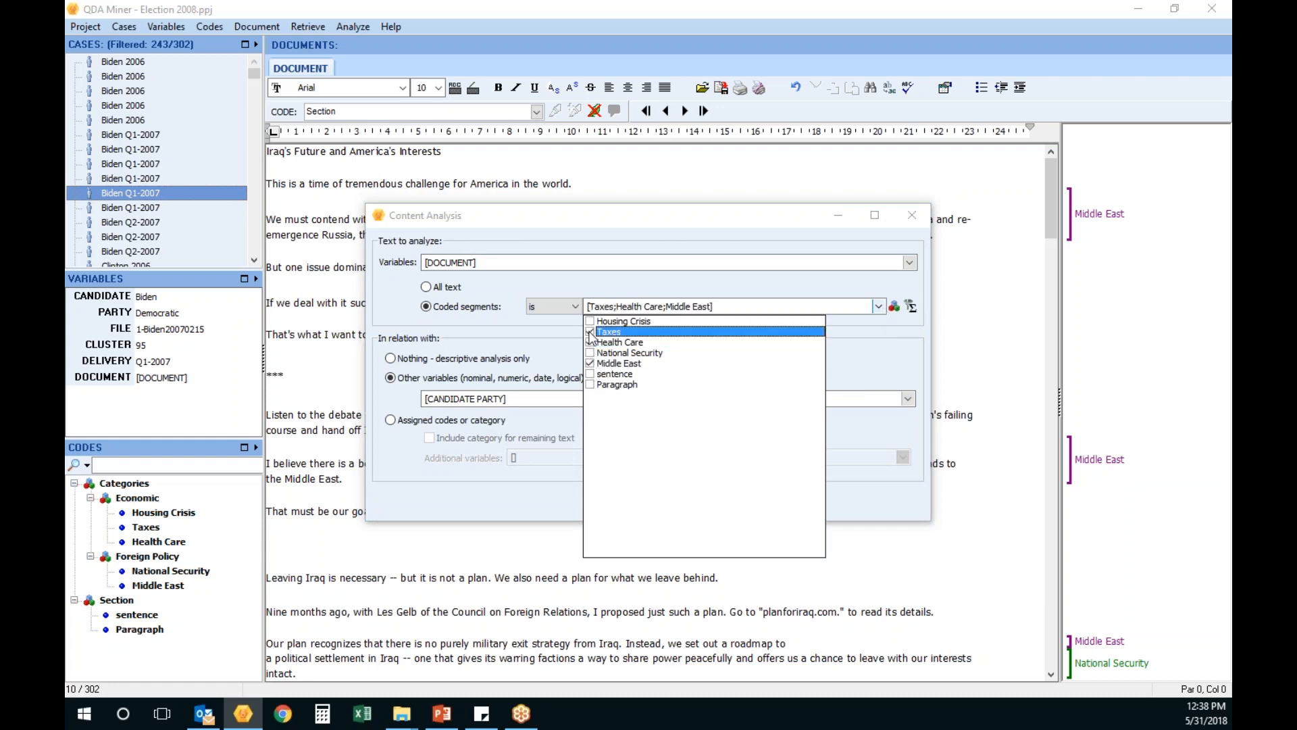
left_click(590, 322)
left_click(778, 308)
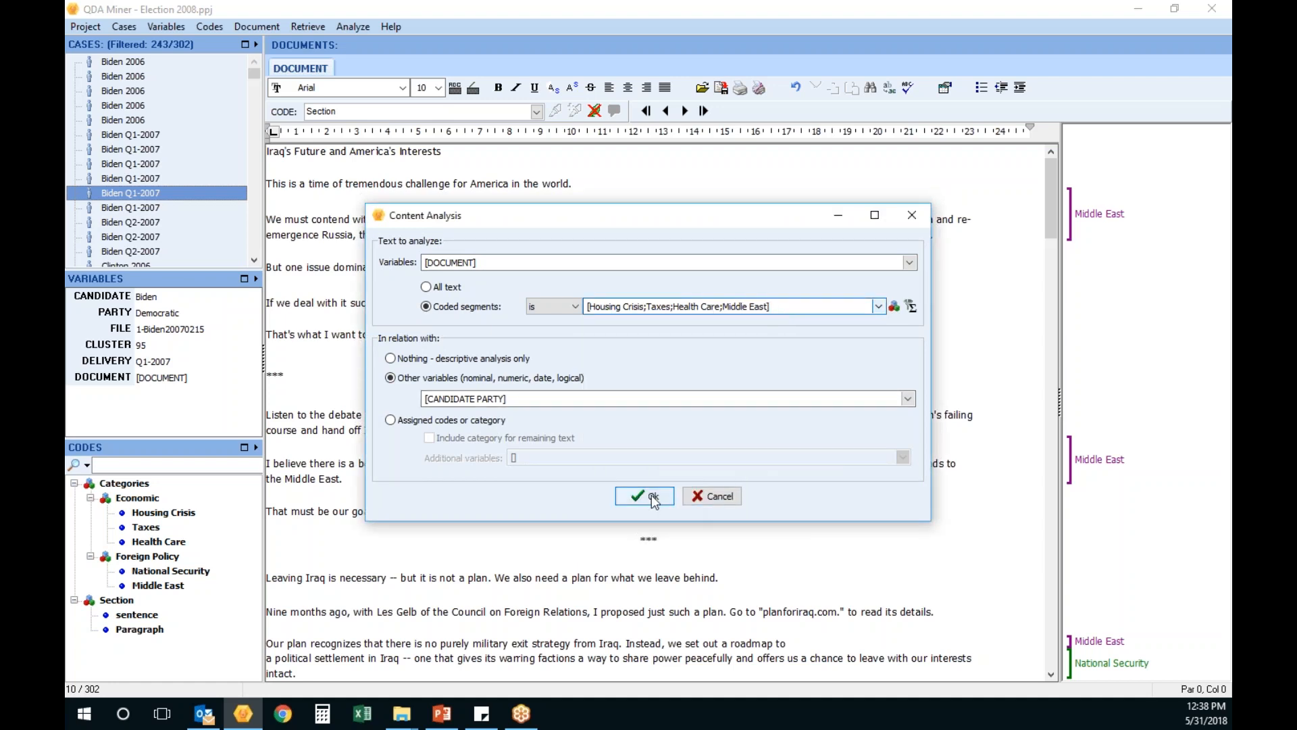
Relate the text to the assigned codes or category and start the analysis in WordStat, declining the WordStat 8 Beta.
left_click(411, 421)
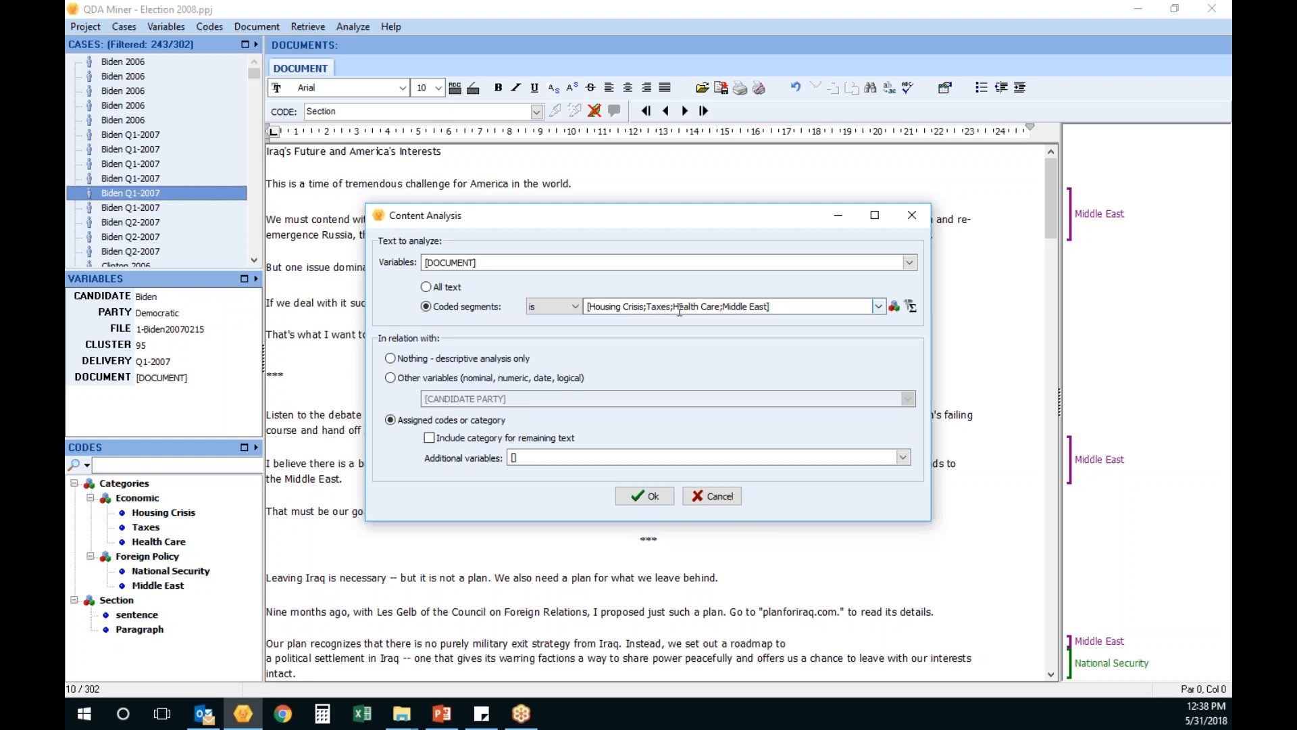
left_click(657, 500)
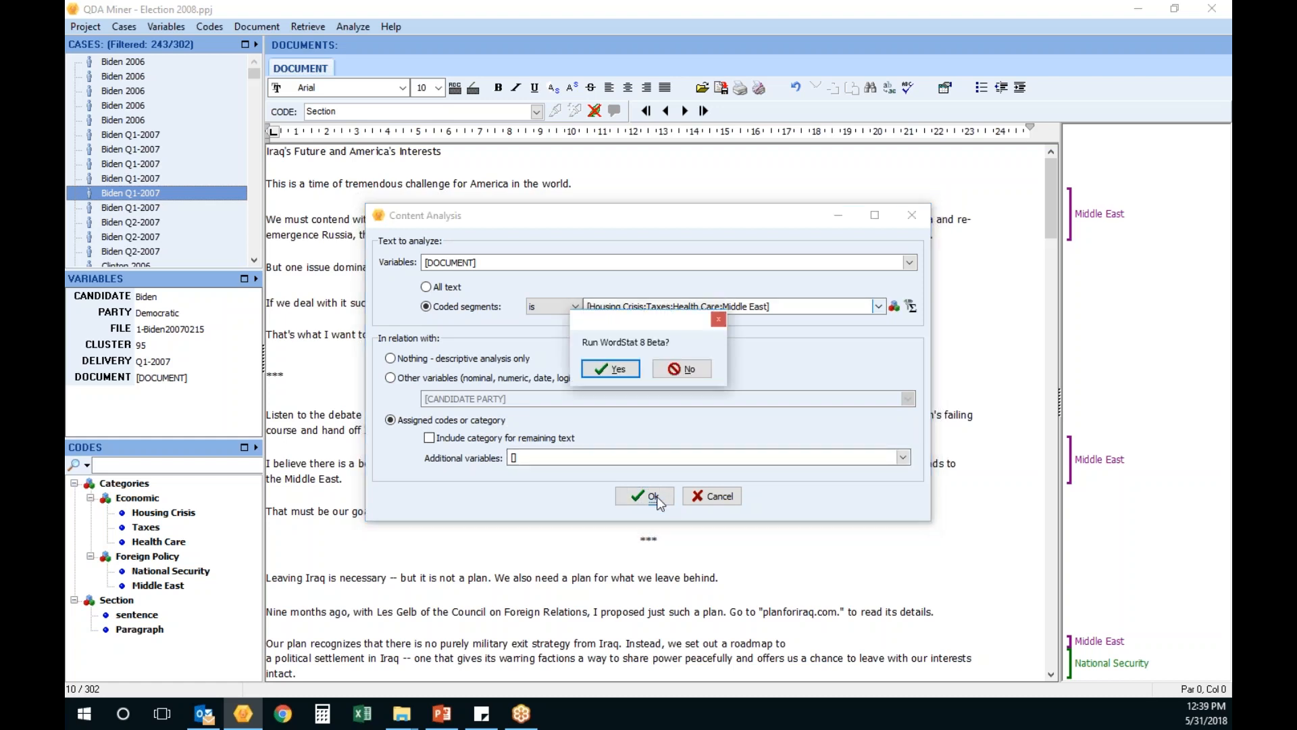
left_click(684, 370)
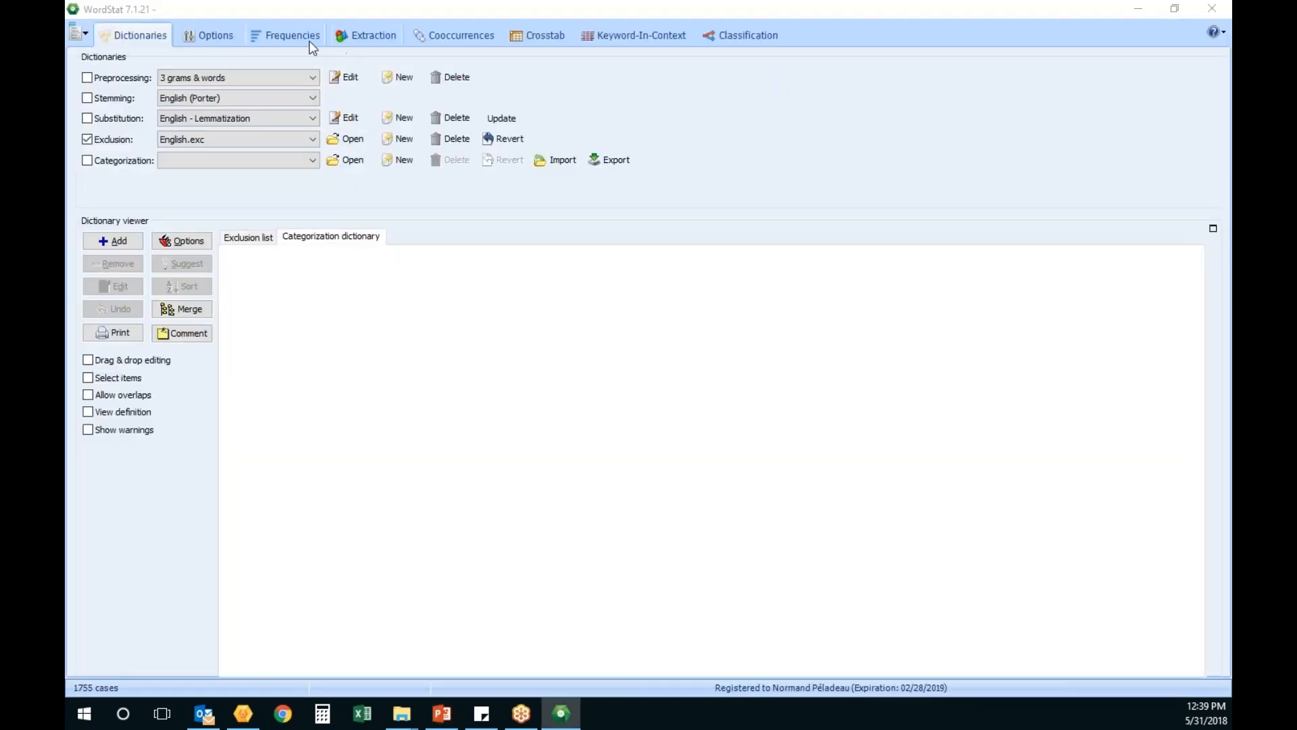
Raise the maximum number of kept items to 3000 in the text processing options and recompute the word frequencies.
left_click(286, 42)
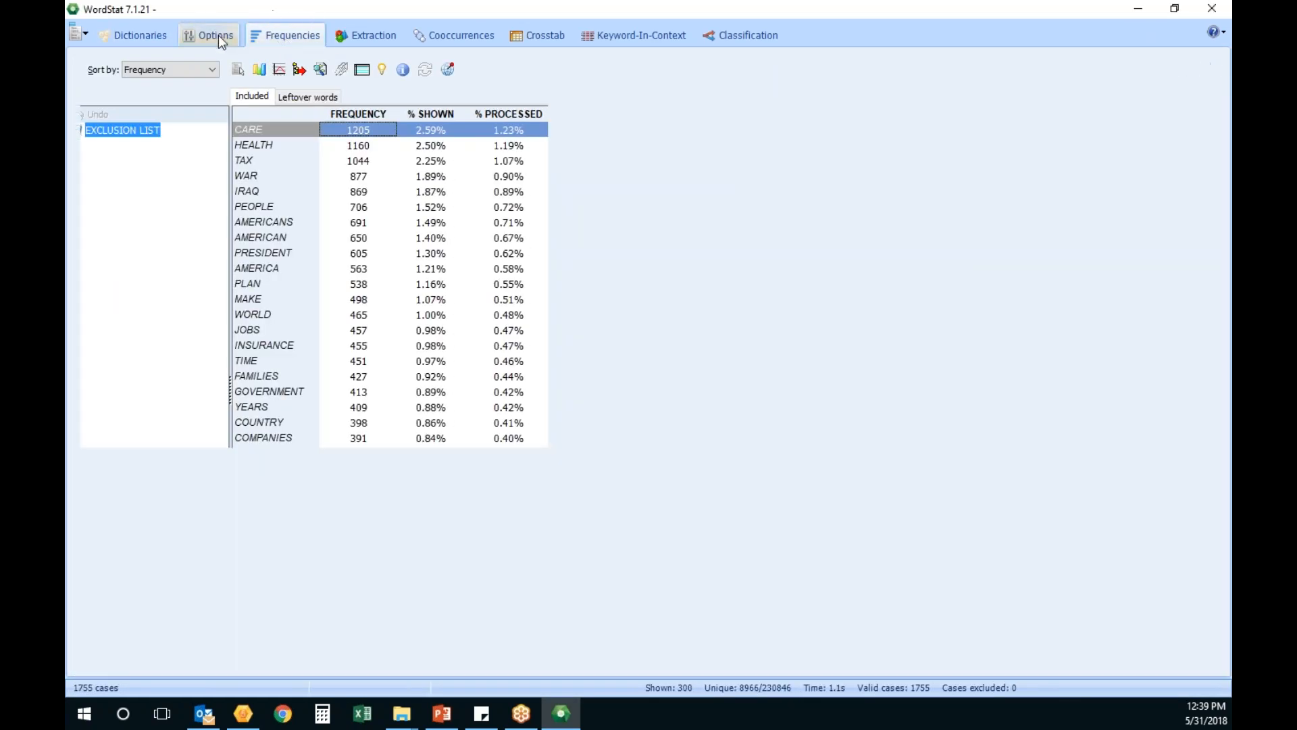
left_click(217, 35)
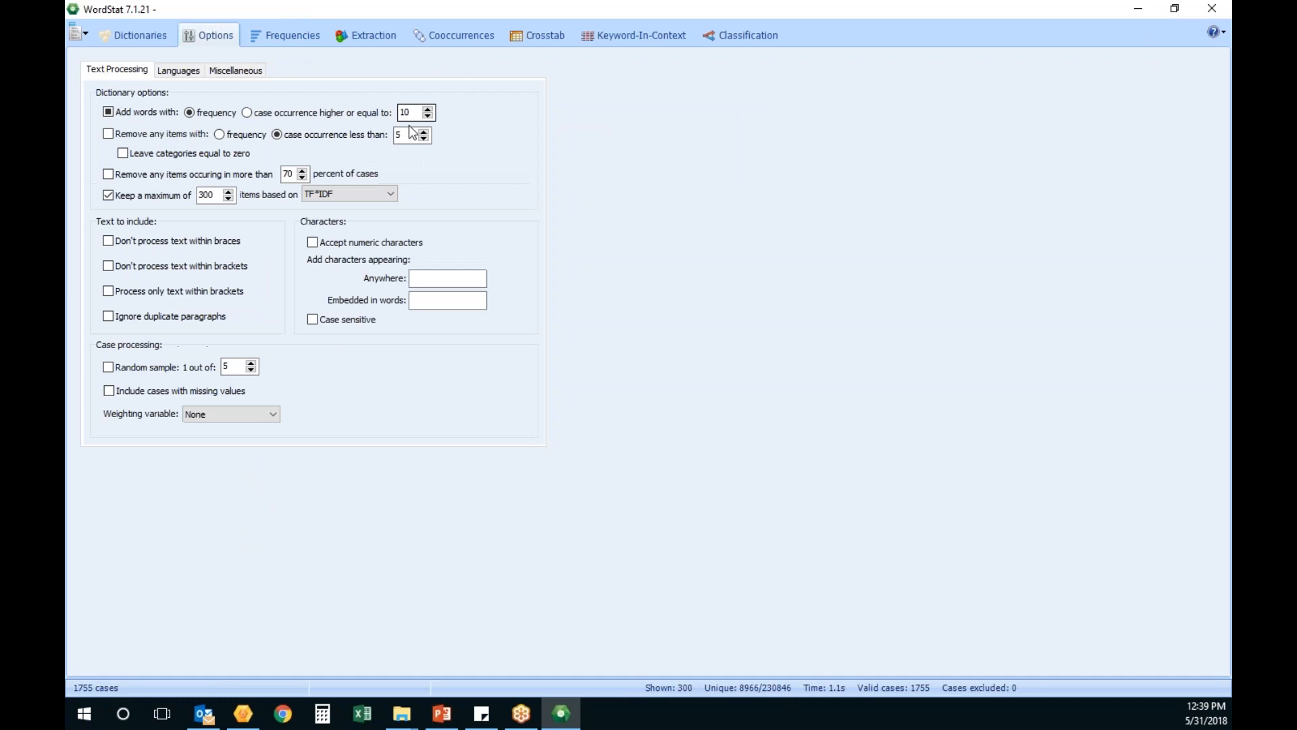
left_click(218, 195)
type("0")
left_click(300, 35)
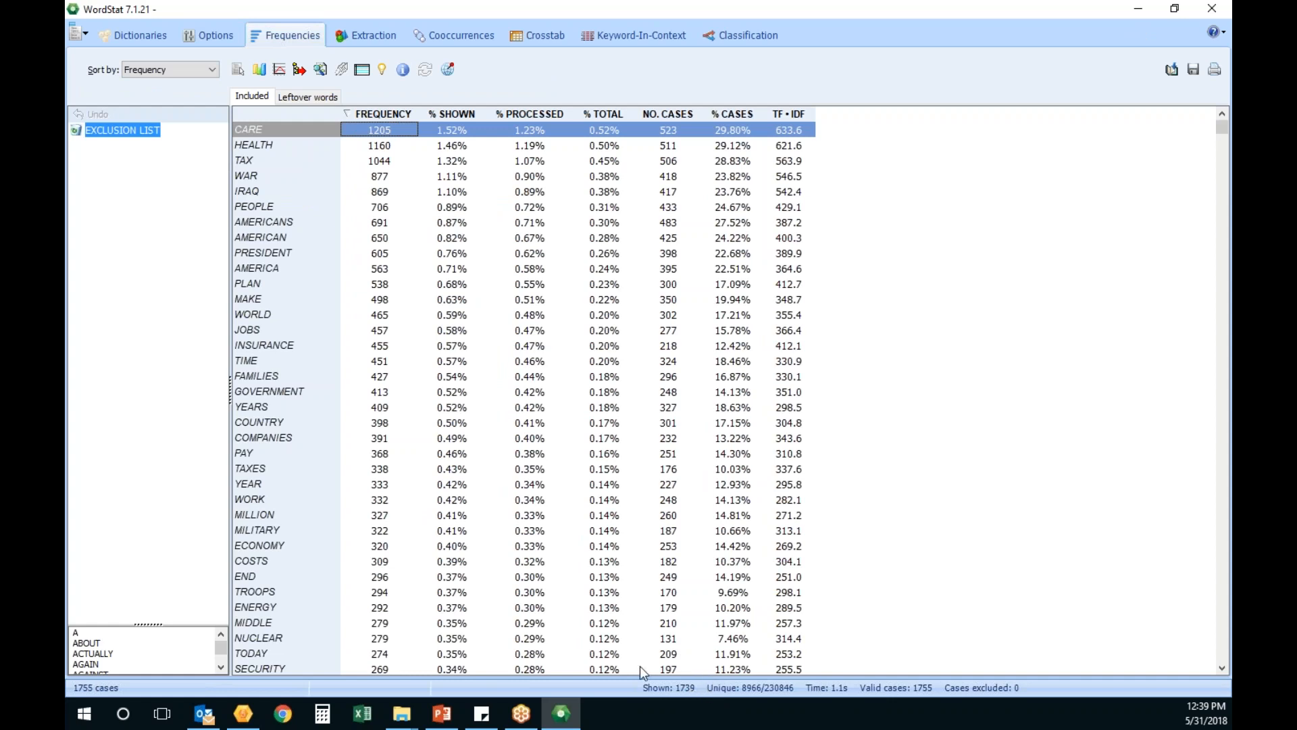
Cross-tabulate the words with CODE and view the correspondence analysis 2D map at full size.
left_click(742, 37)
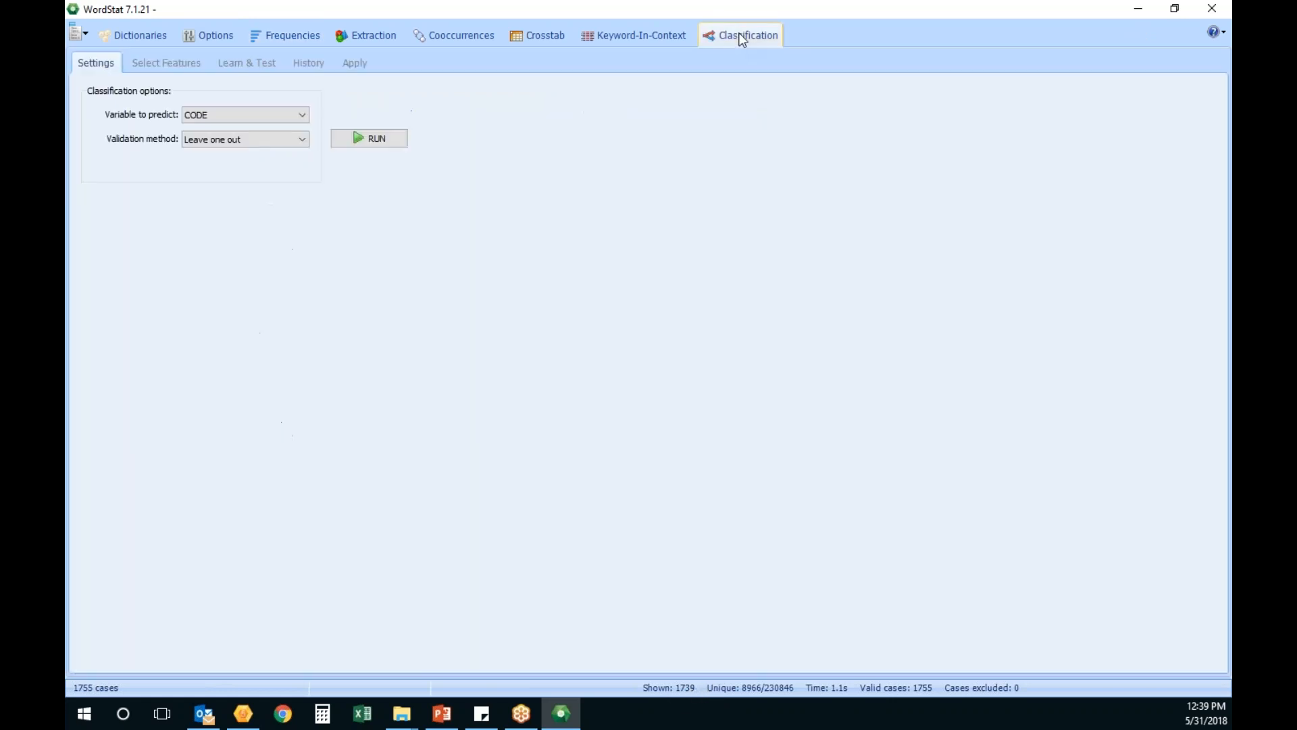
left_click(538, 37)
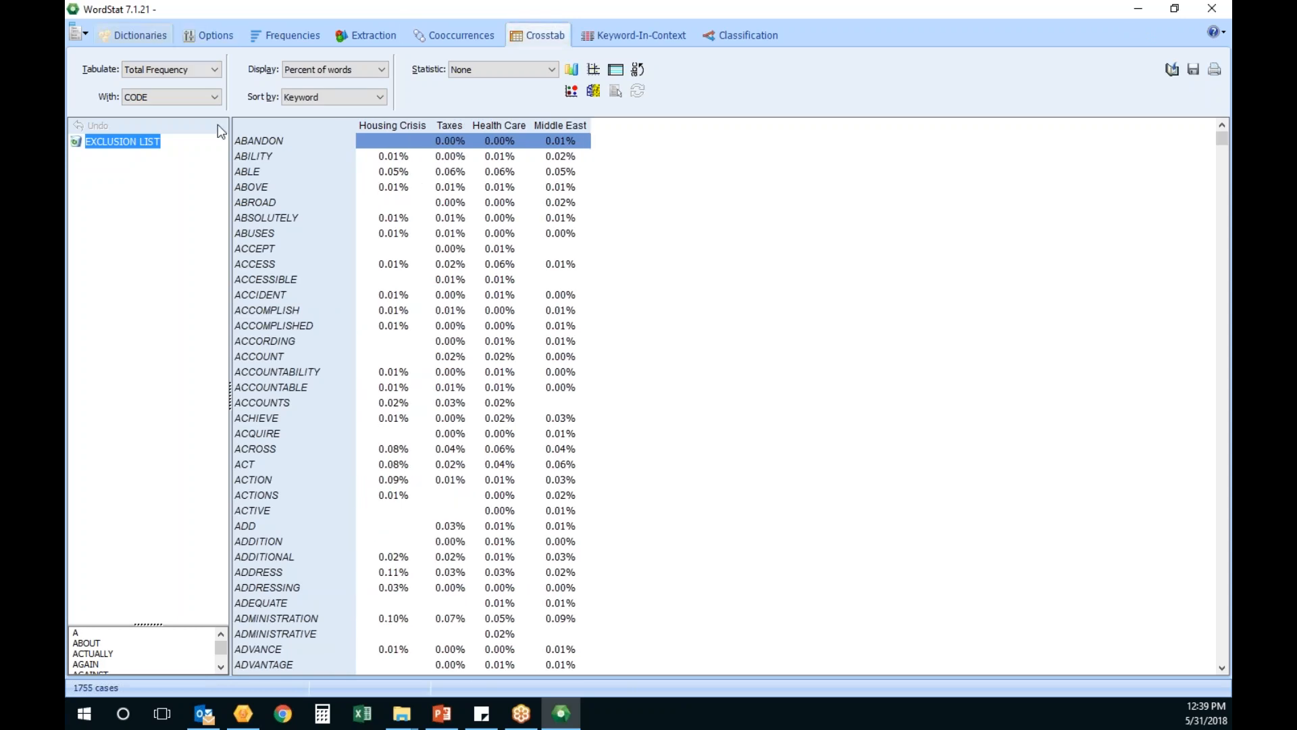
left_click(594, 69)
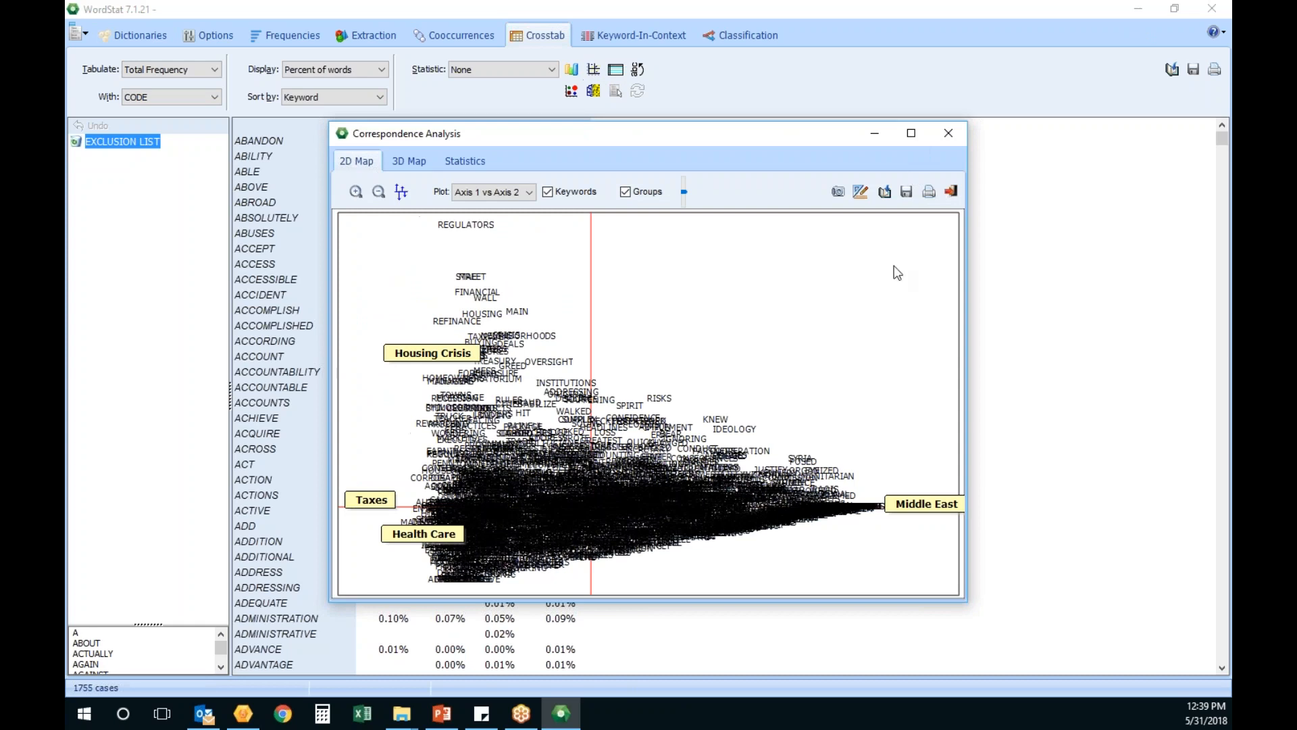
left_click(911, 133)
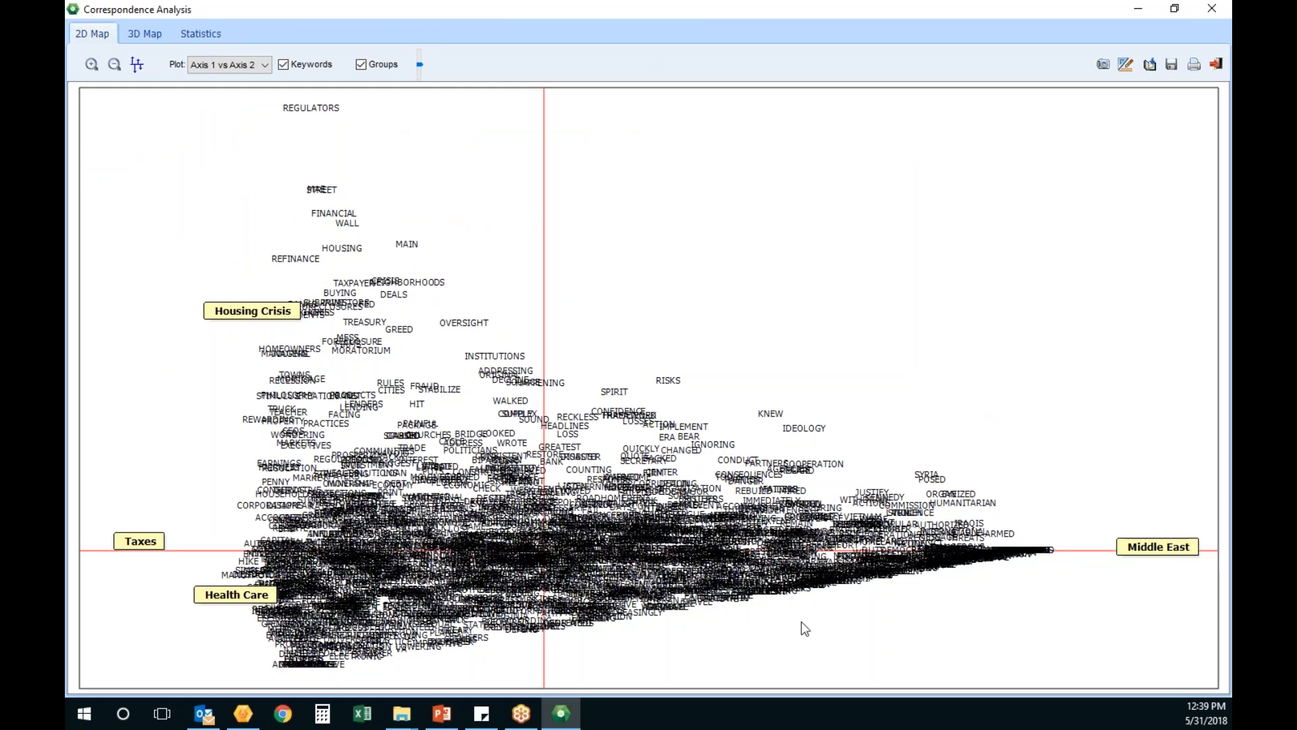
Examine the 3D correspondence map of words and codes from several angles and close it.
left_click(144, 34)
left_click_drag(619, 300, 608, 135)
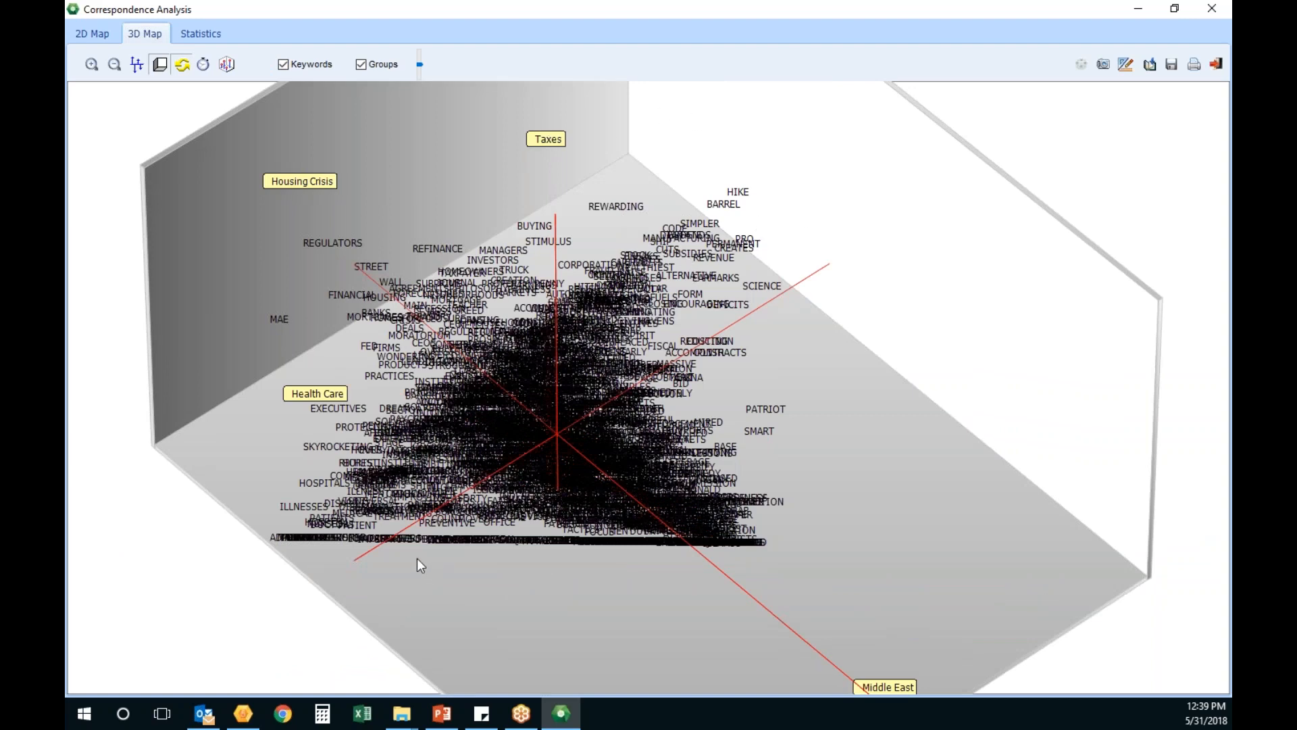
left_click_drag(416, 558, 416, 436)
left_click_drag(476, 555, 676, 412)
left_click(1220, 64)
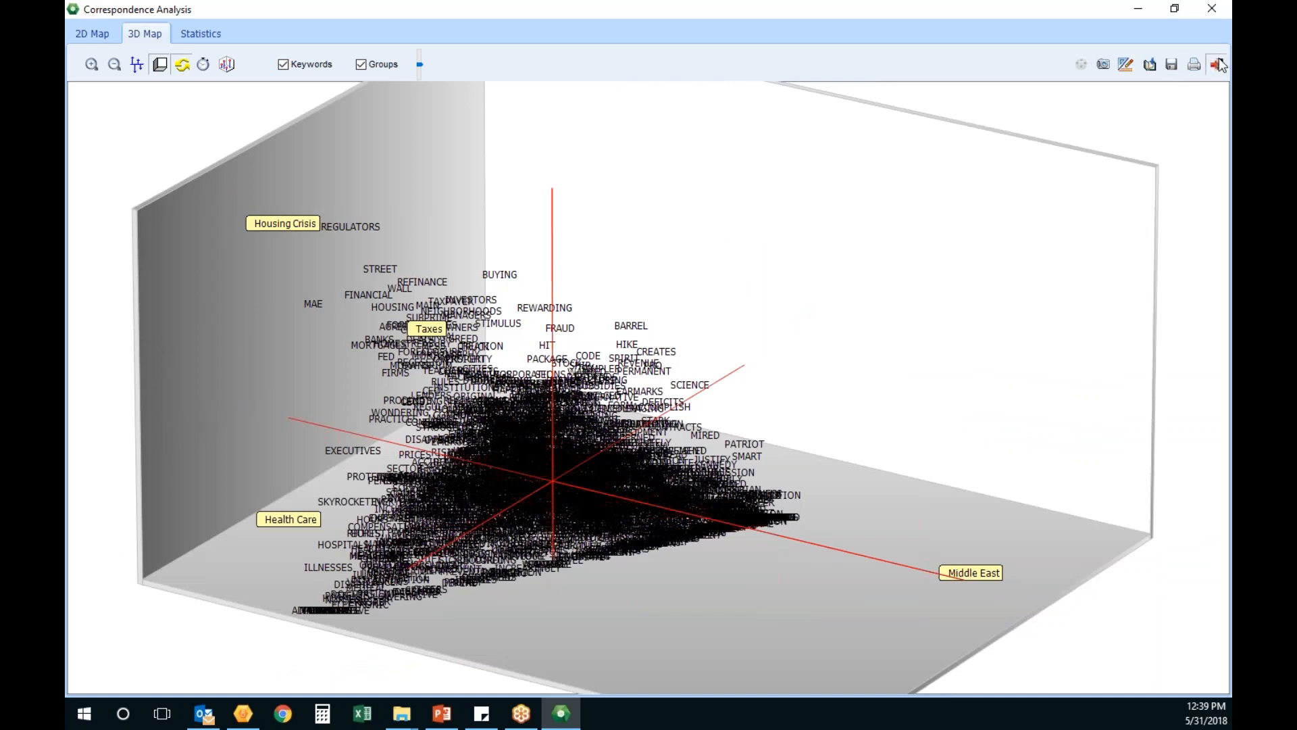
Predict CODE with leave-one-out validation and test Naive Bayes on case occurrence without weighting, both without and with Uniform Prior.
left_click(718, 37)
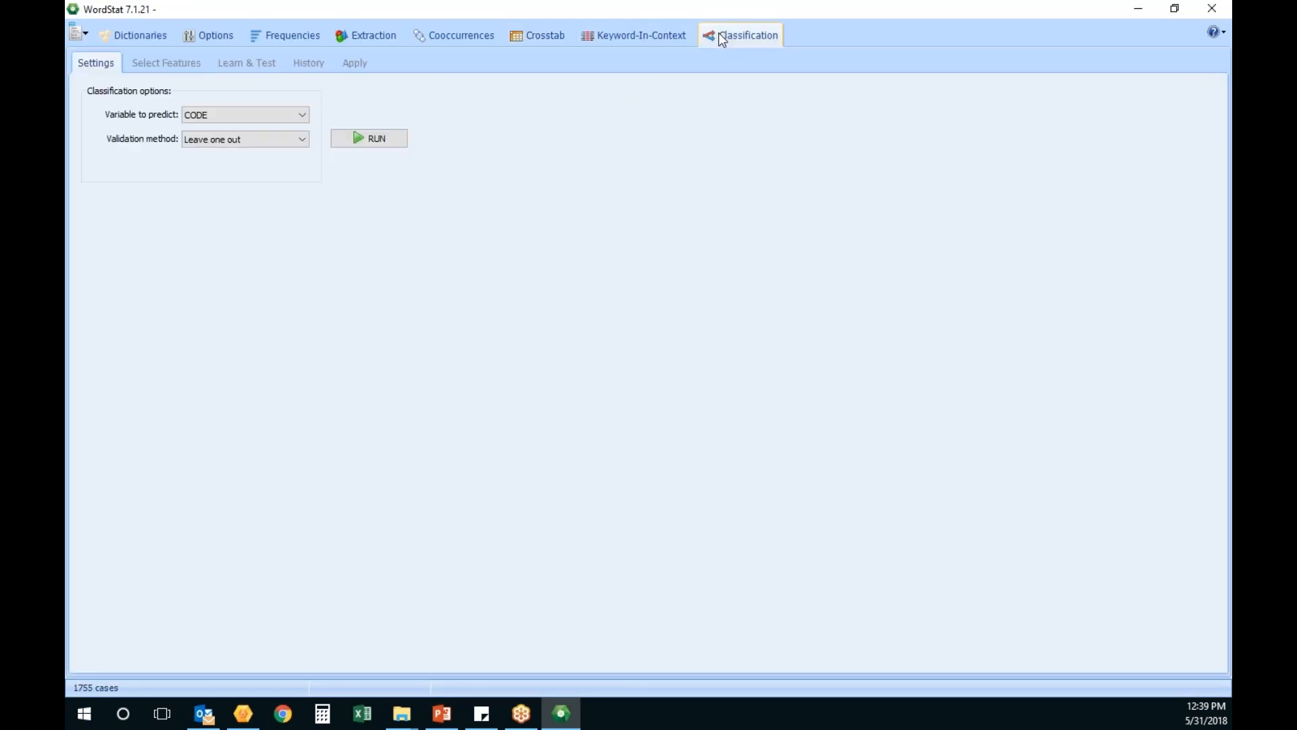
left_click(379, 140)
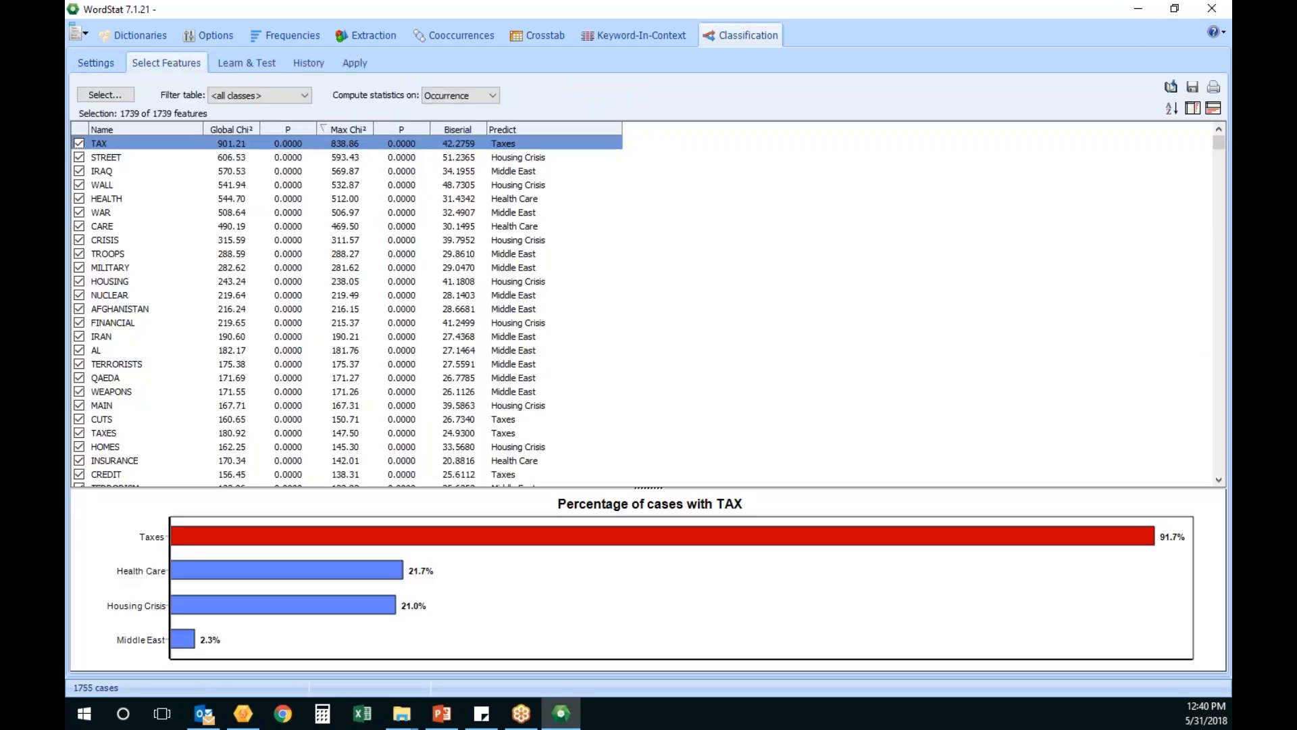
left_click(250, 62)
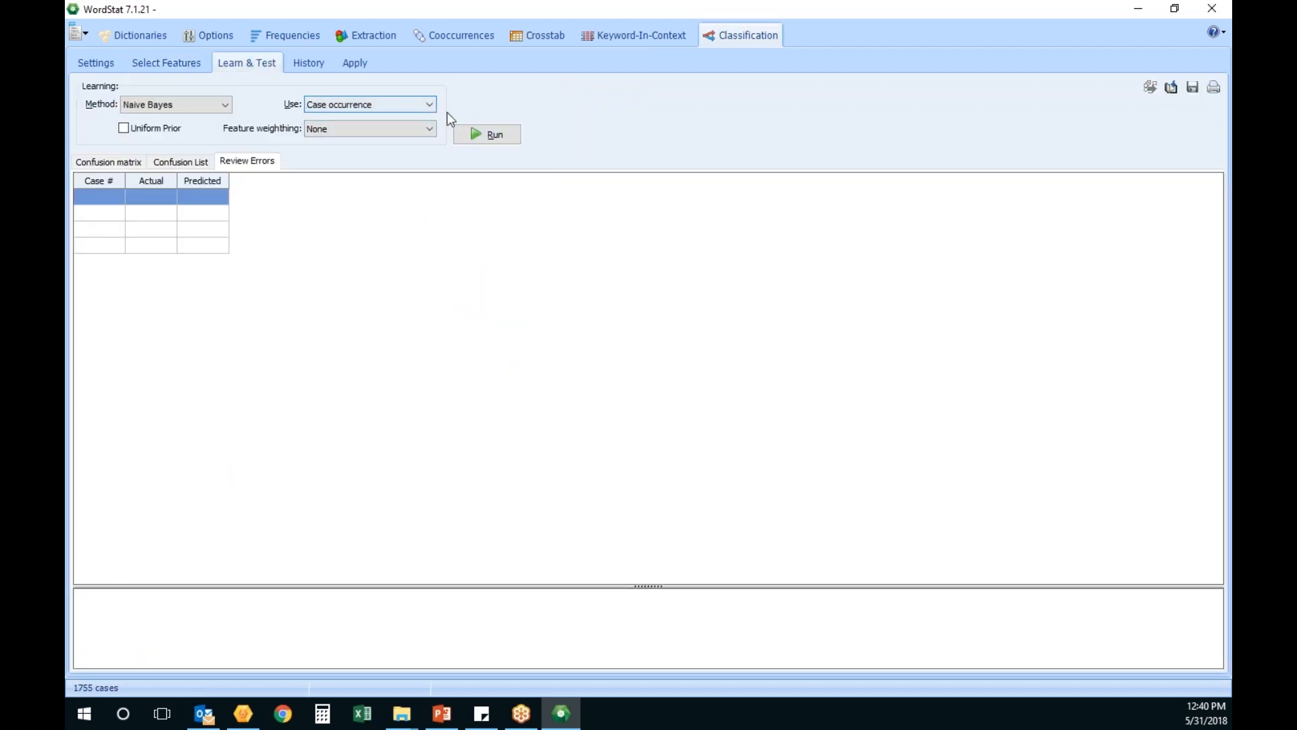
left_click(490, 135)
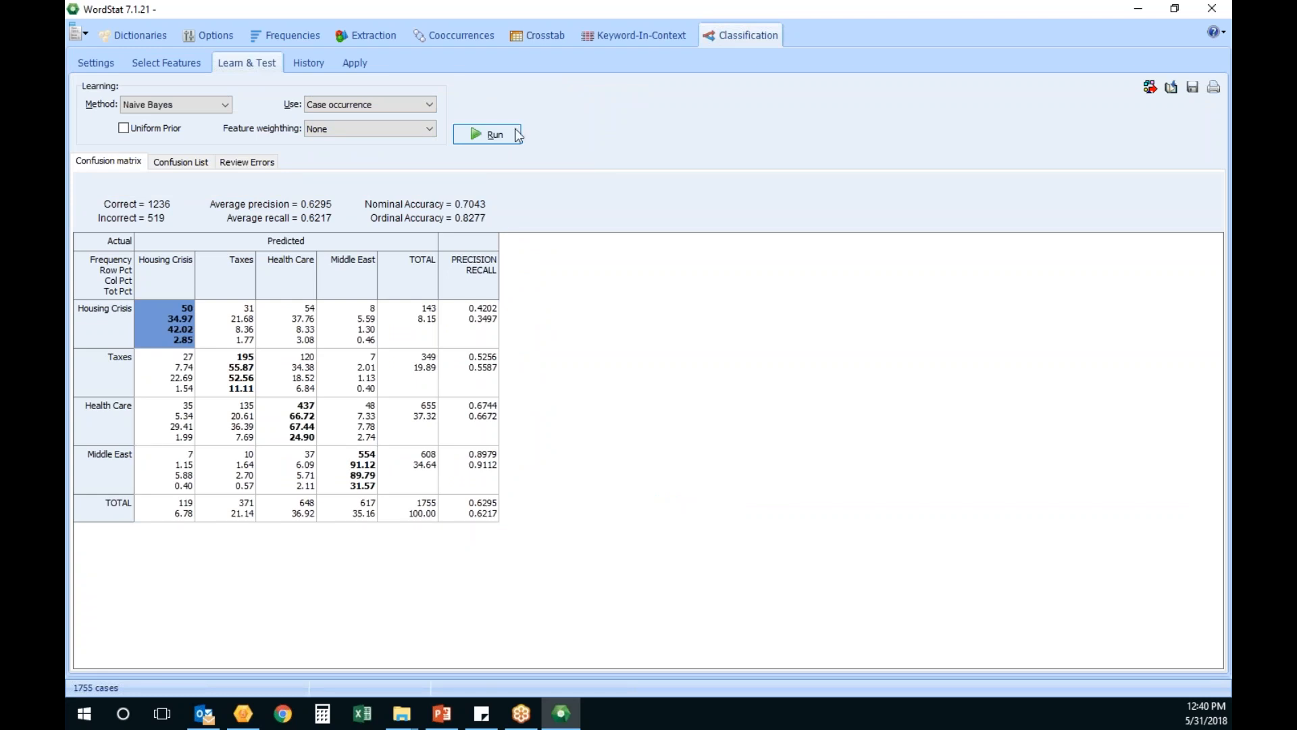
left_click(157, 128)
left_click(486, 139)
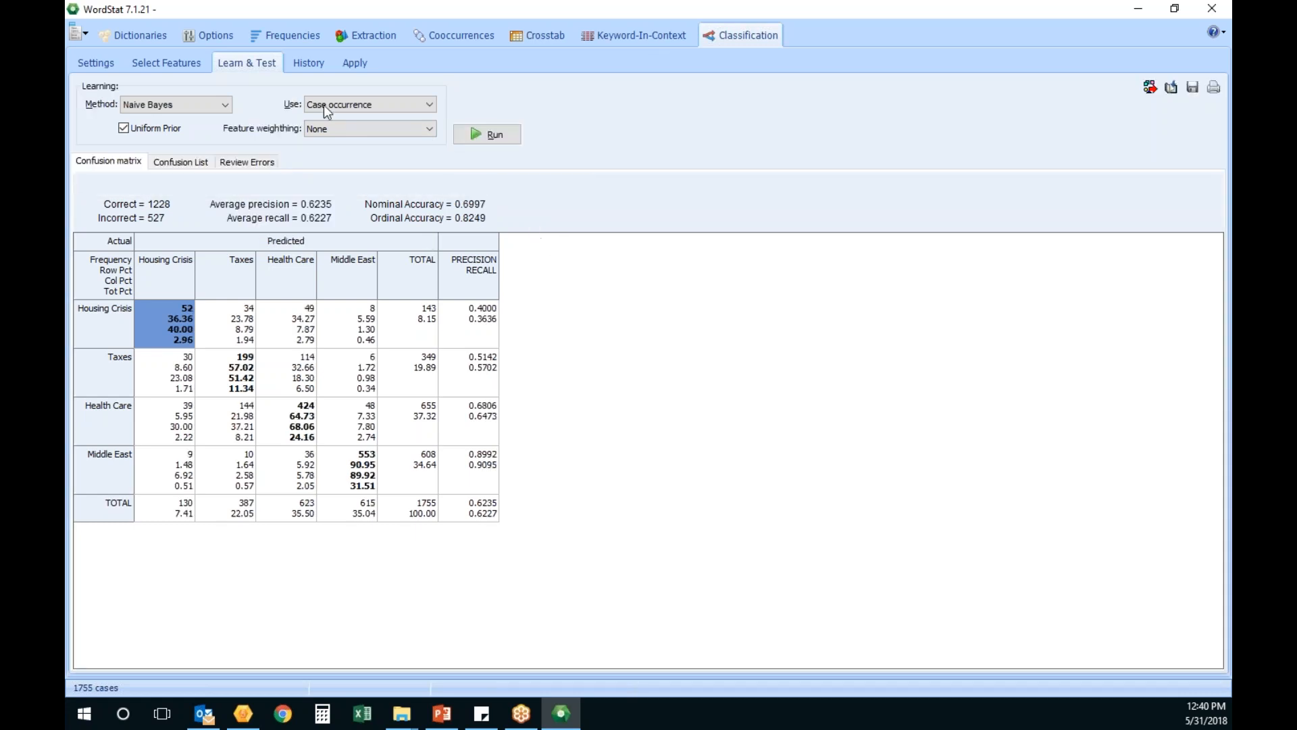
Test the Naive Bayes model using keyword frequency with x IDF feature weighting.
left_click(356, 128)
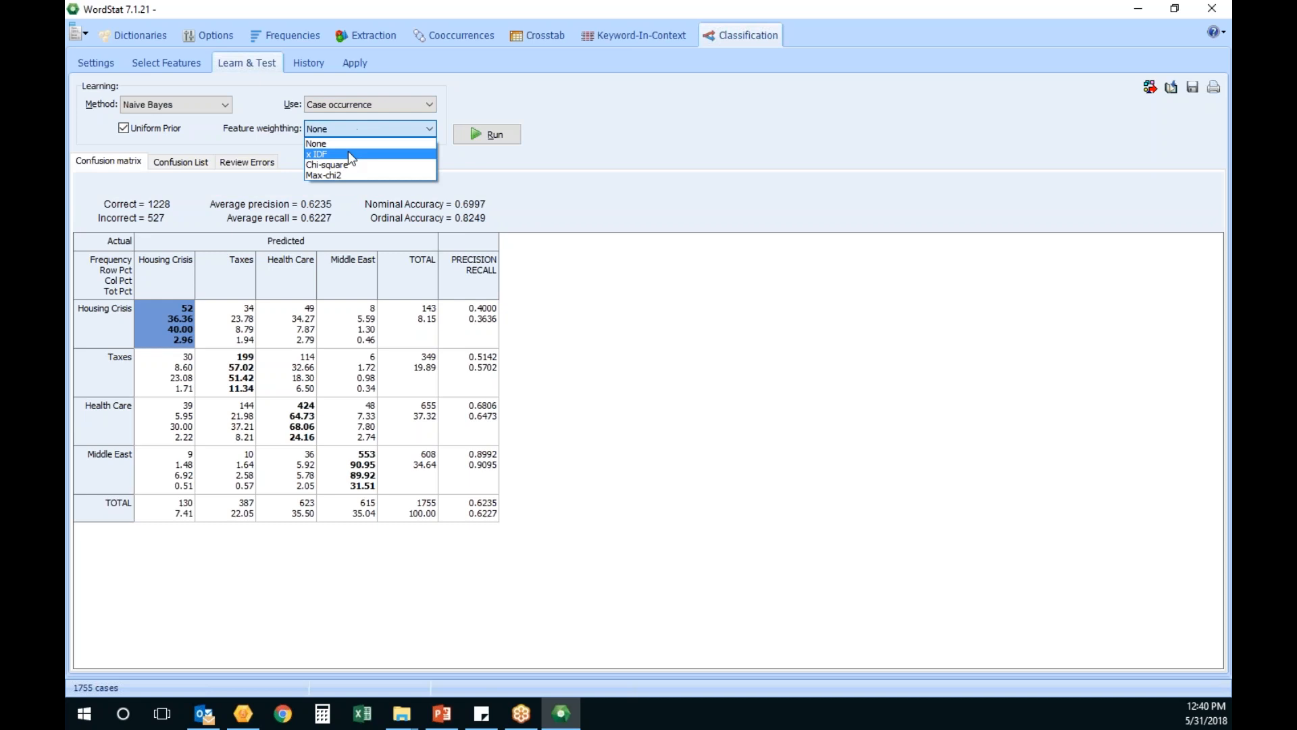
left_click(351, 139)
left_click(367, 104)
left_click(359, 136)
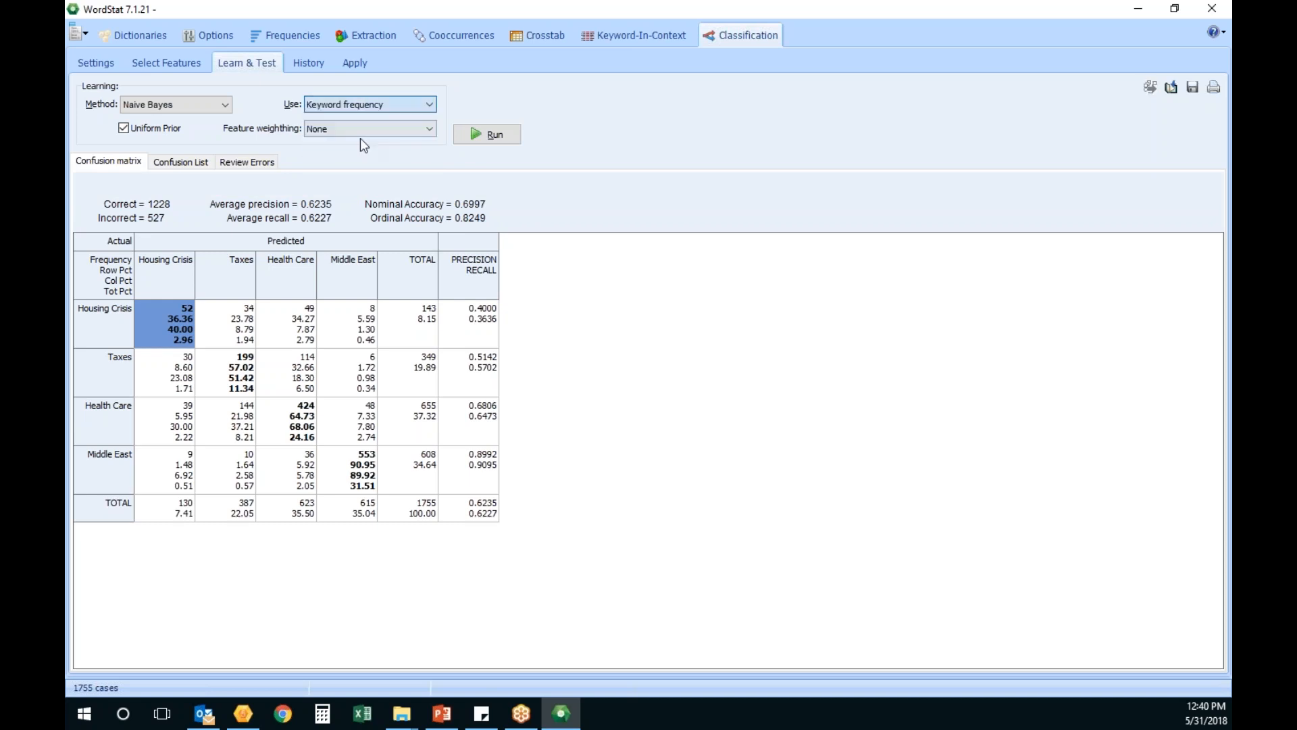
left_click(361, 129)
left_click(356, 152)
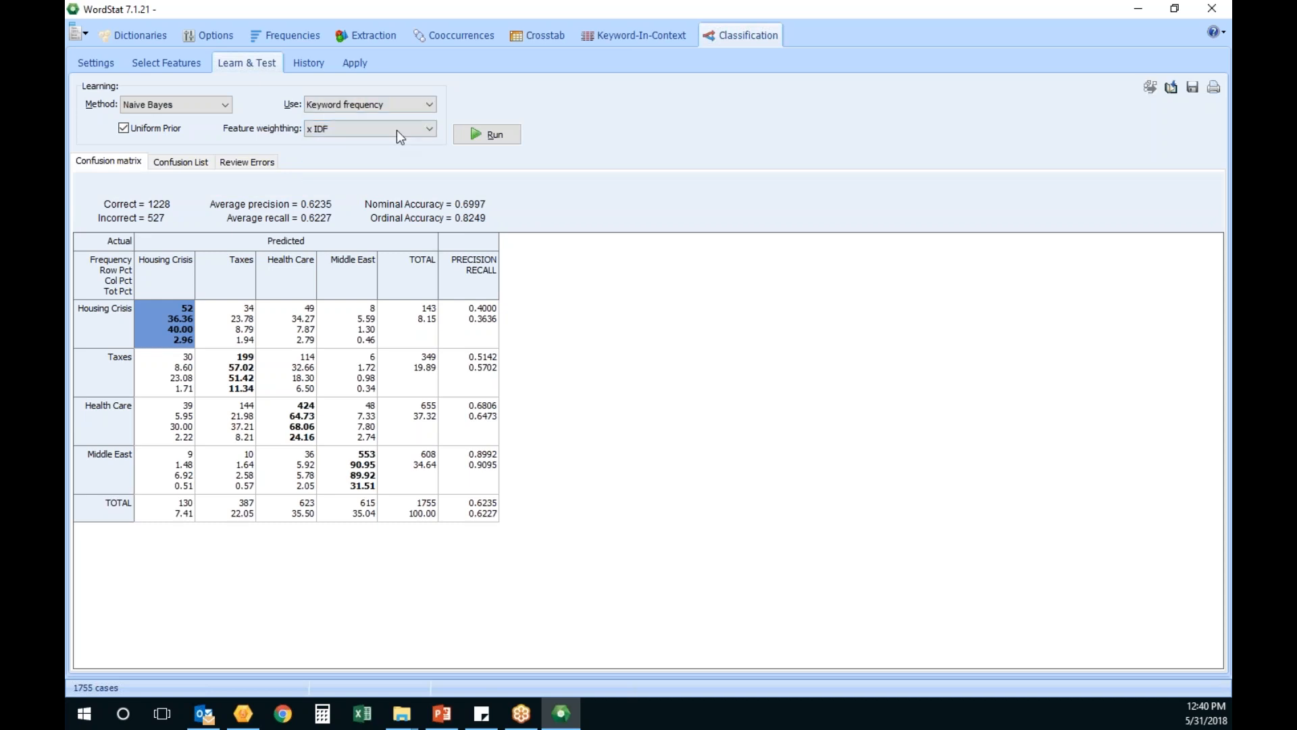
left_click(483, 133)
Keep keyword frequency as the input, set feature weighting to Chi-square, and run the test again.
left_click(405, 105)
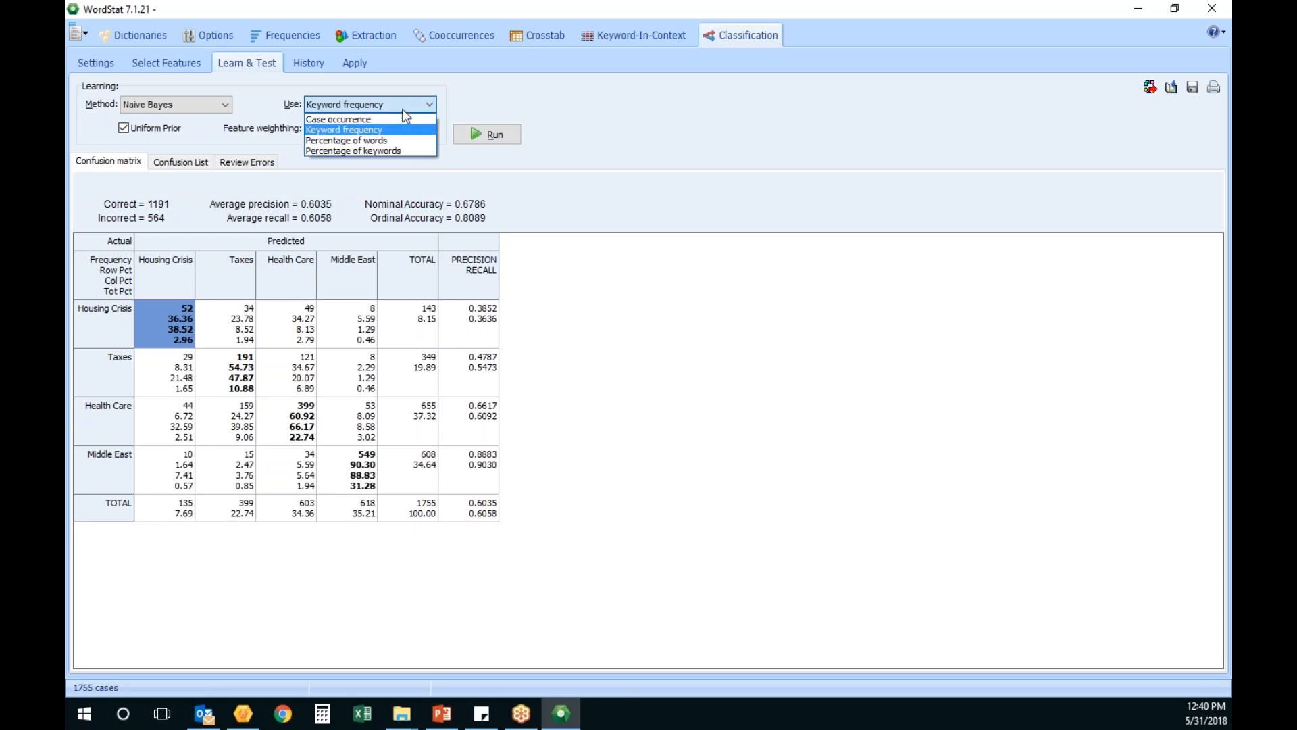
left_click(383, 135)
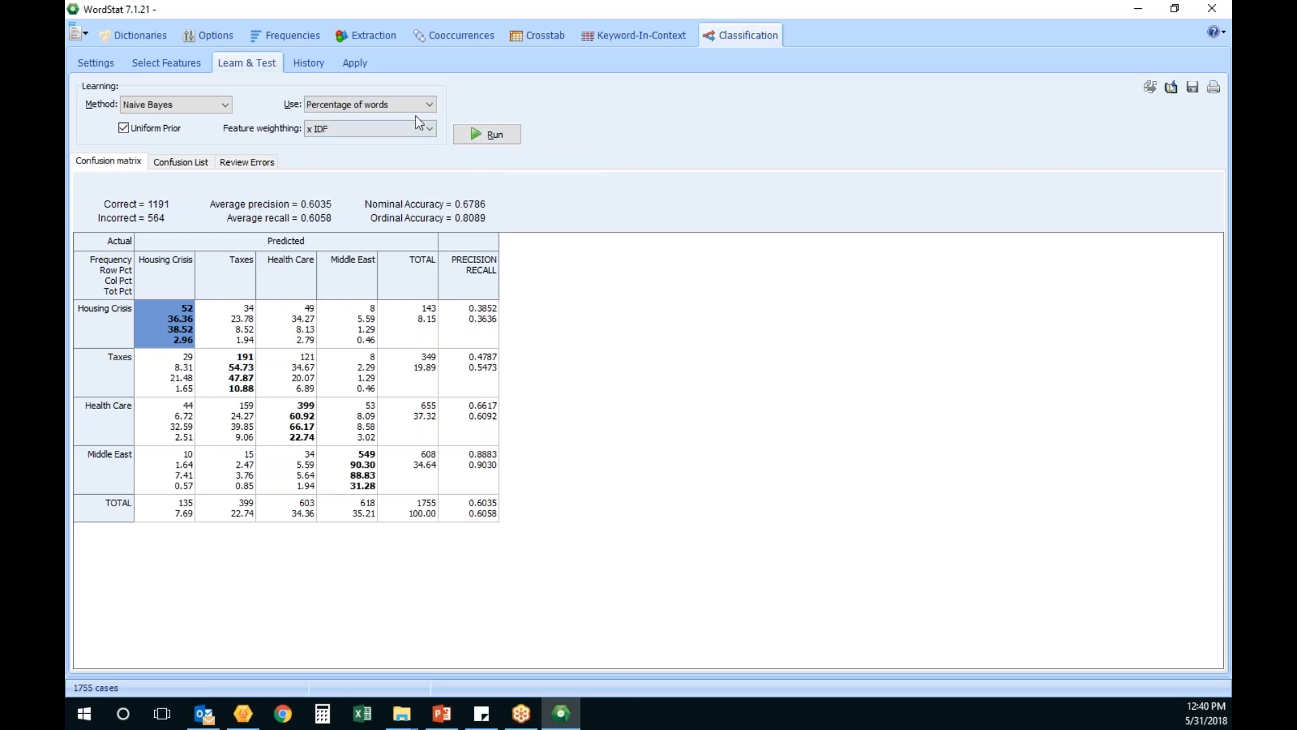
left_click(406, 104)
left_click(397, 130)
left_click(428, 128)
left_click(412, 163)
left_click(478, 135)
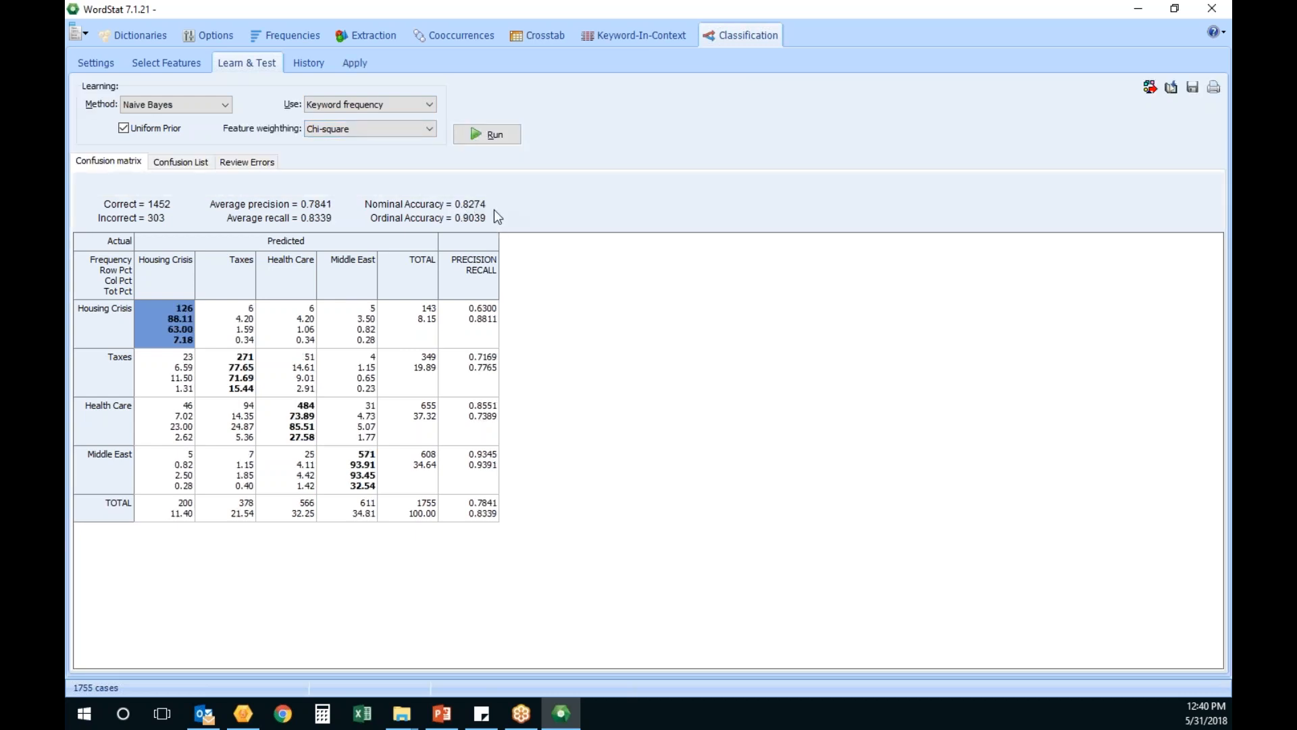
Rerun the Naive Bayes test with Max-chi2 feature weighting.
left_click(397, 128)
left_click(376, 175)
left_click(513, 136)
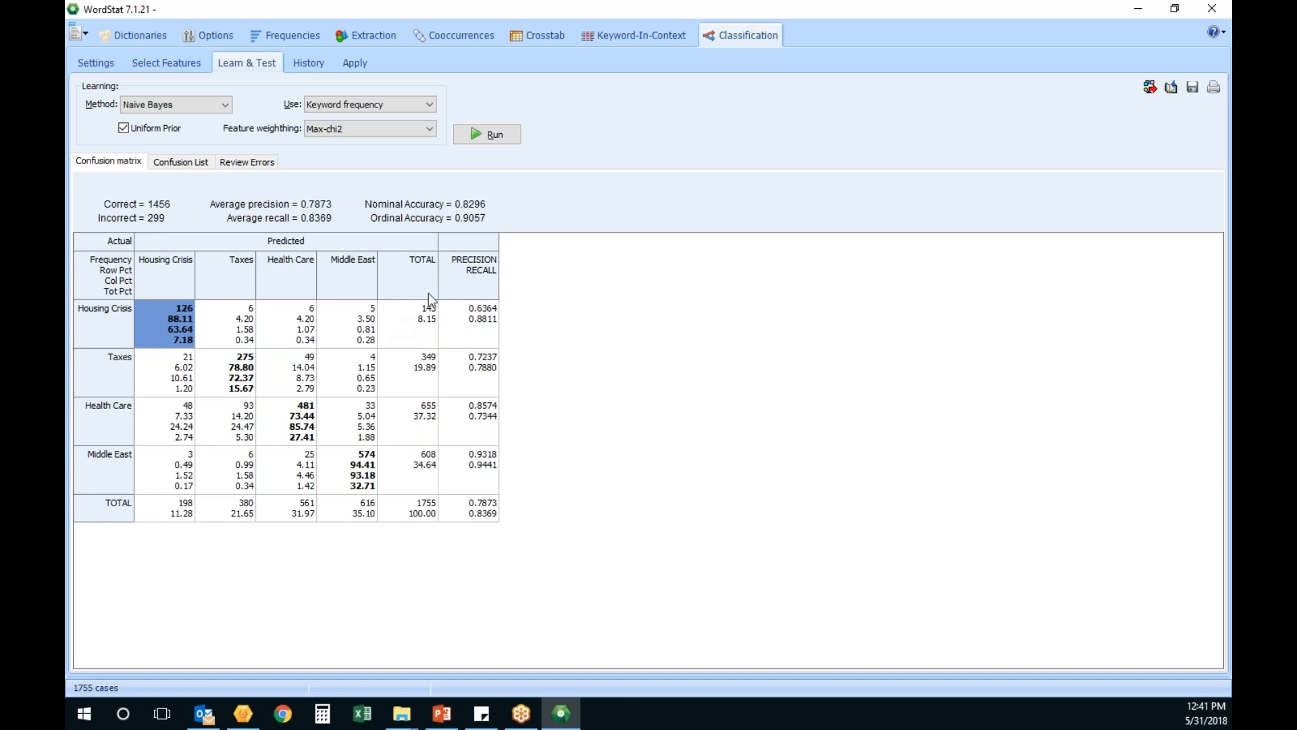
Quit WordStat and open the Beauty 20000 sentiments project in QDA Miner.
left_click(1211, 9)
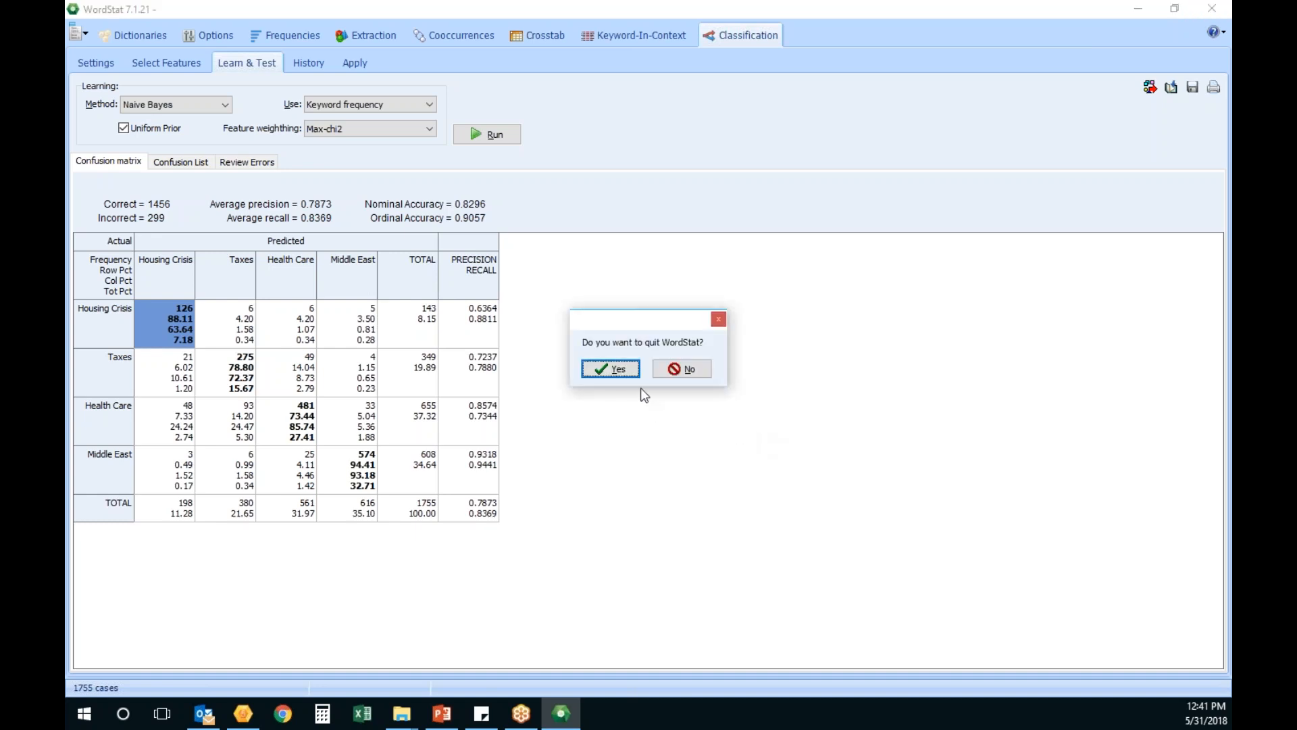
left_click(612, 369)
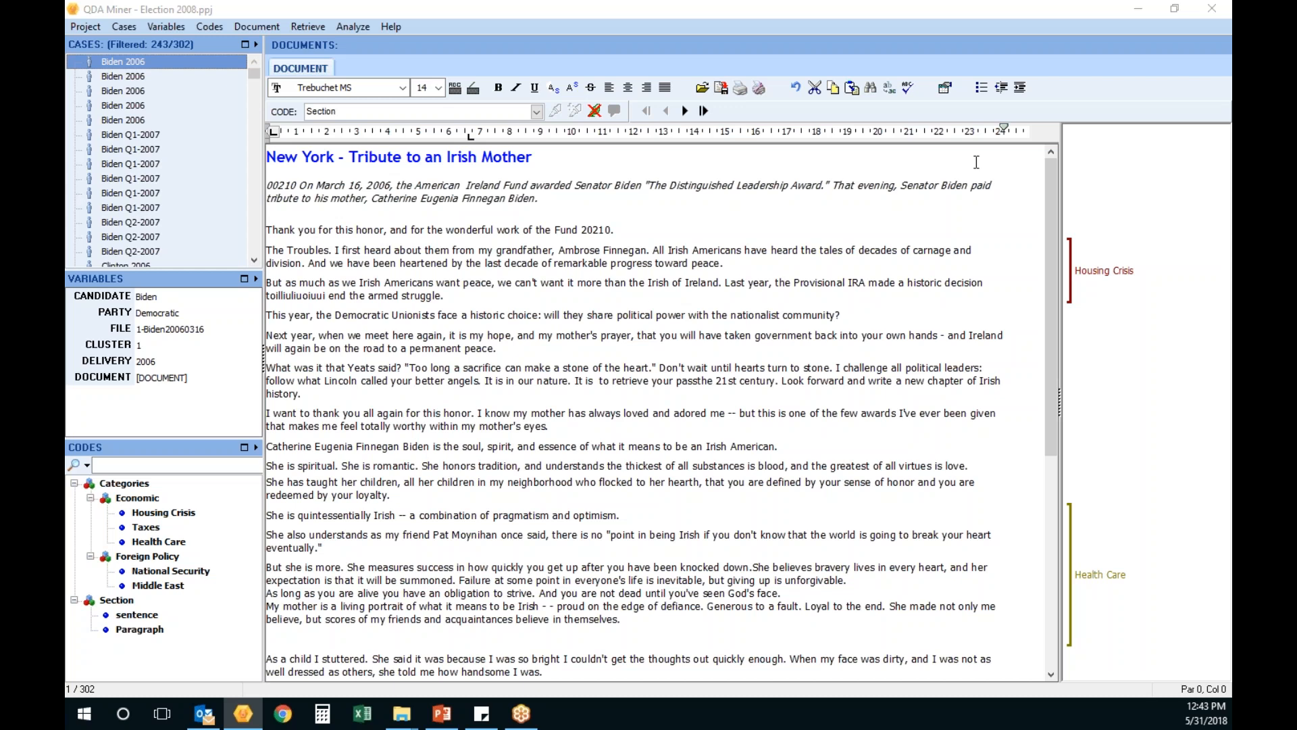
left_click(86, 27)
mouse_move(122, 88)
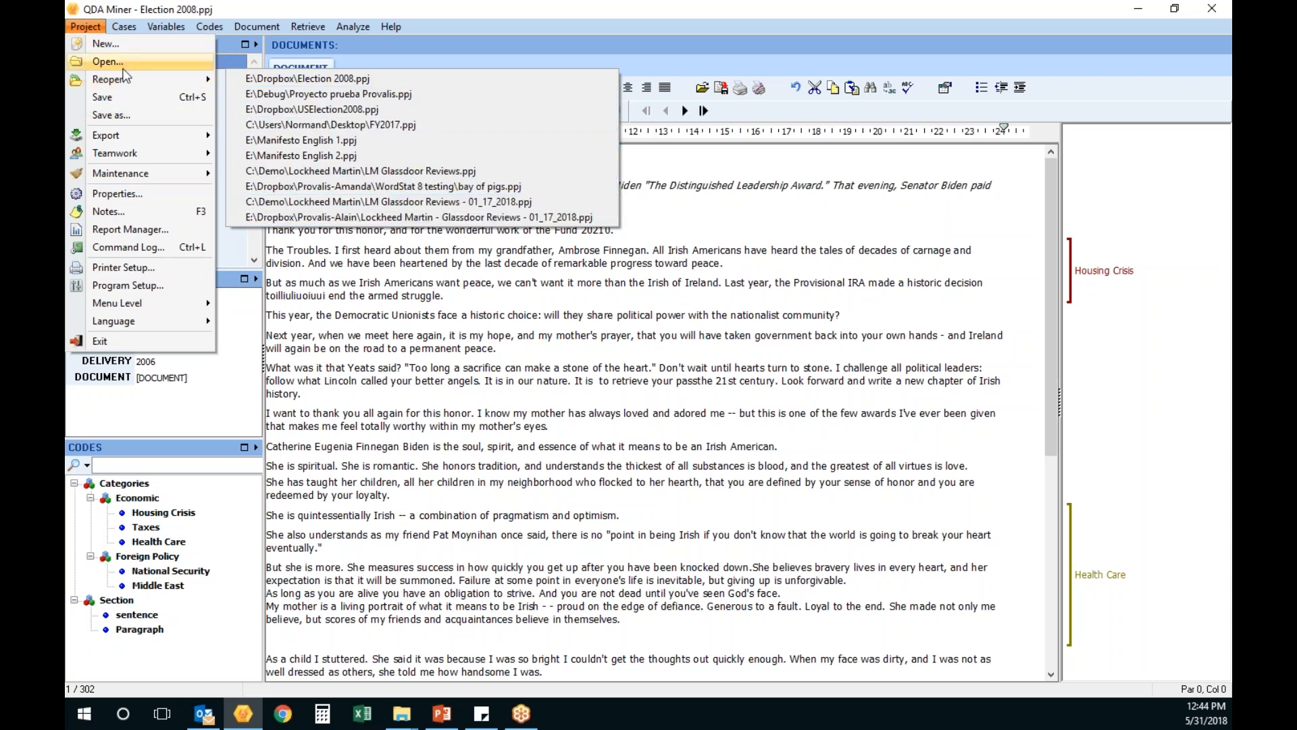
left_click(107, 61)
left_click(693, 369)
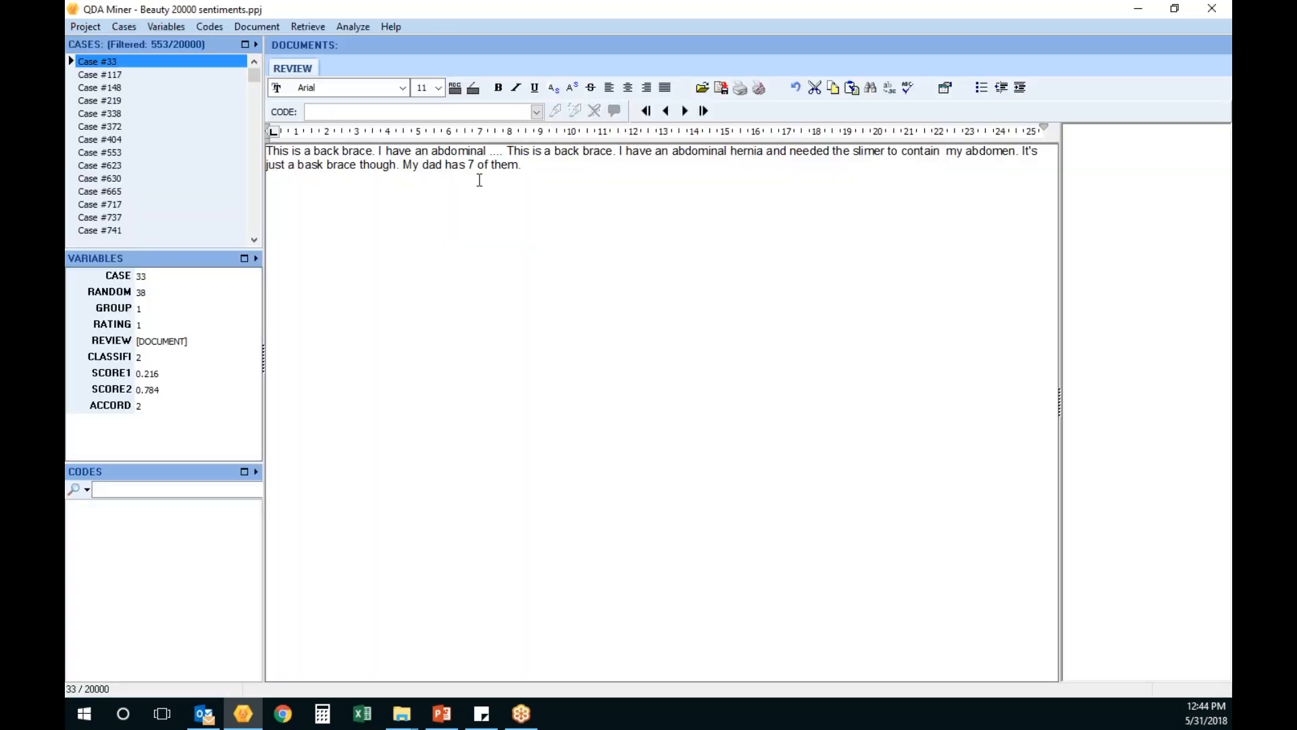
Browse the filtered reviews of cases #117, #148, #219 and #372, reading the last one closely.
left_click(128, 75)
left_click(127, 88)
left_click(134, 101)
left_click(146, 126)
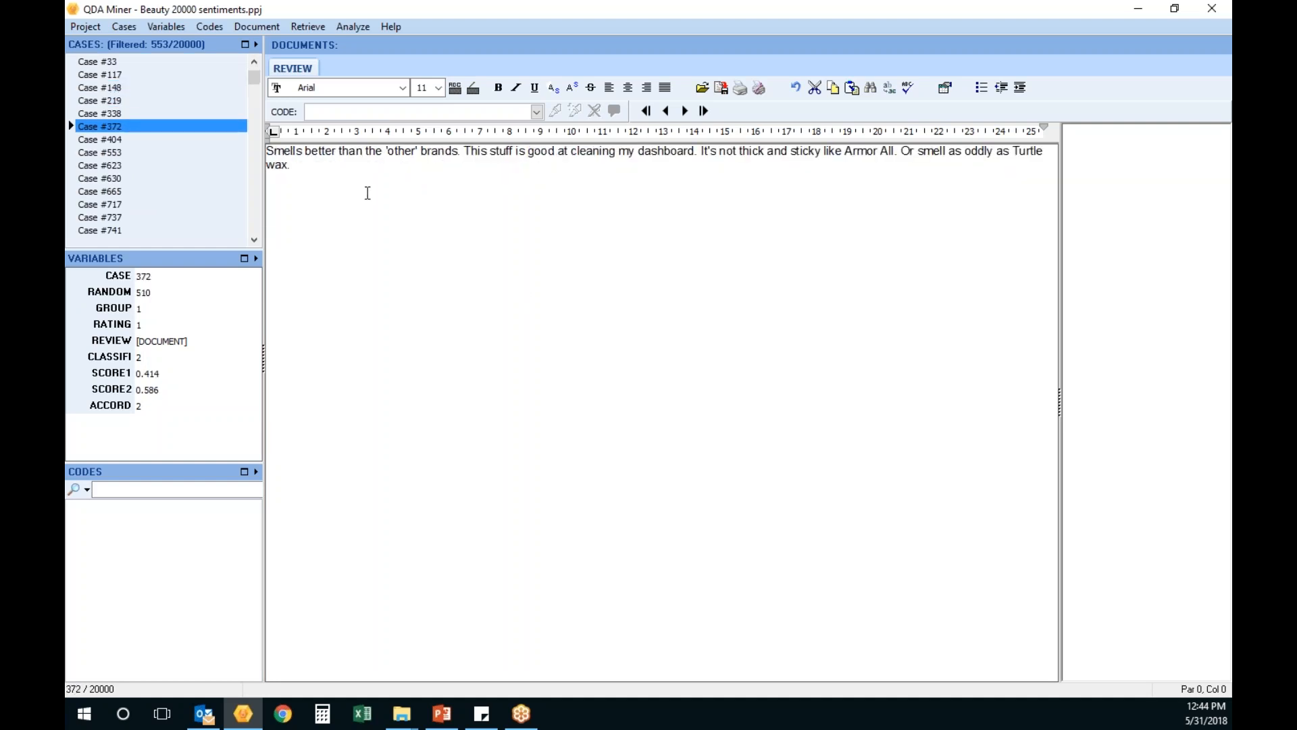
left_click_drag(359, 177, 303, 151)
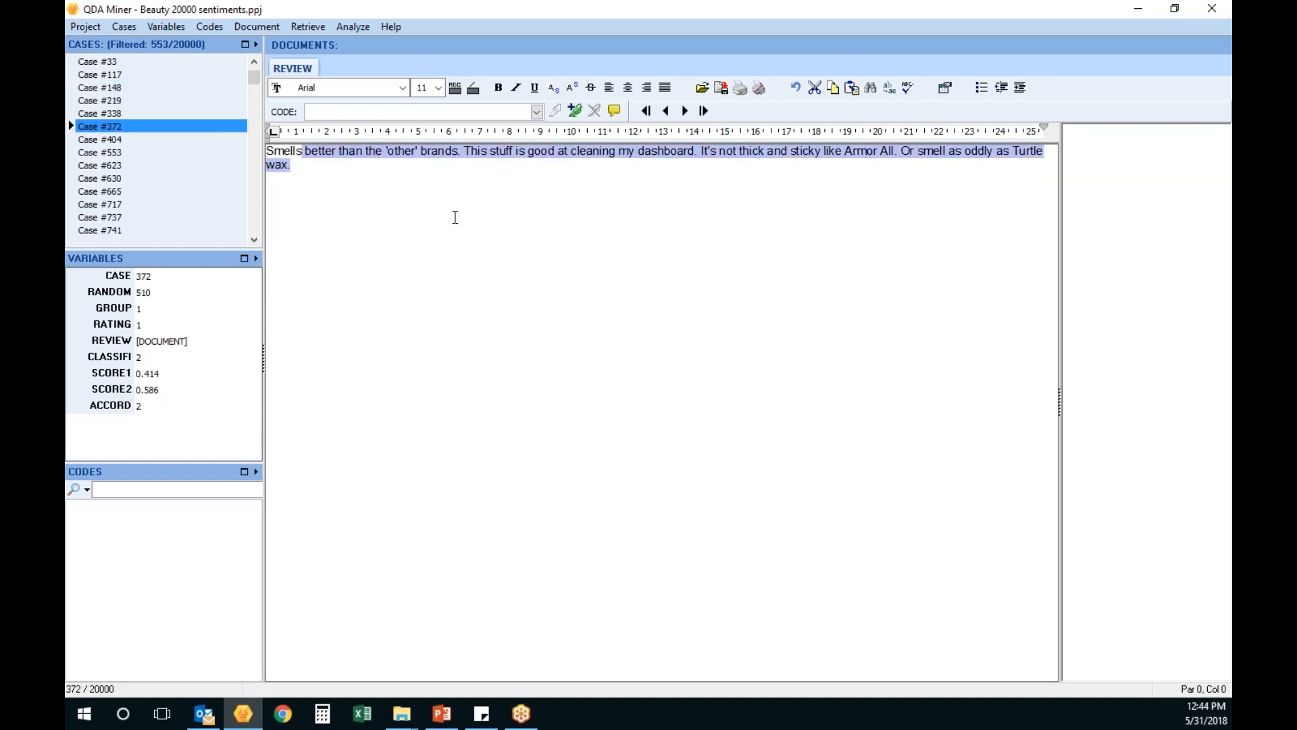
left_click(381, 180)
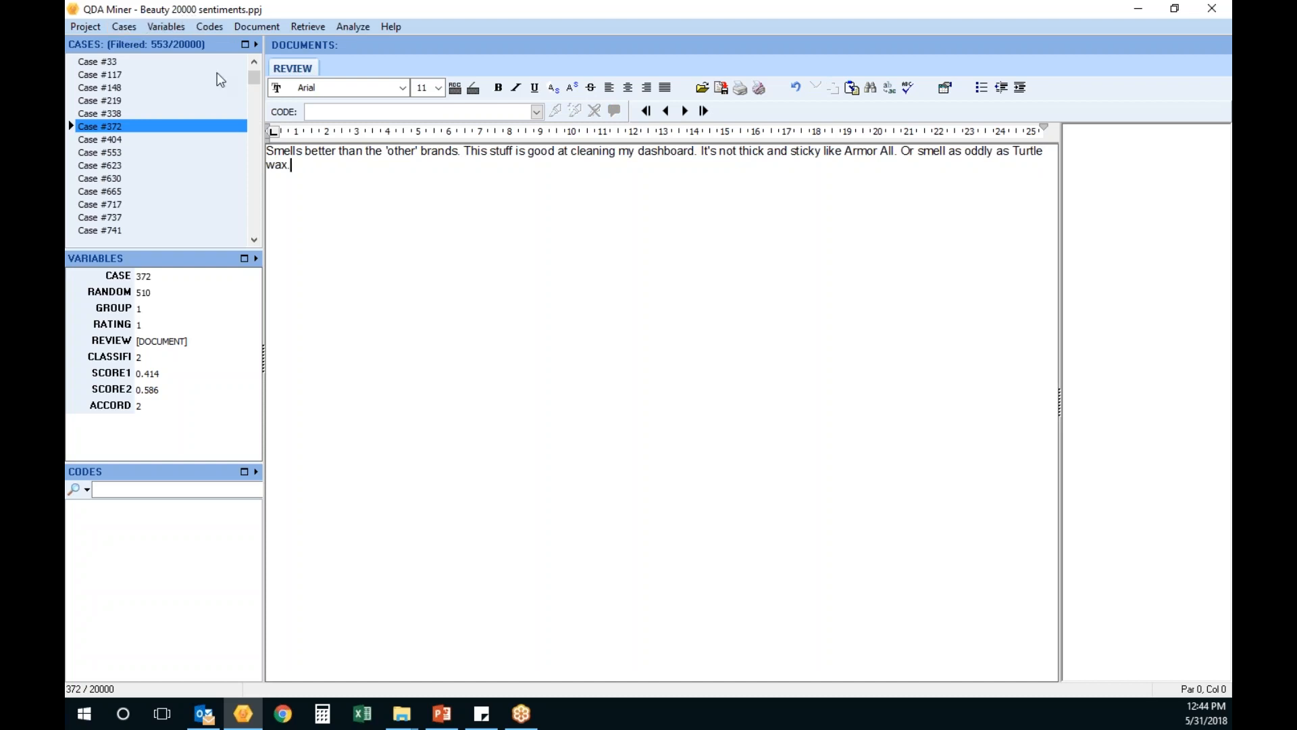
View the frequency statistics of the RATING variable for the filtered cases and close them.
right_click(165, 325)
left_click(214, 426)
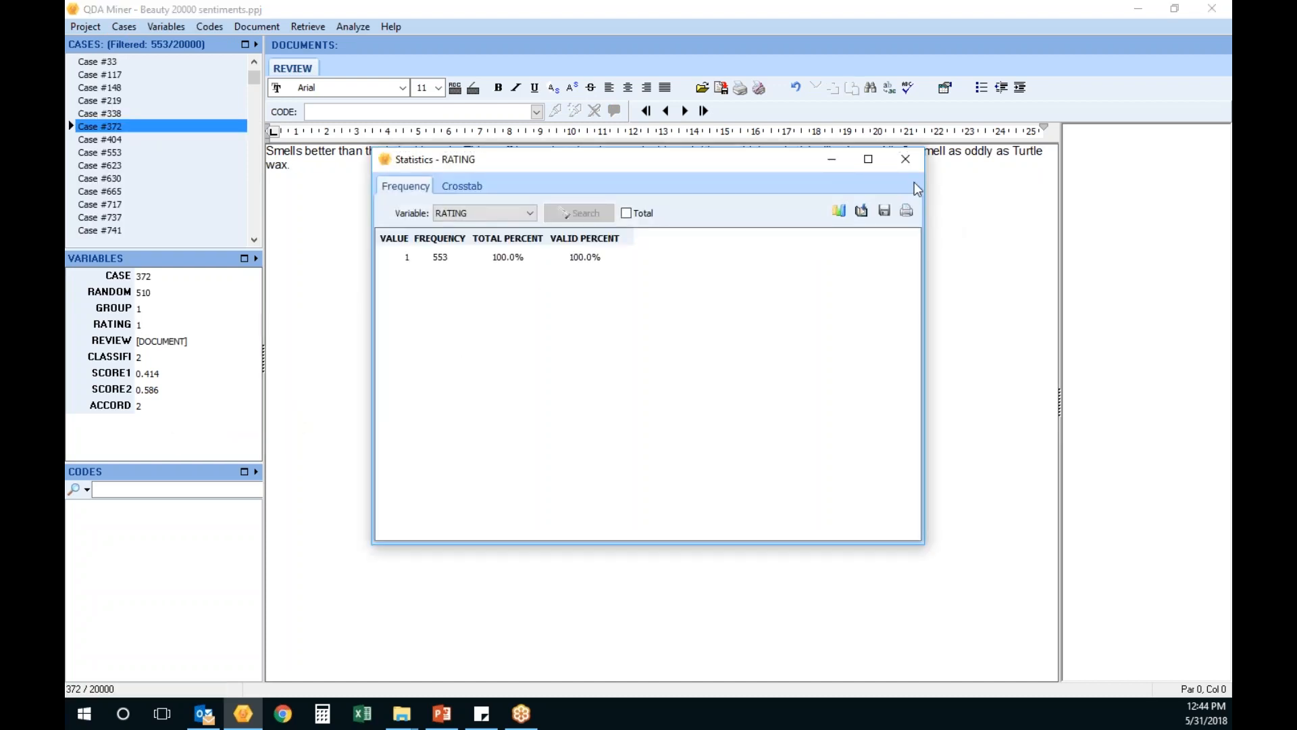
left_click(905, 159)
Remove the GROUP and CLASSIFI case filter so that all cases are included.
left_click(123, 27)
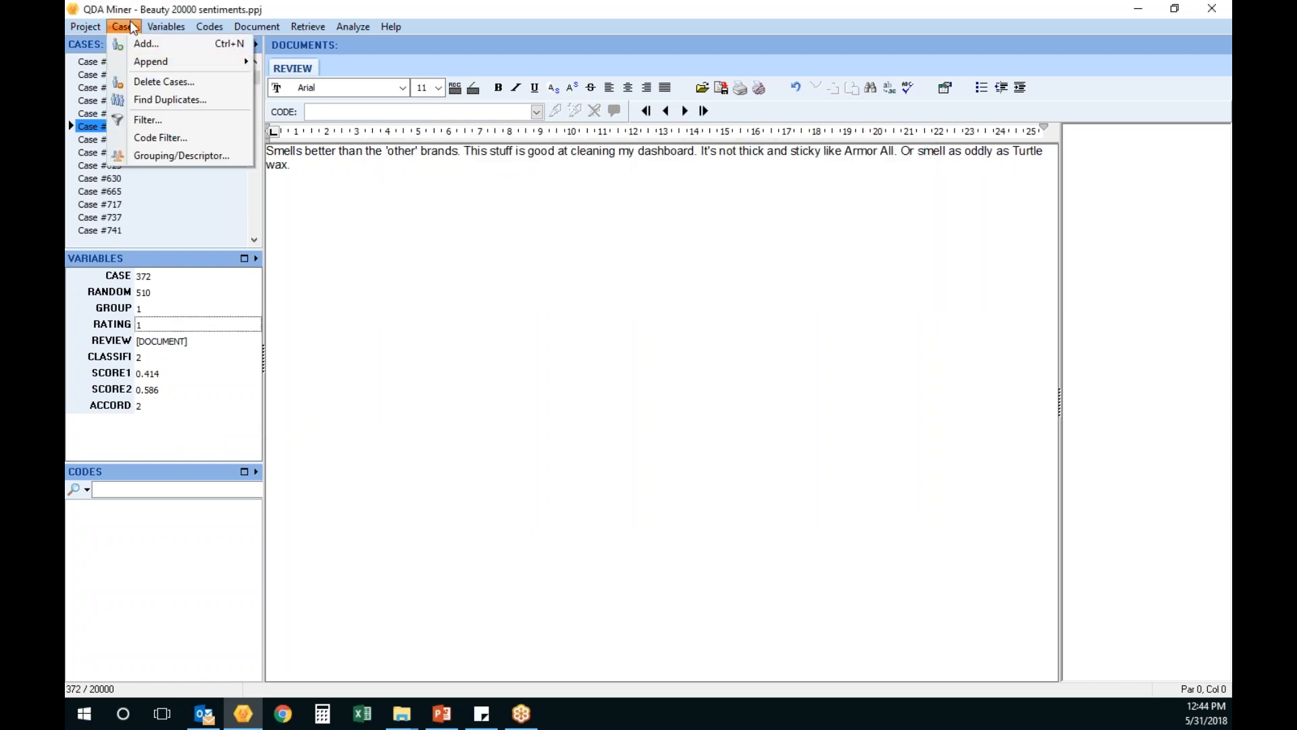
left_click(156, 126)
left_click(703, 408)
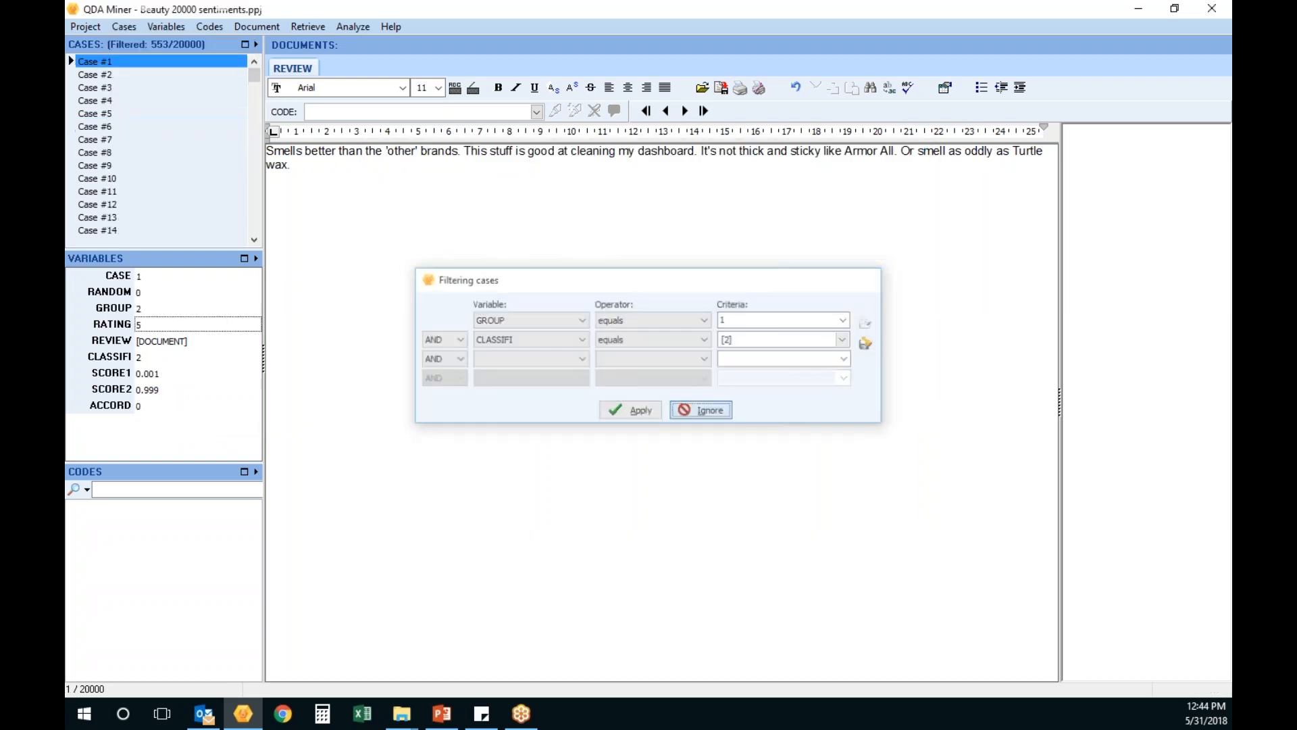
Check the RATING frequency distribution across the whole unfiltered project and close the statistics.
right_click(188, 323)
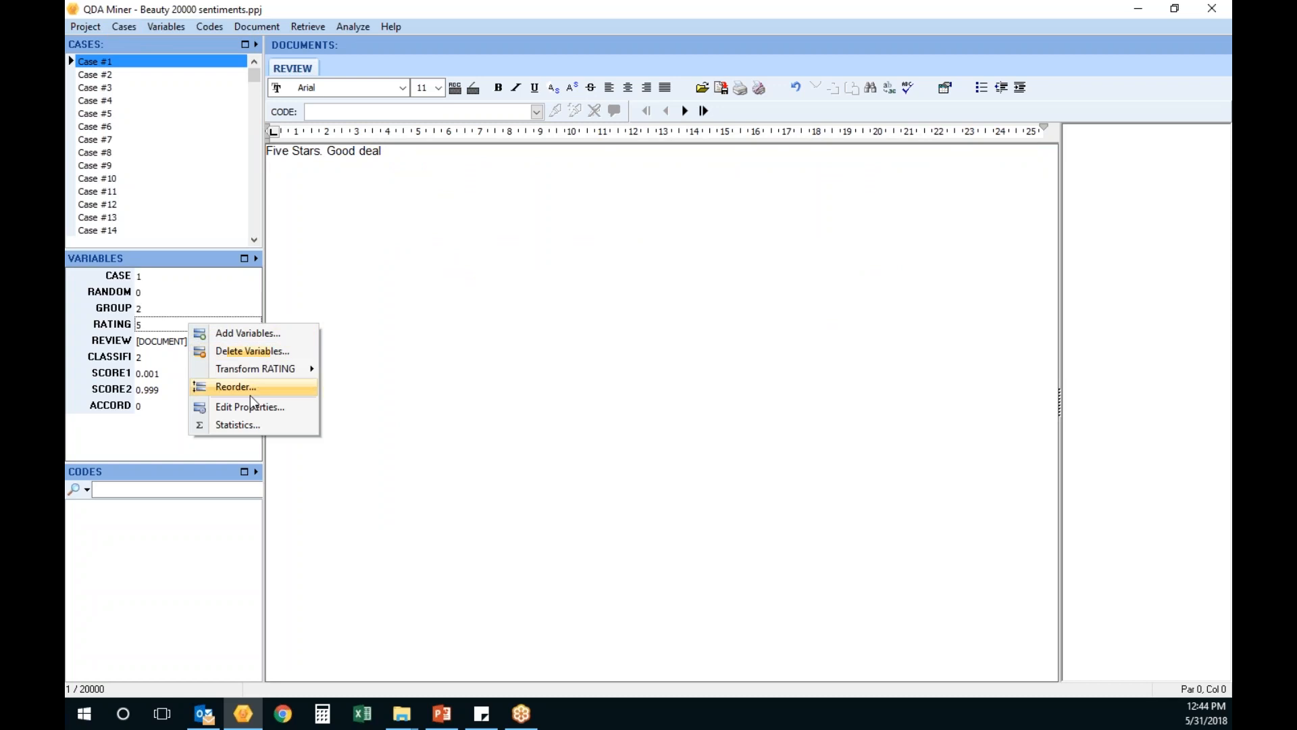
left_click(258, 424)
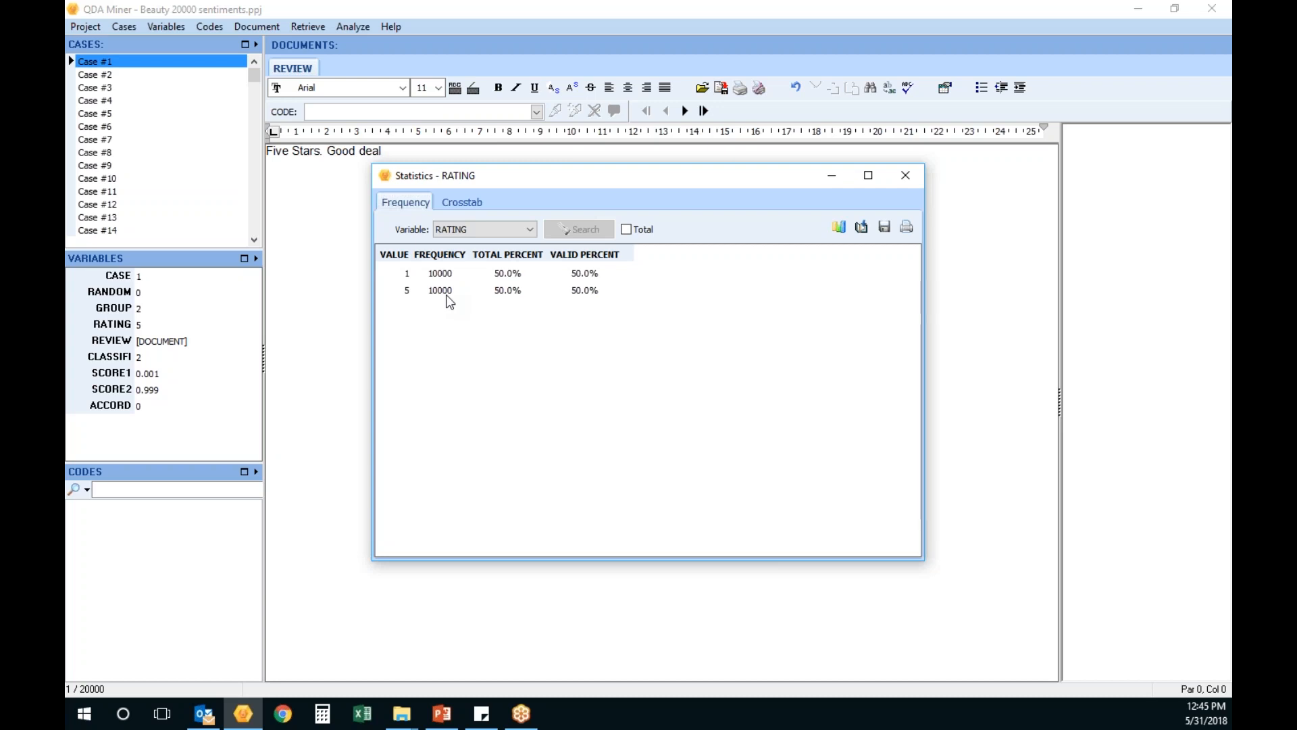
left_click(449, 274)
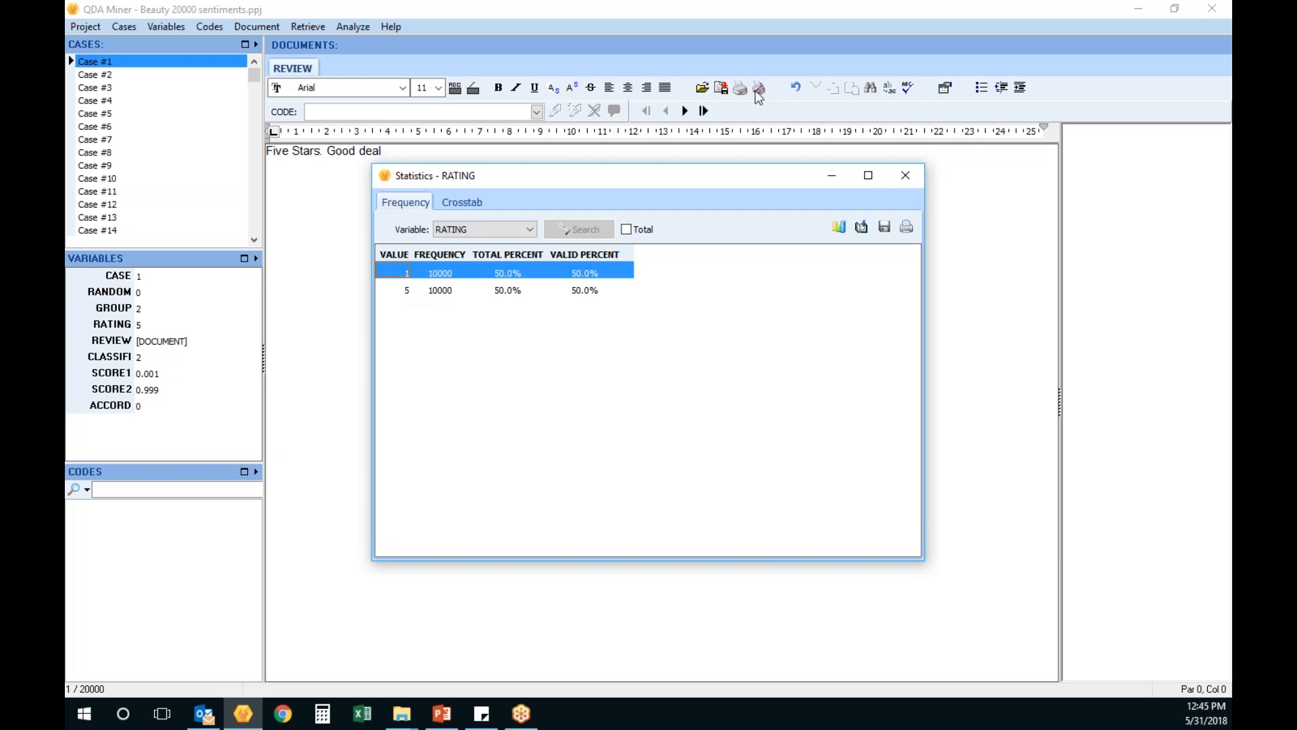
left_click(906, 175)
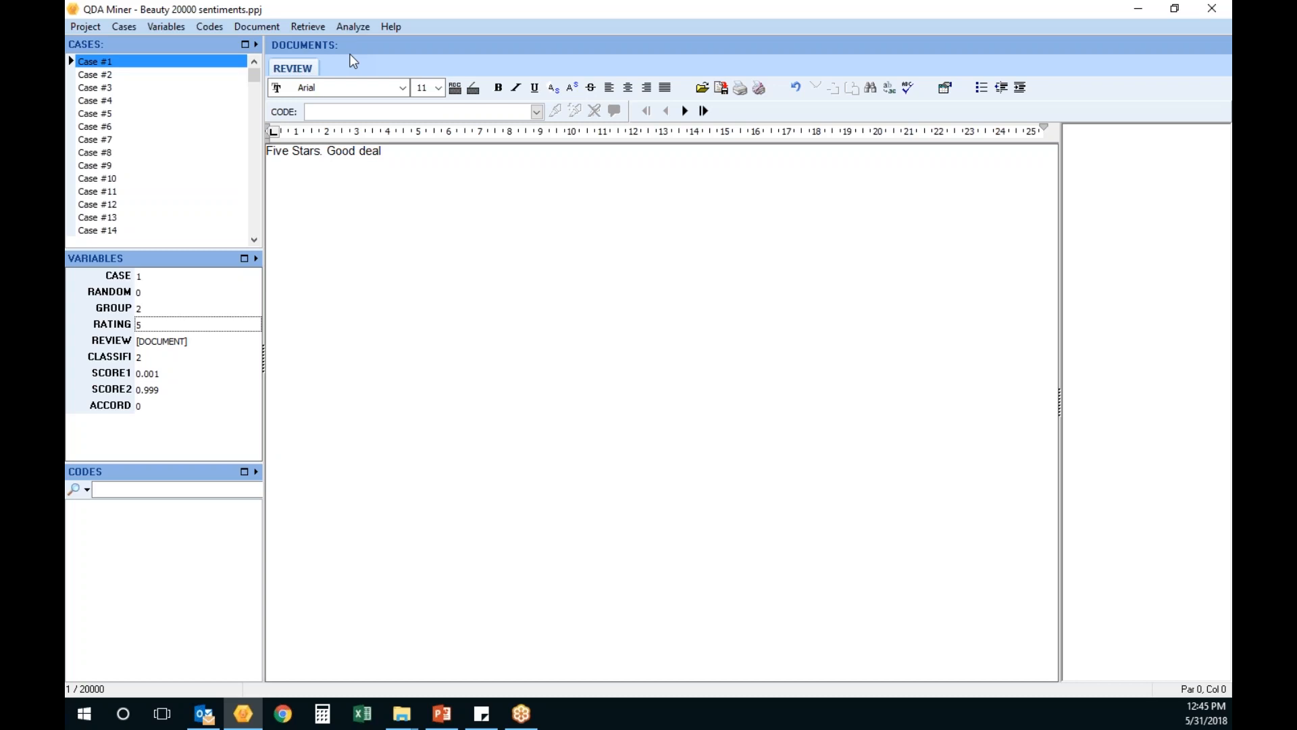
Open case #2 and select the sentence "I thought it worked really well" in its review.
left_click(145, 75)
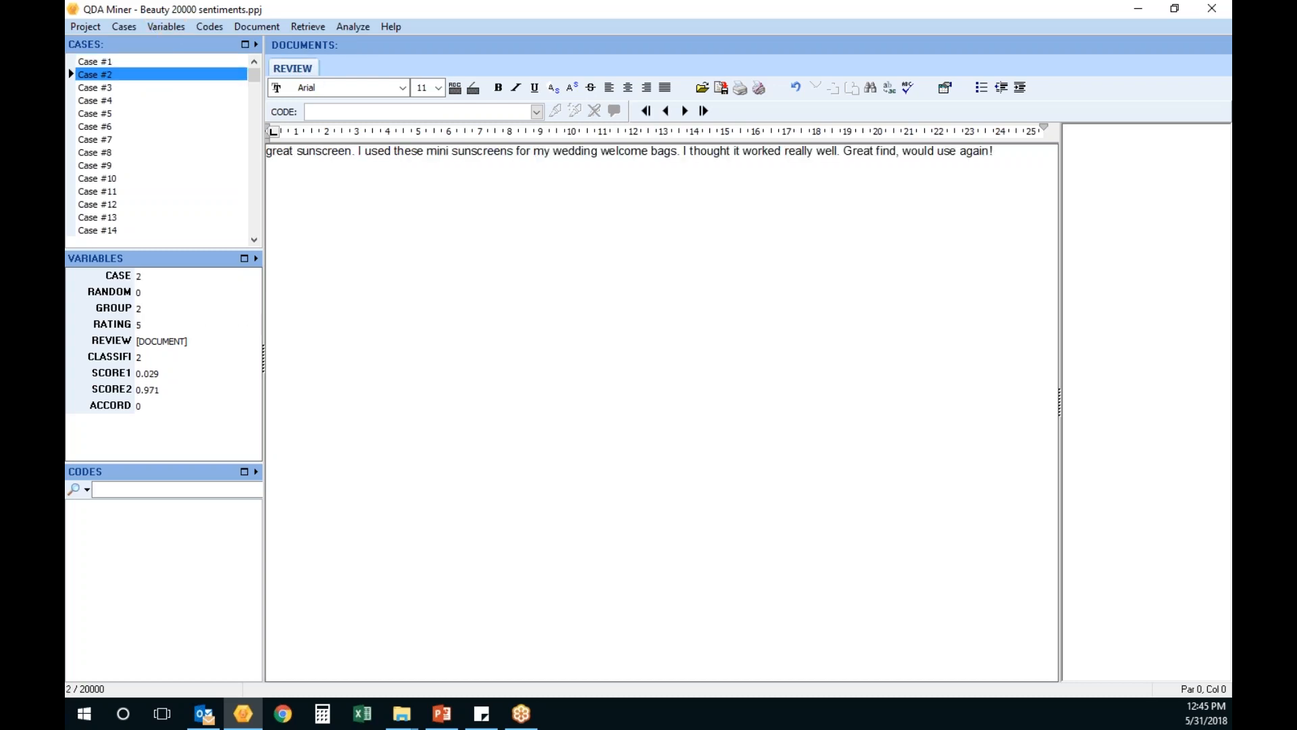
left_click(486, 176)
left_click_drag(686, 151, 842, 150)
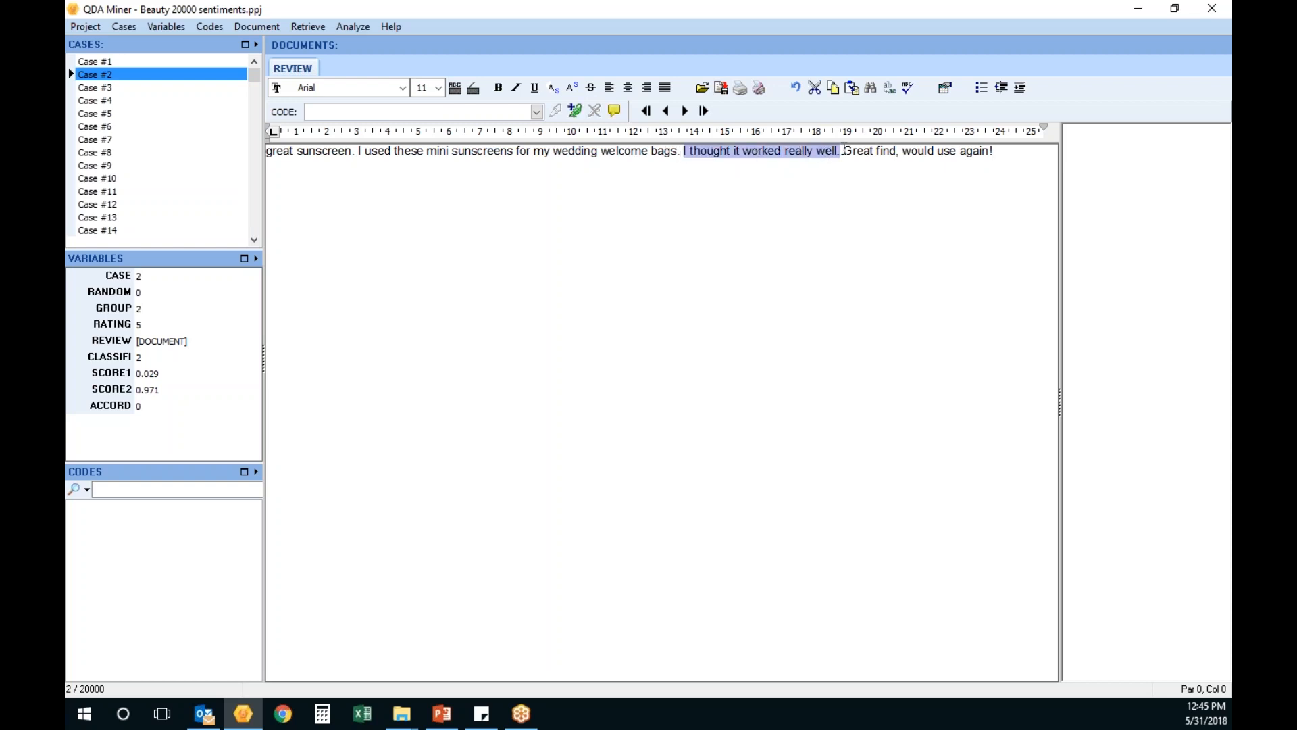
Create a code named Positive under a new category named Sentiment.
right_click(163, 516)
left_click(206, 242)
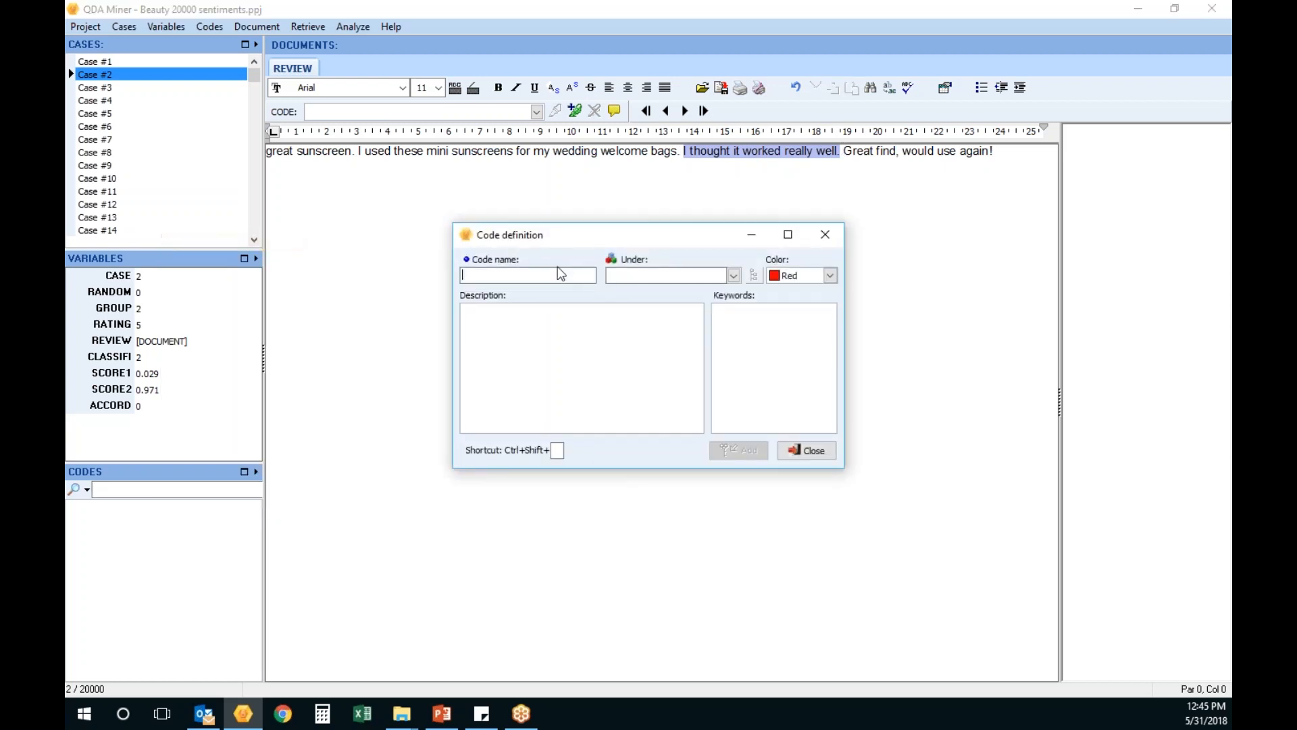
type("Positive")
key("Tab")
type("S")
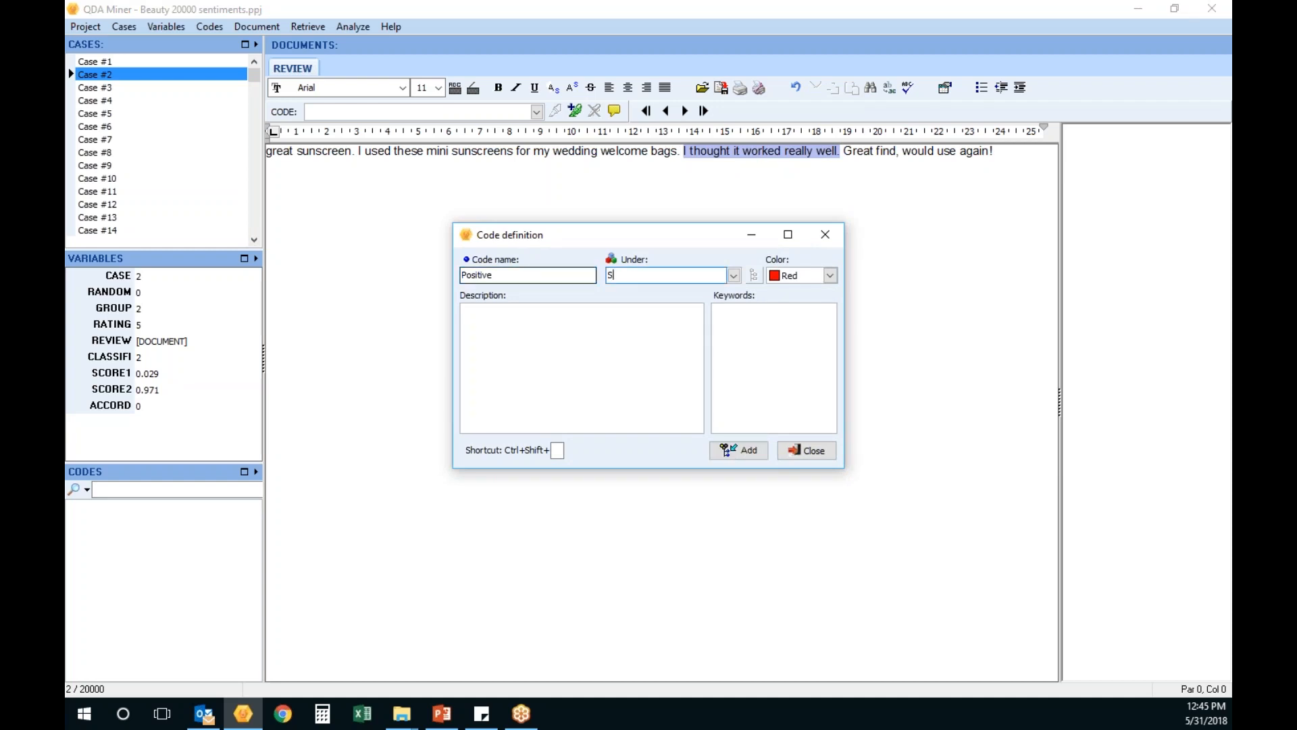
type("entiment")
left_click(726, 451)
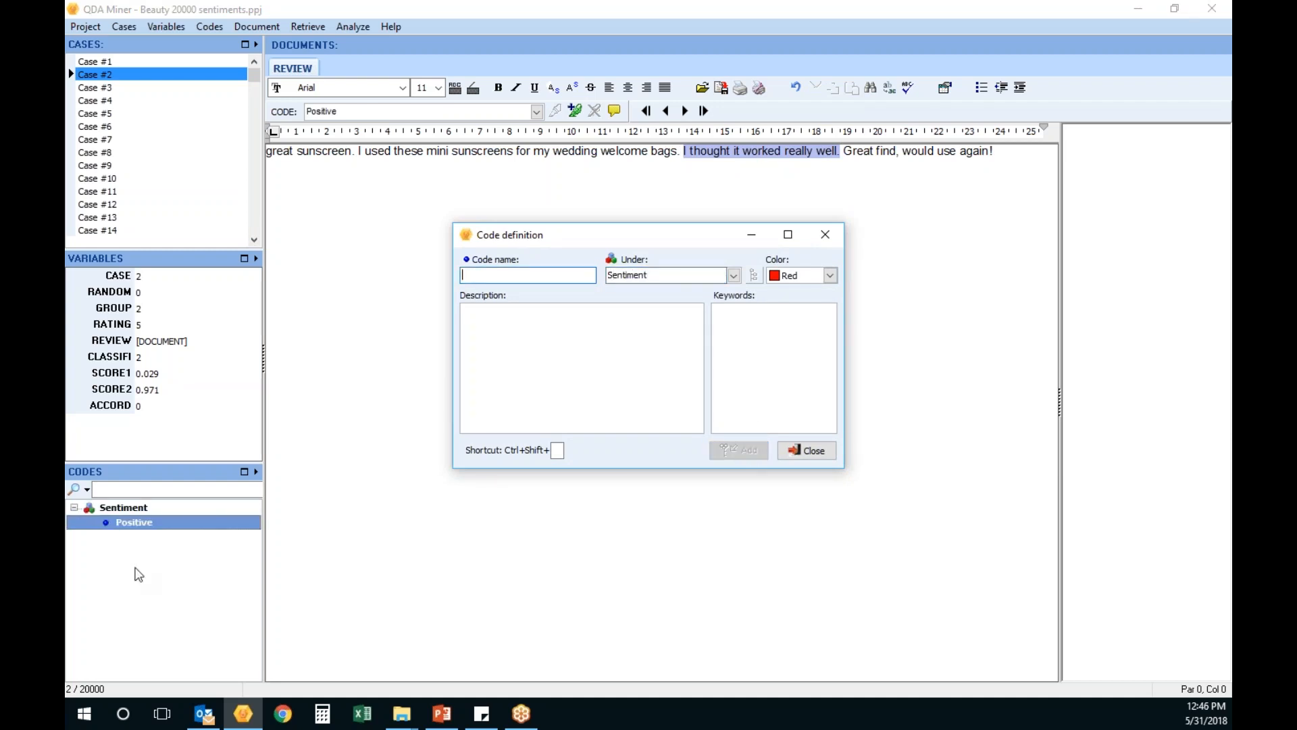
left_click(807, 450)
Assign the Positive code to the selected sentence in case #2 and to the favorite lip balm sentence in case #3.
left_click_drag(183, 524, 995, 153)
left_click_drag(194, 531, 960, 158)
left_click(123, 87)
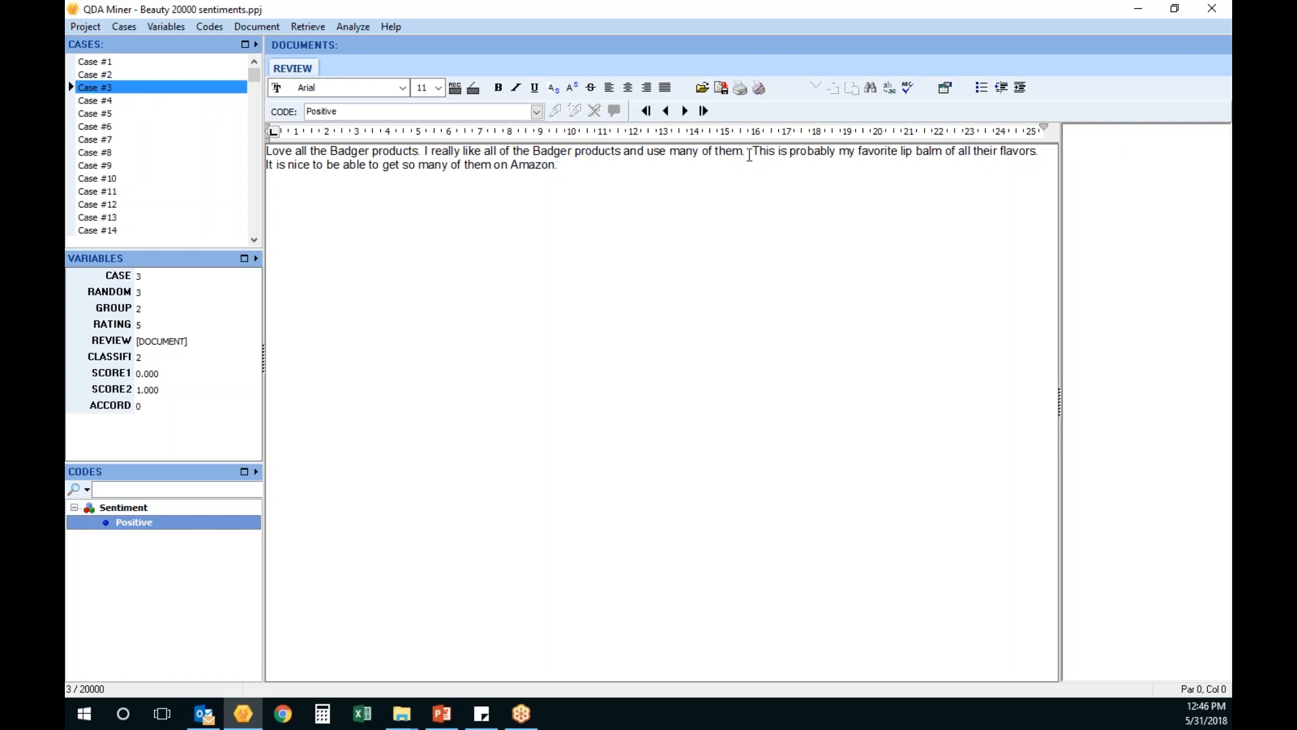
left_click_drag(754, 151, 1042, 151)
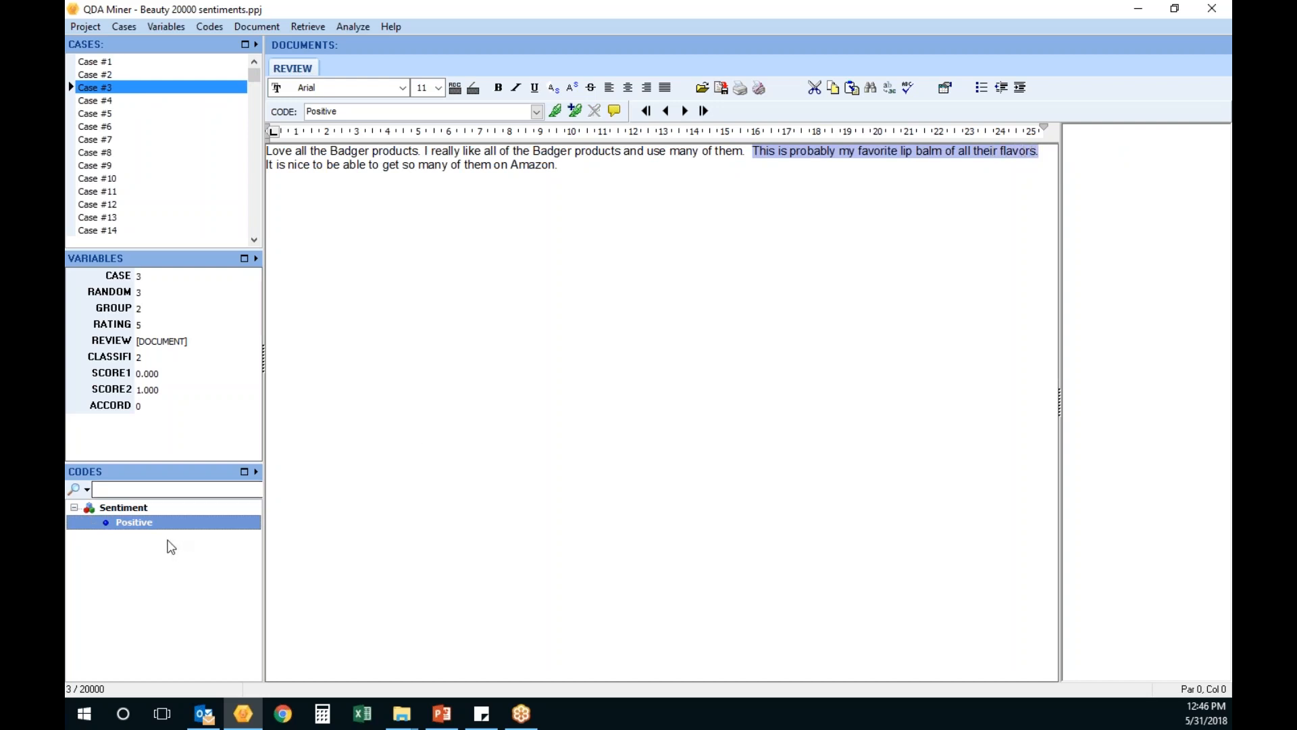
left_click_drag(134, 522, 1011, 155)
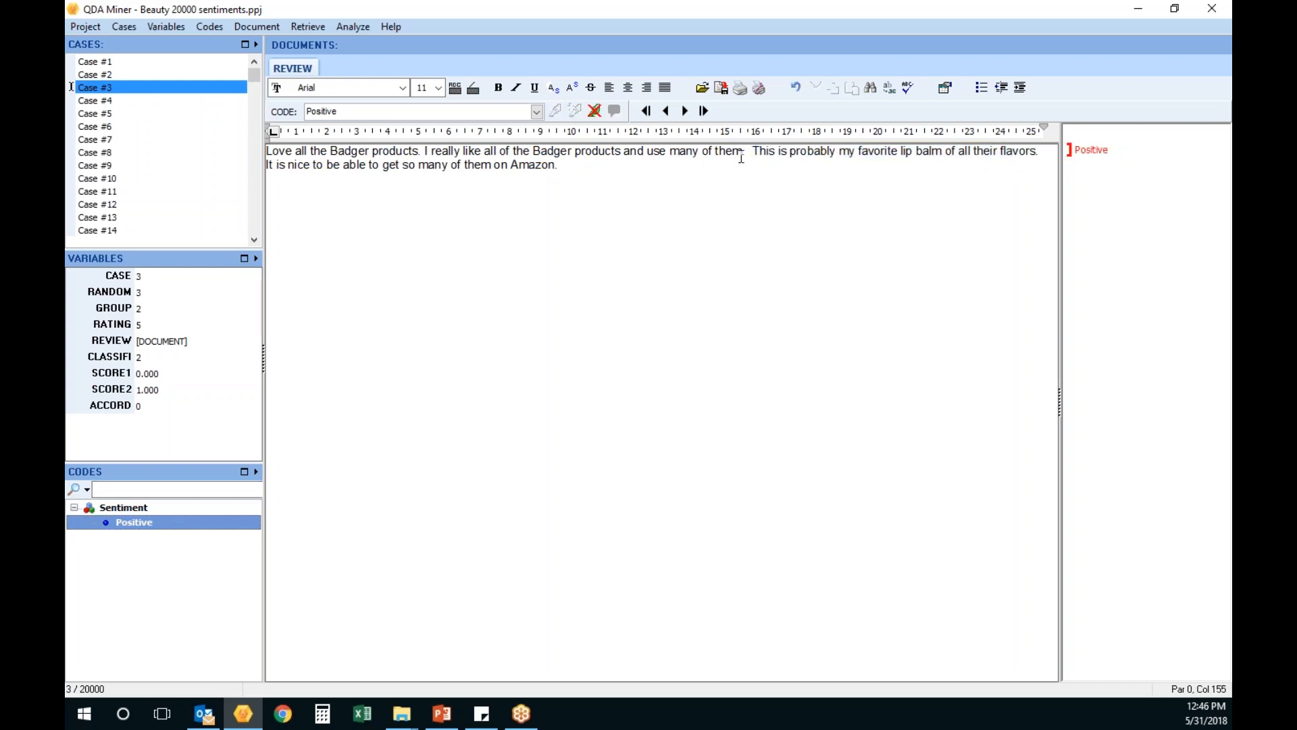
Code the sentence "I really like all of the Badger products and use many of them" with a new Negative code under Sentiment.
left_click_drag(736, 154, 425, 148)
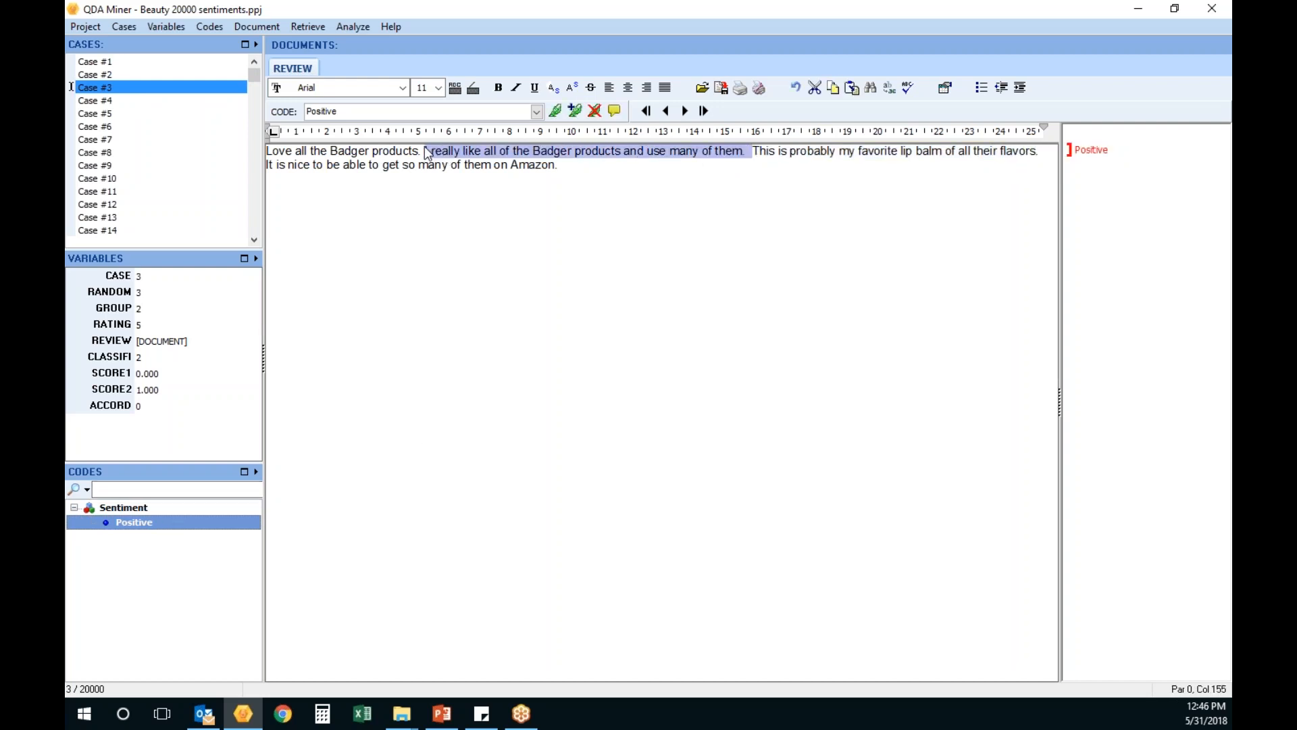
left_click(575, 111)
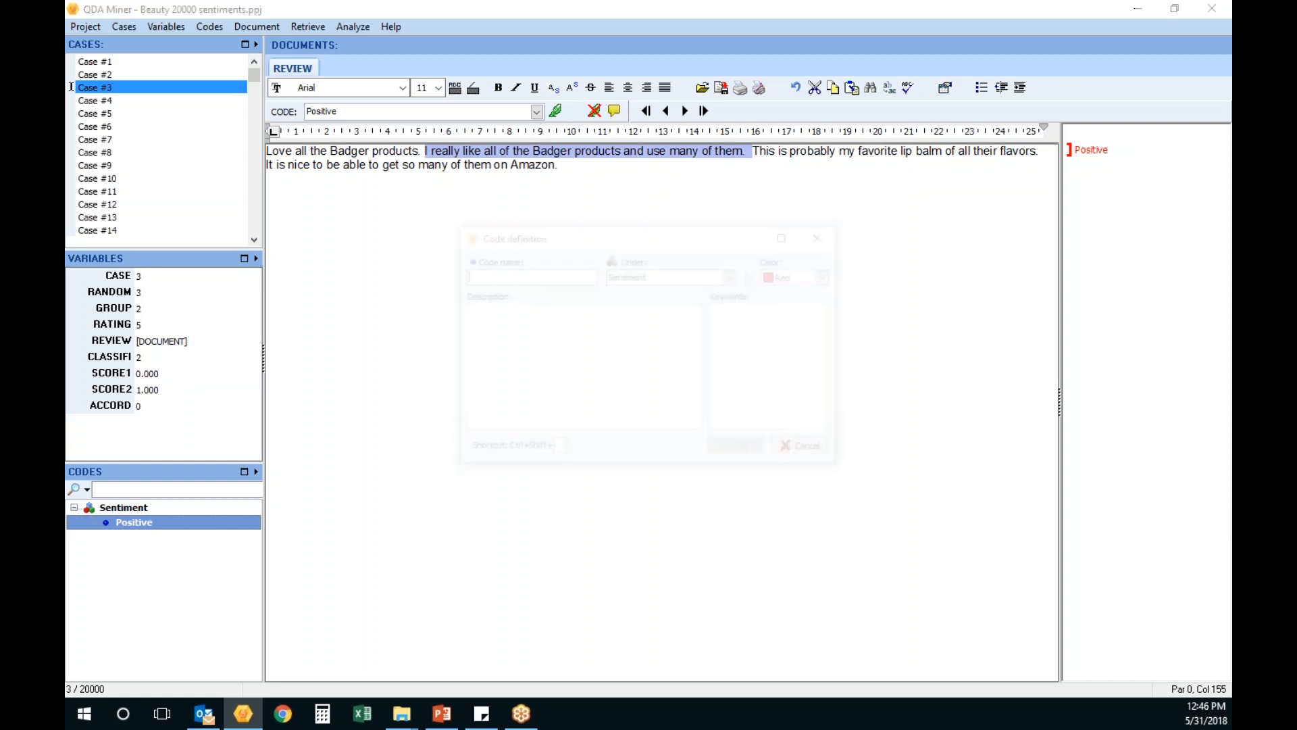
type("Neg")
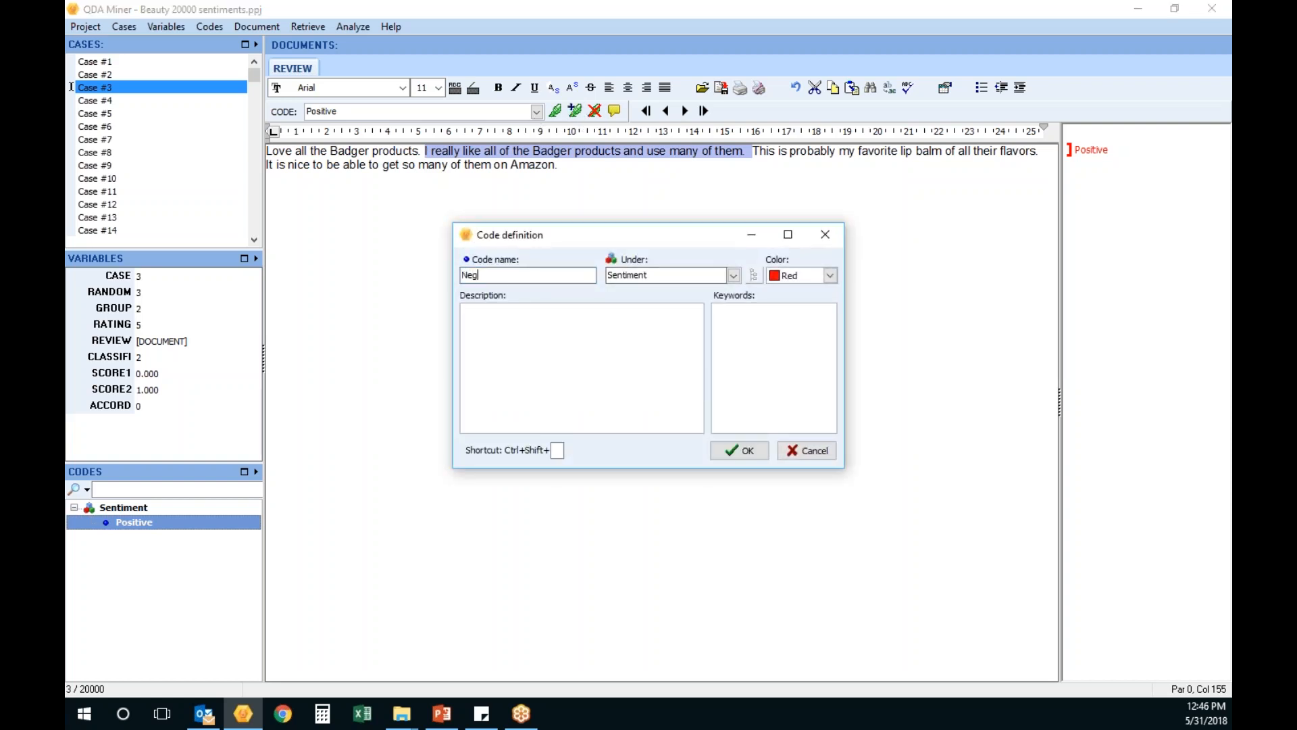
type("ative")
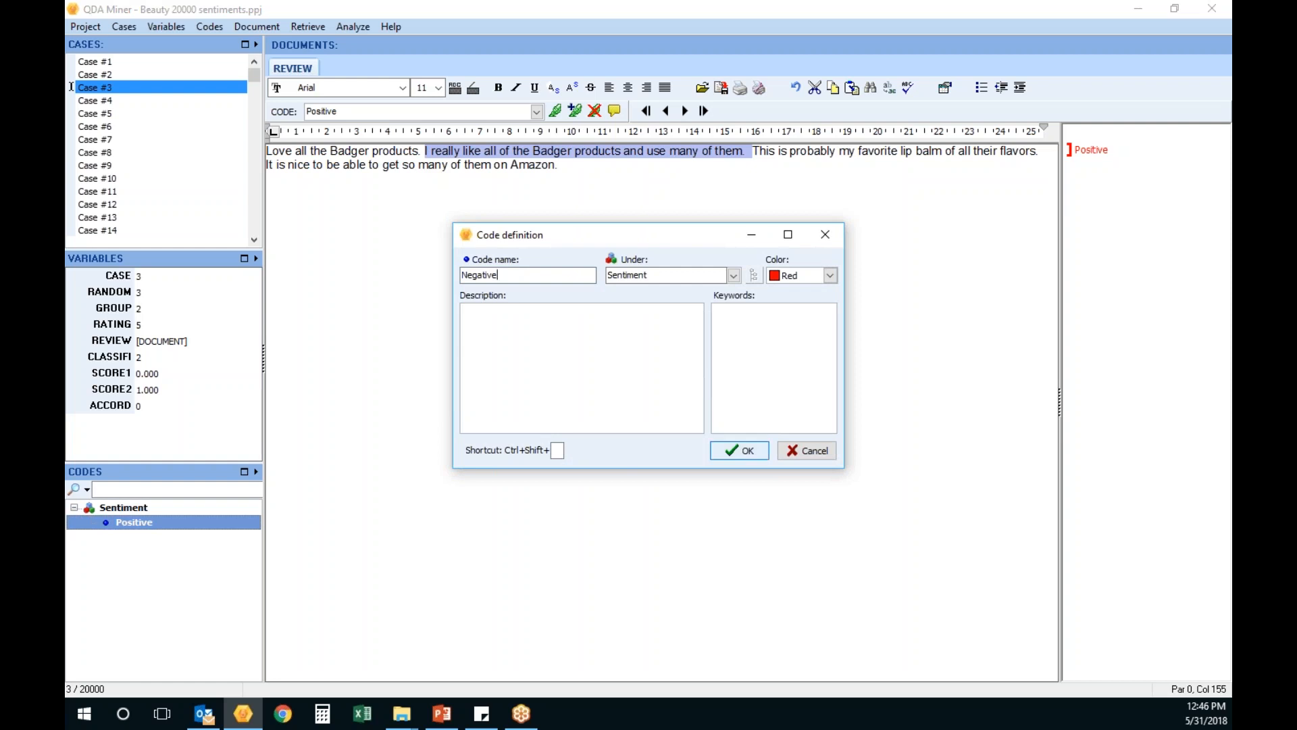
left_click(740, 450)
Edit the Positive code and set its color to Green.
left_click(166, 516)
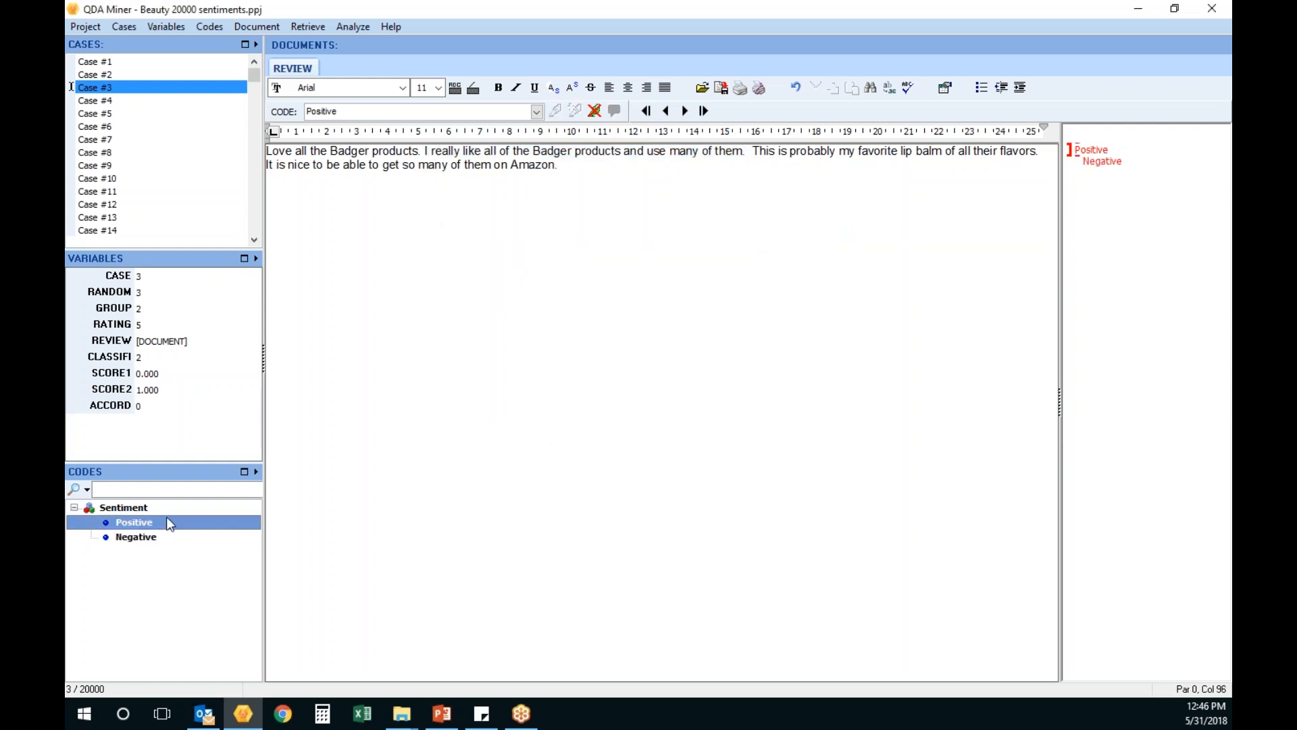
right_click(166, 516)
left_click(254, 244)
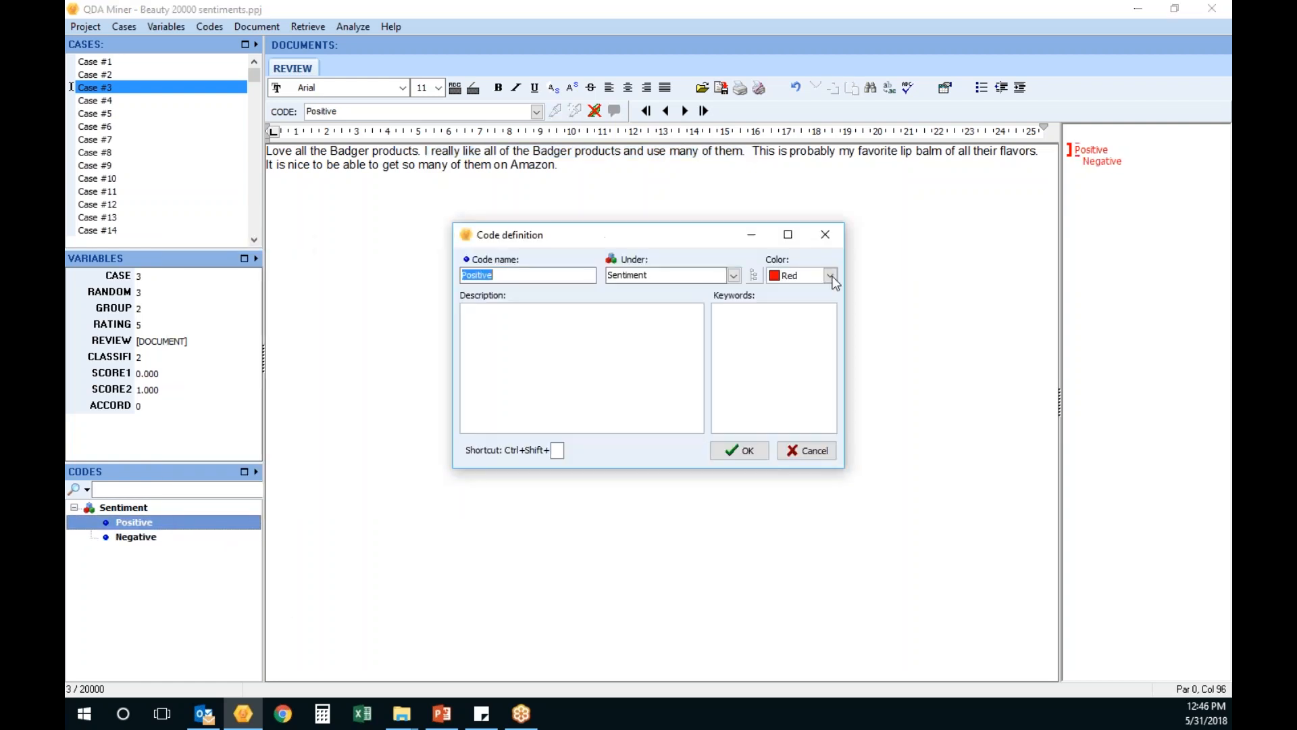
left_click(829, 275)
left_click(795, 318)
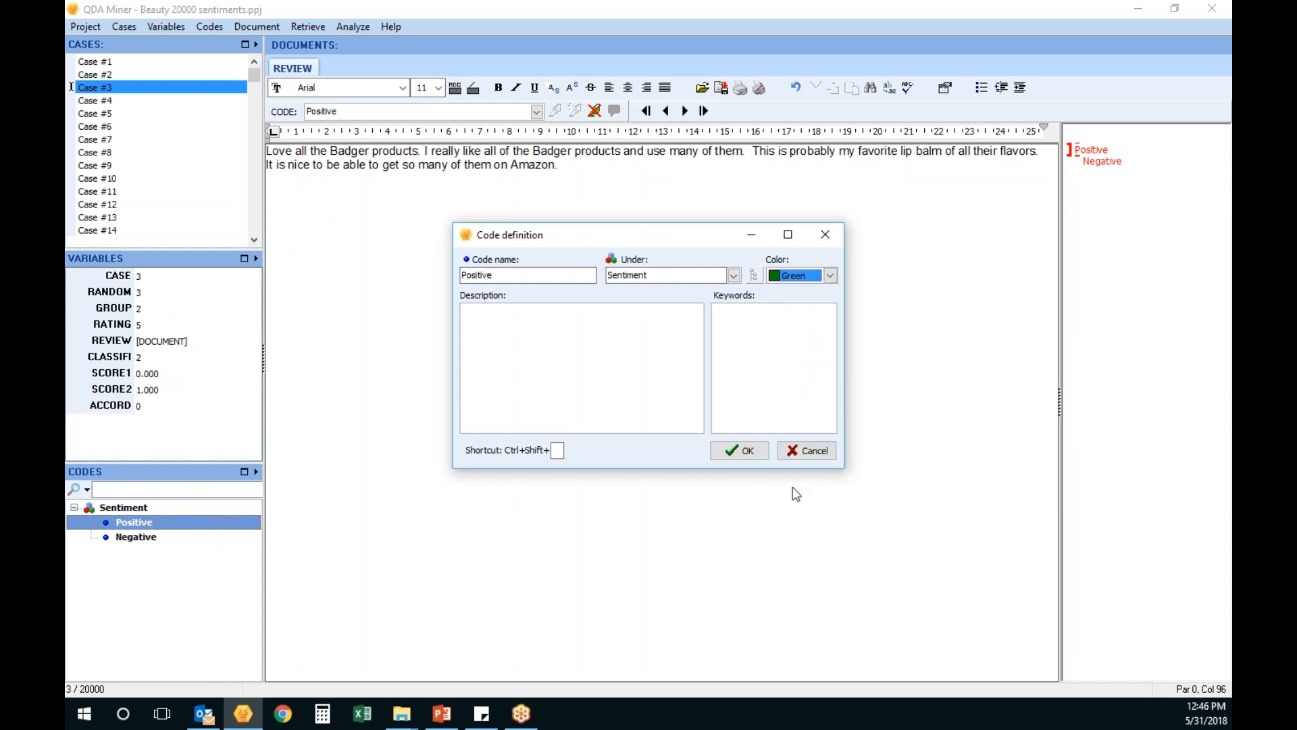
left_click(740, 450)
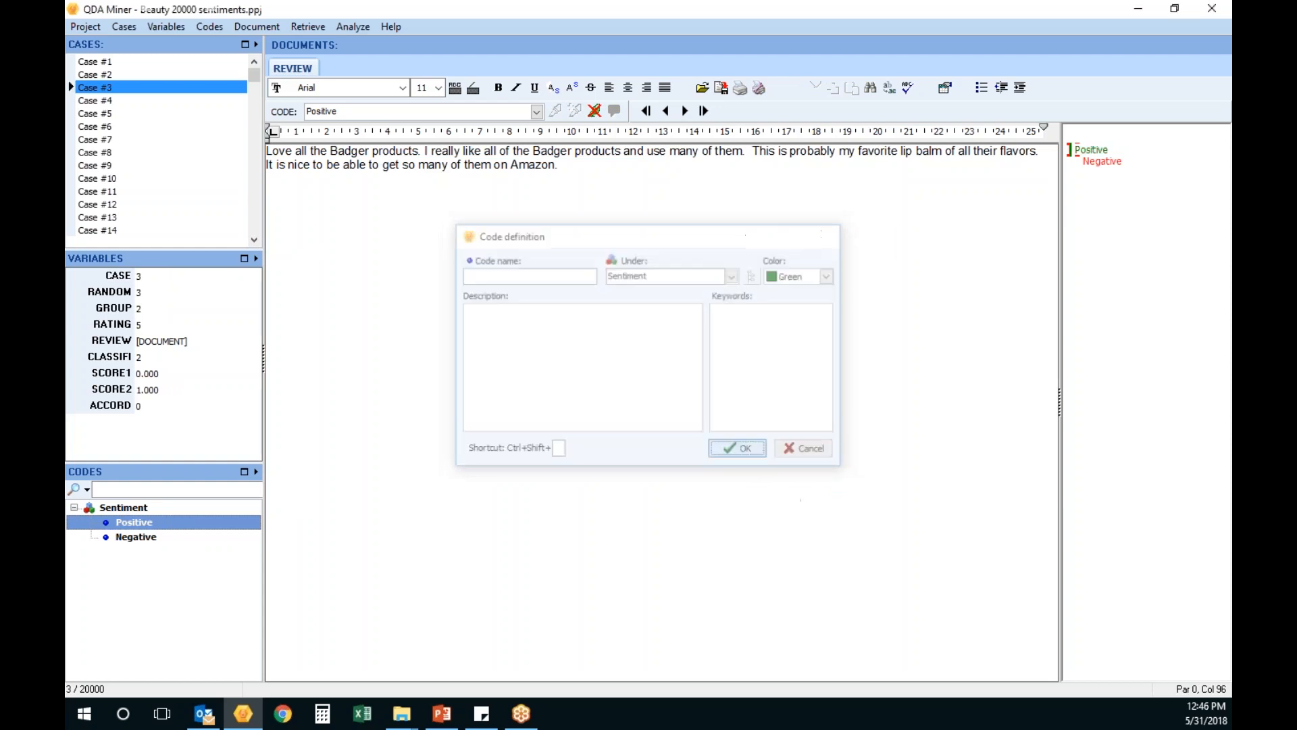
Assign the Positive code to the entire review text of case #5.
left_click(108, 114)
left_click_drag(508, 154, 411, 152)
left_click_drag(222, 131, 275, 151)
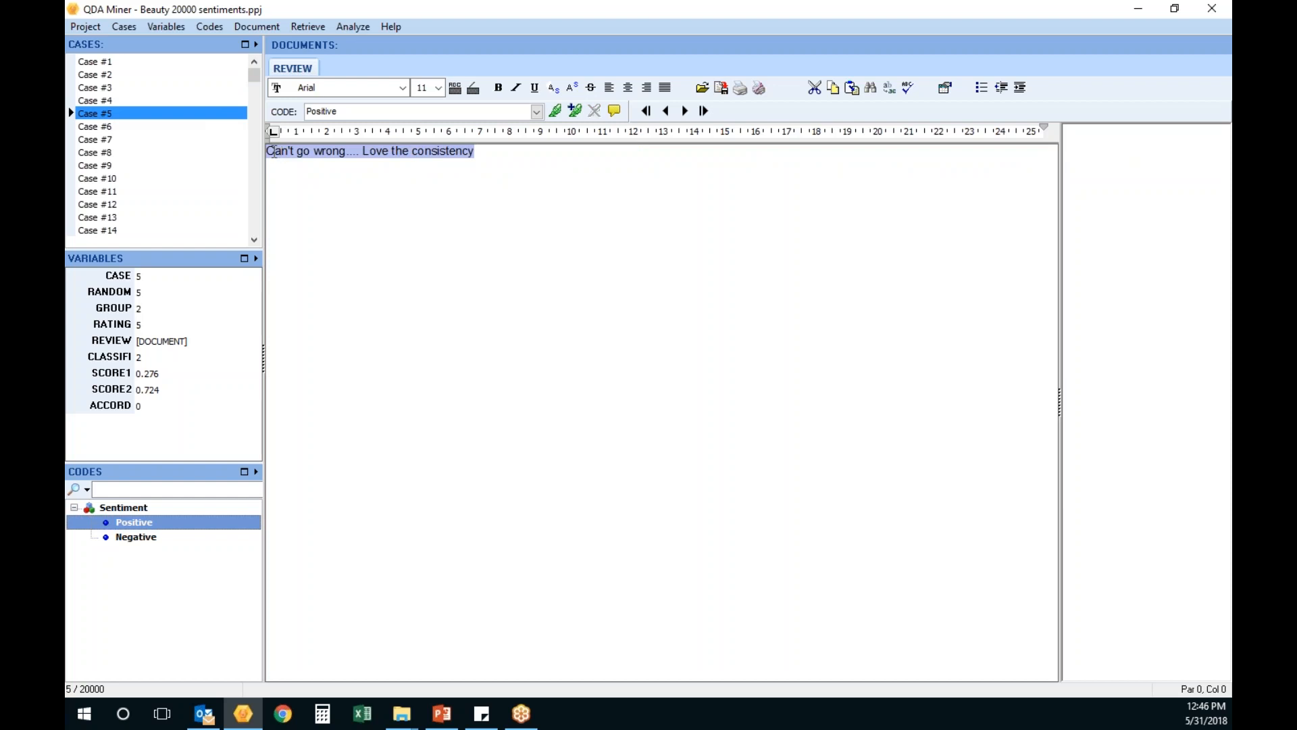
double_click(149, 525)
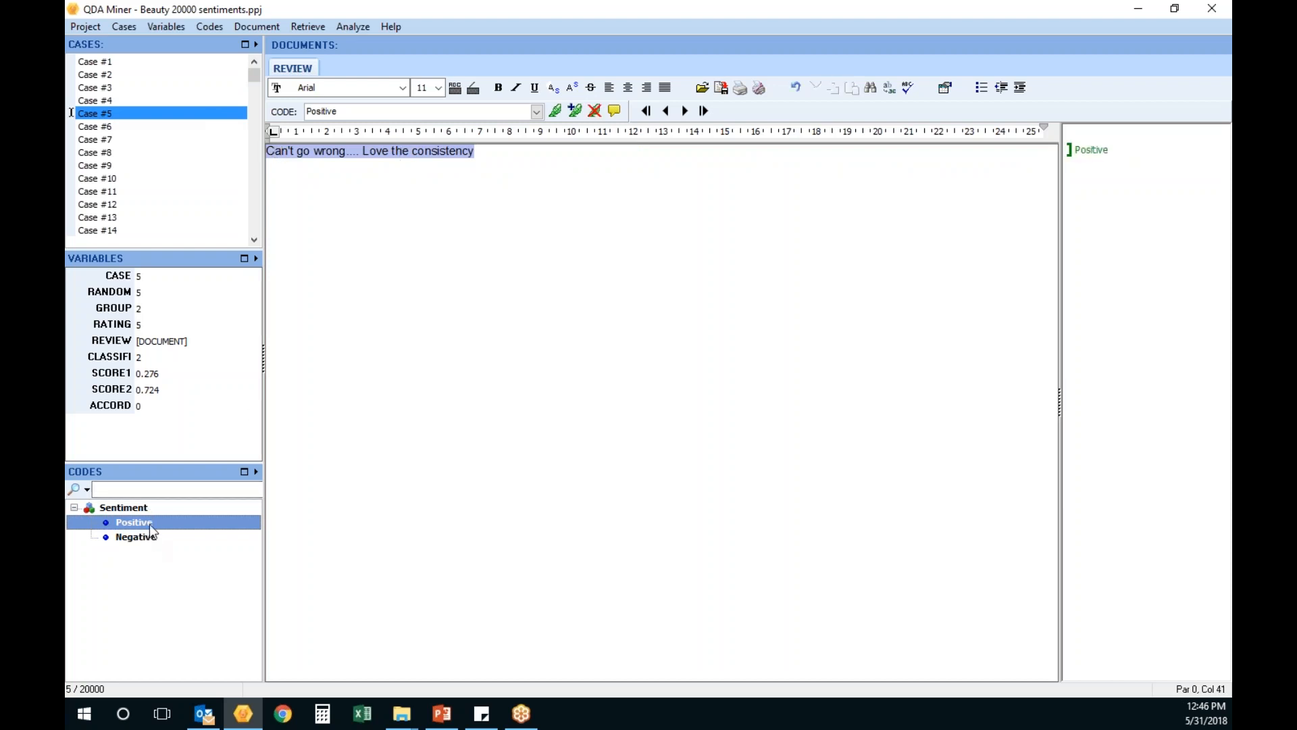
Select the second line of case #6's review, and close QDA Miner, saving the changes to Beauty 20000 sentiments.ppj.
left_click(120, 122)
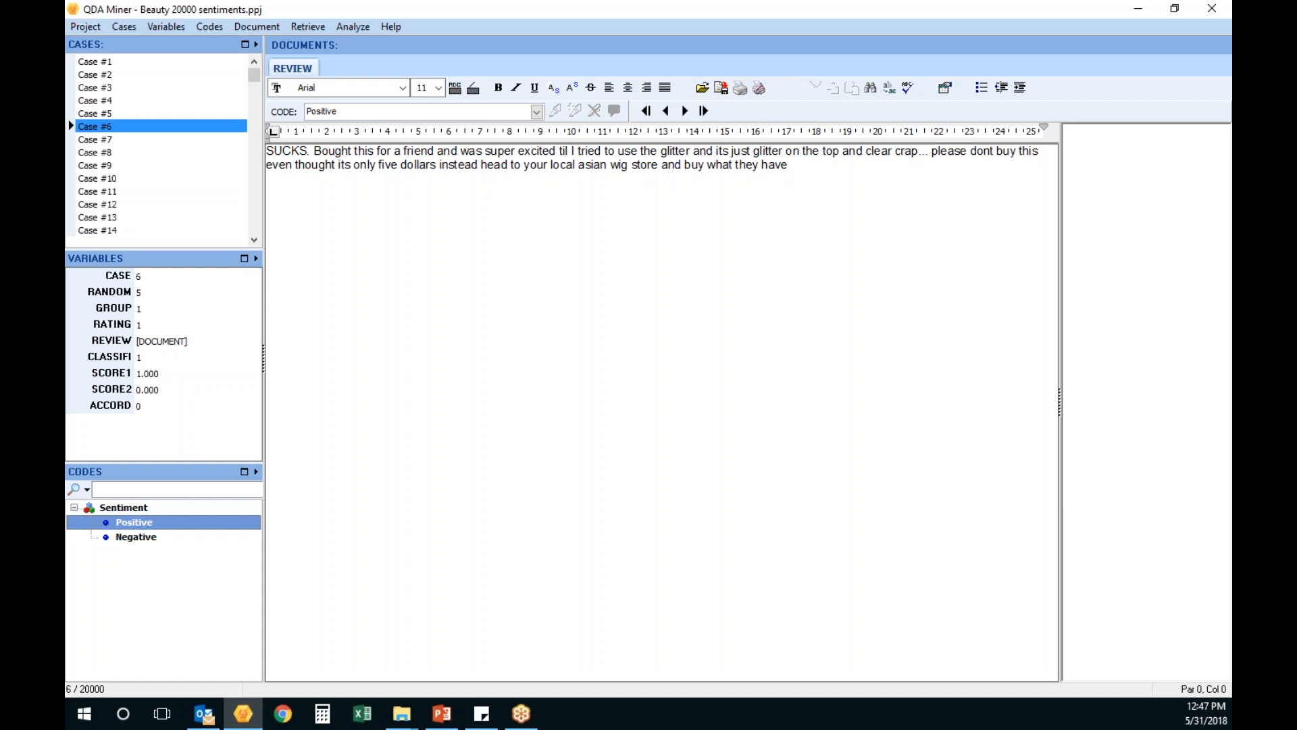
left_click_drag(790, 166, 273, 165)
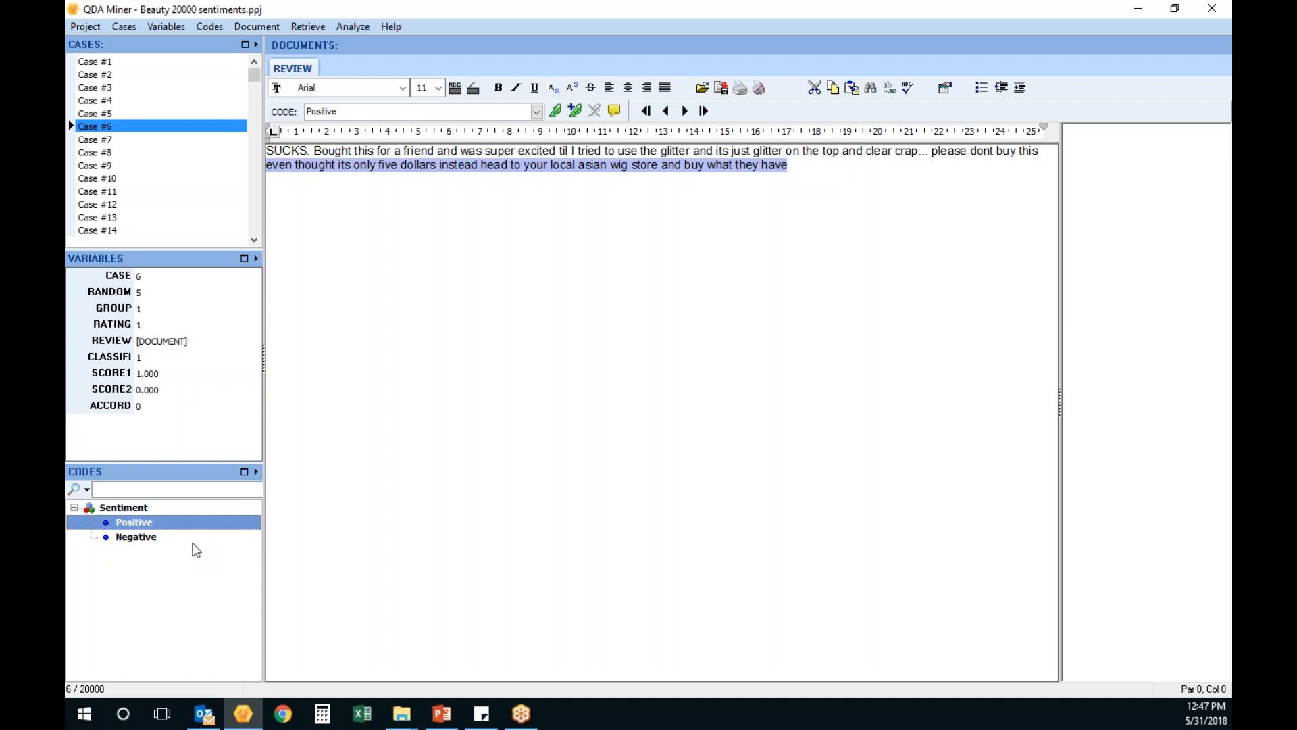
left_click(1213, 10)
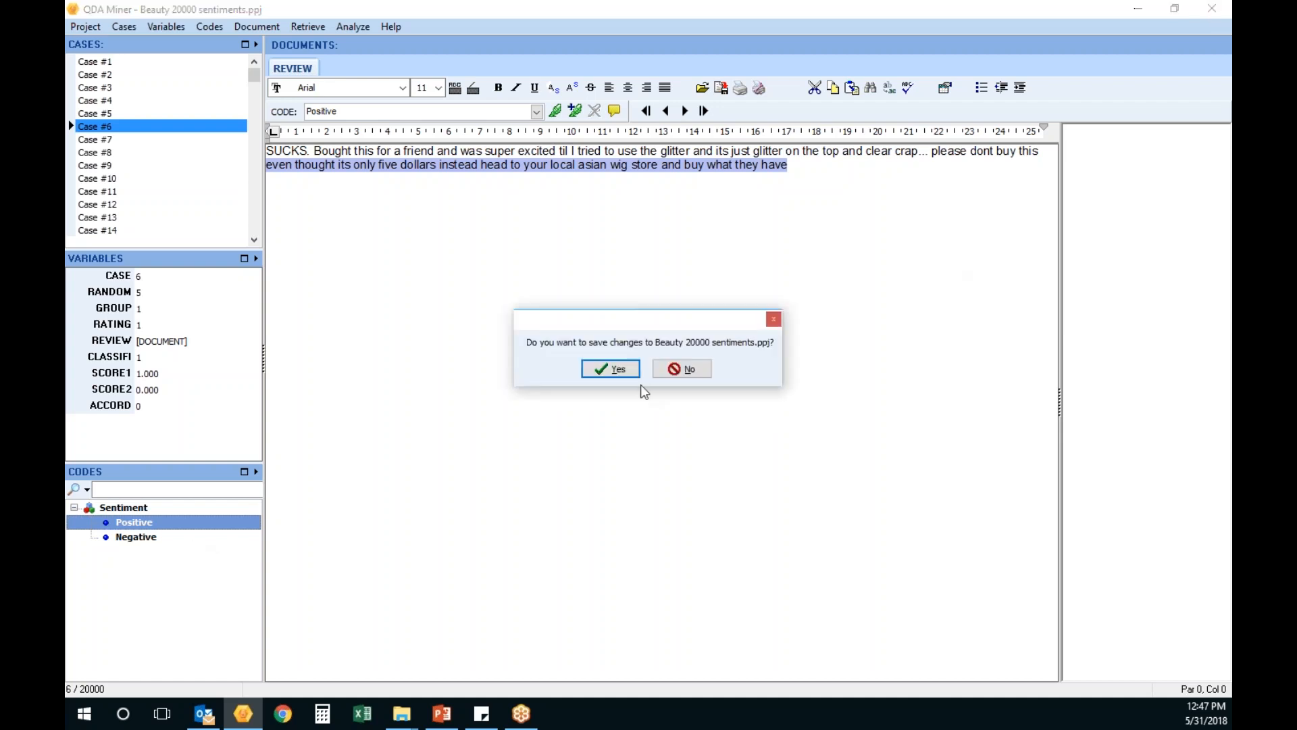
left_click(627, 374)
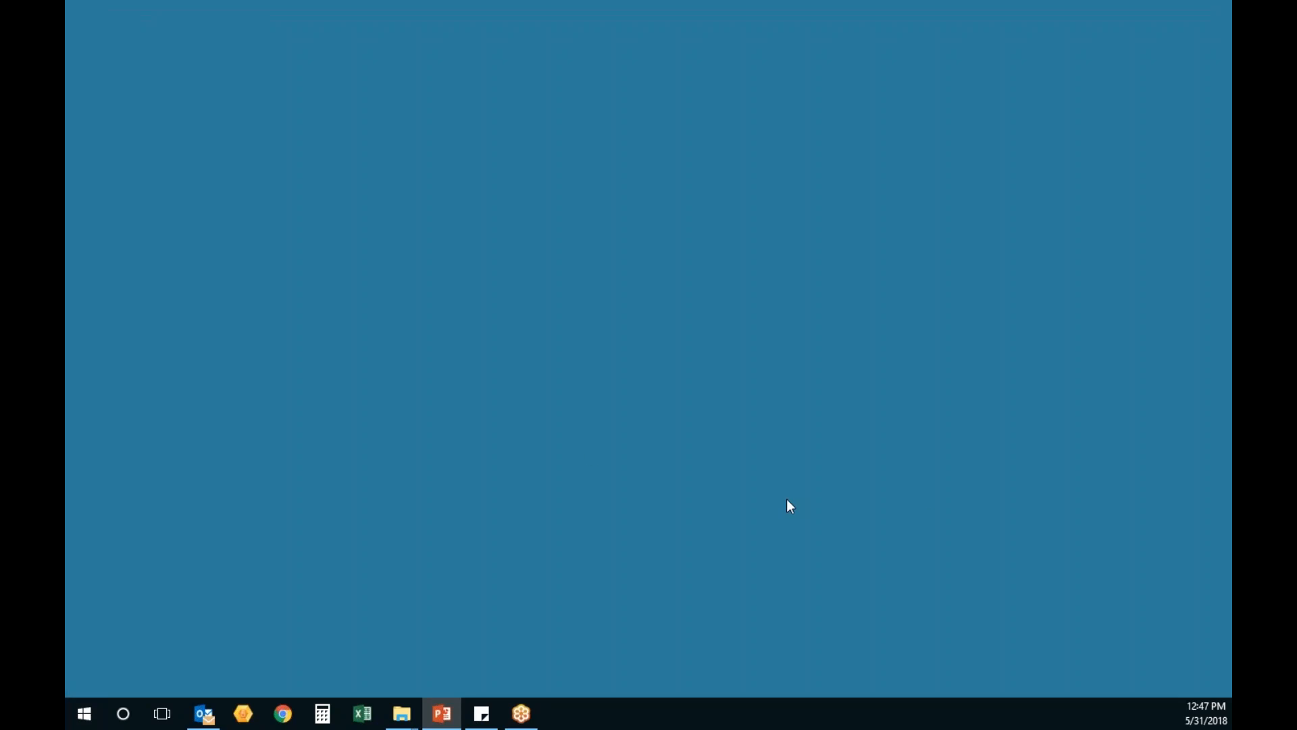
Relaunch QDA Miner and reopen the Beauty 20000 sentiments.ppj project.
left_click(244, 714)
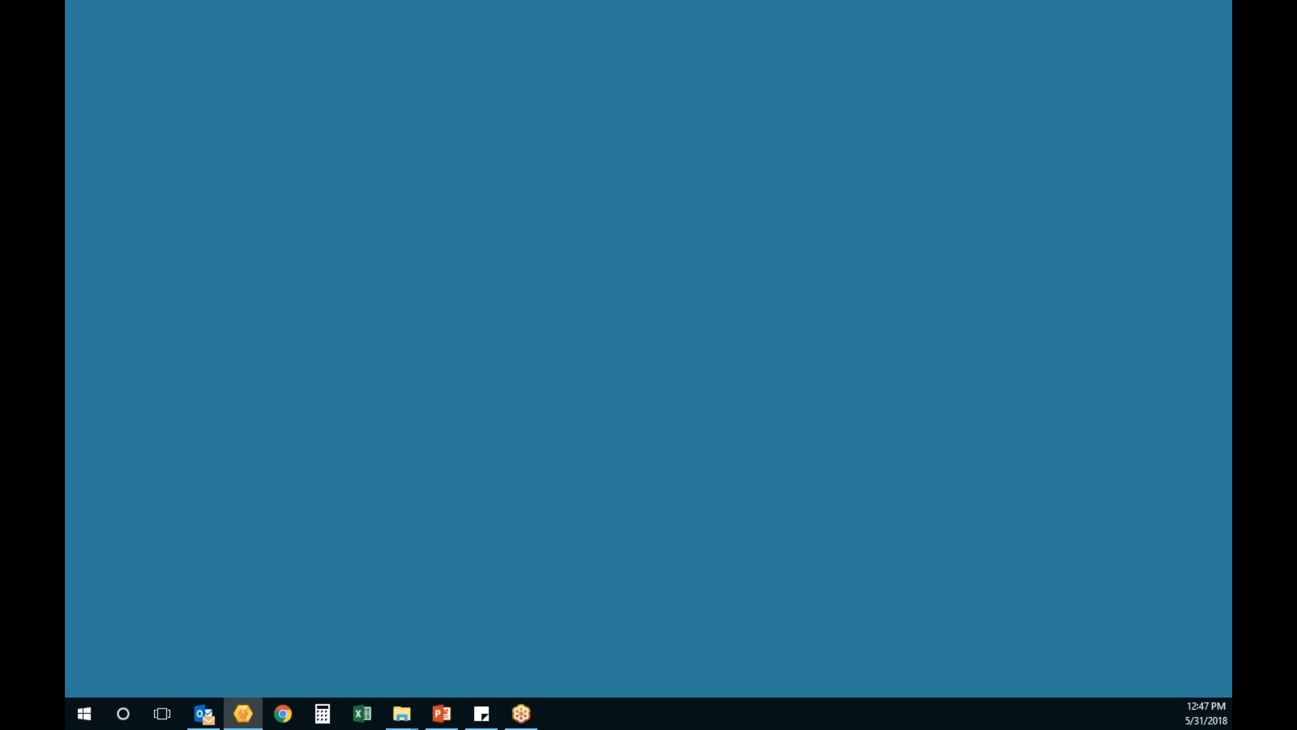
left_click_drag(65, 297, 636, 61)
left_click(987, 56)
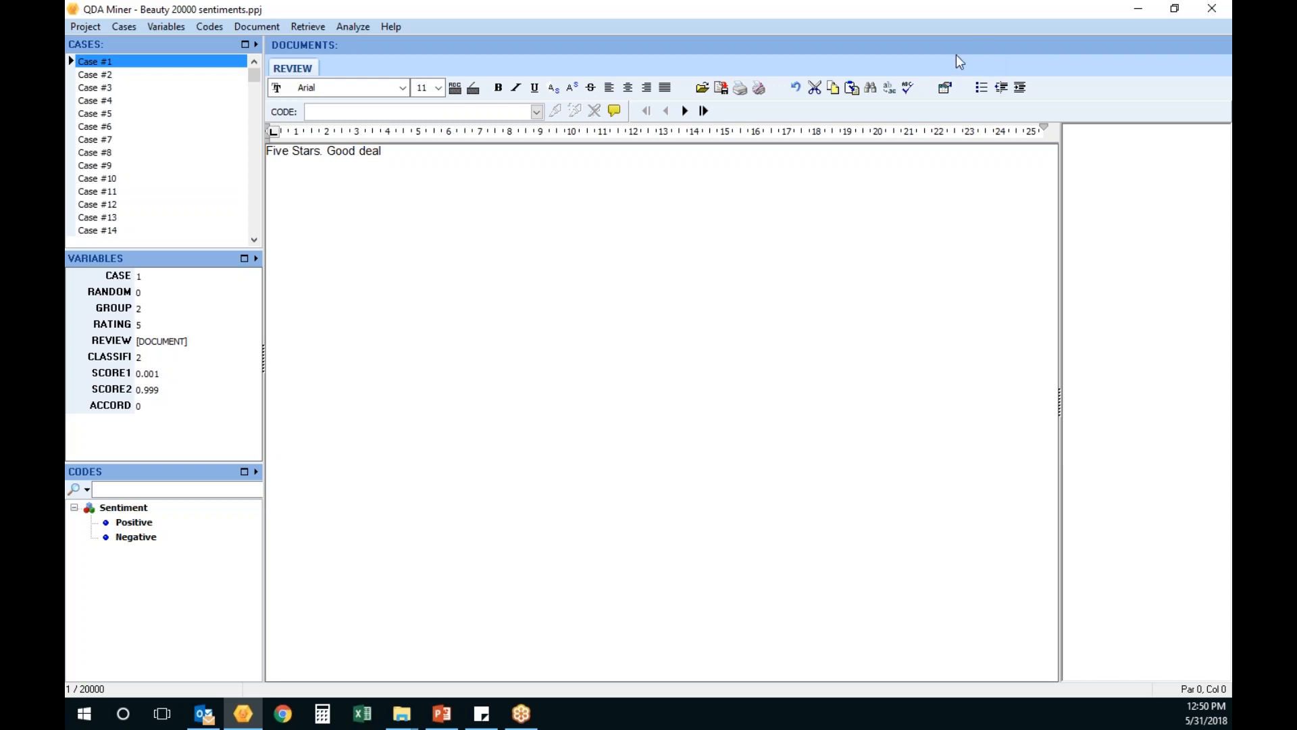
Search the project for sentences similar to case #1's review text "Five Stars. Good deal".
left_click_drag(396, 153, 262, 150)
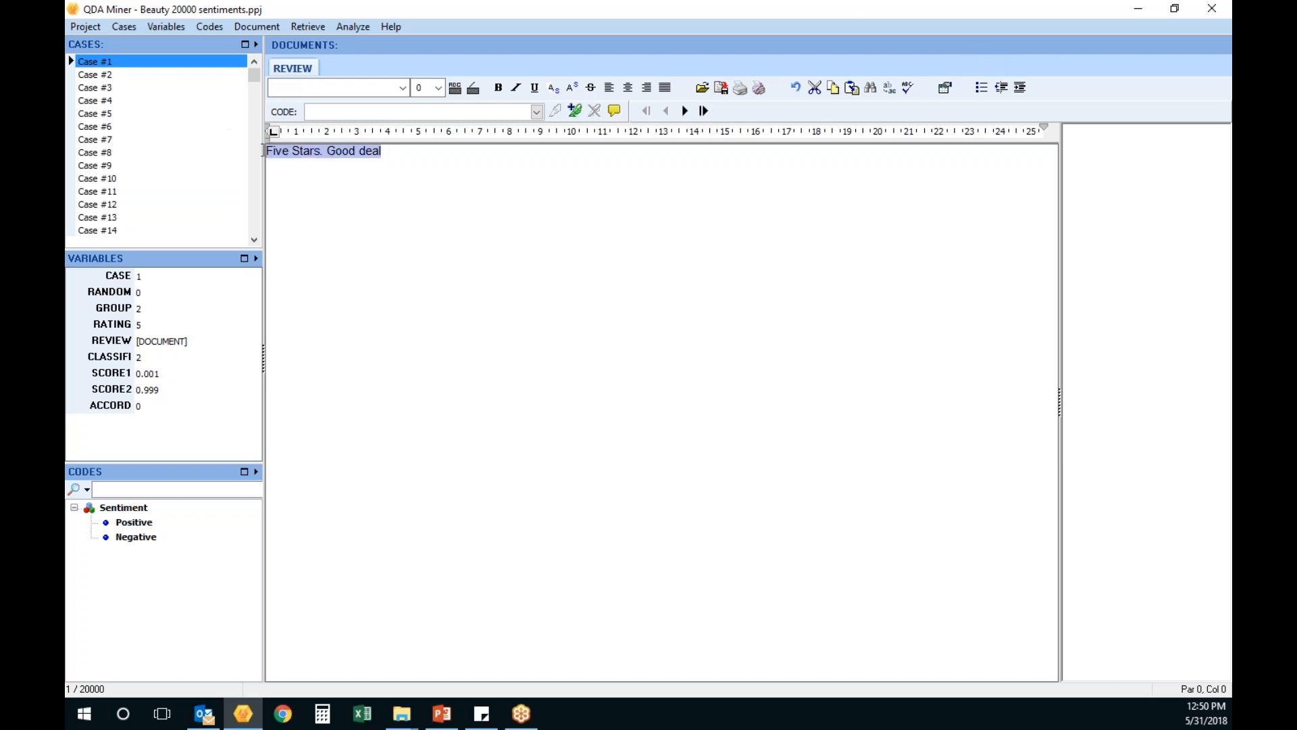
right_click(301, 150)
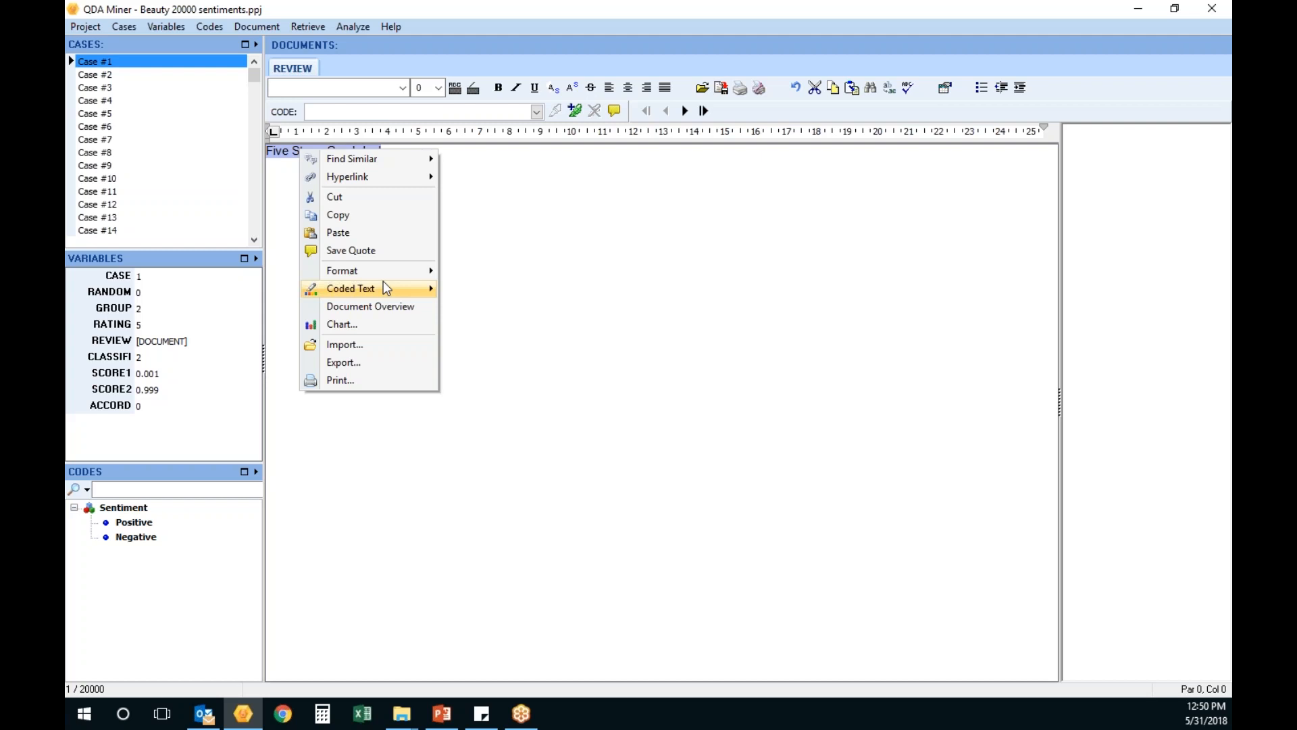
mouse_move(399, 159)
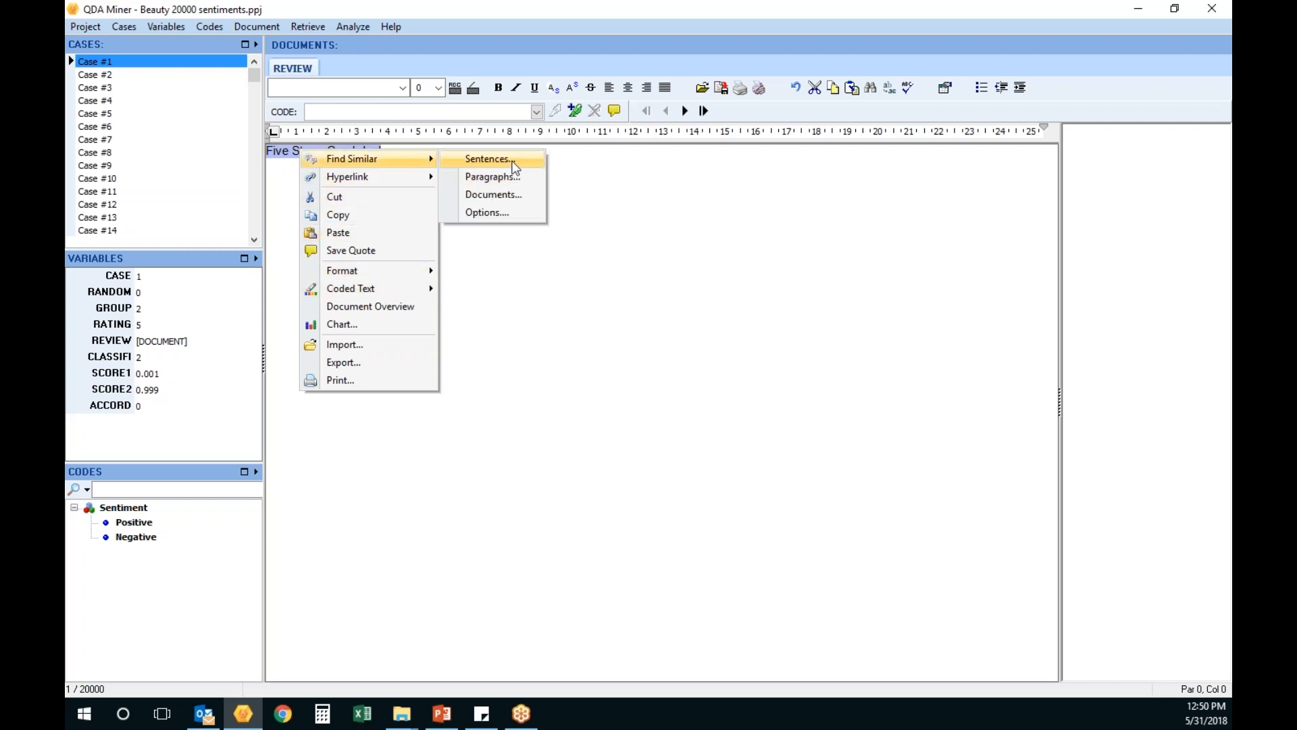
left_click(515, 163)
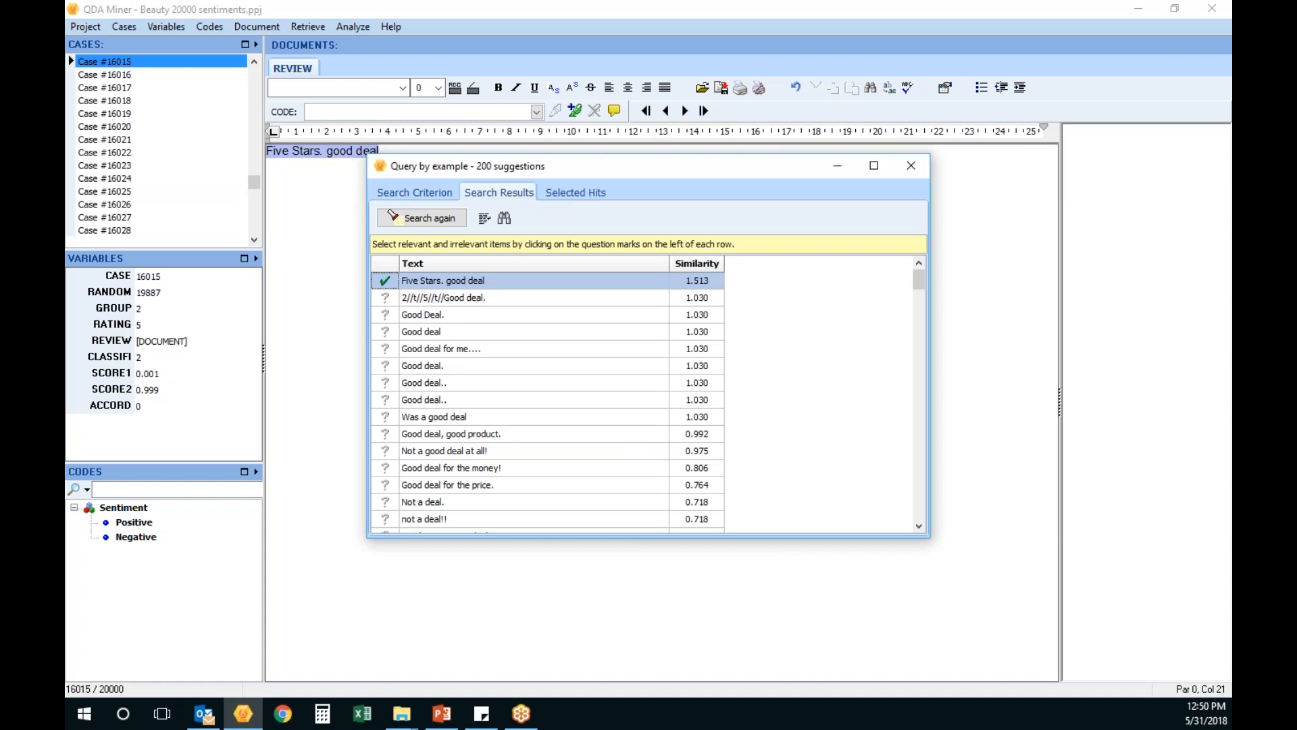
Mark the "Good deal" suggestions as relevant and "Not a deal" as irrelevant, review further suggestions, and close the query.
left_click(394, 314)
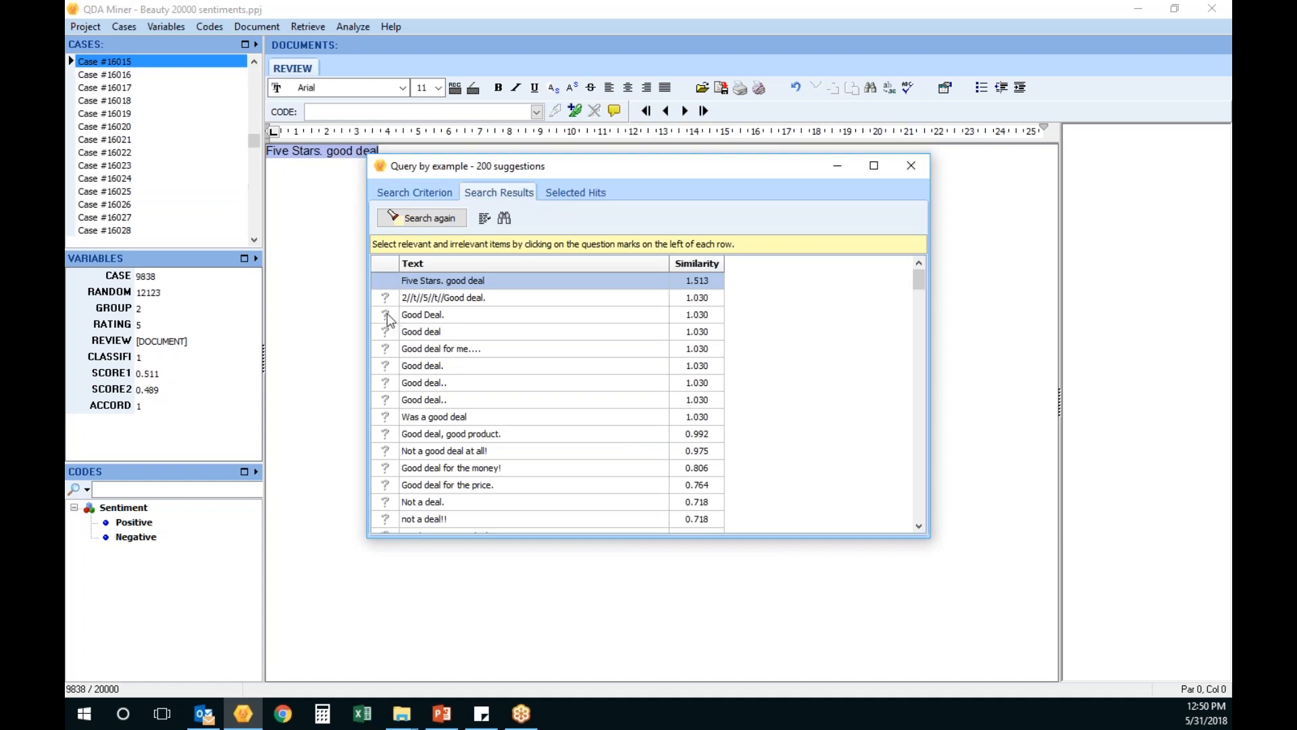
left_click(393, 349)
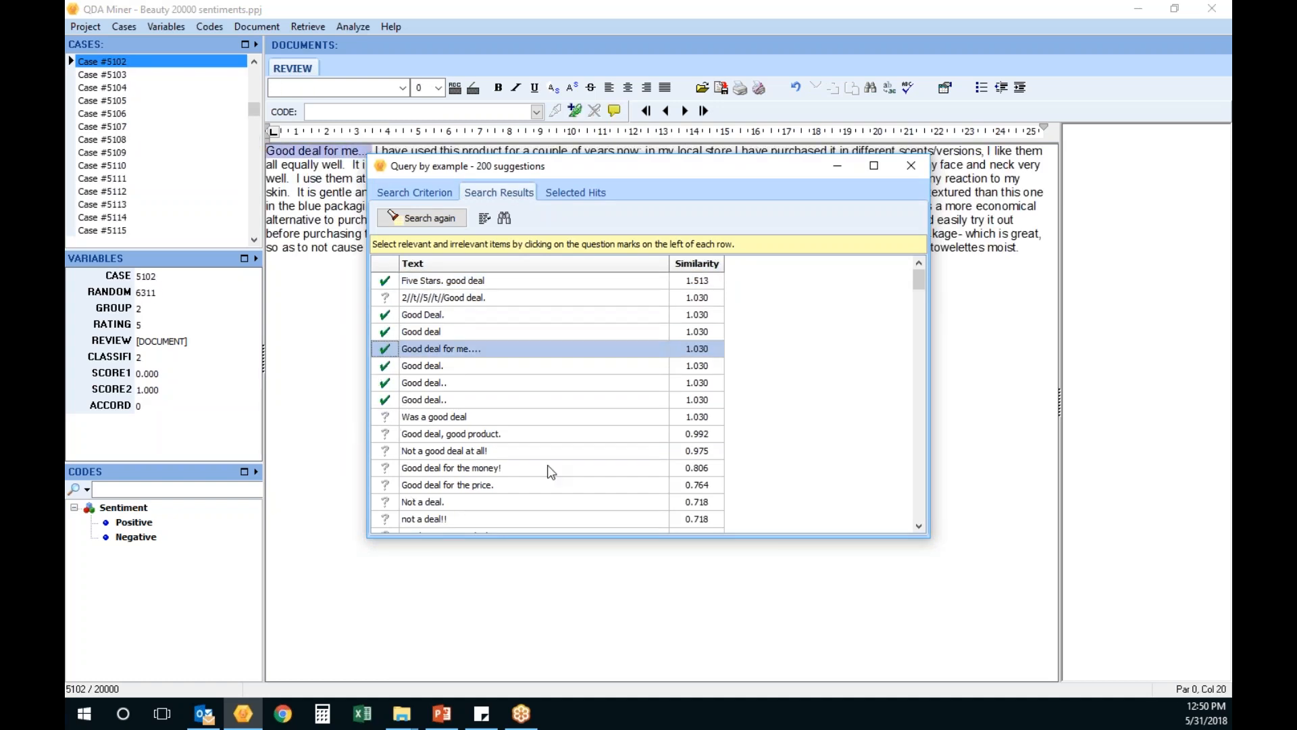
double_click(387, 503)
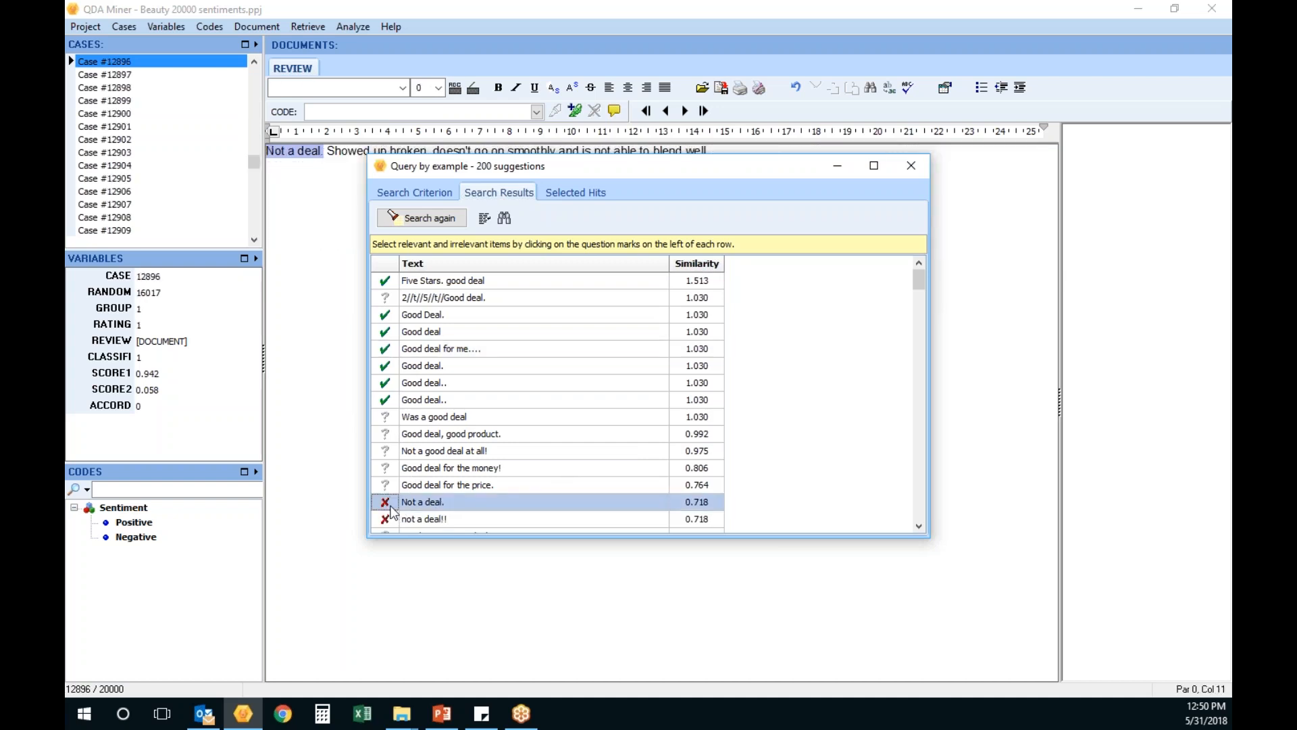
left_click(920, 499)
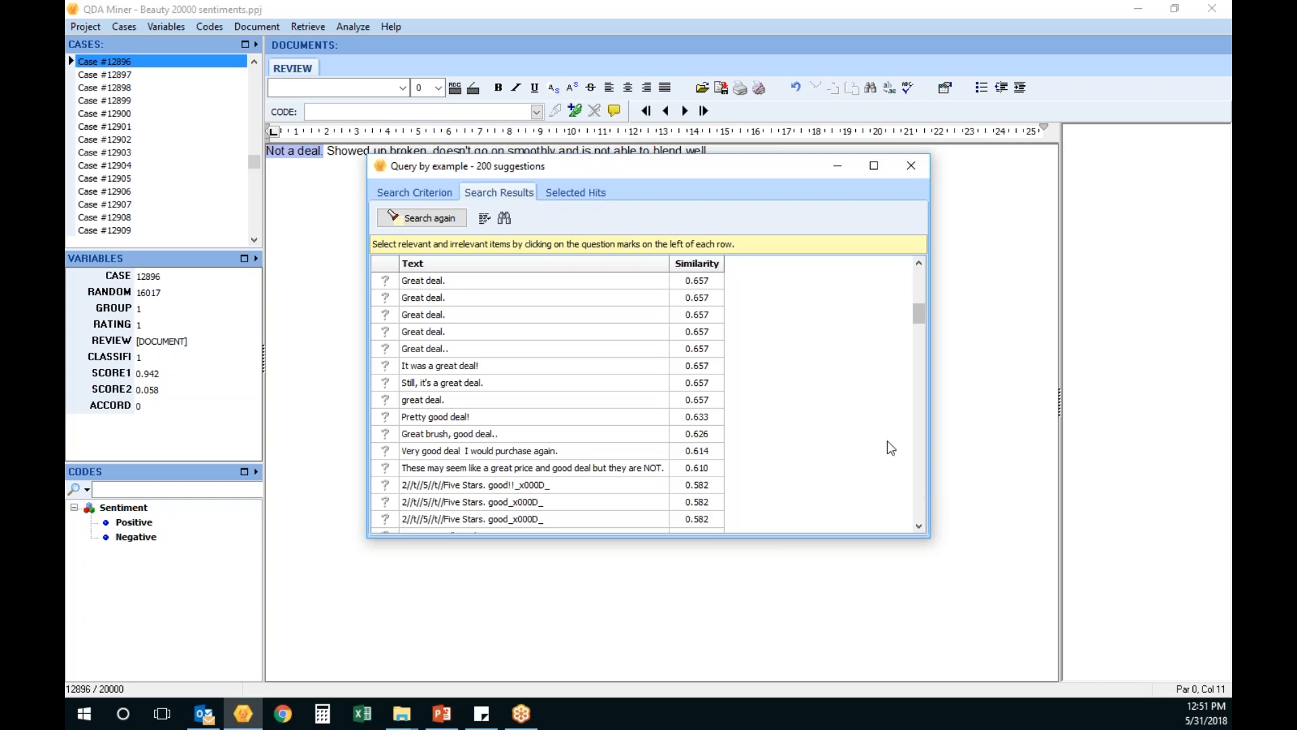
left_click(914, 166)
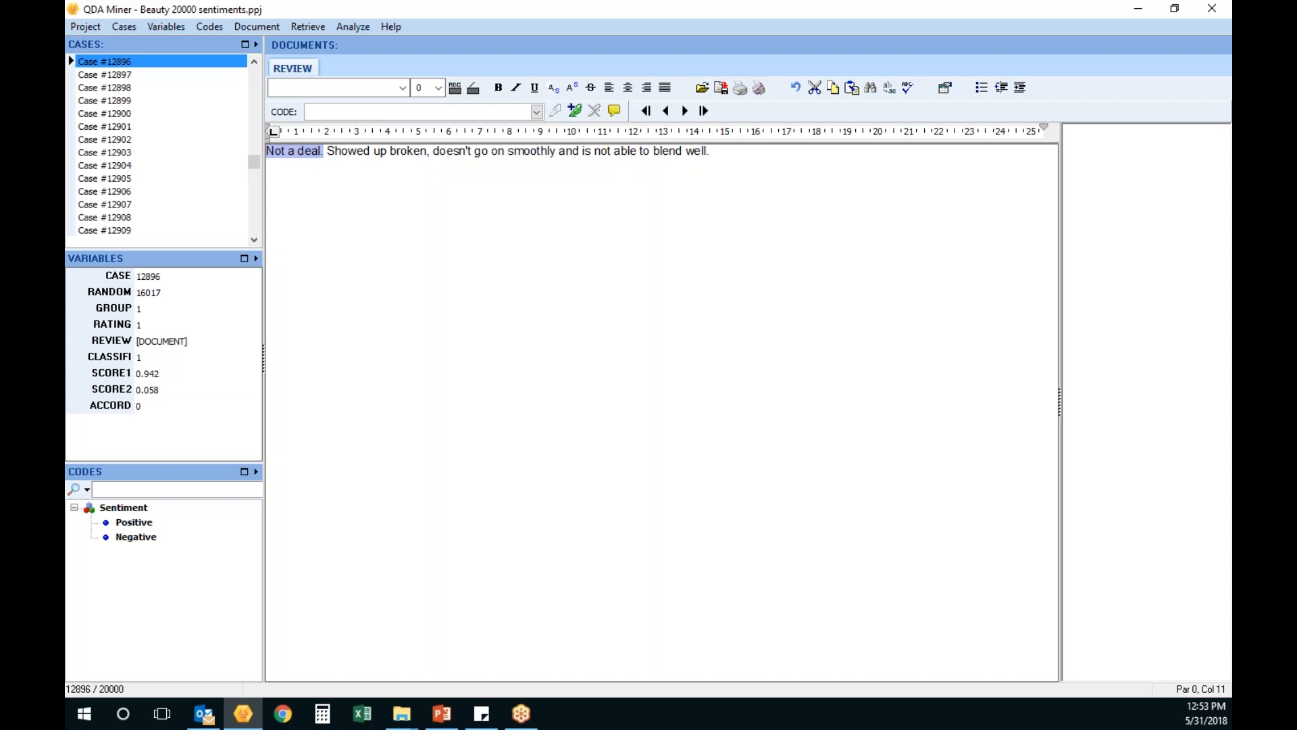
Open case #12900 and start a content analysis with REVIEW as the text variable.
left_click(165, 113)
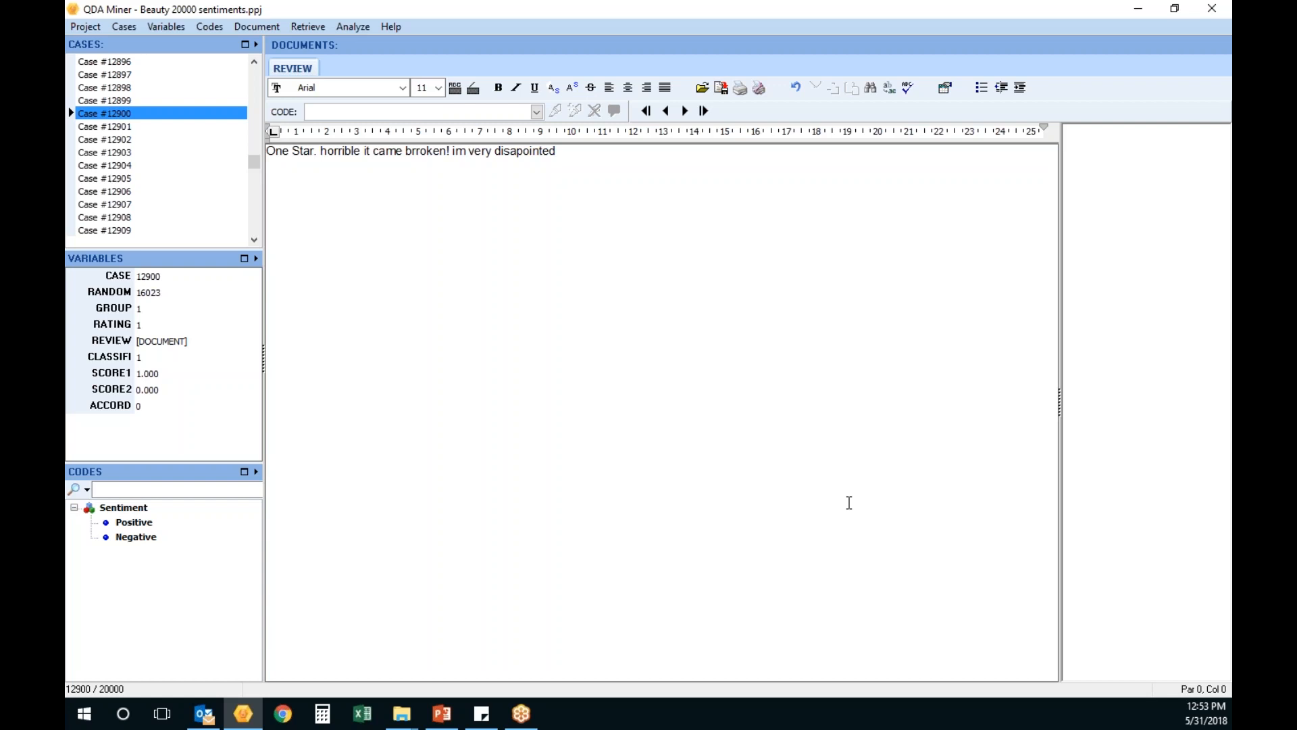
left_click(353, 26)
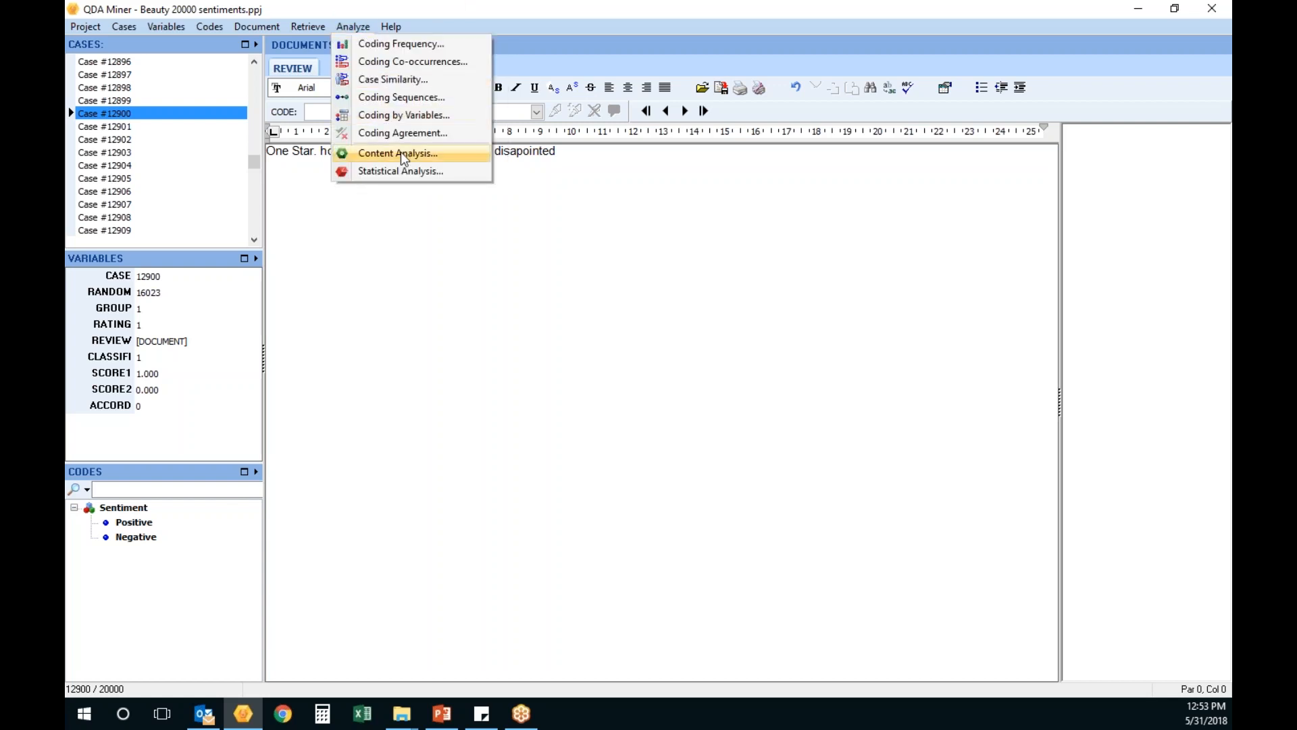
left_click(404, 154)
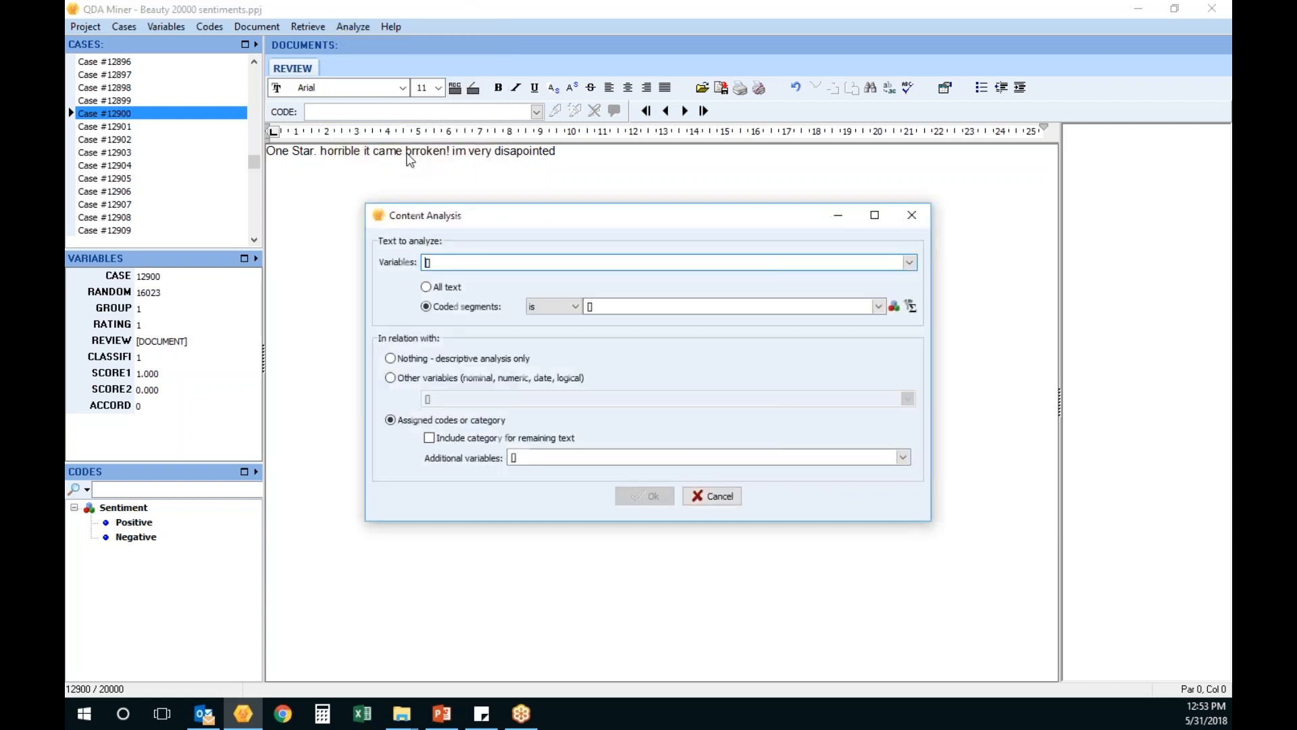
left_click(910, 262)
left_click(435, 276)
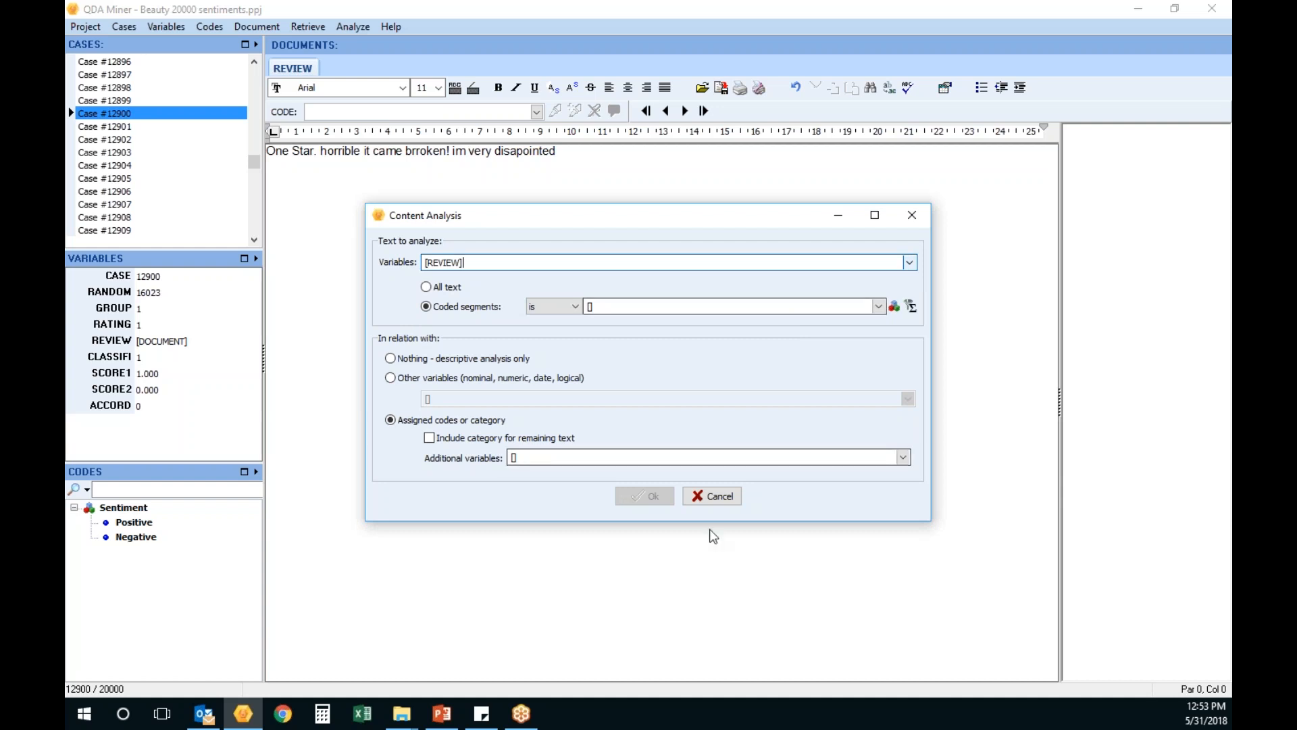
Run the content analysis on all text in relation to the GROUP variable, declining to use WordStat 8 Beta.
left_click(426, 378)
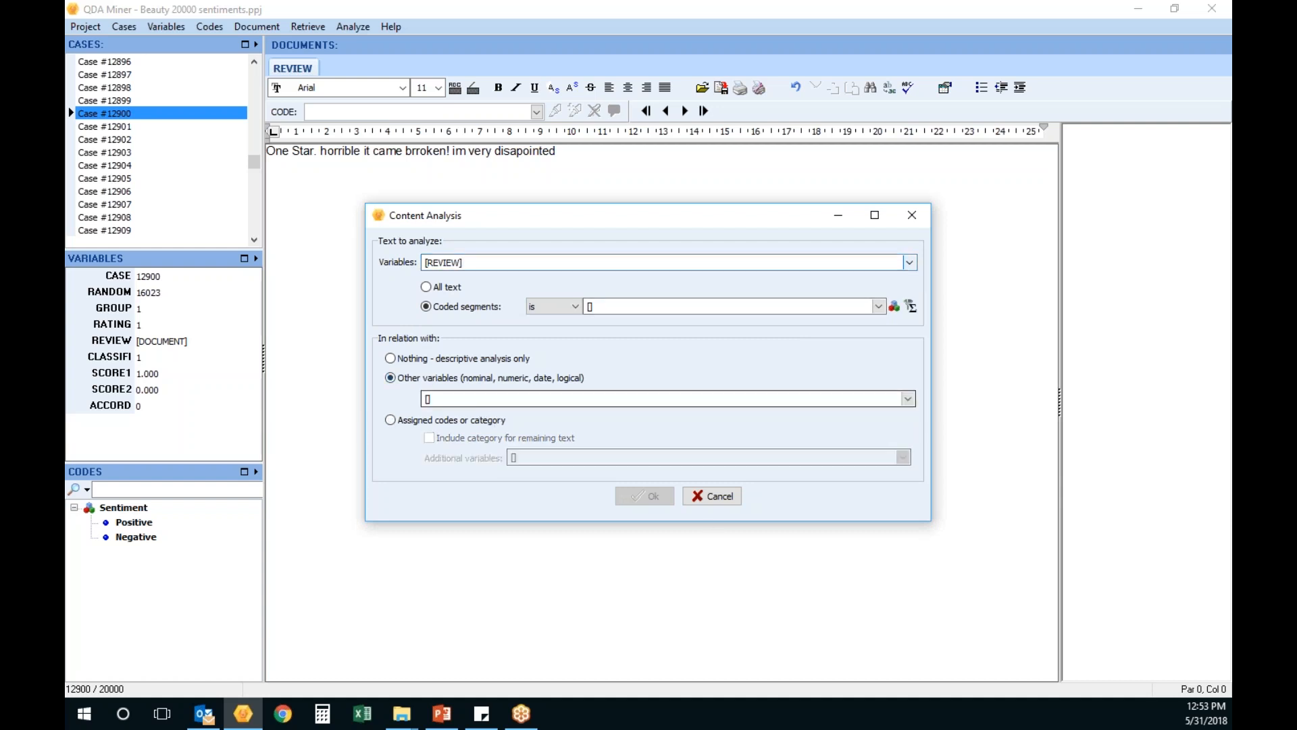
left_click(908, 399)
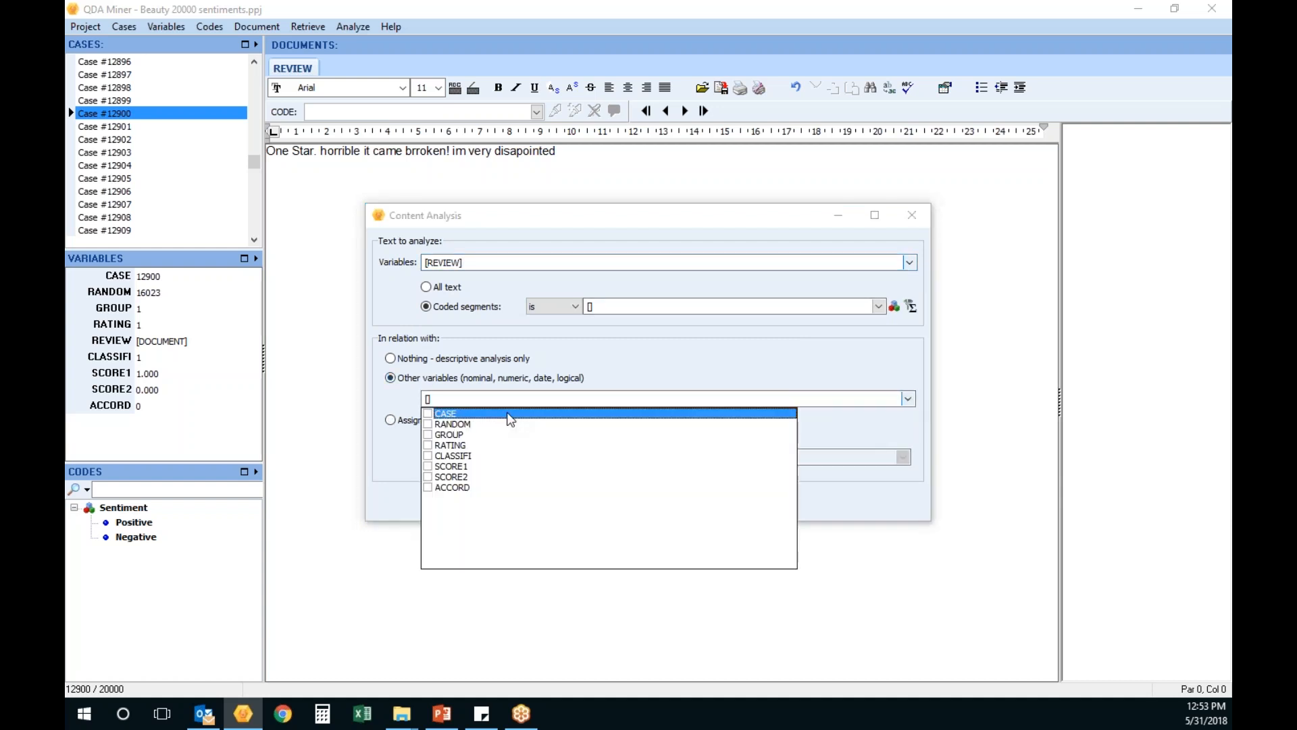
left_click(428, 436)
left_click(497, 397)
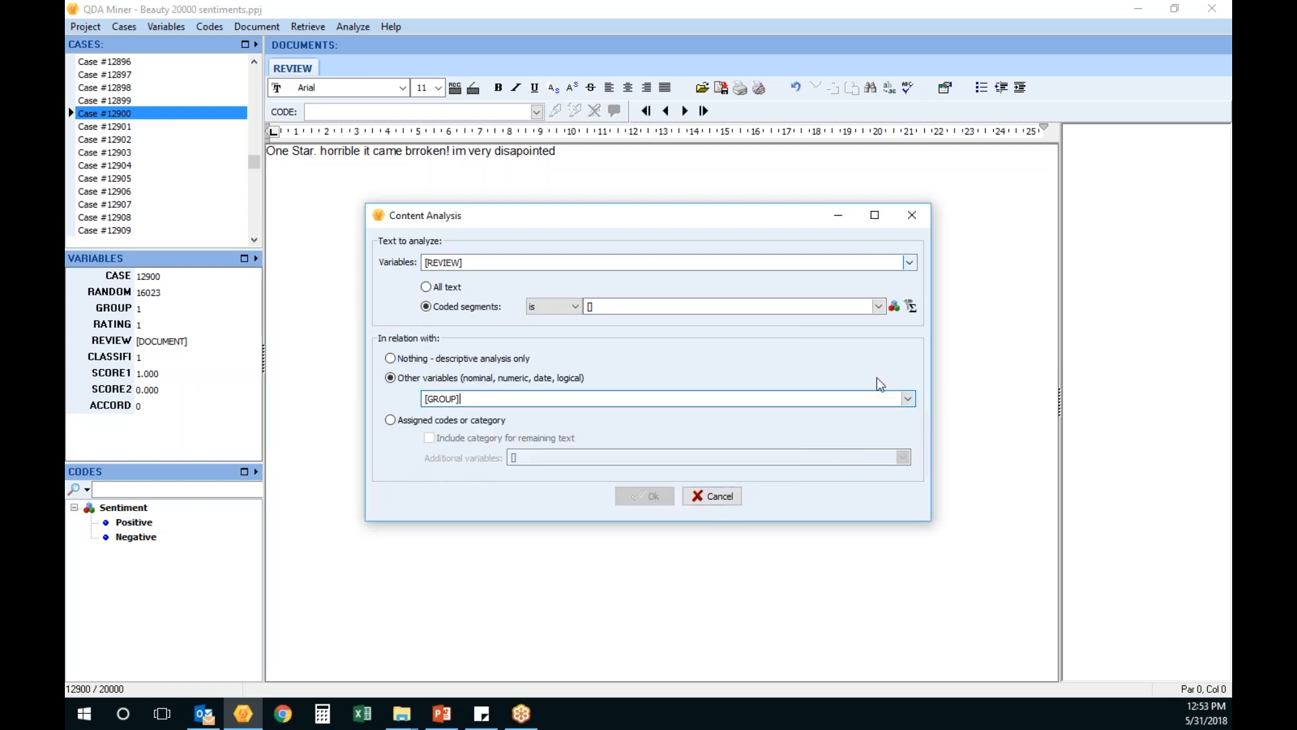
left_click(459, 287)
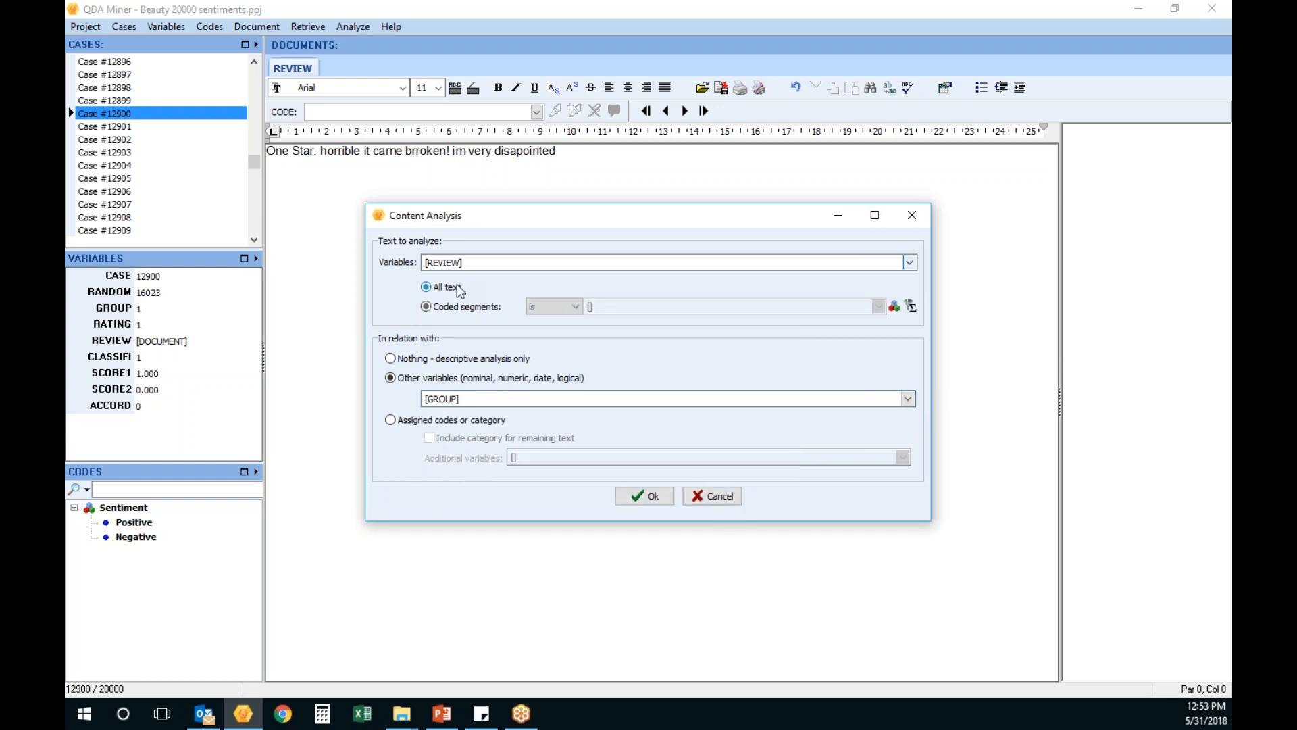
left_click(657, 496)
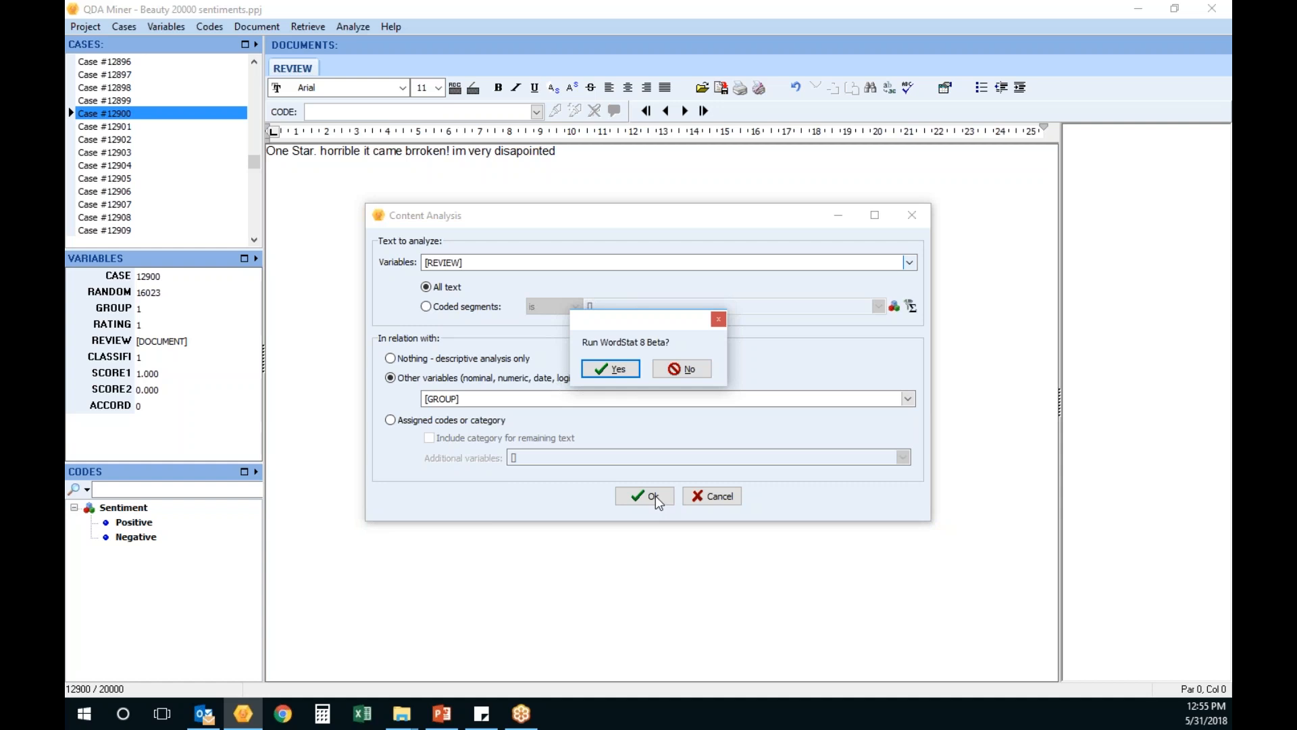
left_click(683, 368)
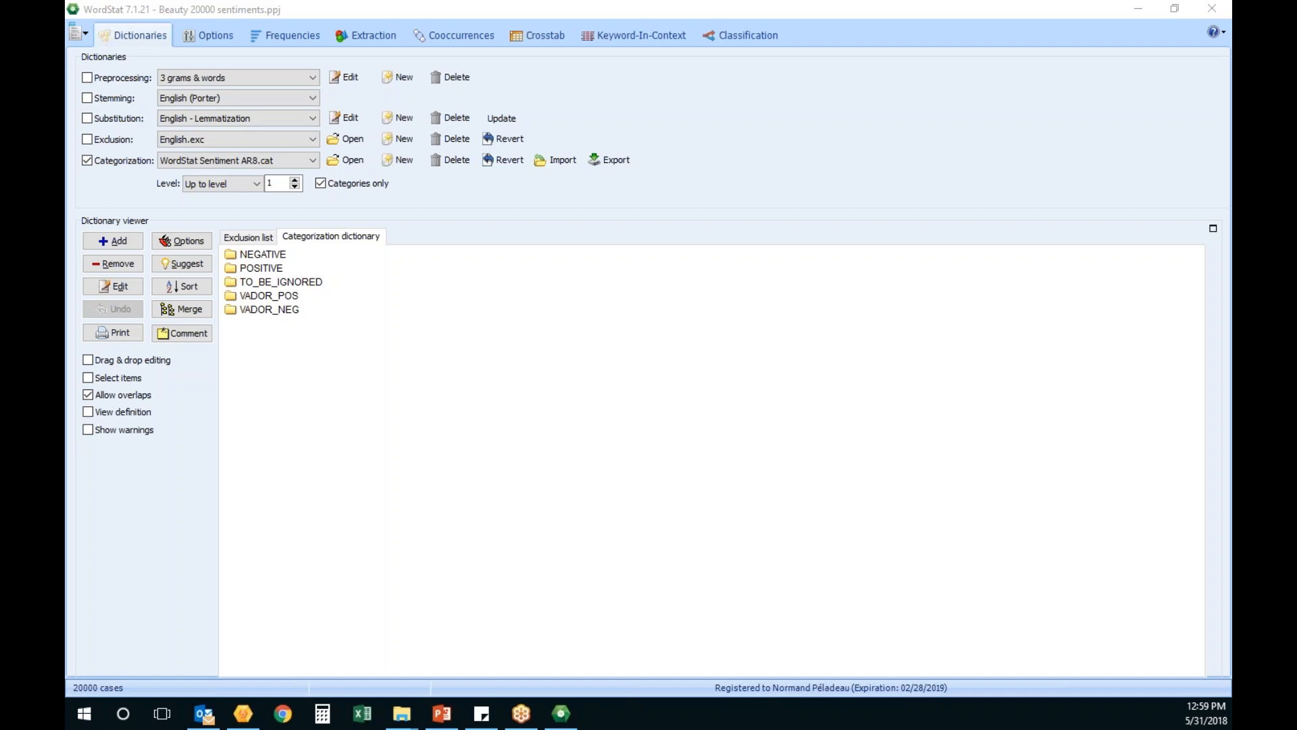
Run the classification setup to predict GROUP with leave-one-out validation, and open the Naive Bayes learning and testing settings.
left_click(764, 35)
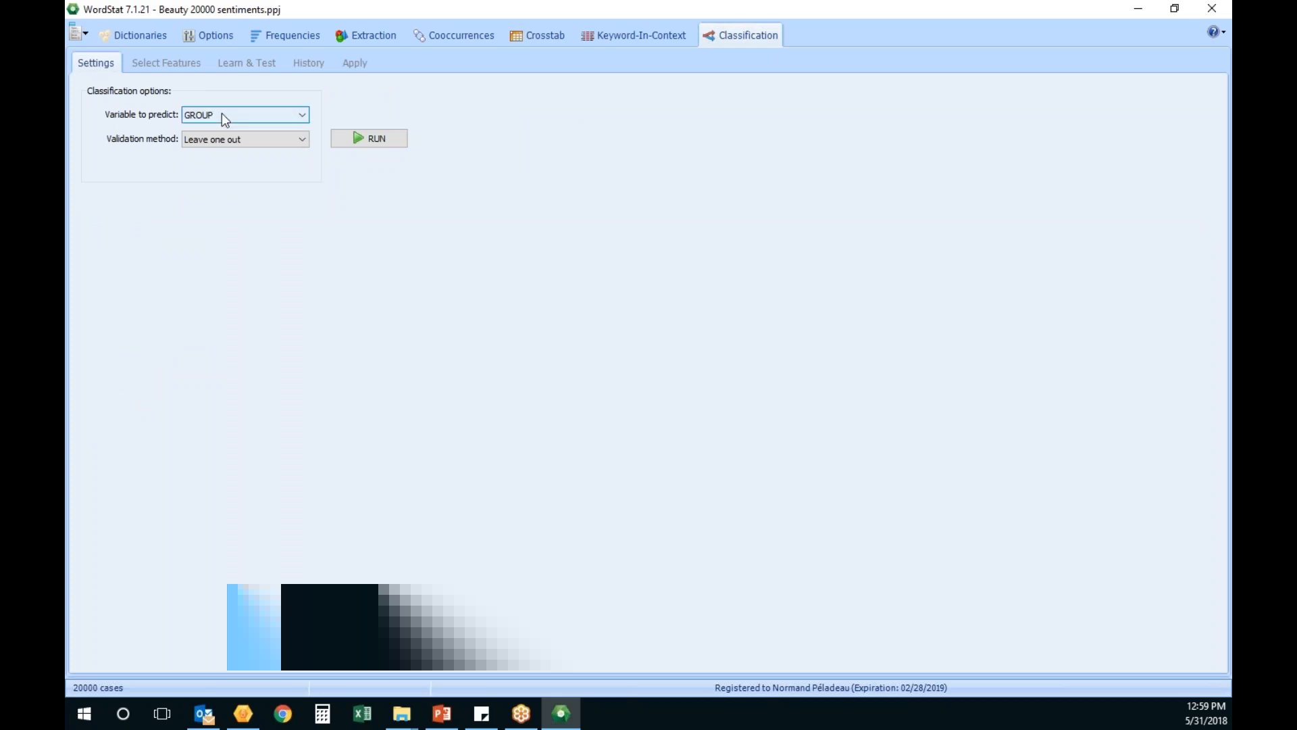
left_click(388, 140)
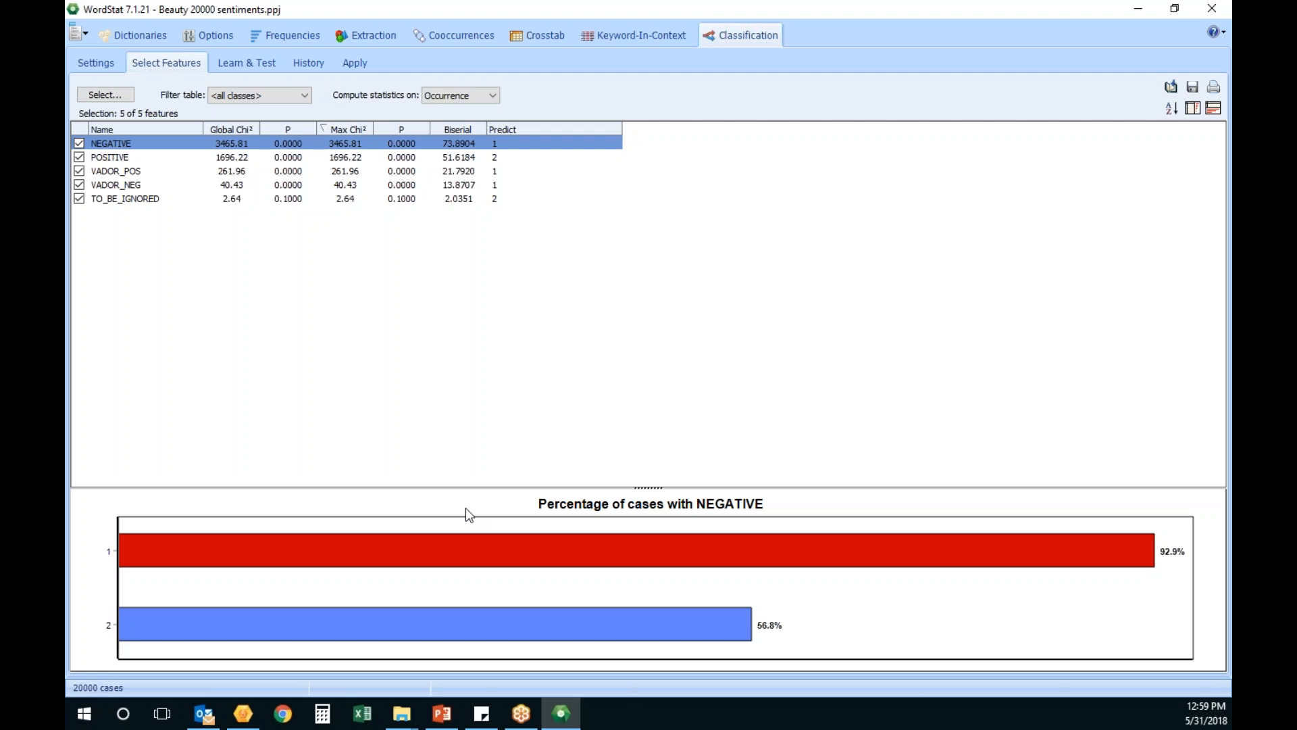
left_click(253, 64)
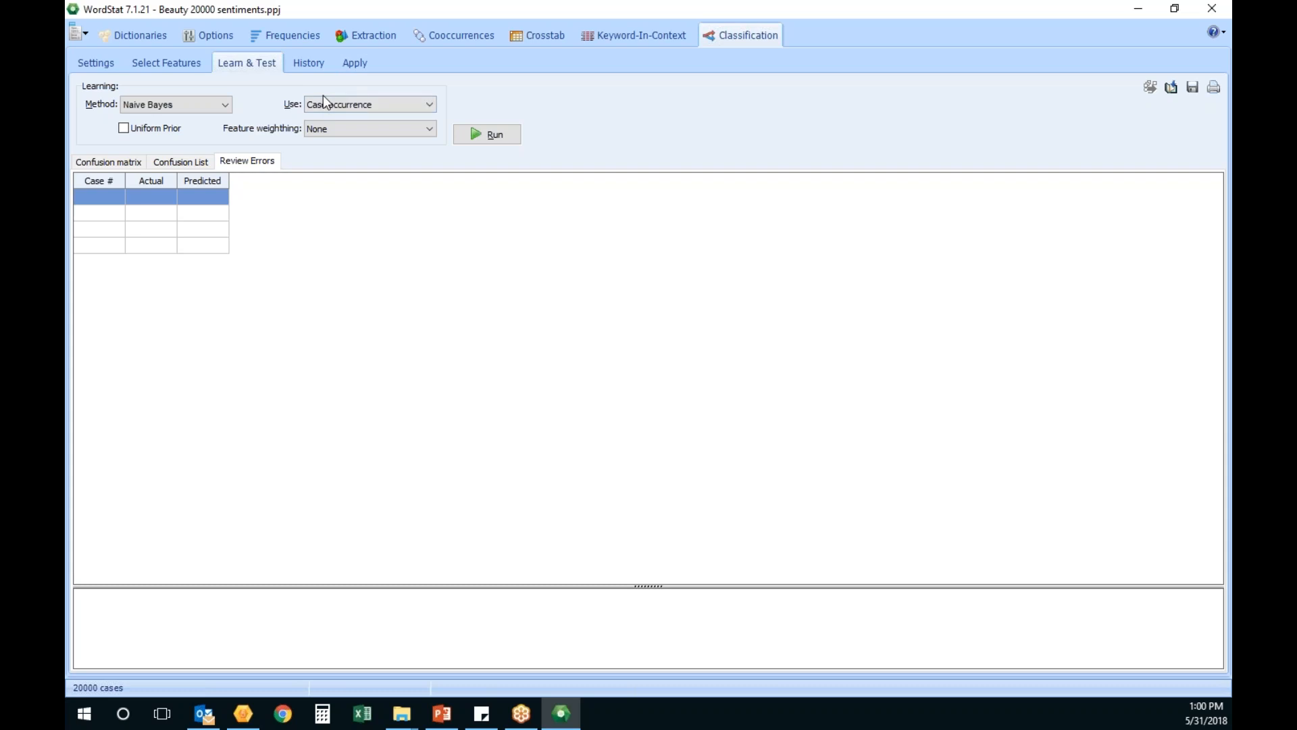
left_click(308, 62)
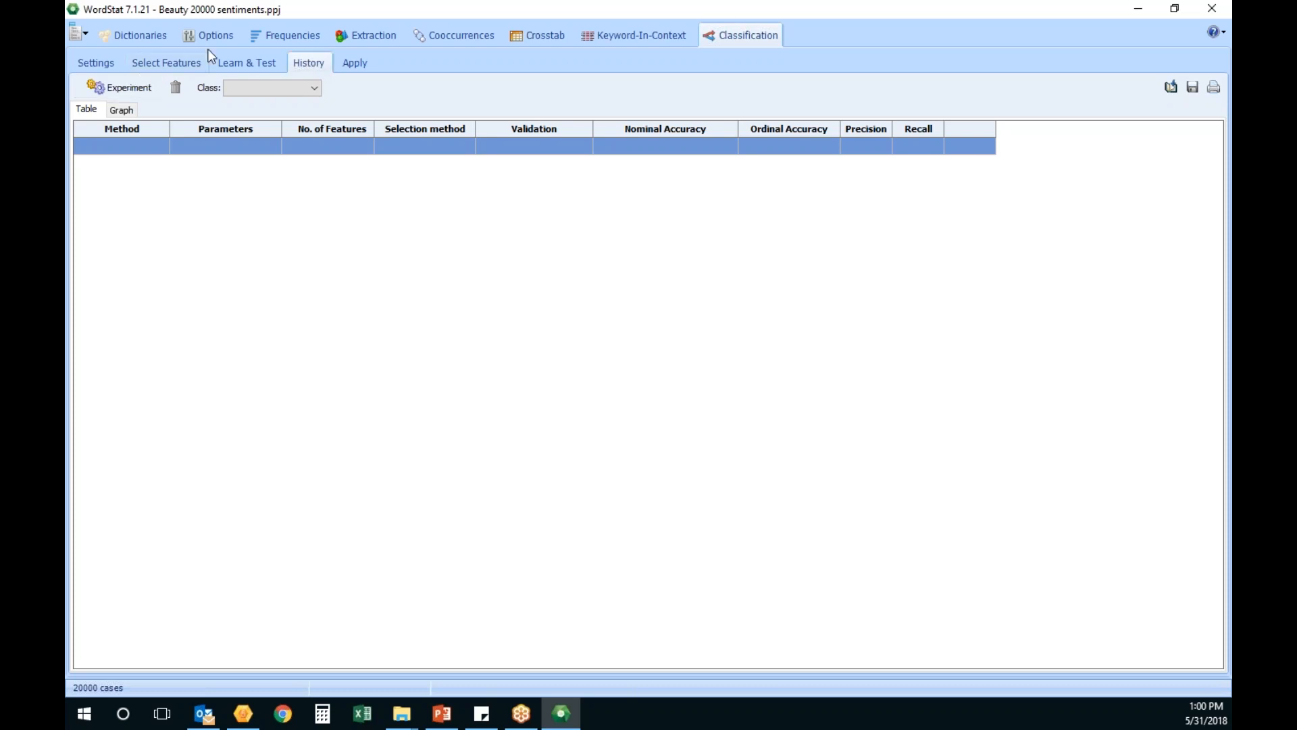
left_click(250, 62)
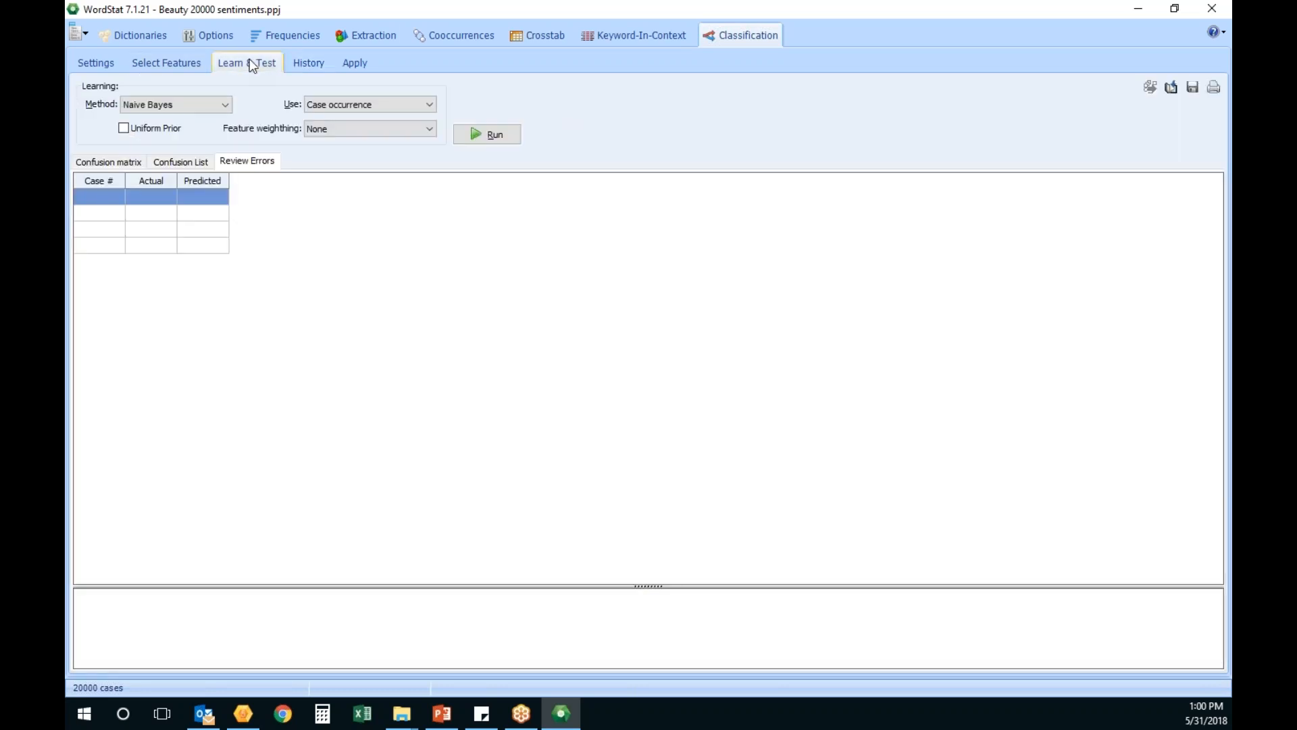